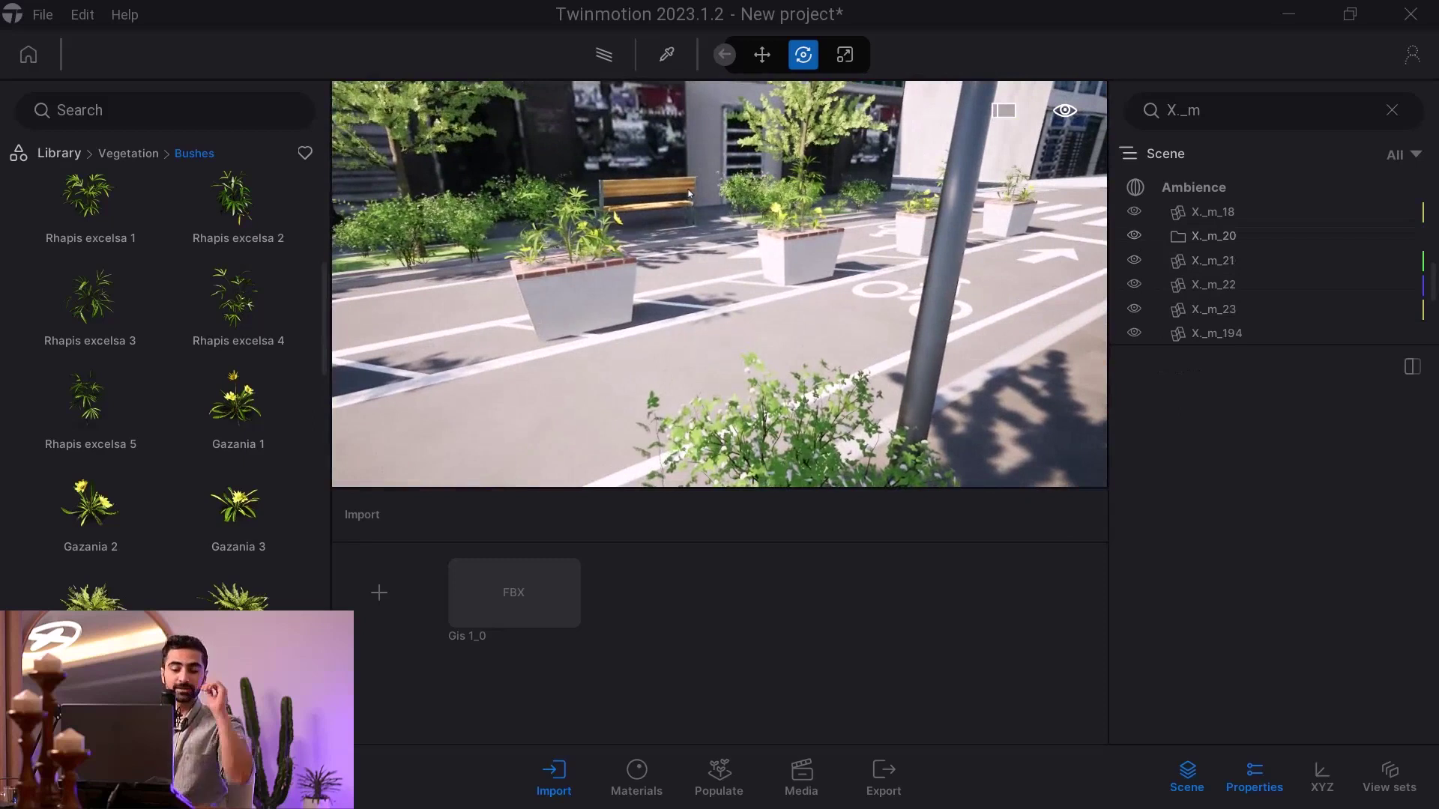
# Delete the three people standing on the sidewalk beside the corrugated wall
pyautogui.press('w')
pyautogui.moveTo(697, 191); pyautogui.dragTo(502, 229, button='right')
pyautogui.press('w')
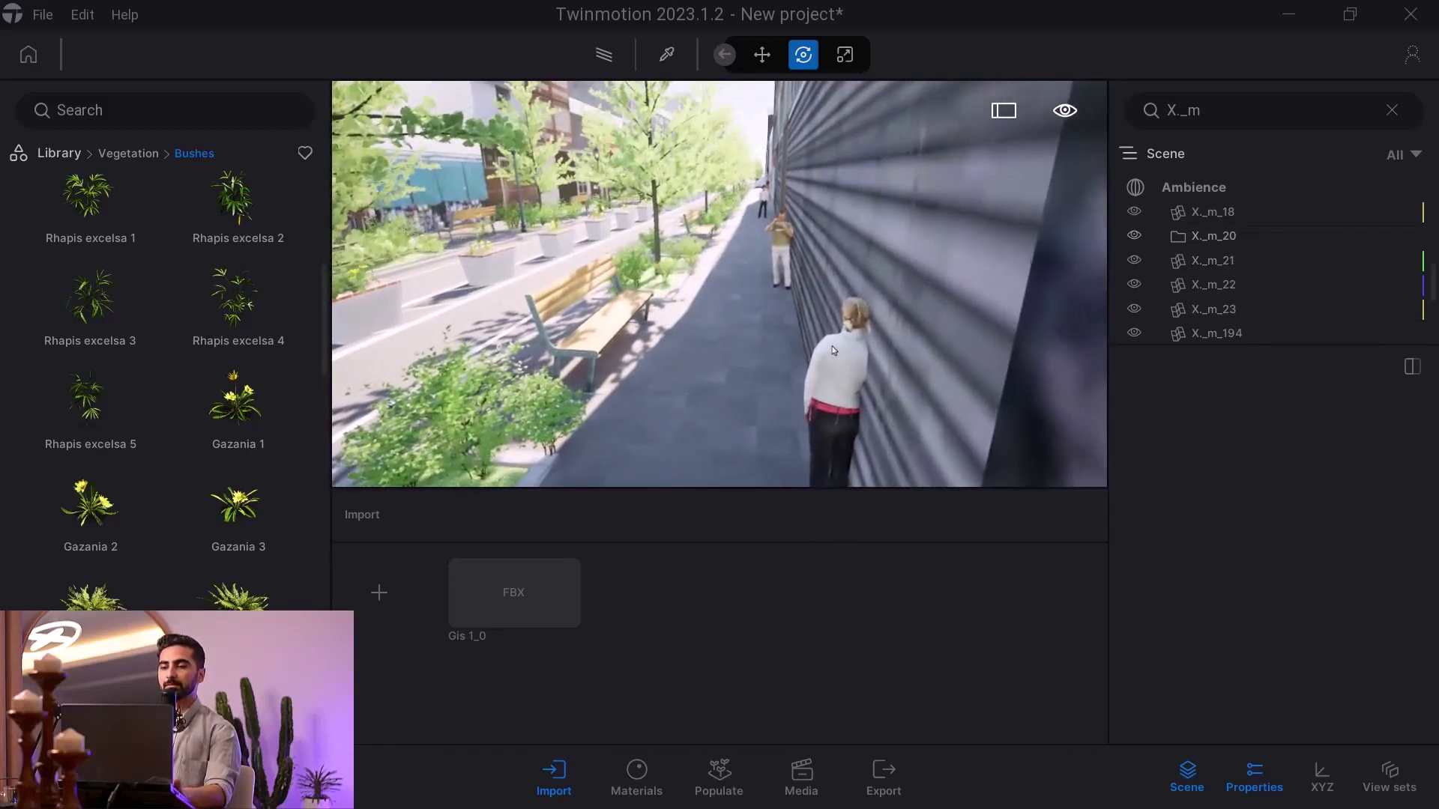
pyautogui.click(830, 351)
pyautogui.press('Delete')
pyautogui.click(782, 250)
pyautogui.press('Delete')
pyautogui.click(764, 198)
pyautogui.press('w')
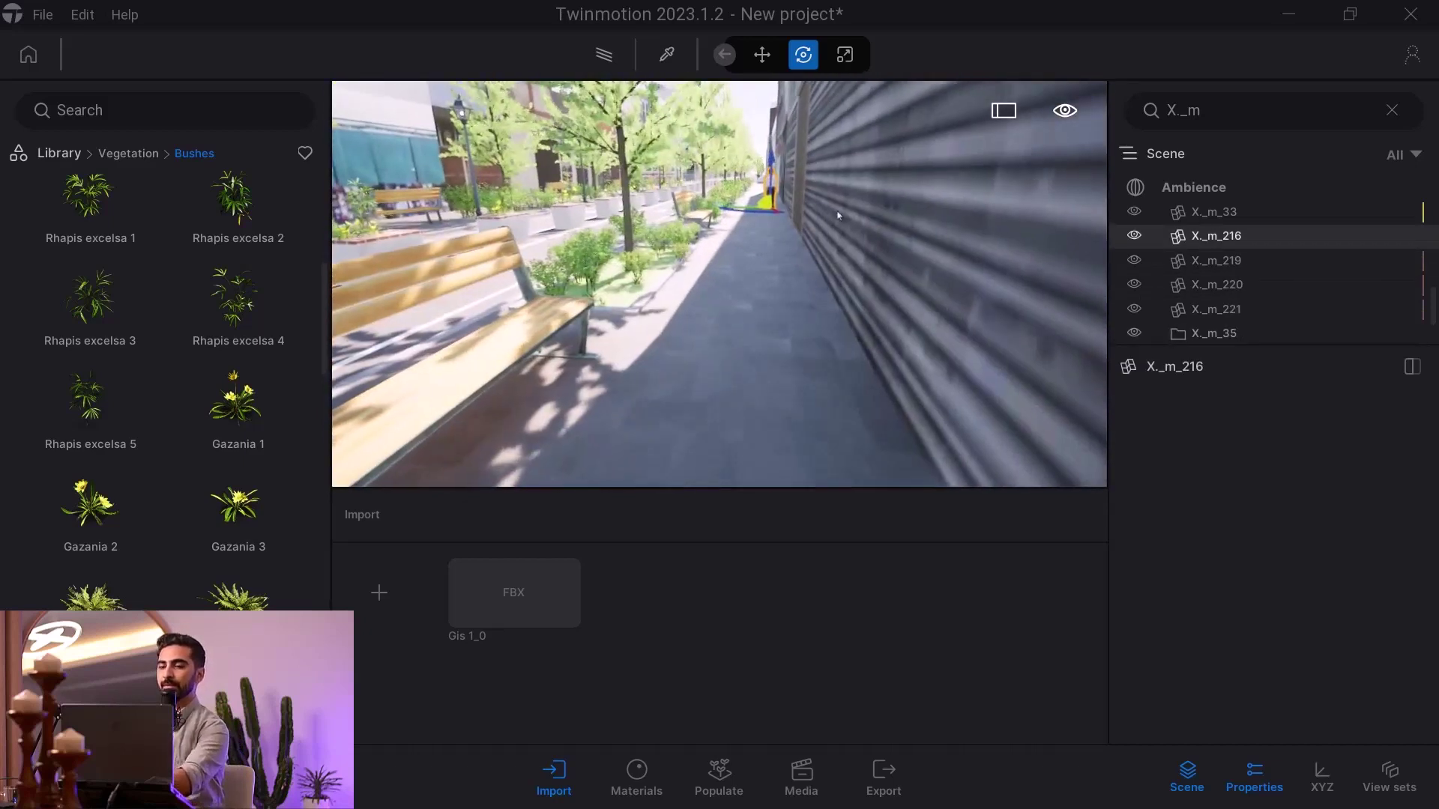
pyautogui.press('Delete')
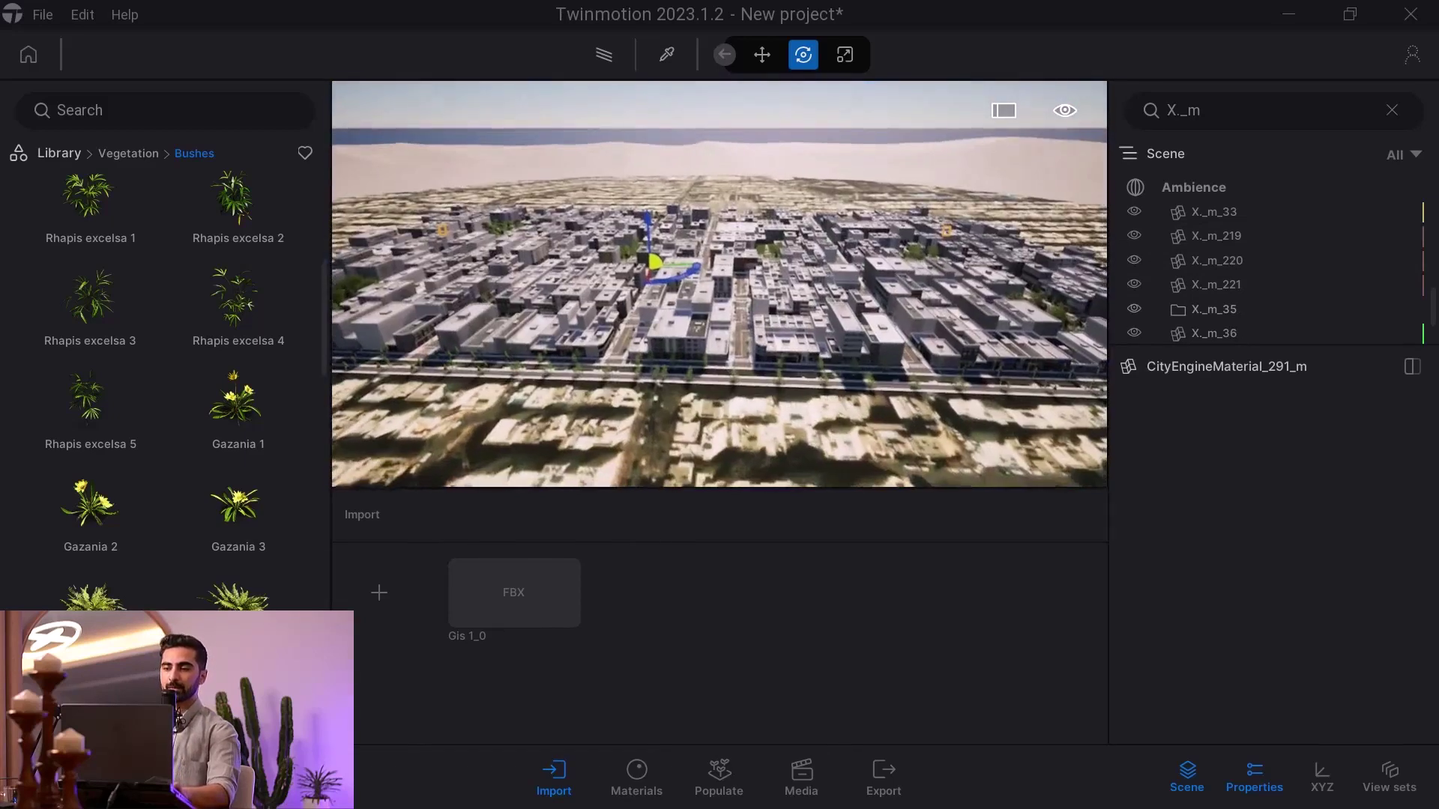
# Clear the scene search and focus the view on the last Streamlined street lamp in the scene list
pyautogui.scroll(-3, 1180, 330)
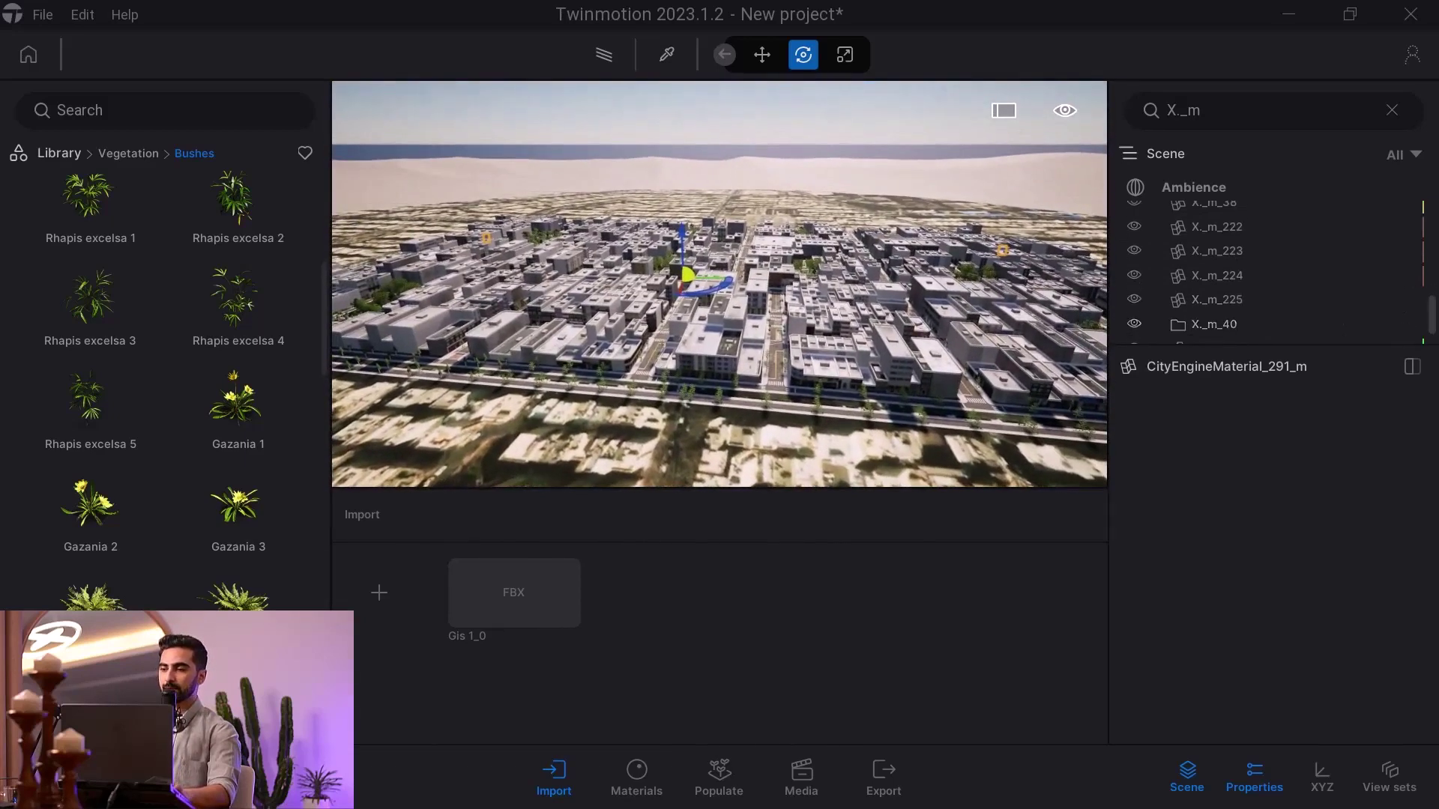
pyautogui.click(1392, 110)
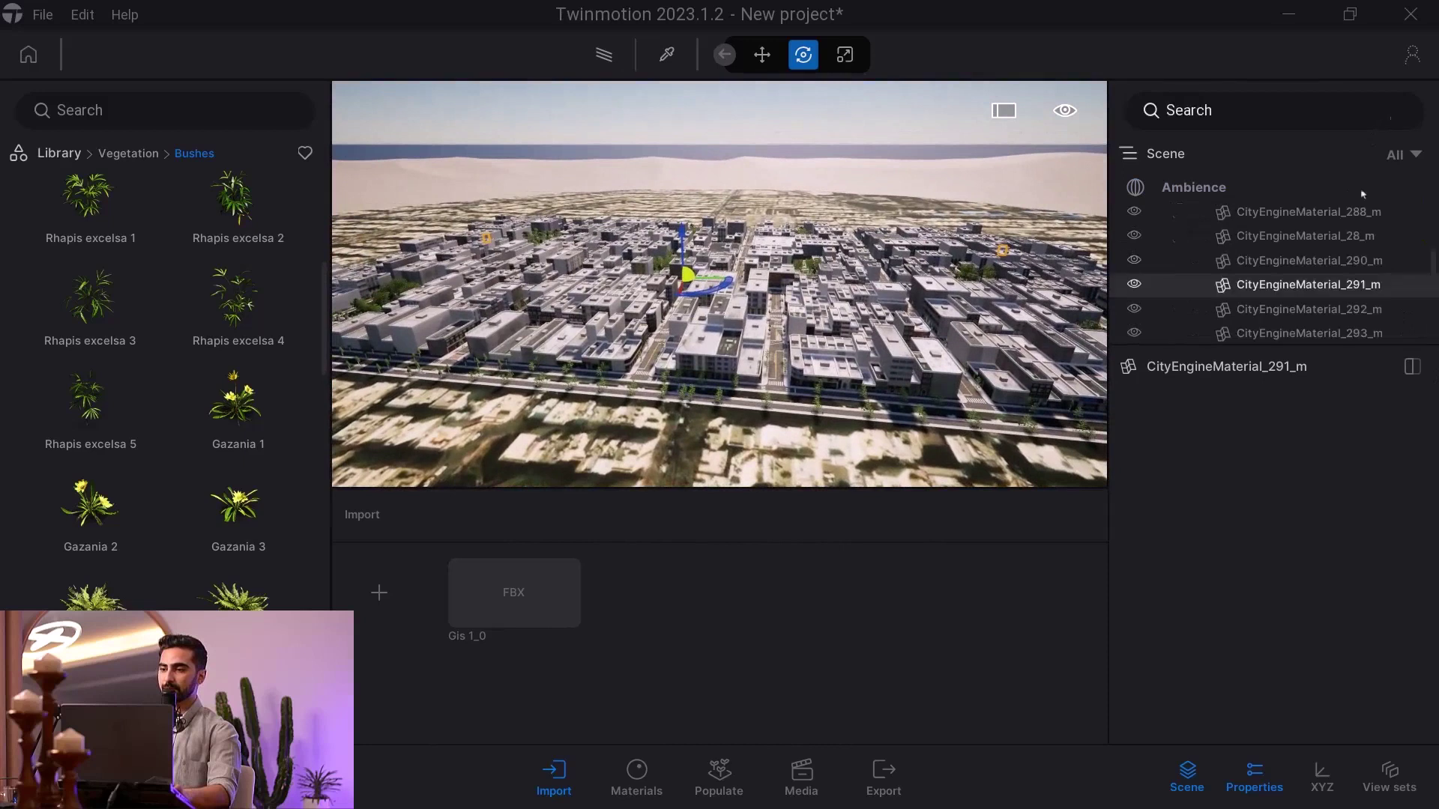
pyautogui.scroll(-5, 1424, 314)
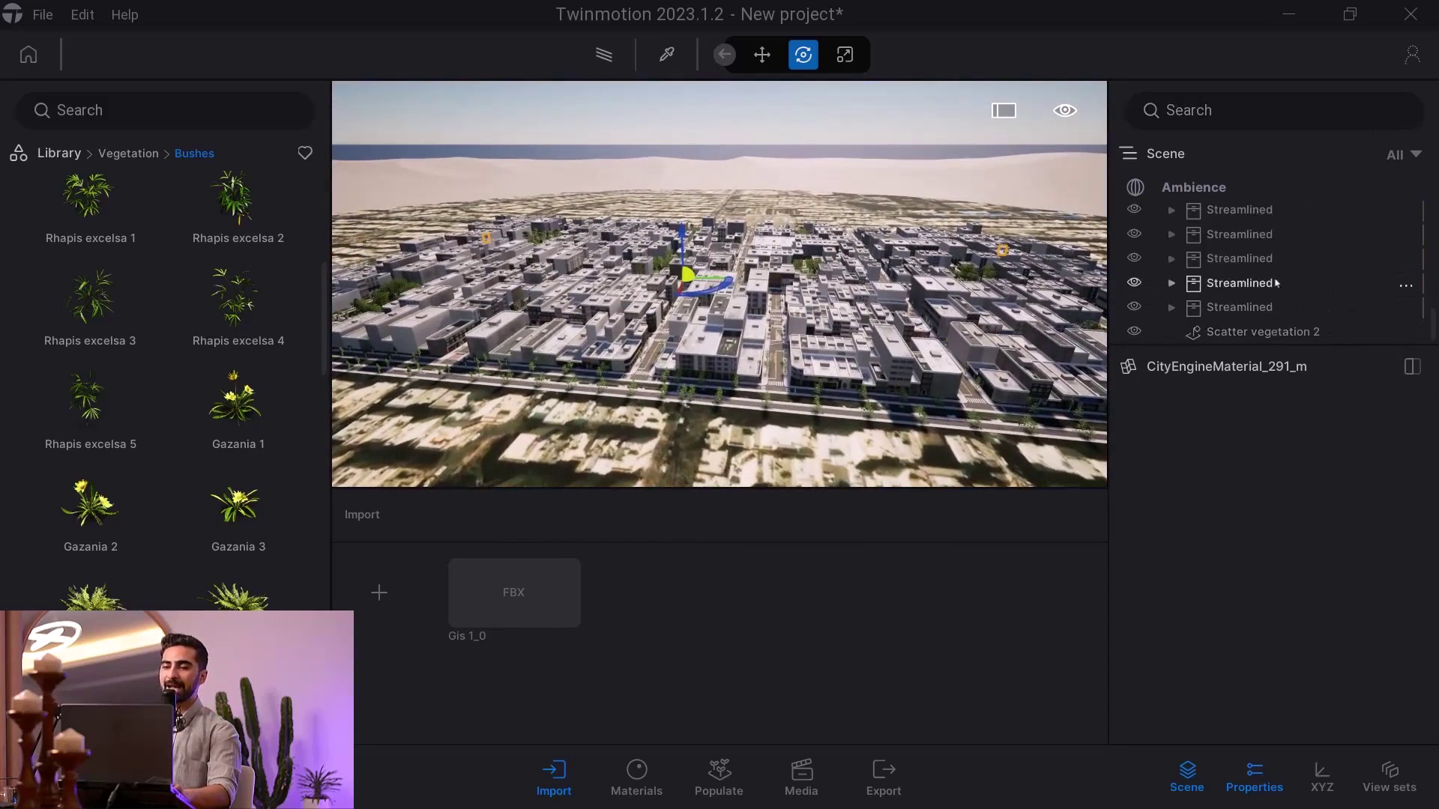
pyautogui.keyDown('shift'); pyautogui.moveTo(750, 242); pyautogui.dragTo(749, 337, button='middle'); pyautogui.keyUp('shift')
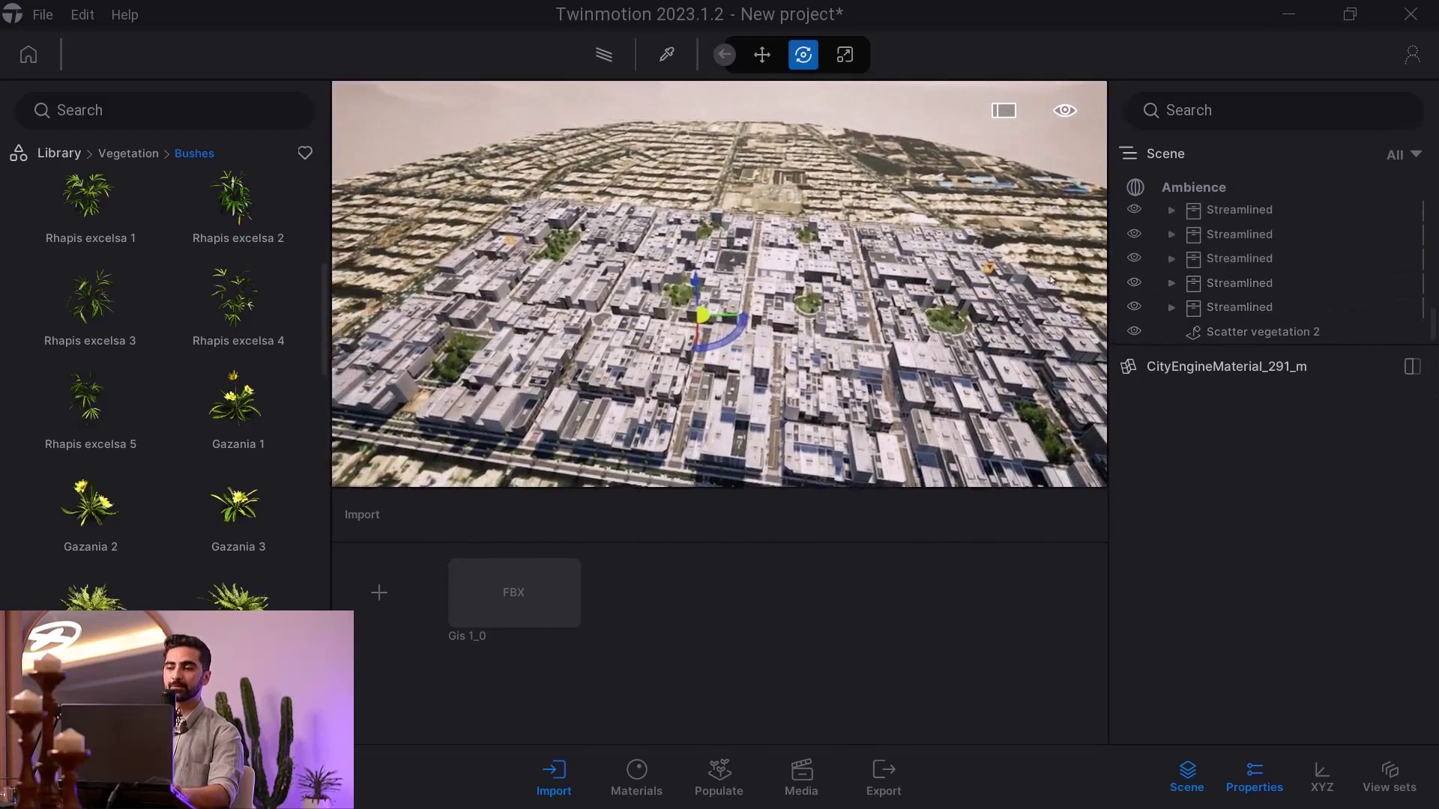
pyautogui.click(1289, 308)
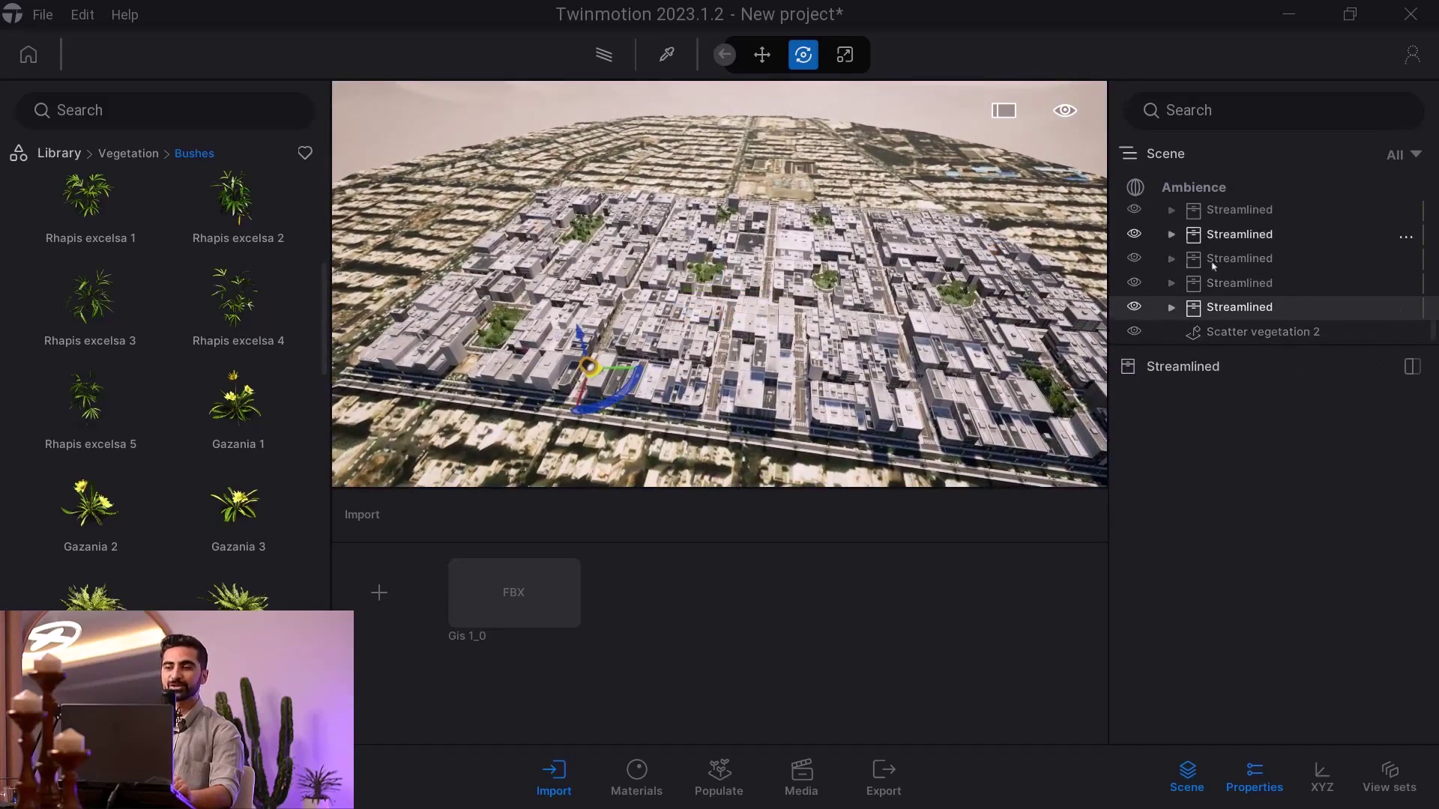
pyautogui.doubleClick(1233, 306)
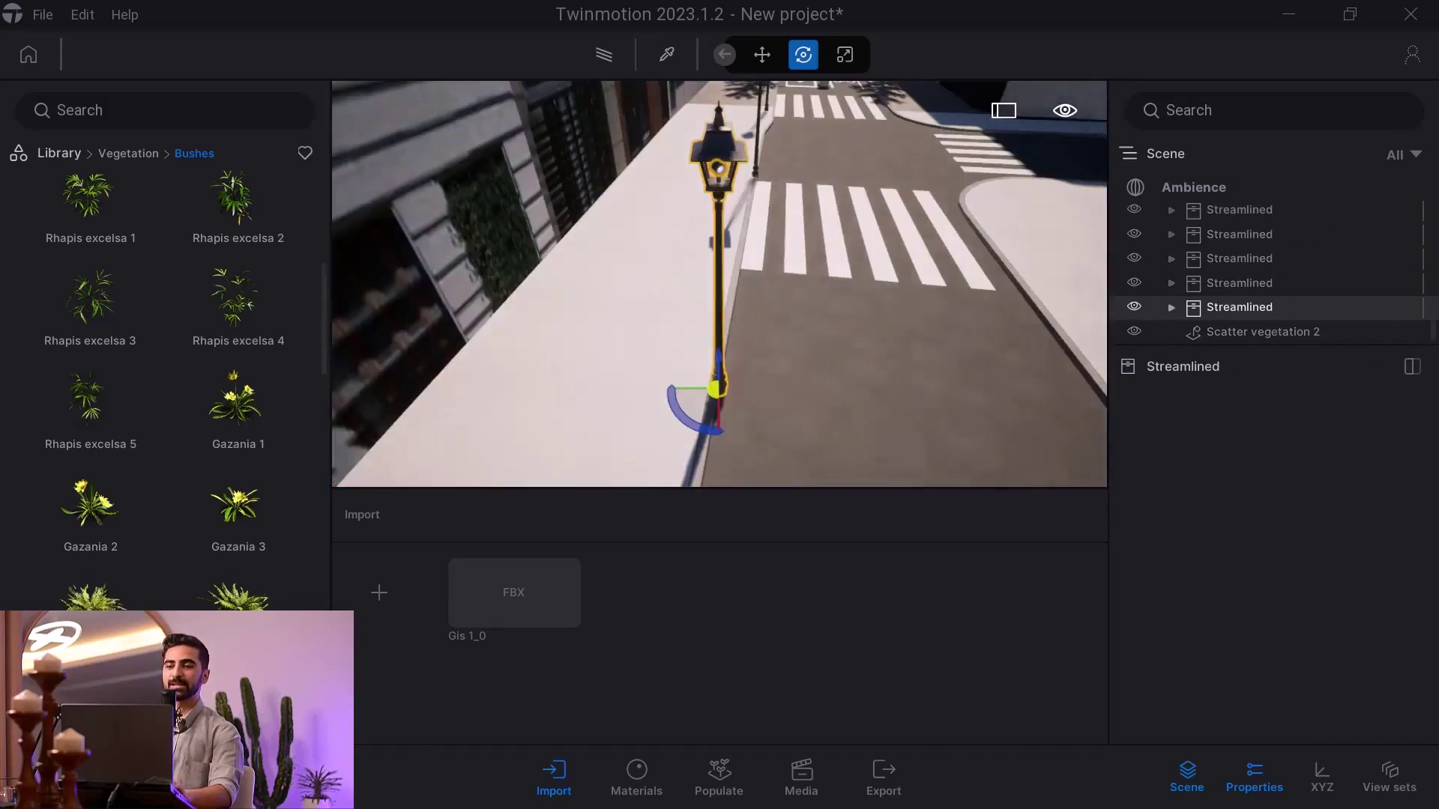
# Delete the two pedestrians on the tree-lined sidewalk and the walking woman in red trousers by the building wall
pyautogui.moveTo(720, 285); pyautogui.dragTo(772, 251, button='right')
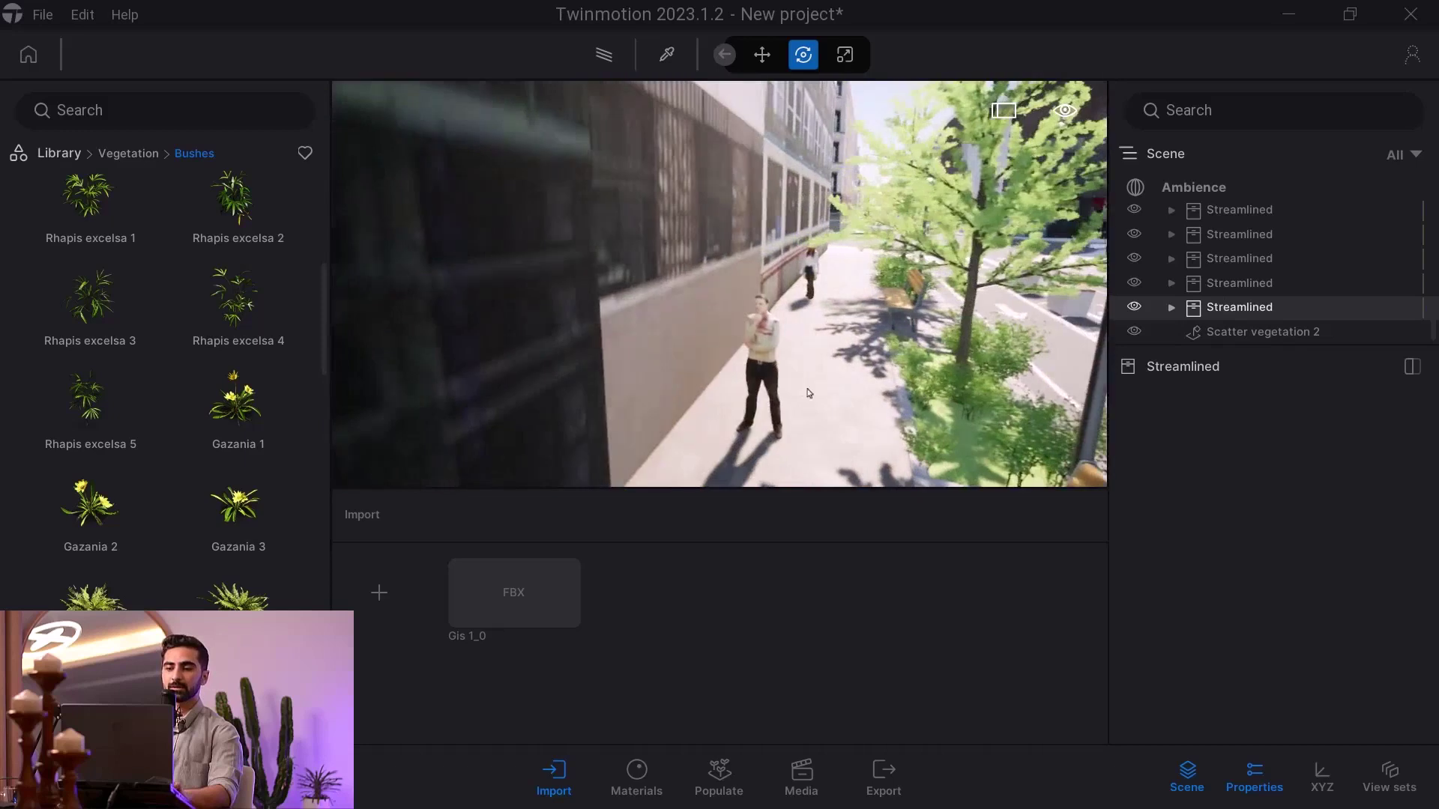
pyautogui.click(772, 349)
pyautogui.press('Delete')
pyautogui.click(811, 275)
pyautogui.press('Delete')
pyautogui.moveTo(812, 274); pyautogui.dragTo(884, 272, button='right')
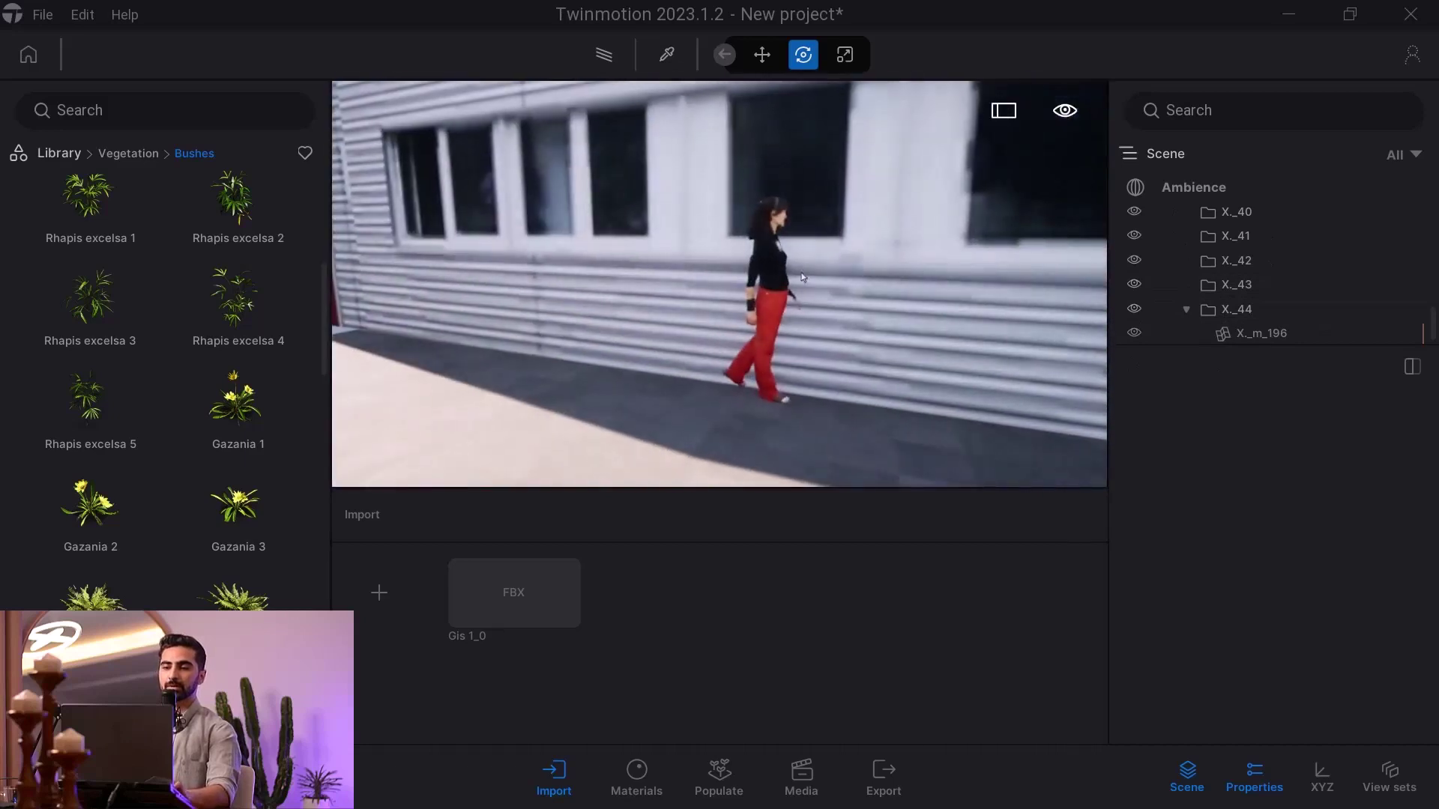
pyautogui.click(771, 261)
pyautogui.doubleClick(770, 262)
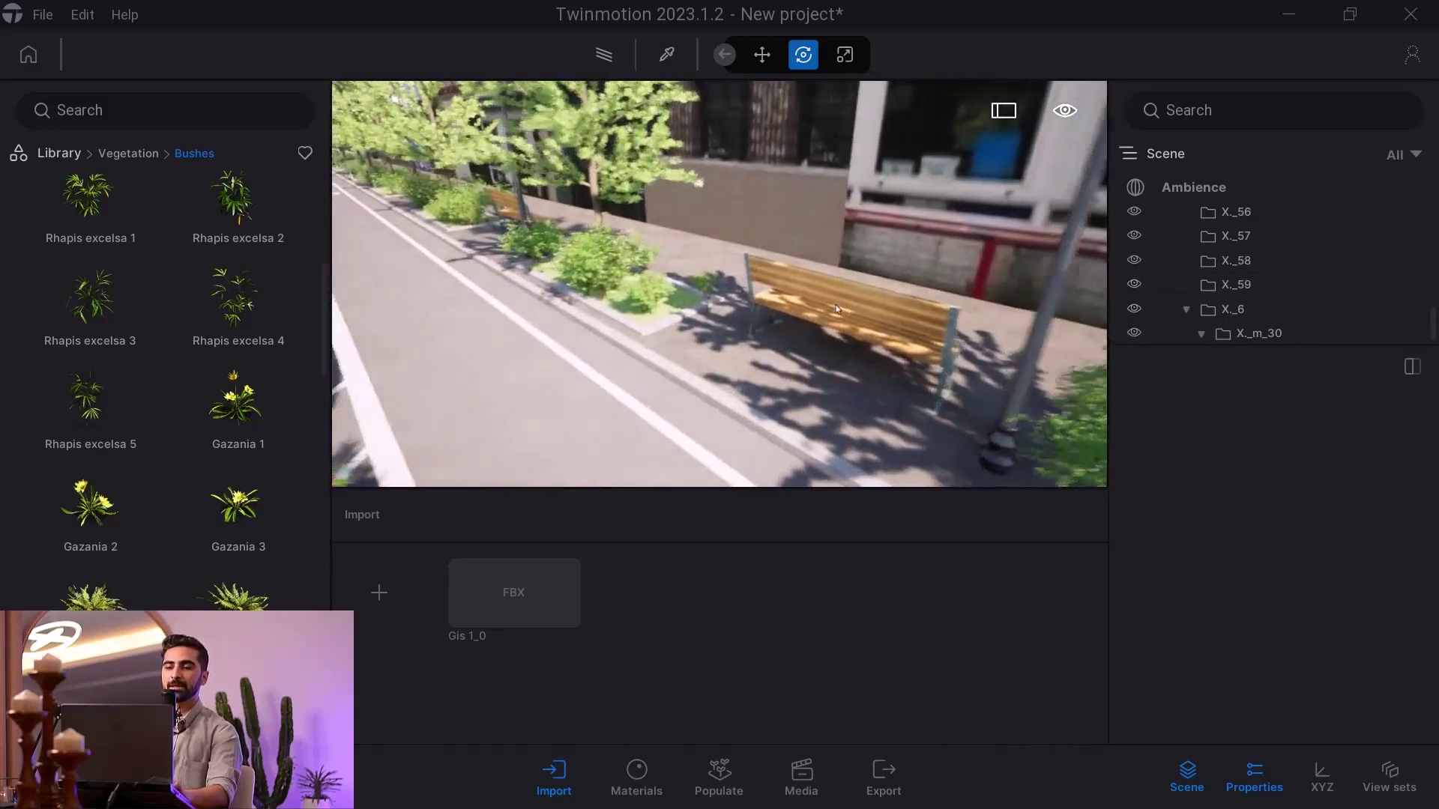
# Select together the seven wooden benches X._m_196 to X._m_202 along the sidewalk beside the bike lane
pyautogui.click(848, 348)
pyautogui.press('w')
pyautogui.press('s')
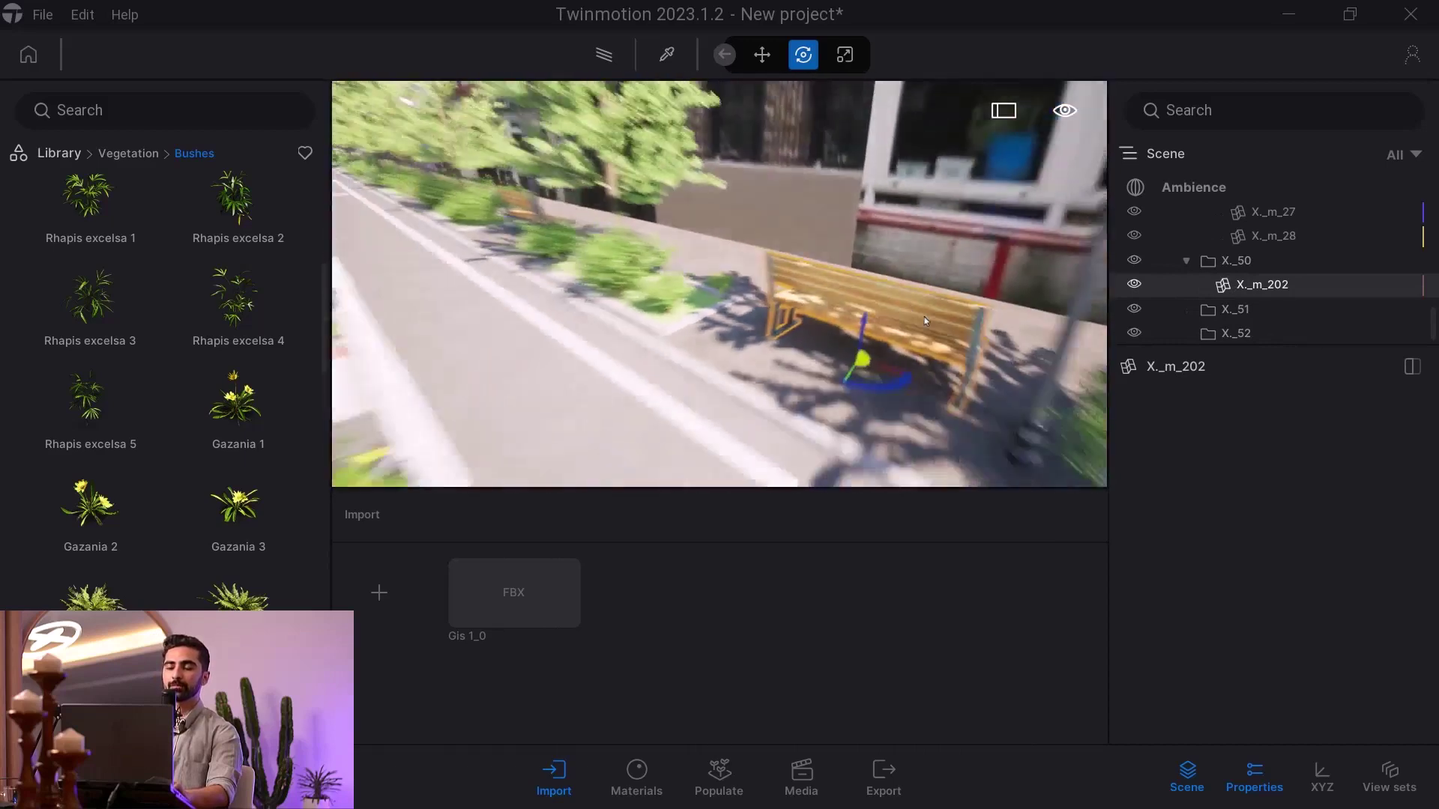
pyautogui.moveTo(847, 348); pyautogui.dragTo(1102, 345, button='right')
pyautogui.moveTo(787, 281)
pyautogui.mouseDown(button='right')
pyautogui.moveTo(929, 288)
pyautogui.moveTo(787, 281)
pyautogui.mouseUp(button='right')
pyautogui.moveTo(863, 307); pyautogui.dragTo(777, 300, button='right')
pyautogui.press('w')
pyautogui.keyDown('ctrl'); pyautogui.click(835, 240); pyautogui.keyUp('ctrl')
pyautogui.press('w')
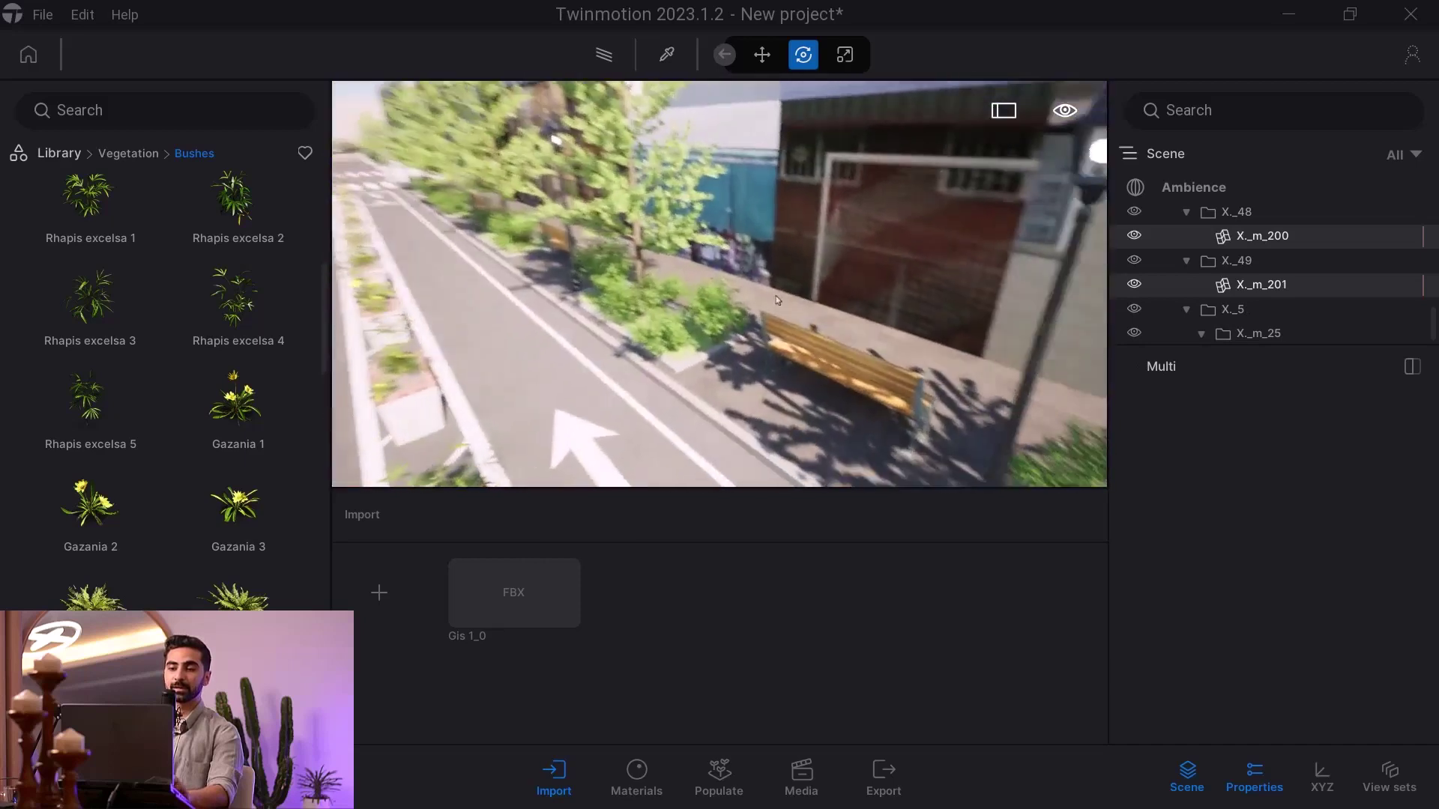
pyautogui.keyDown('ctrl'); pyautogui.click(808, 350); pyautogui.keyUp('ctrl')
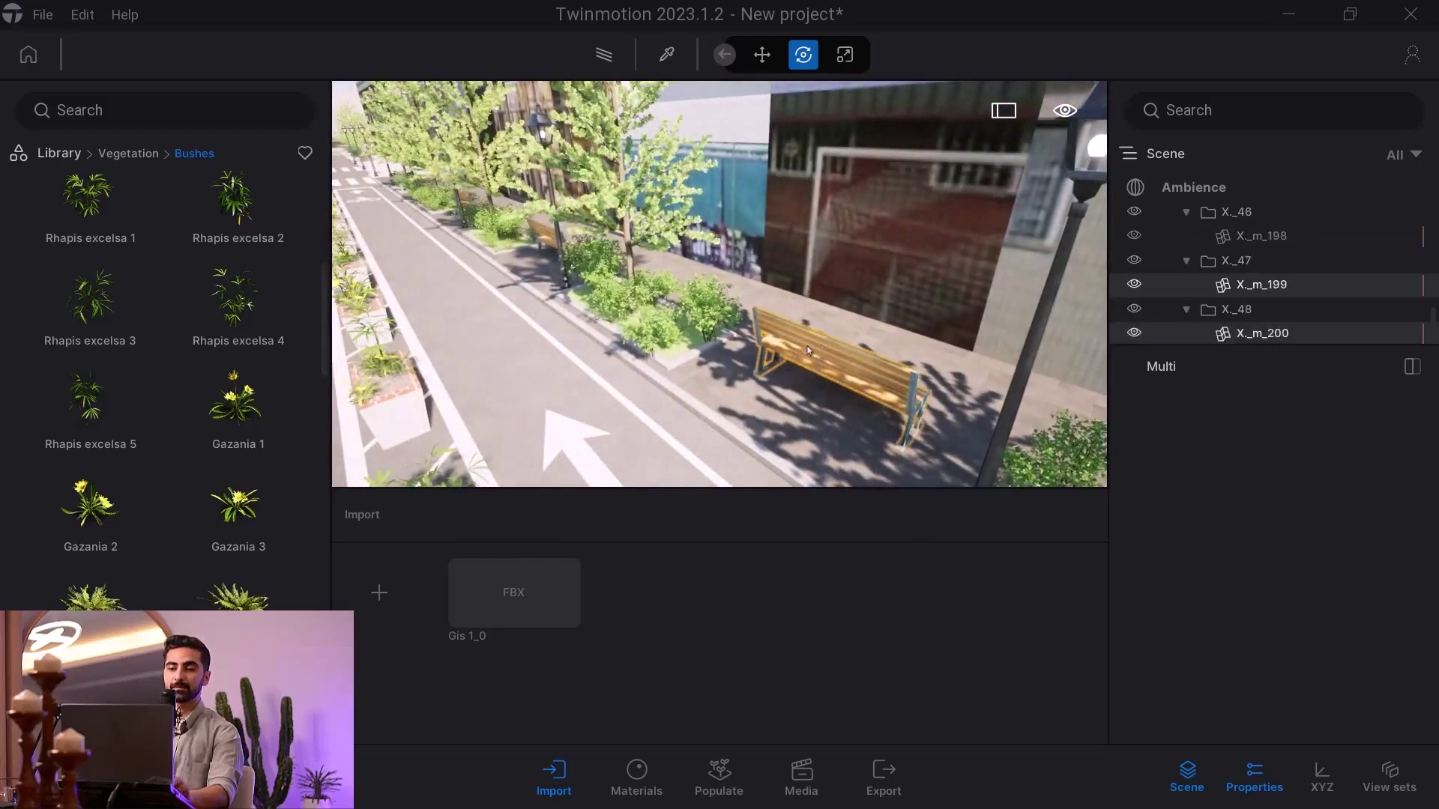
pyautogui.keyDown('ctrl'); pyautogui.click(543, 237); pyautogui.keyUp('ctrl')
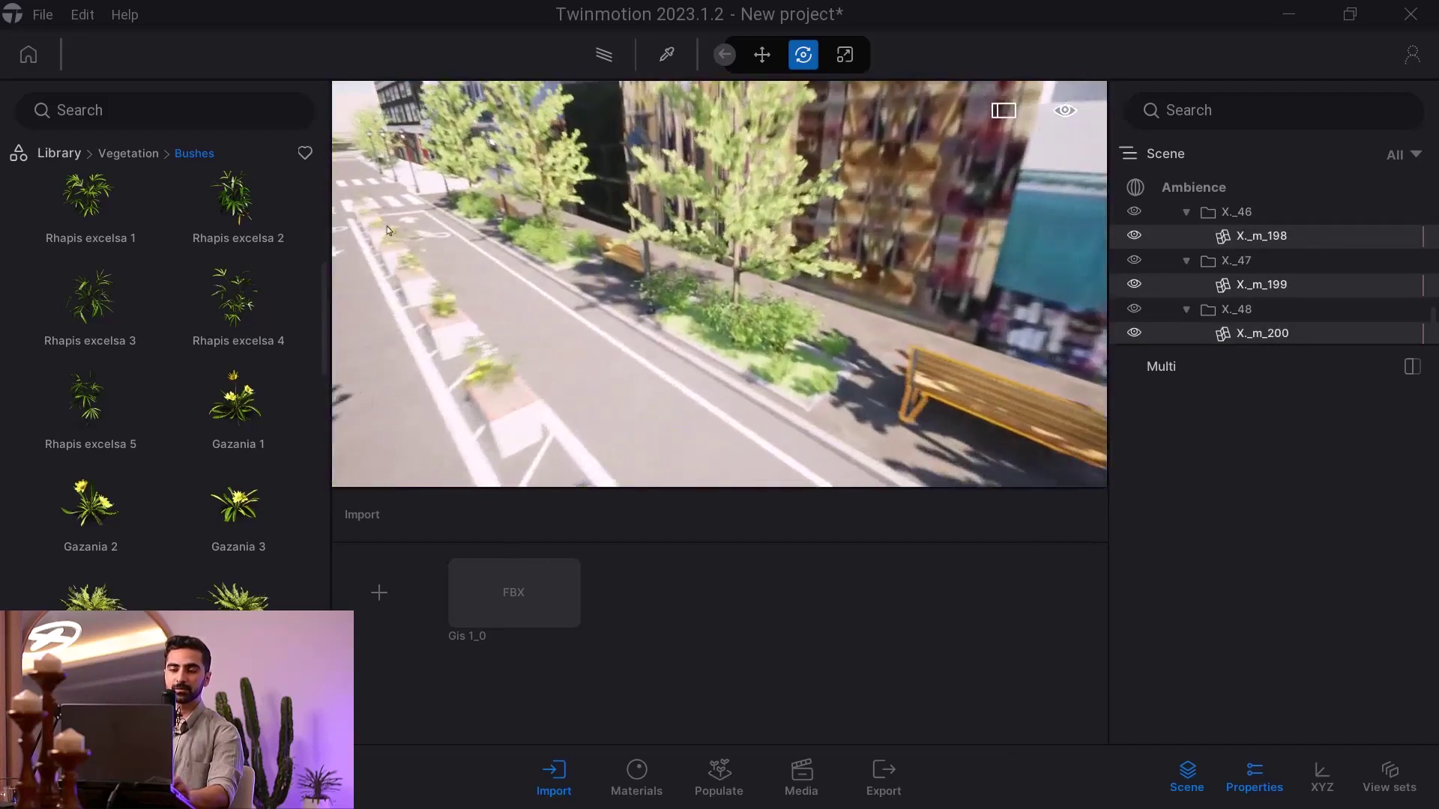
pyautogui.keyDown('ctrl'); pyautogui.click(669, 251); pyautogui.keyUp('ctrl')
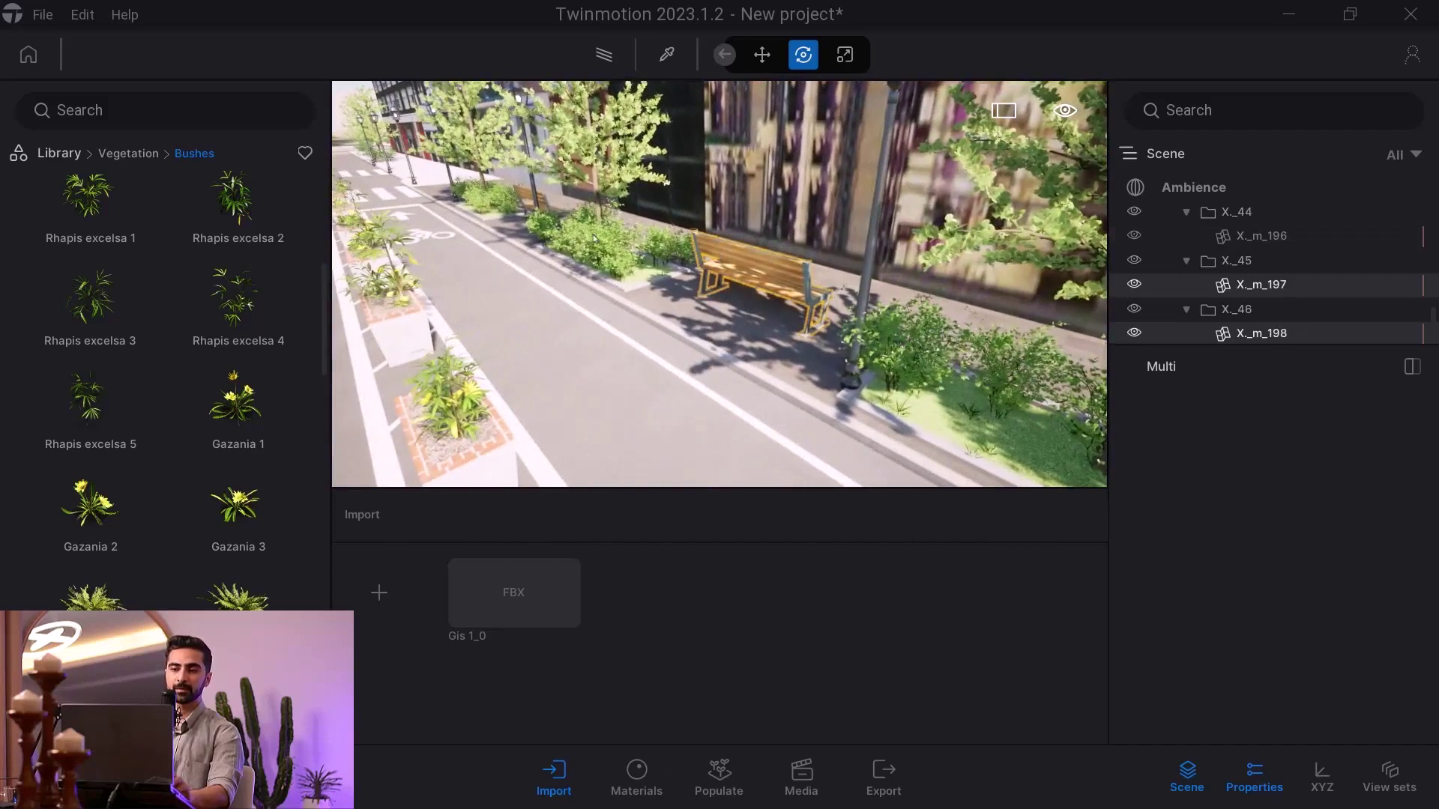
pyautogui.keyDown('ctrl'); pyautogui.click(524, 200); pyautogui.keyUp('ctrl')
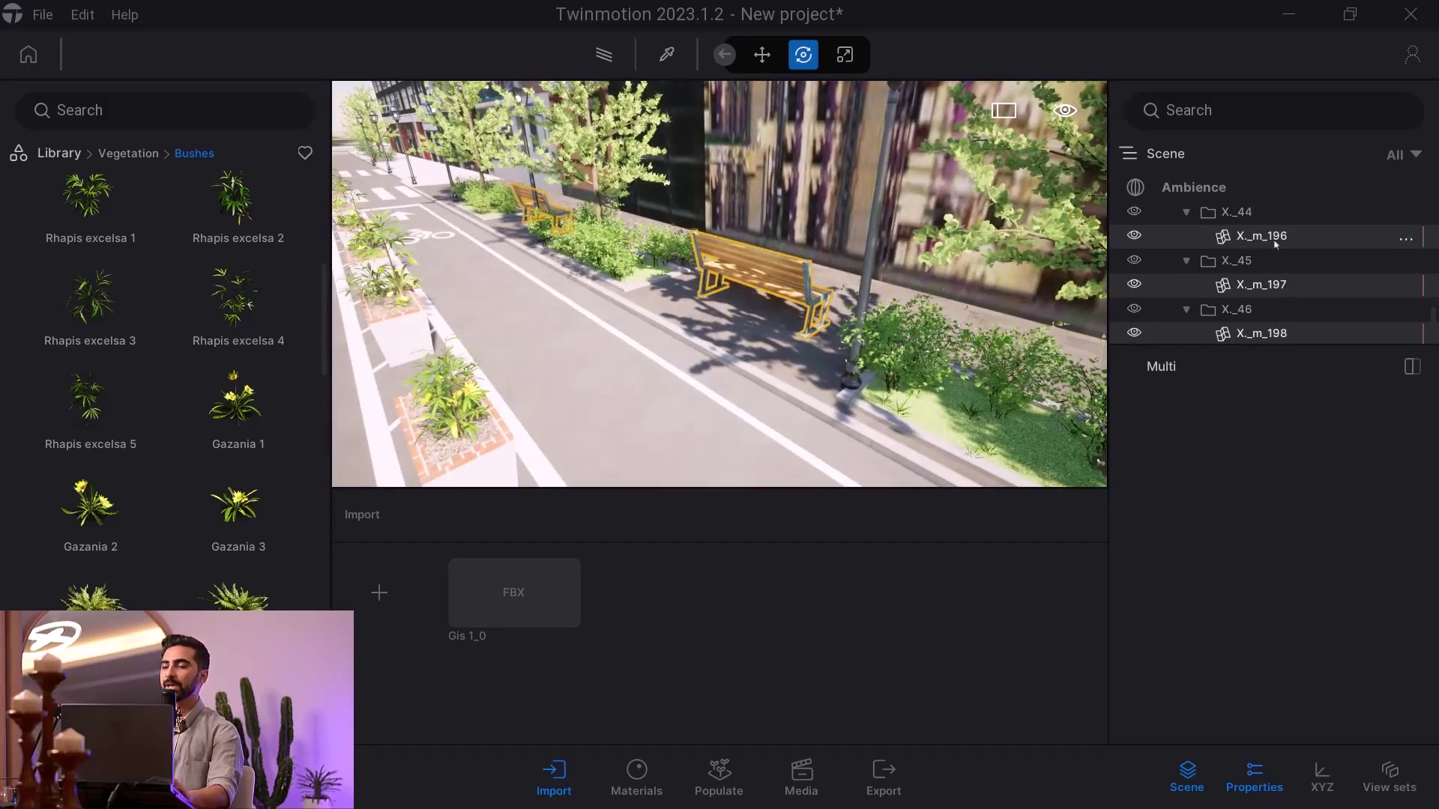
# Start Replace object for the selected benches and open the library's Objects > City > Benches category
pyautogui.rightClick(1276, 244)
pyautogui.click(1313, 625)
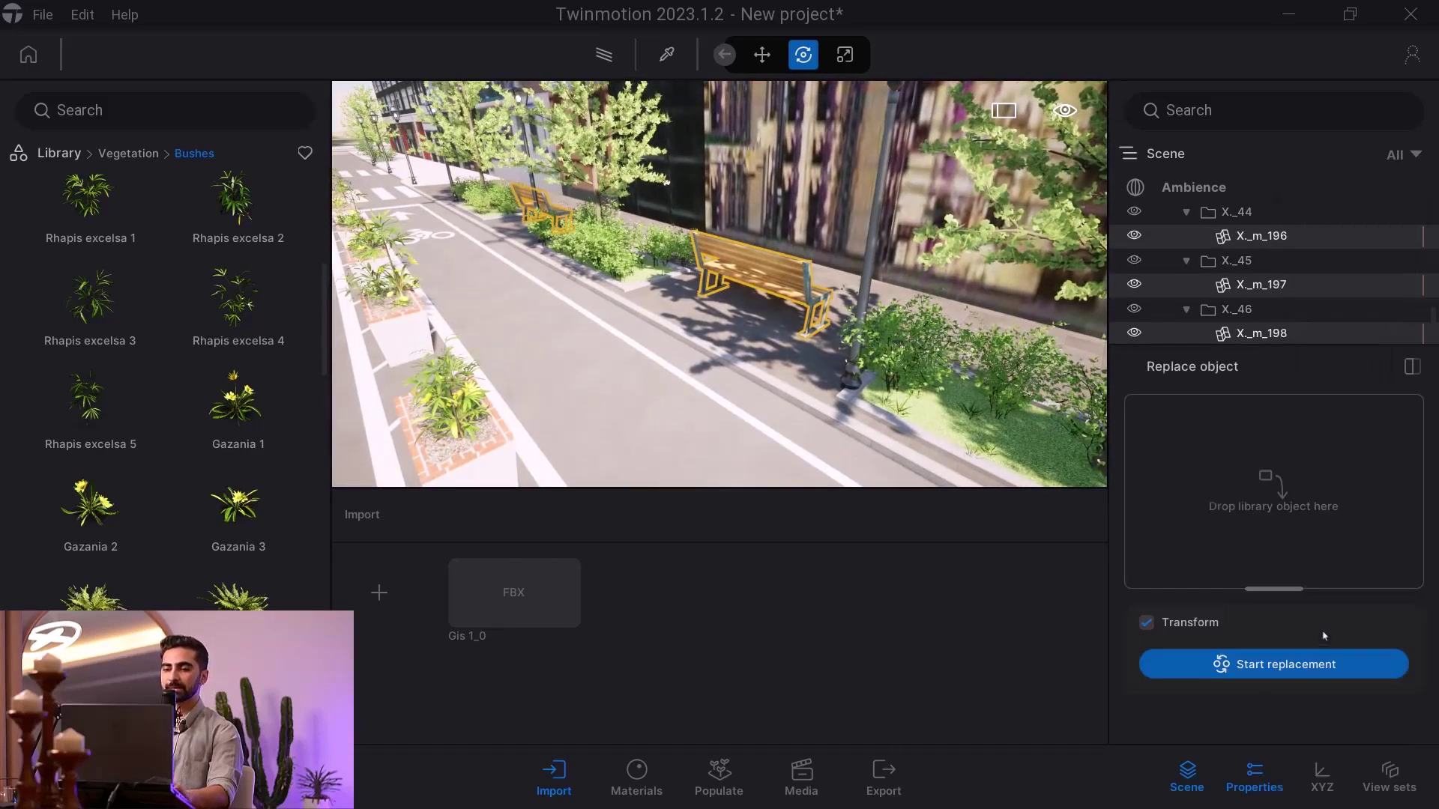
pyautogui.click(60, 154)
pyautogui.click(84, 331)
pyautogui.click(239, 221)
pyautogui.click(101, 239)
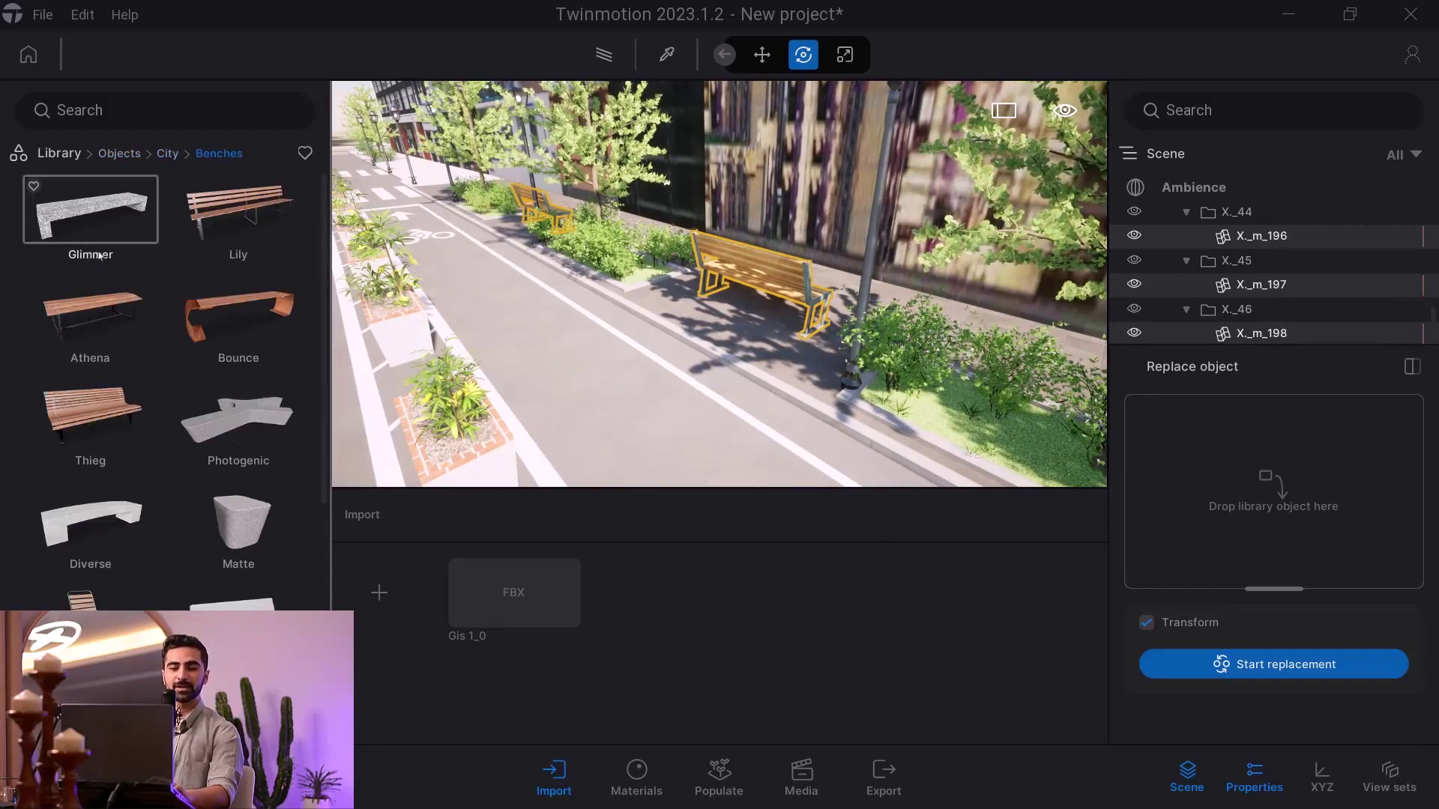
# Replace the selected benches with the Clio bench, keeping the Transform option enabled
pyautogui.scroll(-2, 105, 260)
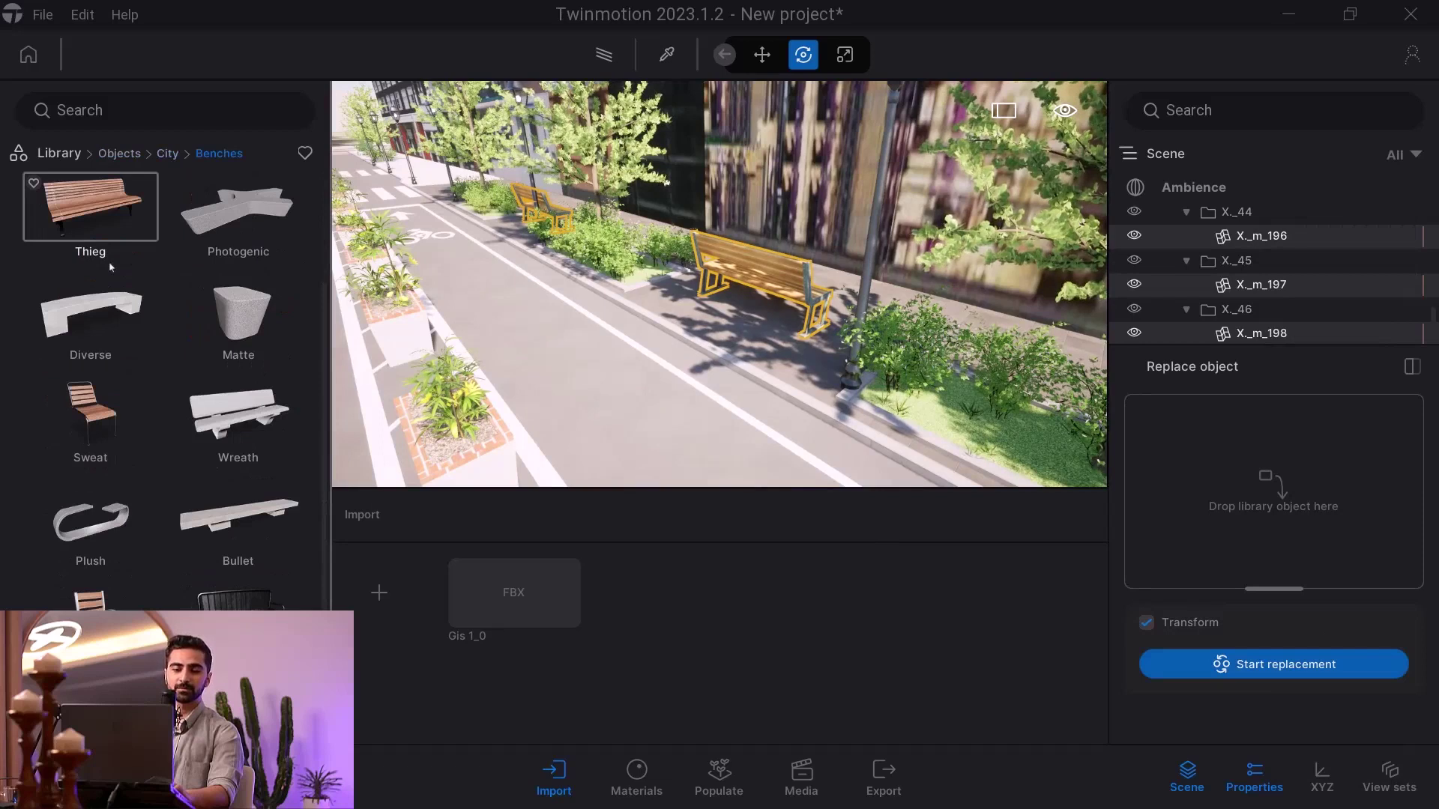
pyautogui.scroll(-3, 112, 277)
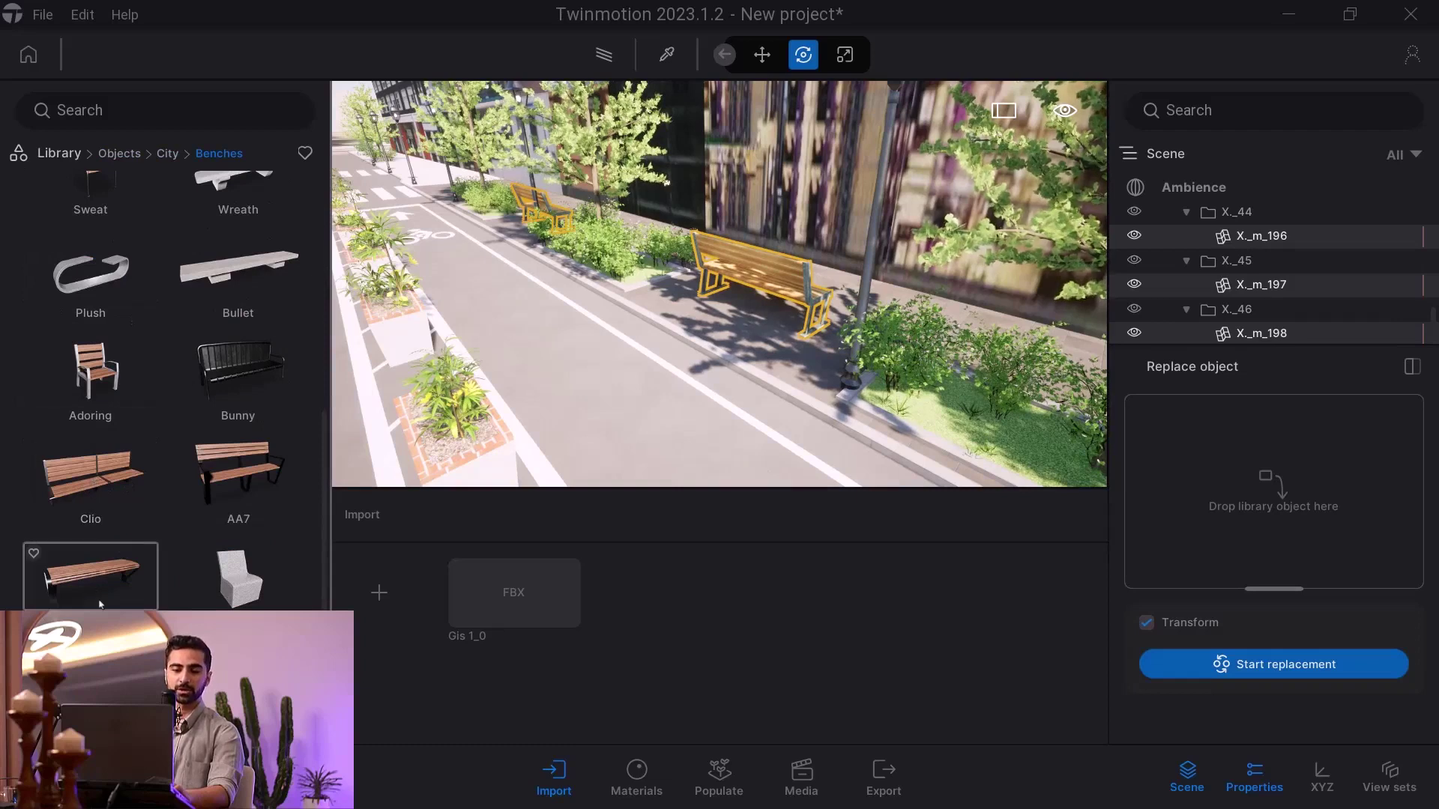
pyautogui.moveTo(105, 507); pyautogui.dragTo(1237, 524)
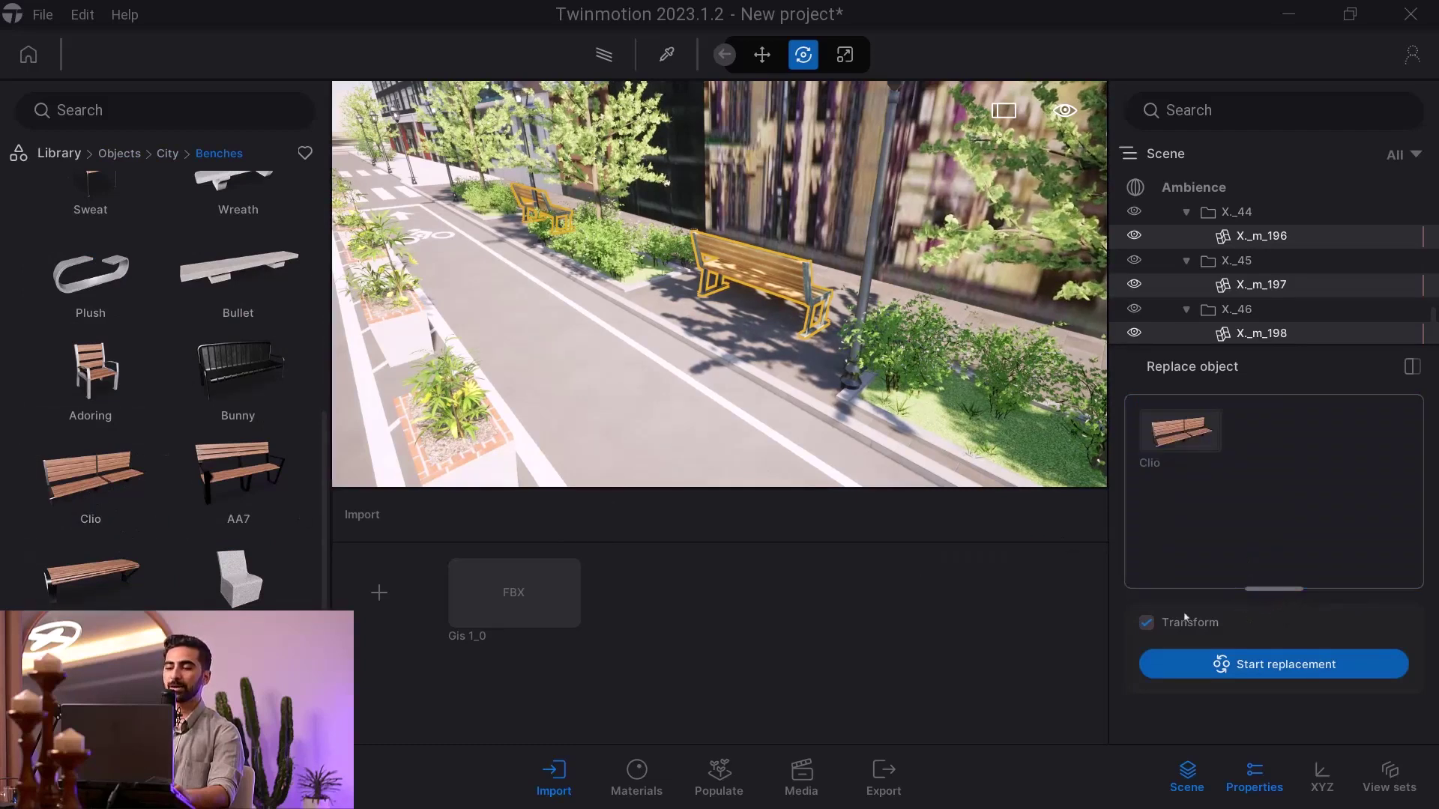
pyautogui.click(1202, 664)
# Rotate the new Clio benches about the vertical axis and check their alignment along the sidewalk
pyautogui.press('w')
pyautogui.moveTo(720, 285); pyautogui.dragTo(840, 209, button='right')
pyautogui.press('s')
pyautogui.press('s')
pyautogui.moveTo(849, 216); pyautogui.dragTo(828, 271)
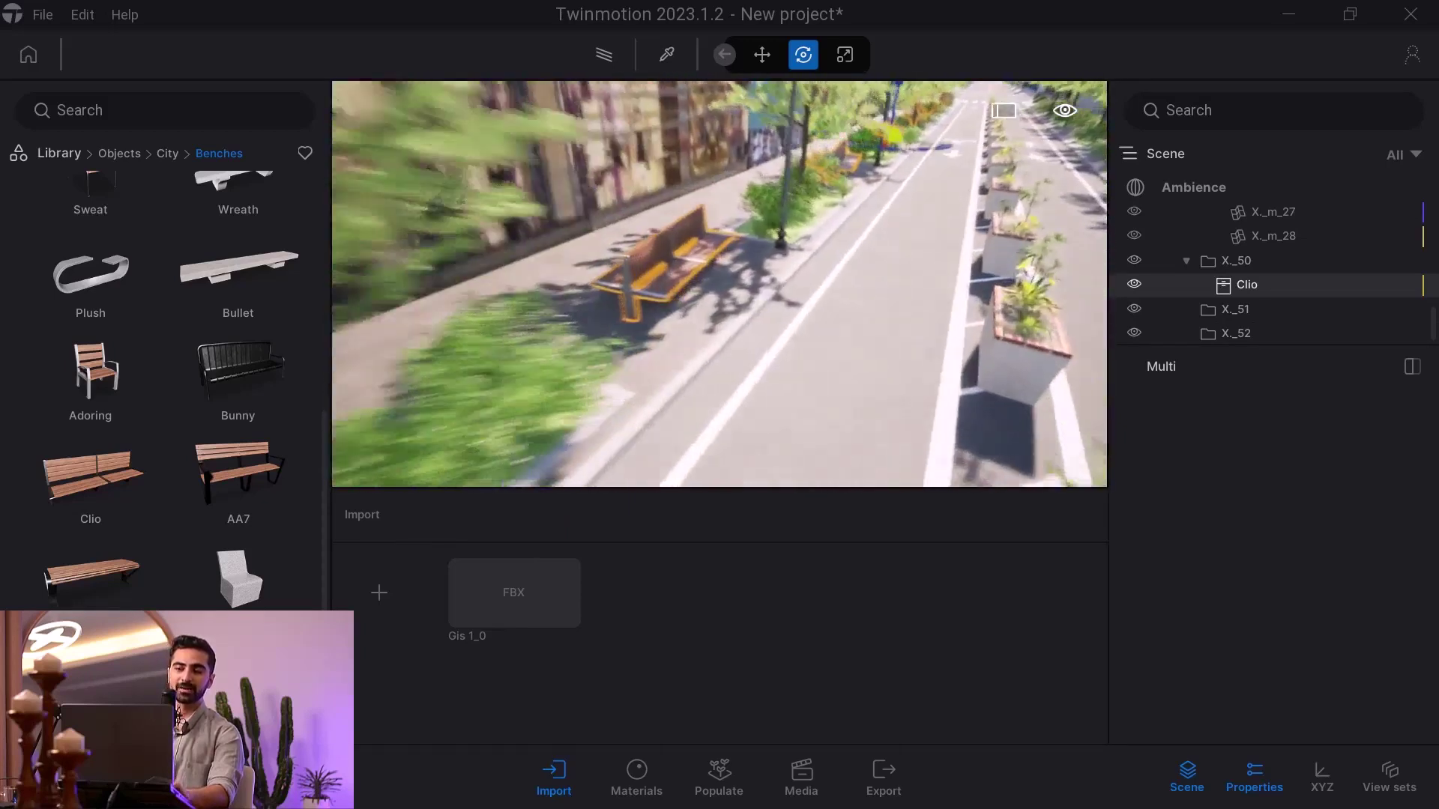
pyautogui.press('s')
pyautogui.moveTo(659, 225); pyautogui.dragTo(708, 217, button='right')
pyautogui.press('w')
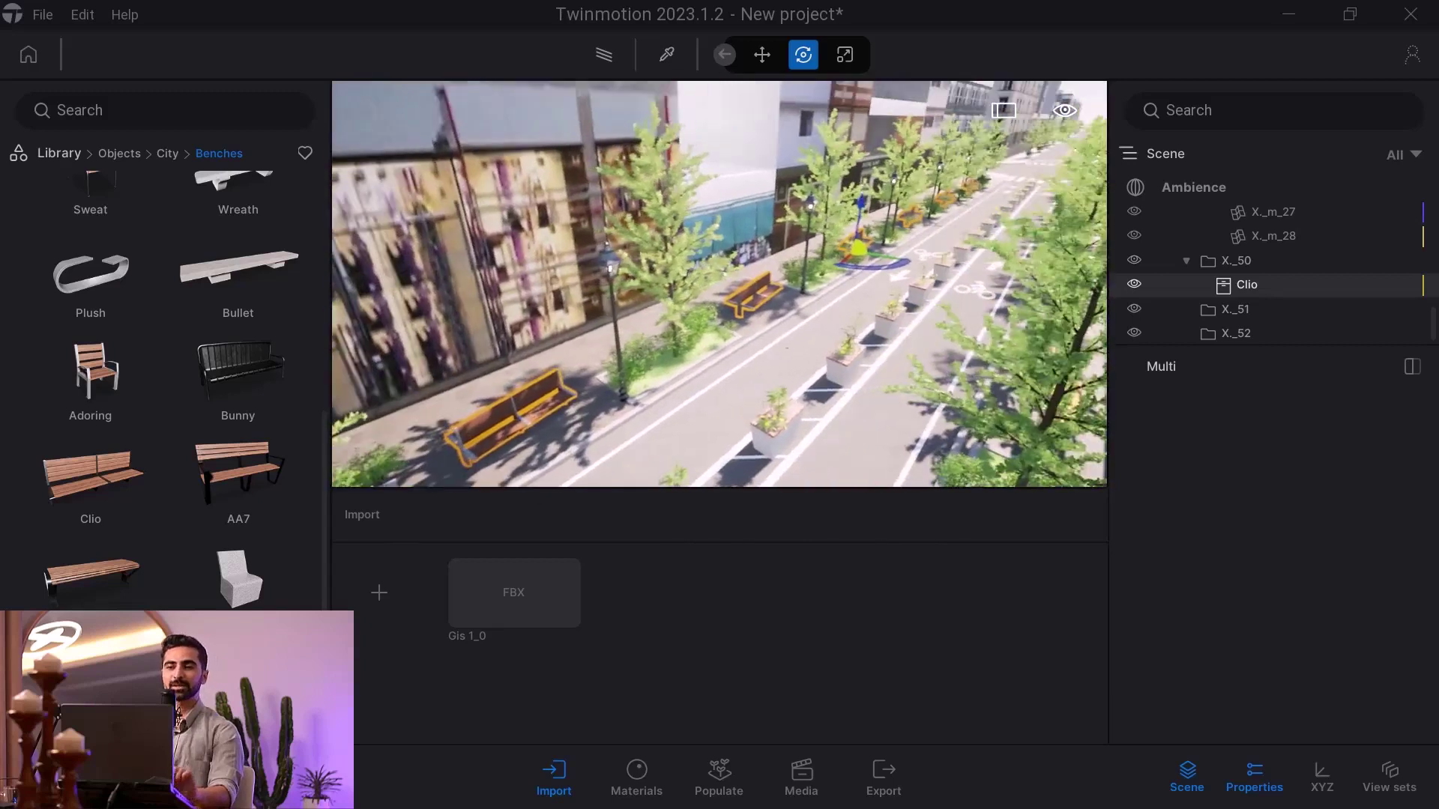
# Switch the transform gizmo to local axes and rotate the selected Clio benches by about 10 degrees around their vertical axis
pyautogui.click(722, 55)
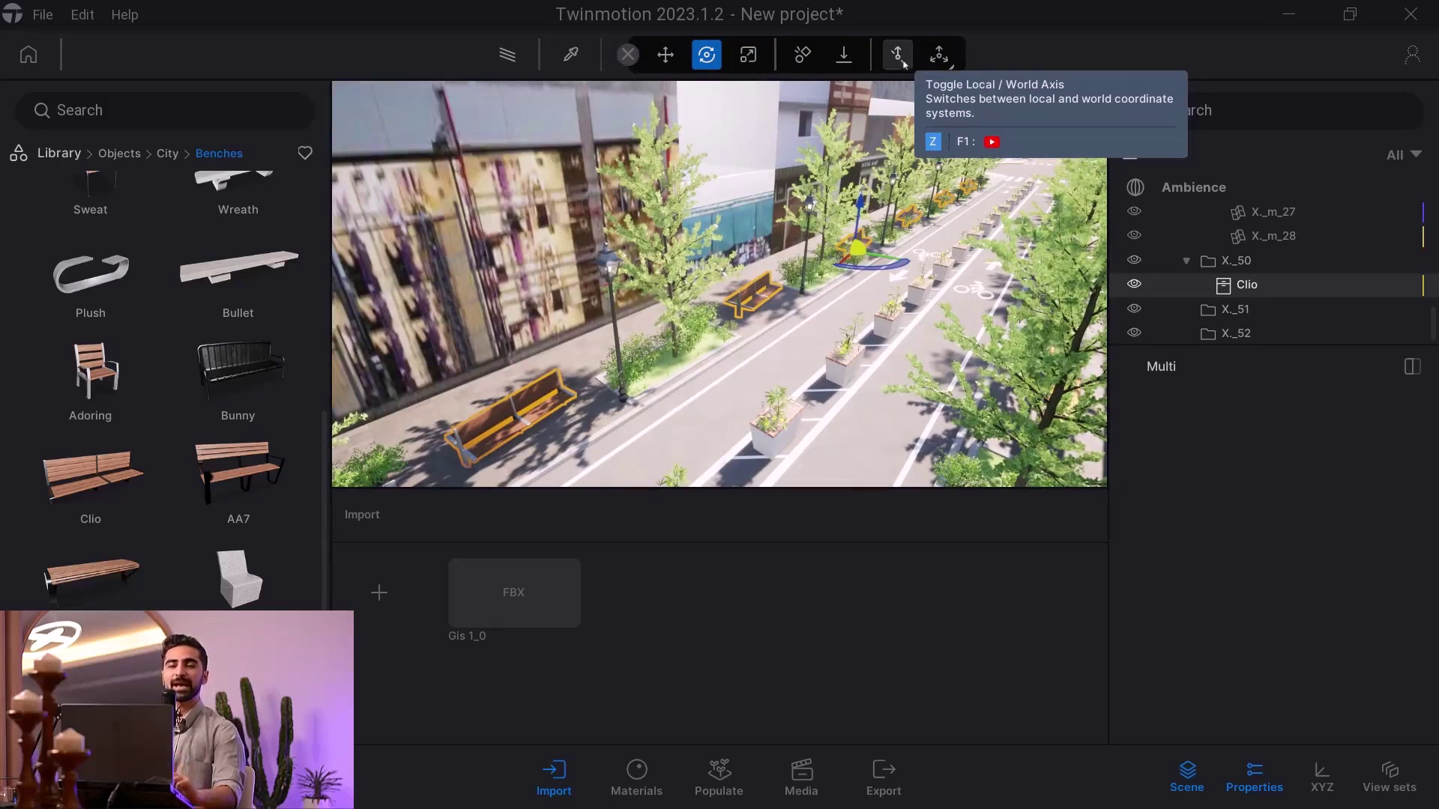
pyautogui.press('w')
pyautogui.moveTo(782, 356); pyautogui.dragTo(705, 417, button='right')
pyautogui.press('a')
pyautogui.press('Escape')
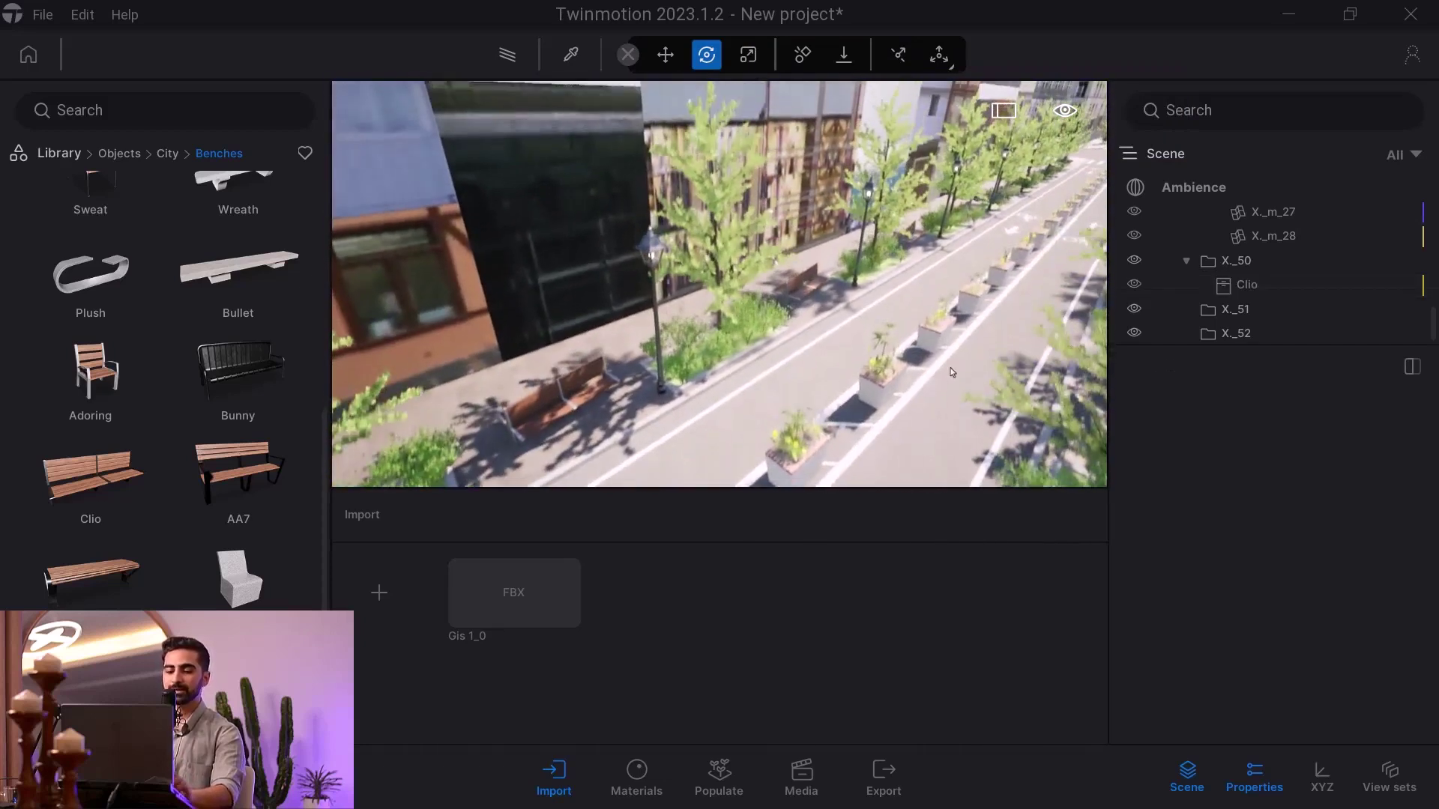
pyautogui.hotkey('ctrl', 'z')
pyautogui.press('w')
pyautogui.moveTo(934, 372); pyautogui.dragTo(933, 393, button='right')
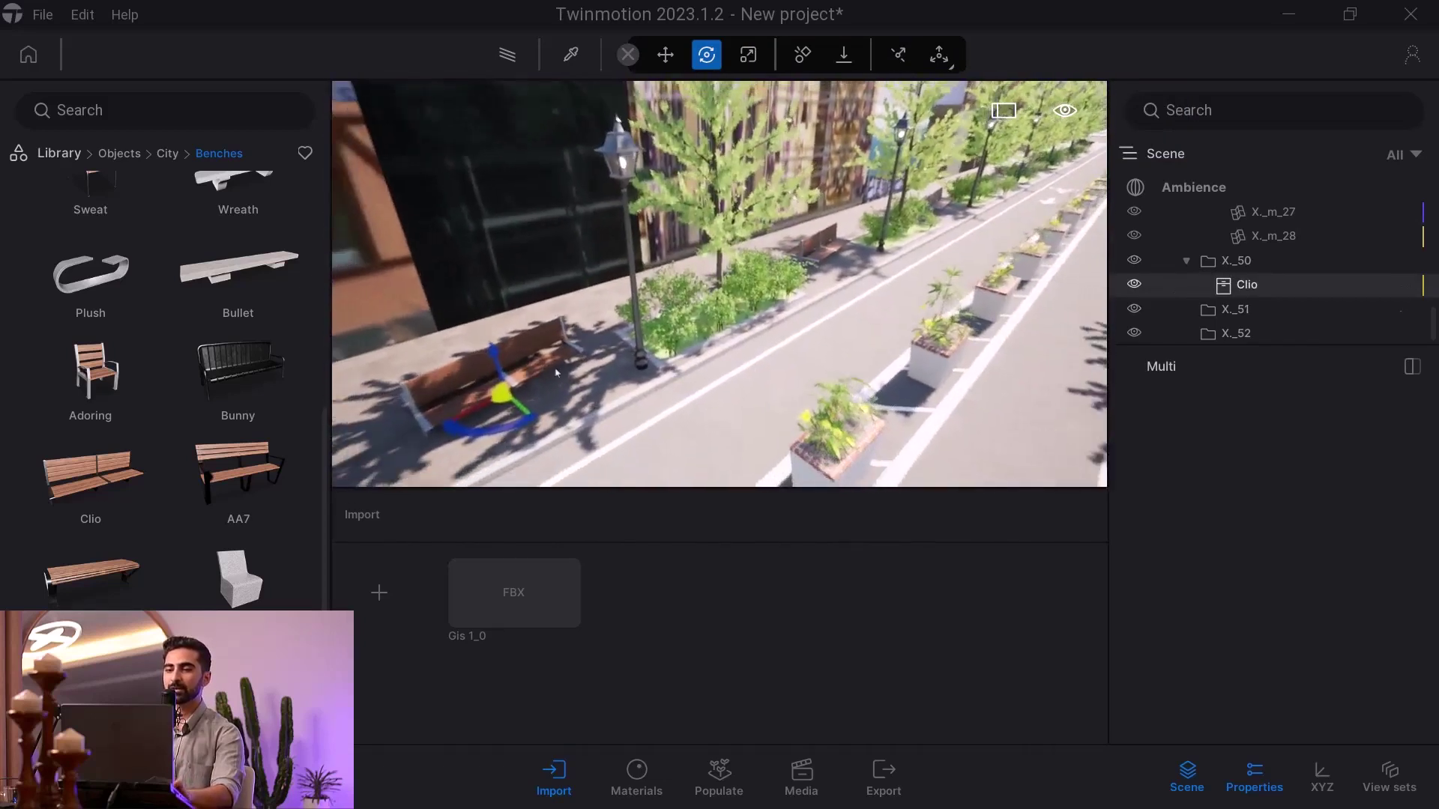
pyautogui.click(514, 418)
pyautogui.moveTo(525, 428); pyautogui.dragTo(490, 433)
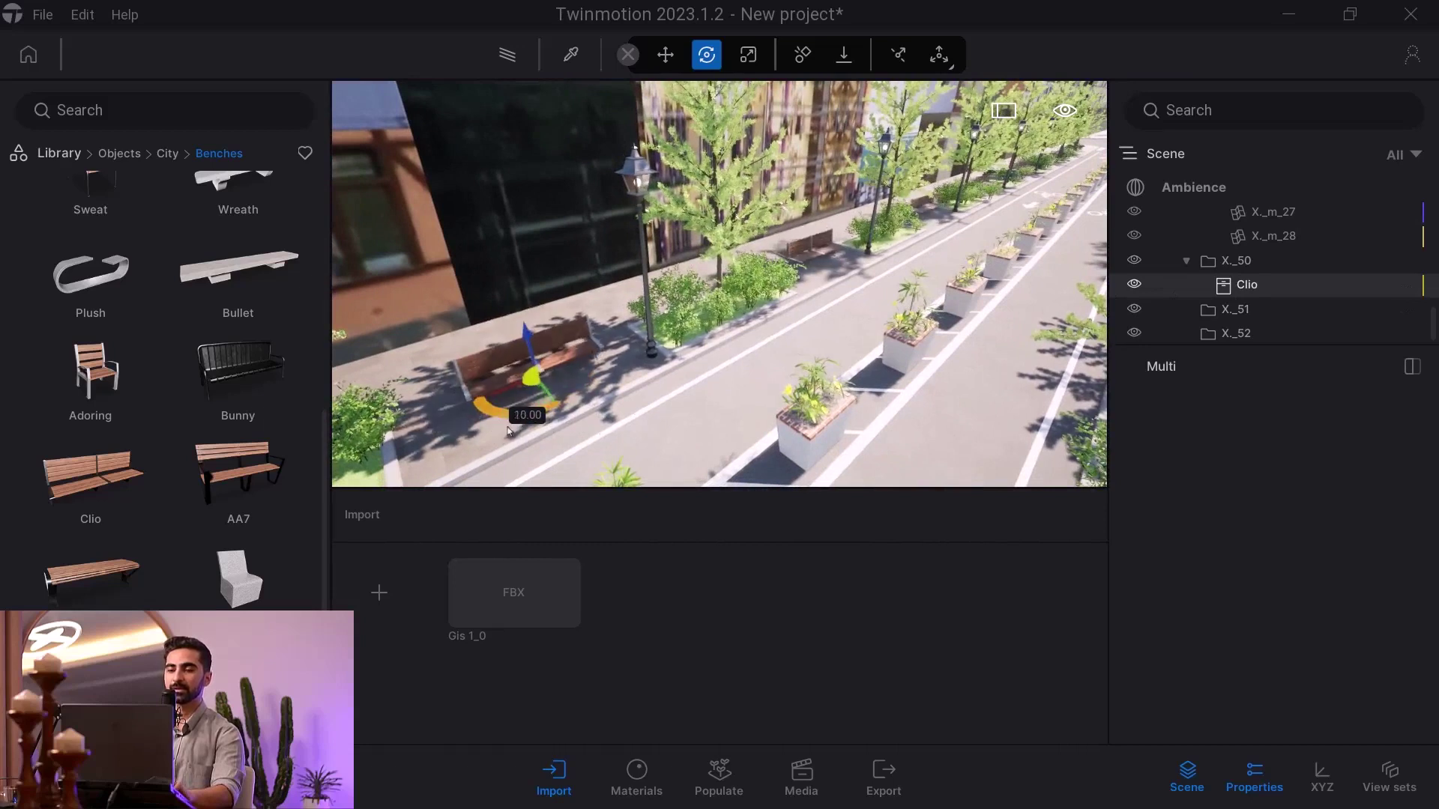
# Select together the seven wooden benches X._m_219 to X._m_225 along the other sidewalk of the street
pyautogui.moveTo(532, 430); pyautogui.dragTo(997, 463, button='right')
pyautogui.press('w')
pyautogui.press('s')
pyautogui.press('w')
pyautogui.press('s')
pyautogui.moveTo(750, 322); pyautogui.dragTo(848, 313, button='right')
pyautogui.click(847, 290)
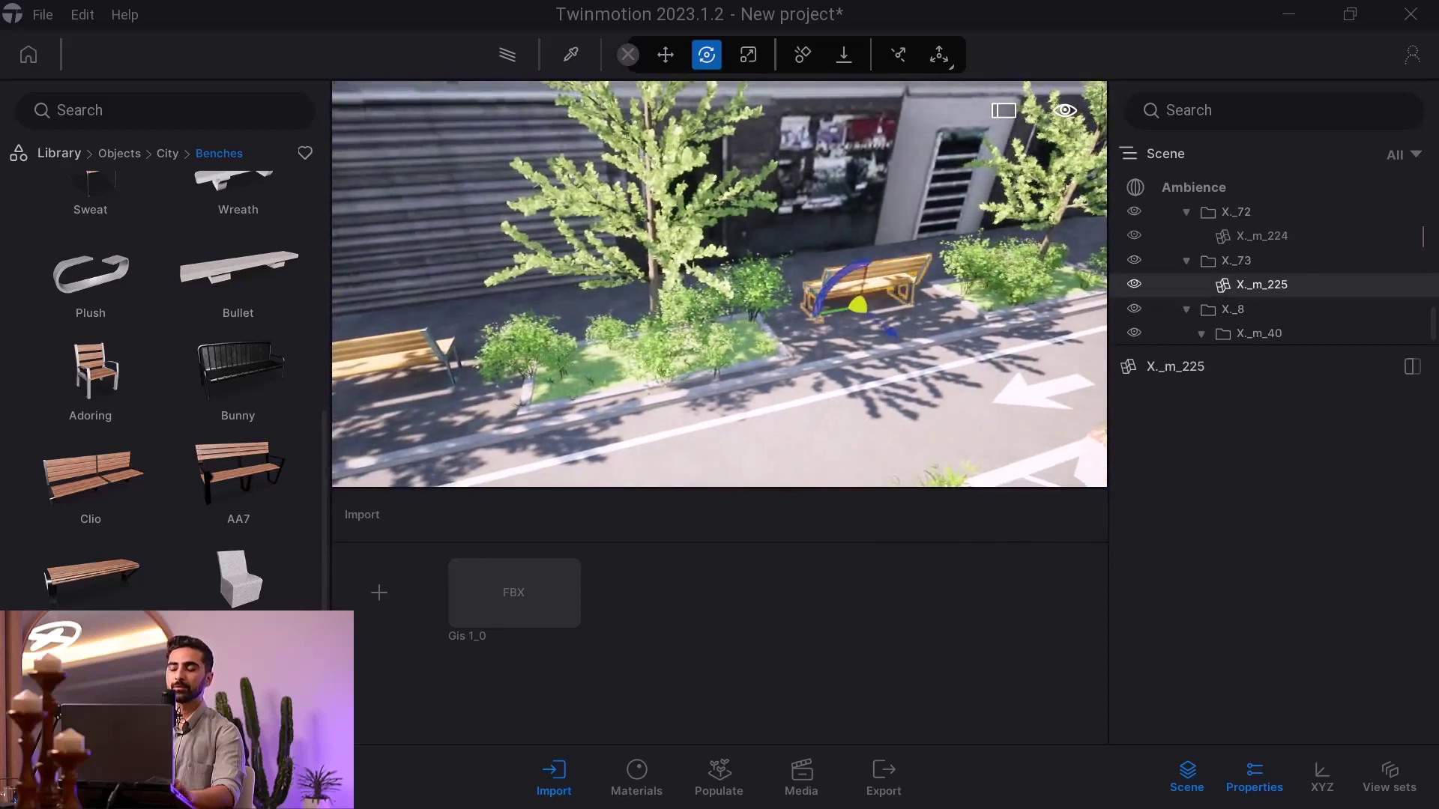
pyautogui.keyDown('ctrl'); pyautogui.click(813, 300); pyautogui.keyUp('ctrl')
pyautogui.moveTo(813, 300); pyautogui.dragTo(760, 330, button='right')
pyautogui.press('s')
pyautogui.keyDown('ctrl'); pyautogui.click(822, 362); pyautogui.keyUp('ctrl')
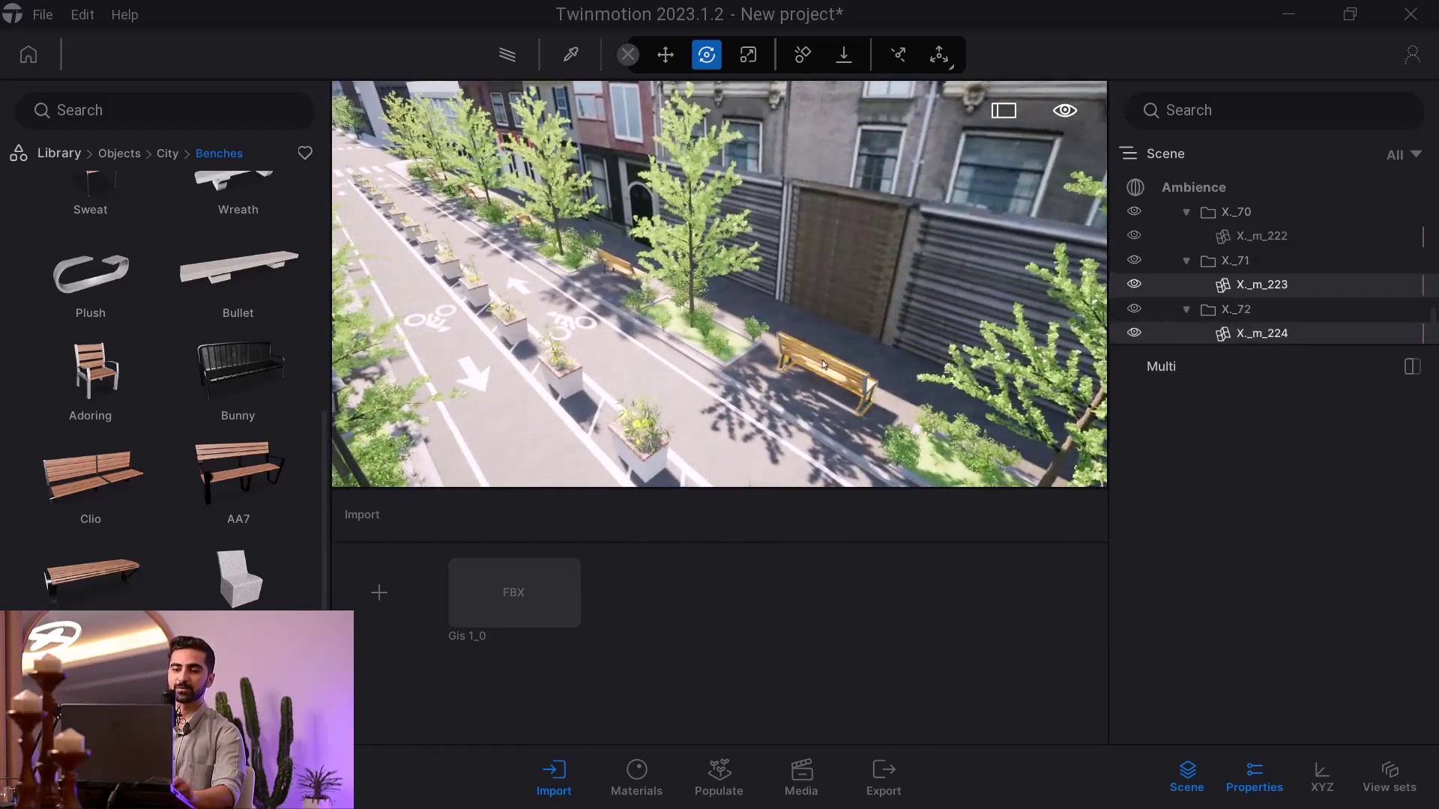
pyautogui.keyDown('ctrl'); pyautogui.click(613, 264); pyautogui.keyUp('ctrl')
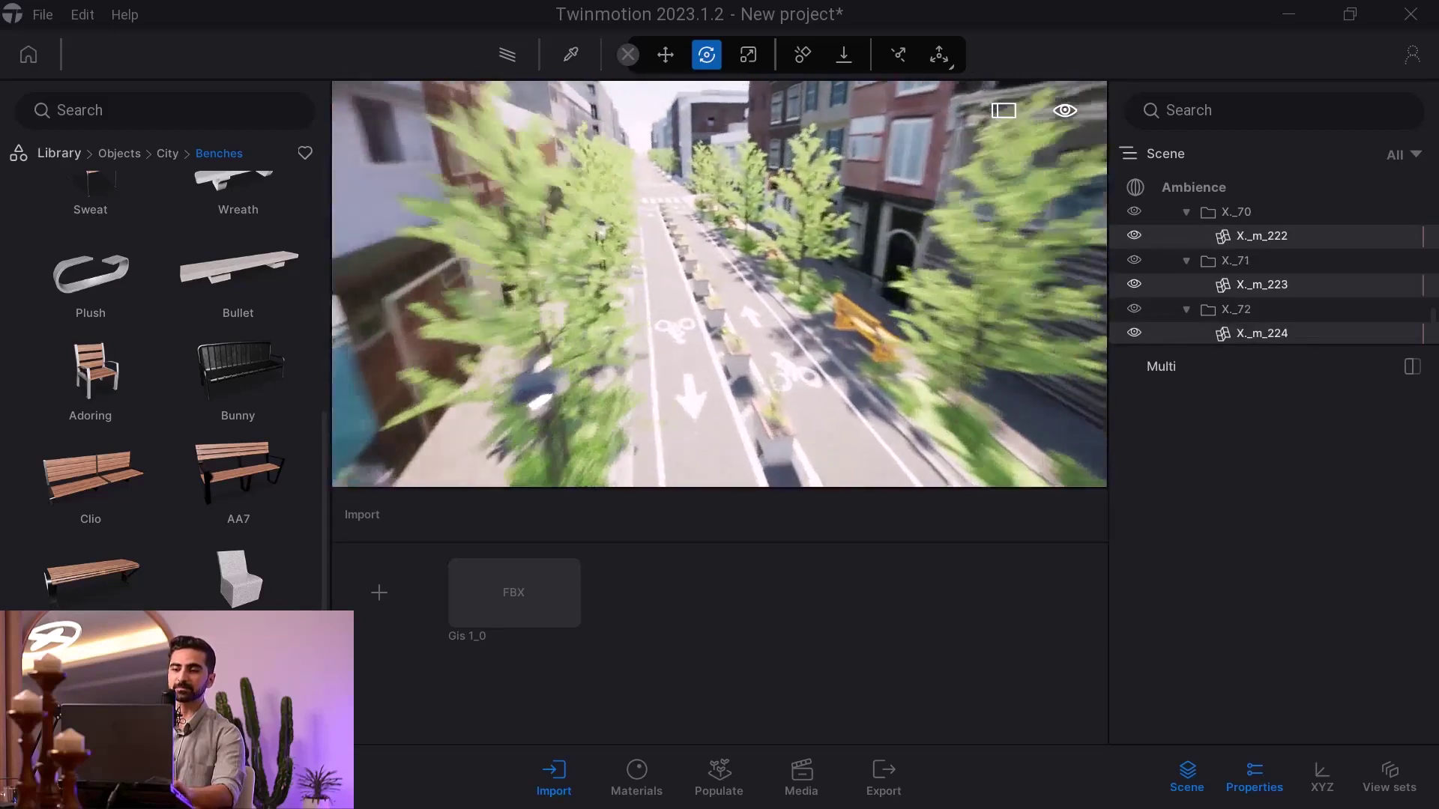
pyautogui.moveTo(613, 265); pyautogui.dragTo(837, 287, button='right')
pyautogui.press('a')
pyautogui.press('s')
pyautogui.click(837, 287)
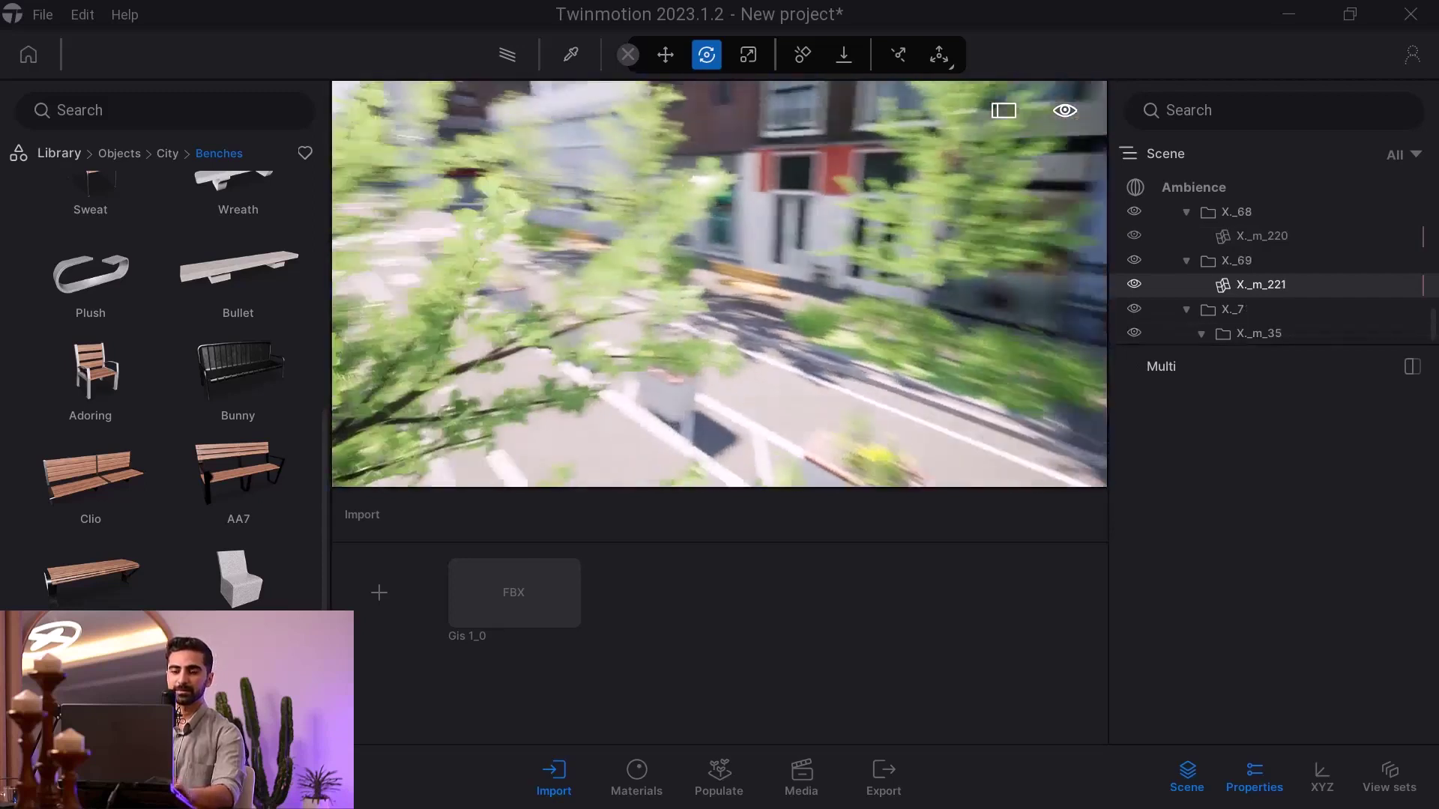
pyautogui.click(996, 275)
pyautogui.keyDown('ctrl'); pyautogui.click(991, 261); pyautogui.keyUp('ctrl')
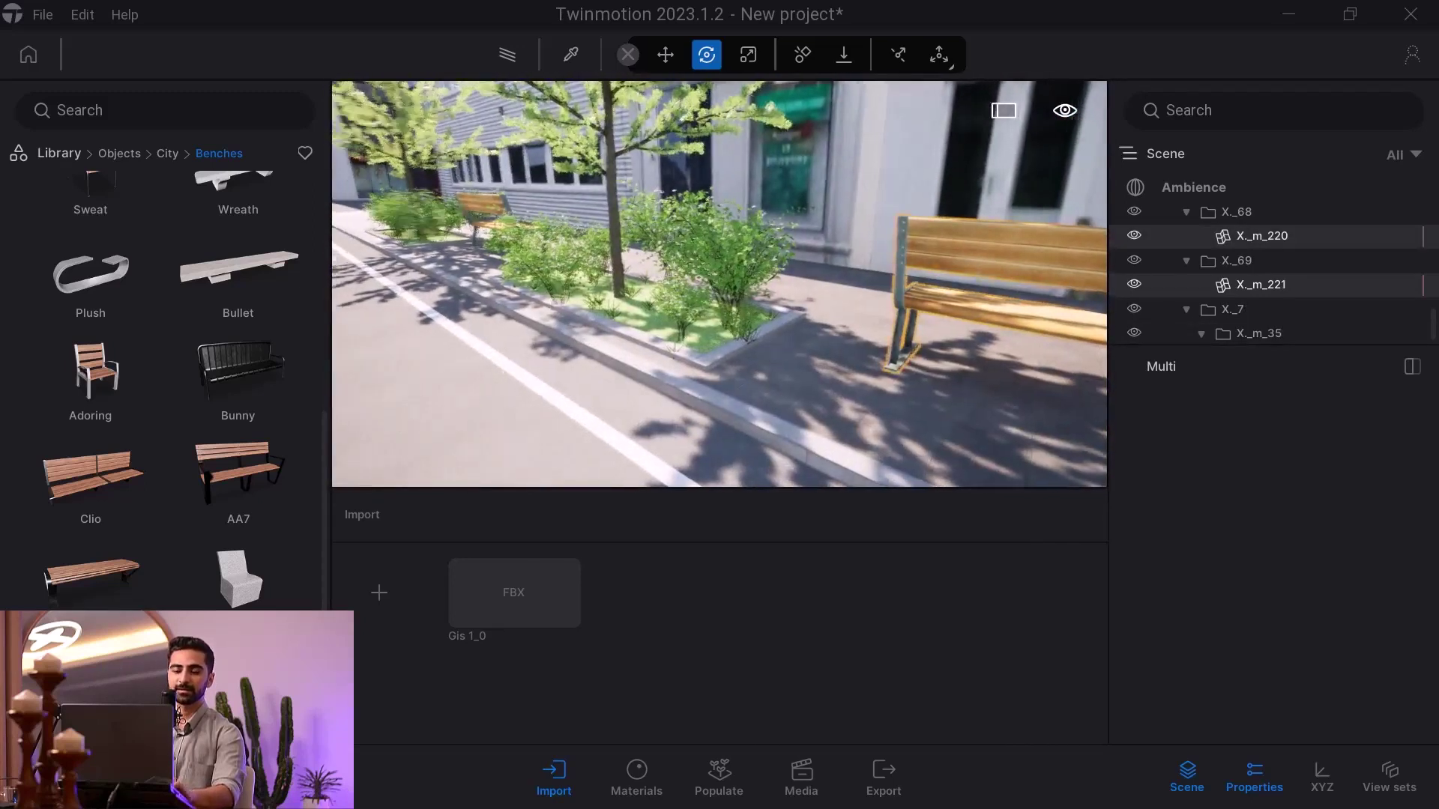
pyautogui.keyDown('ctrl'); pyautogui.click(952, 270); pyautogui.keyUp('ctrl')
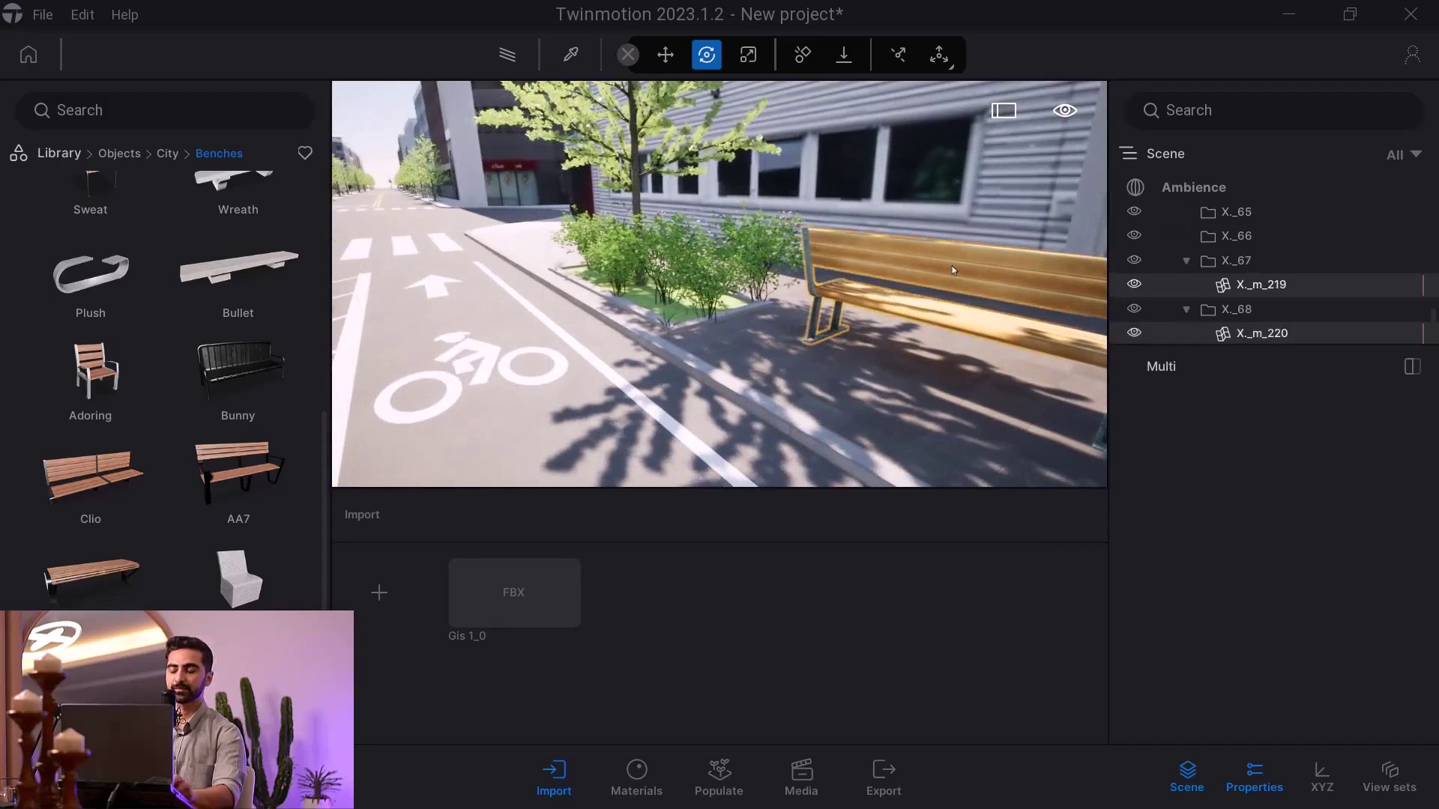
# Delete the selected wooden benches X._m_219 to X._m_225 from the sidewalk
pyautogui.press('Delete')
pyautogui.press('s')
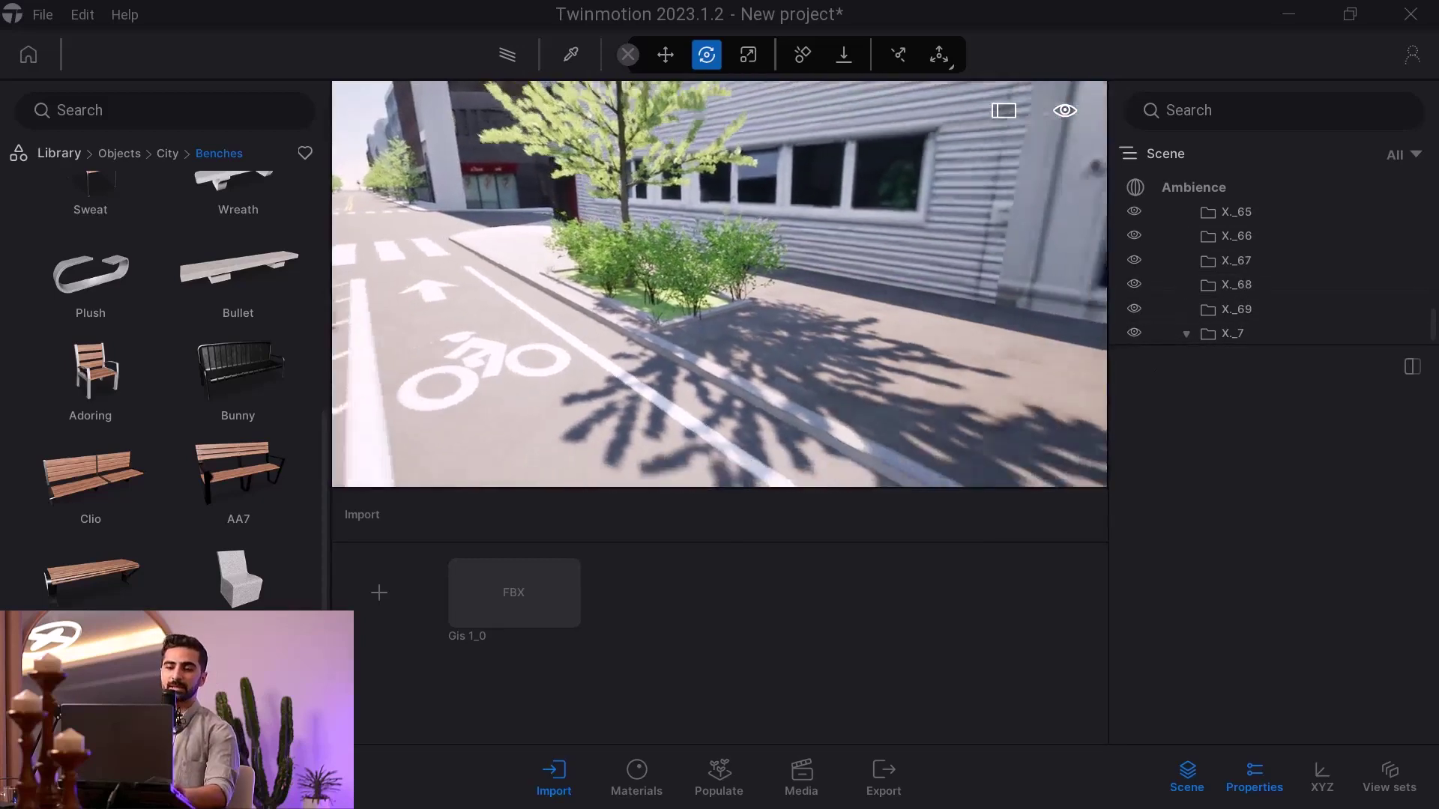
pyautogui.press('w')
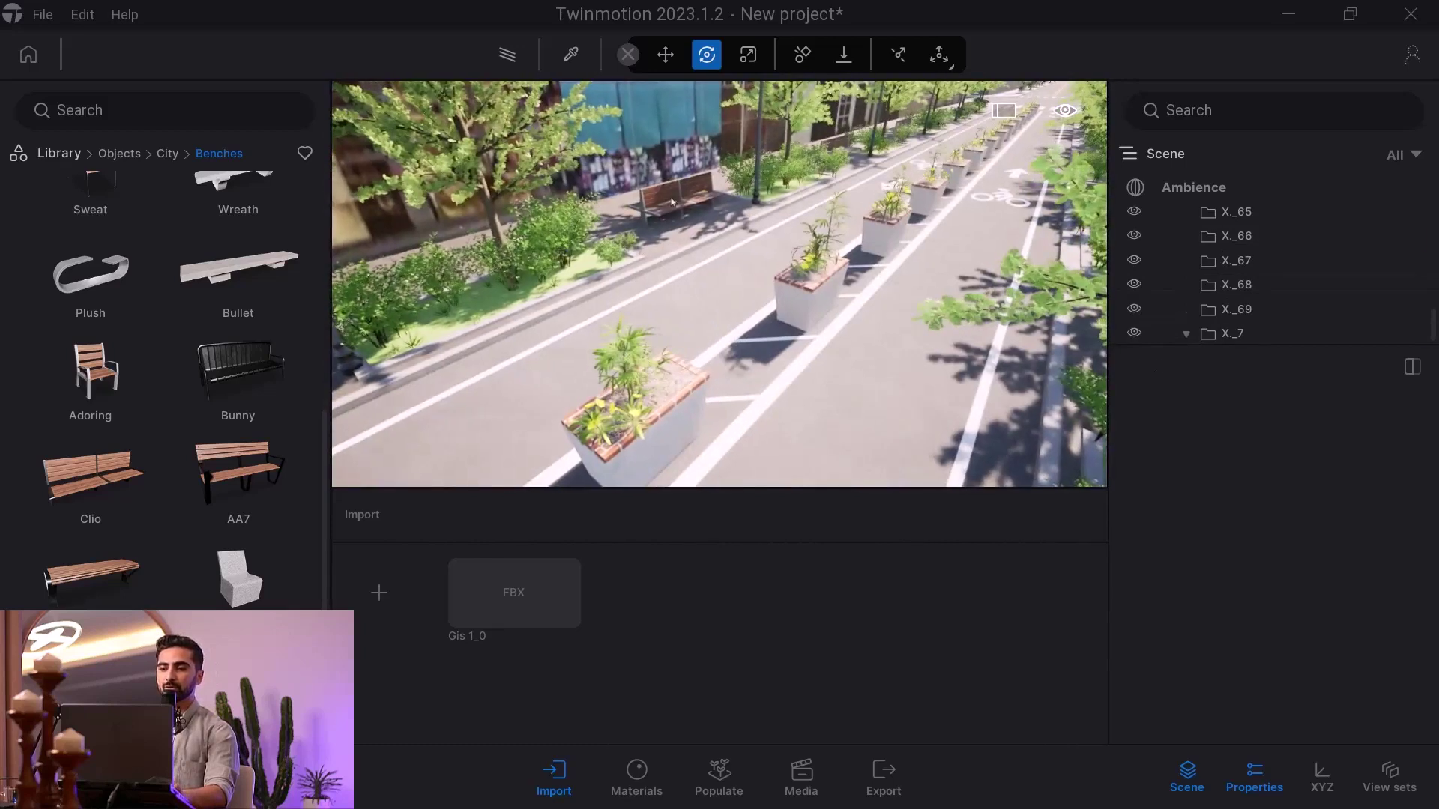
# Search the scene objects for "clio" and select all the Clio benches together
pyautogui.click(673, 201)
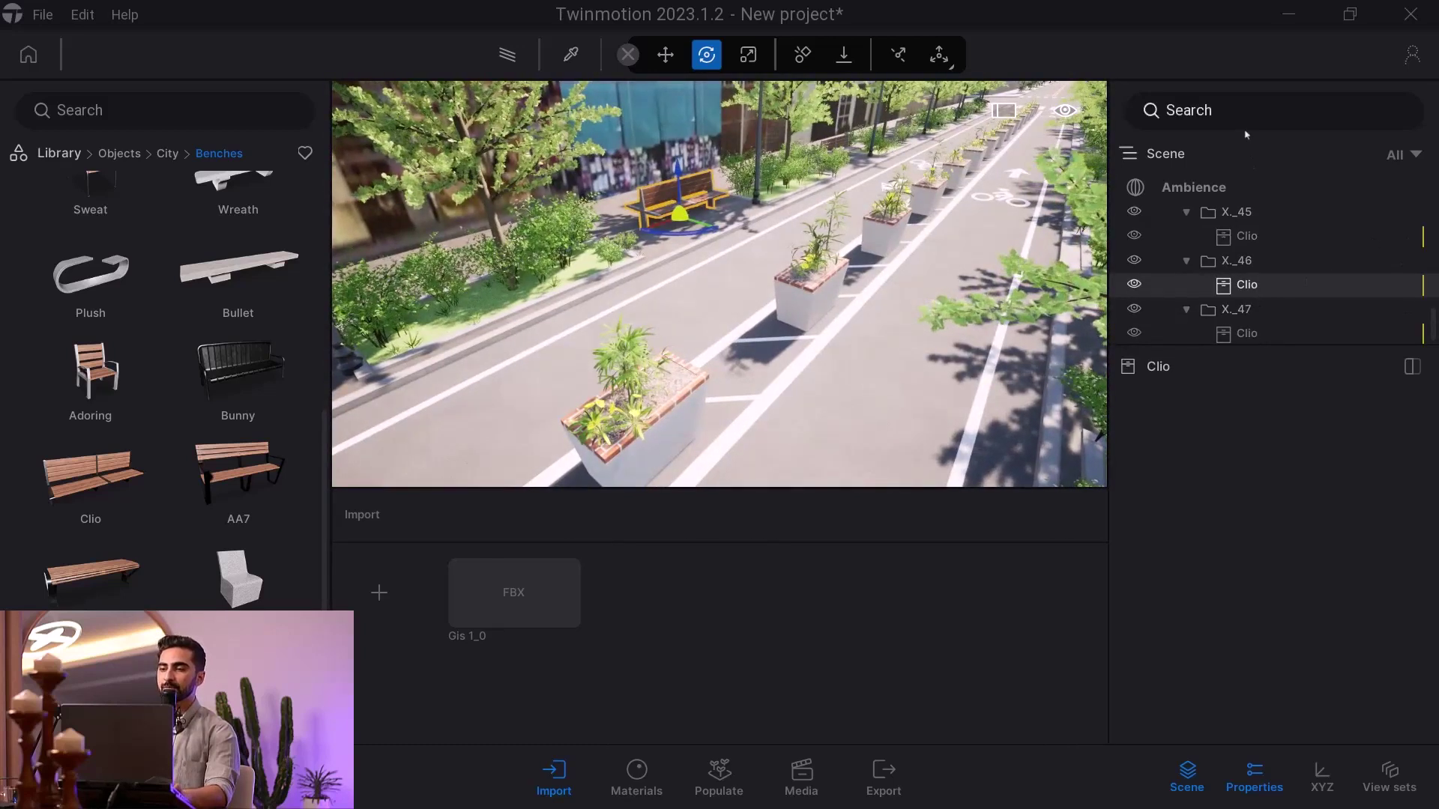
pyautogui.press('super')
pyautogui.press('super')
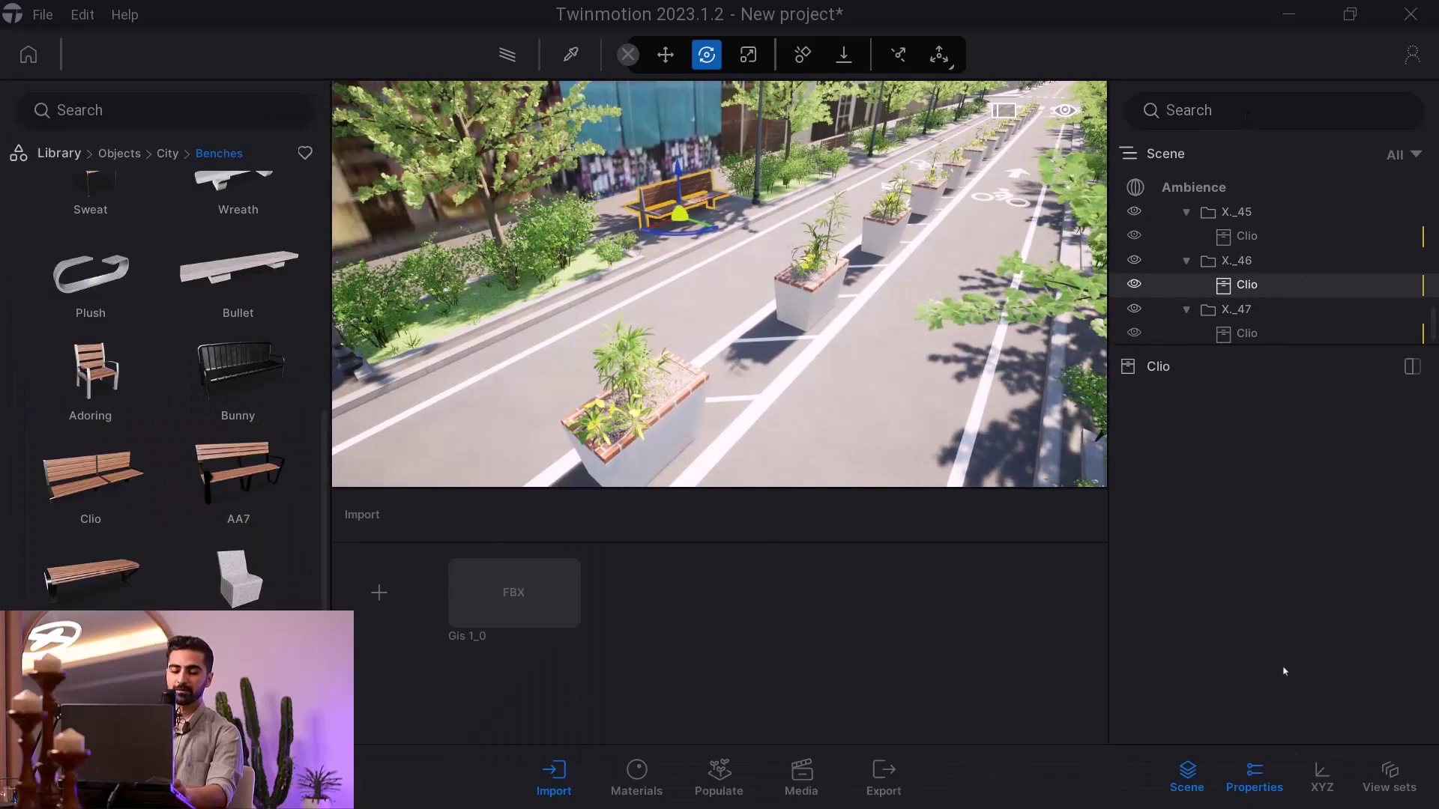
pyautogui.write('clio')
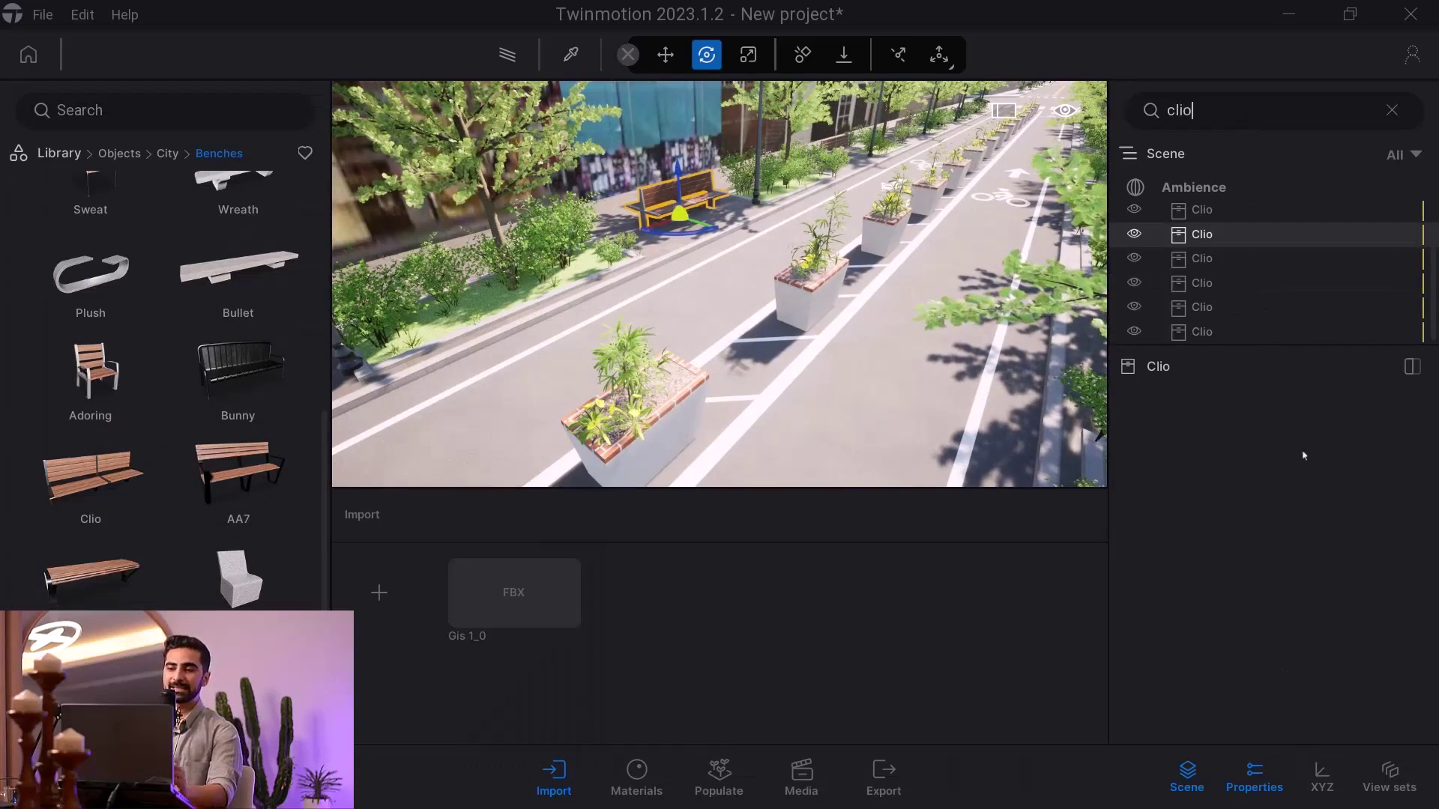
pyautogui.click(1232, 212)
pyautogui.keyDown('shift'); pyautogui.click(1220, 335); pyautogui.keyUp('shift')
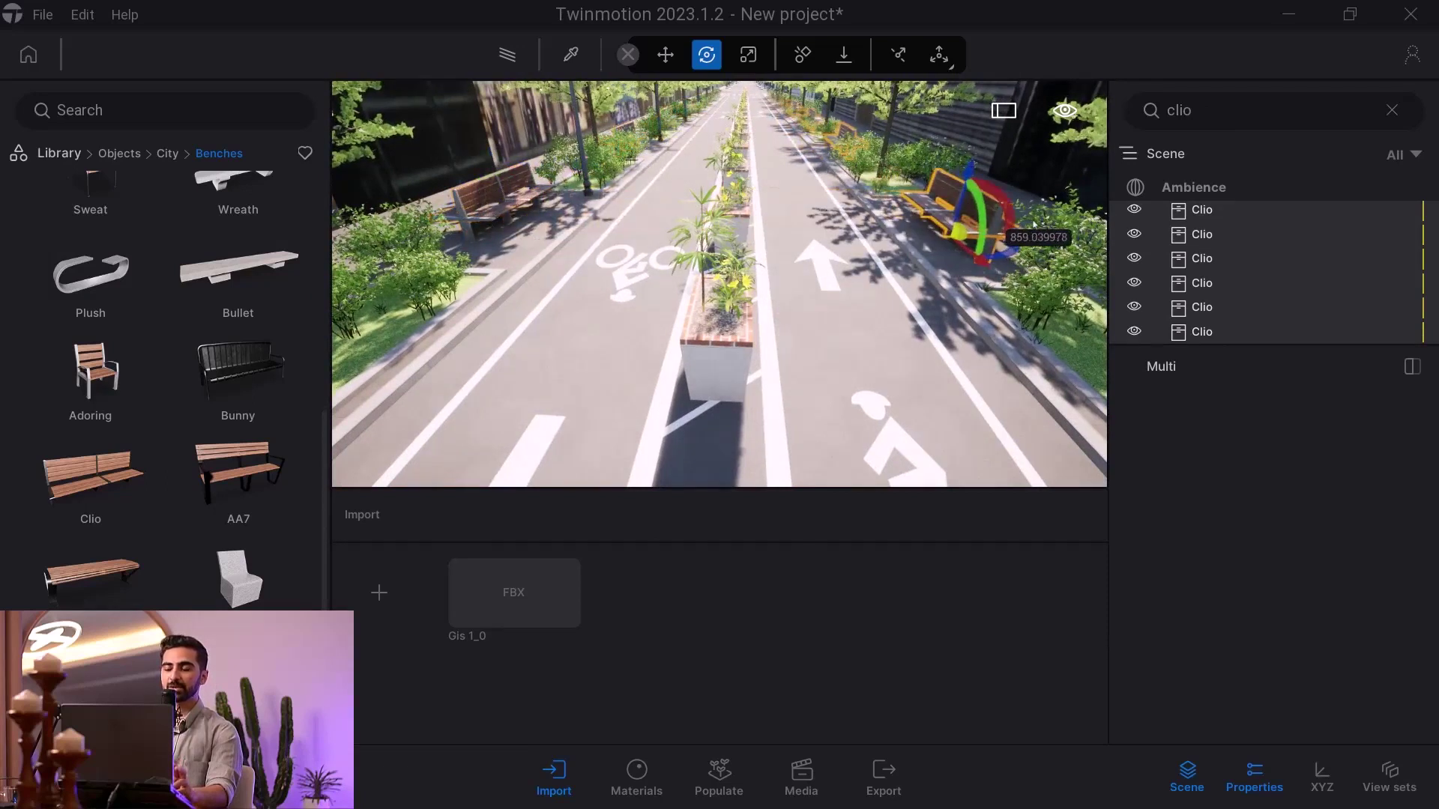
# Copy the selected Clio benches across the street onto the opposite sidewalk and rotate the copies to face the road
pyautogui.keyDown('shift'); pyautogui.moveTo(1034, 225); pyautogui.dragTo(1033, 225); pyautogui.keyUp('shift')
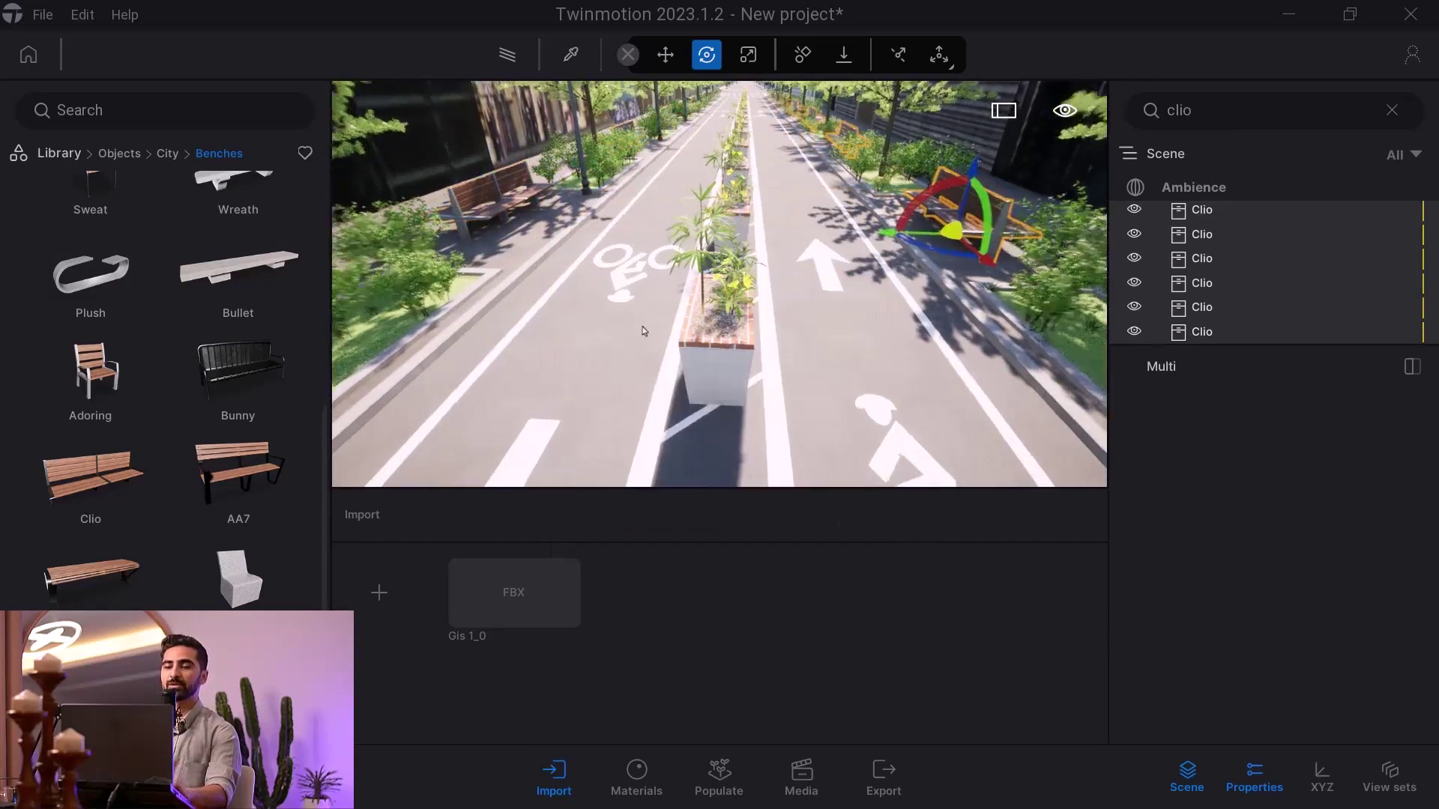
pyautogui.click(562, 300)
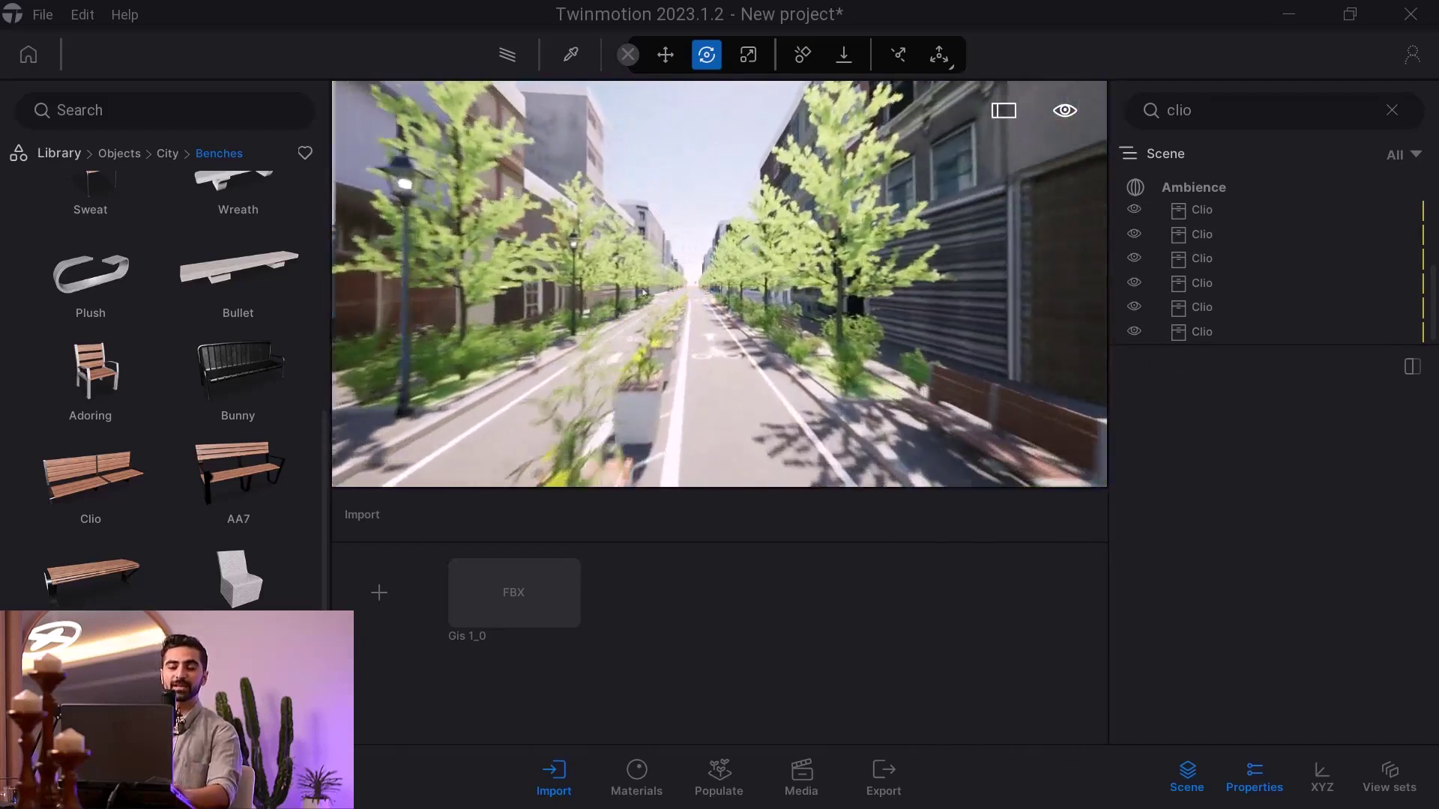
pyautogui.press('w')
pyautogui.moveTo(643, 292); pyautogui.dragTo(619, 293, button='right')
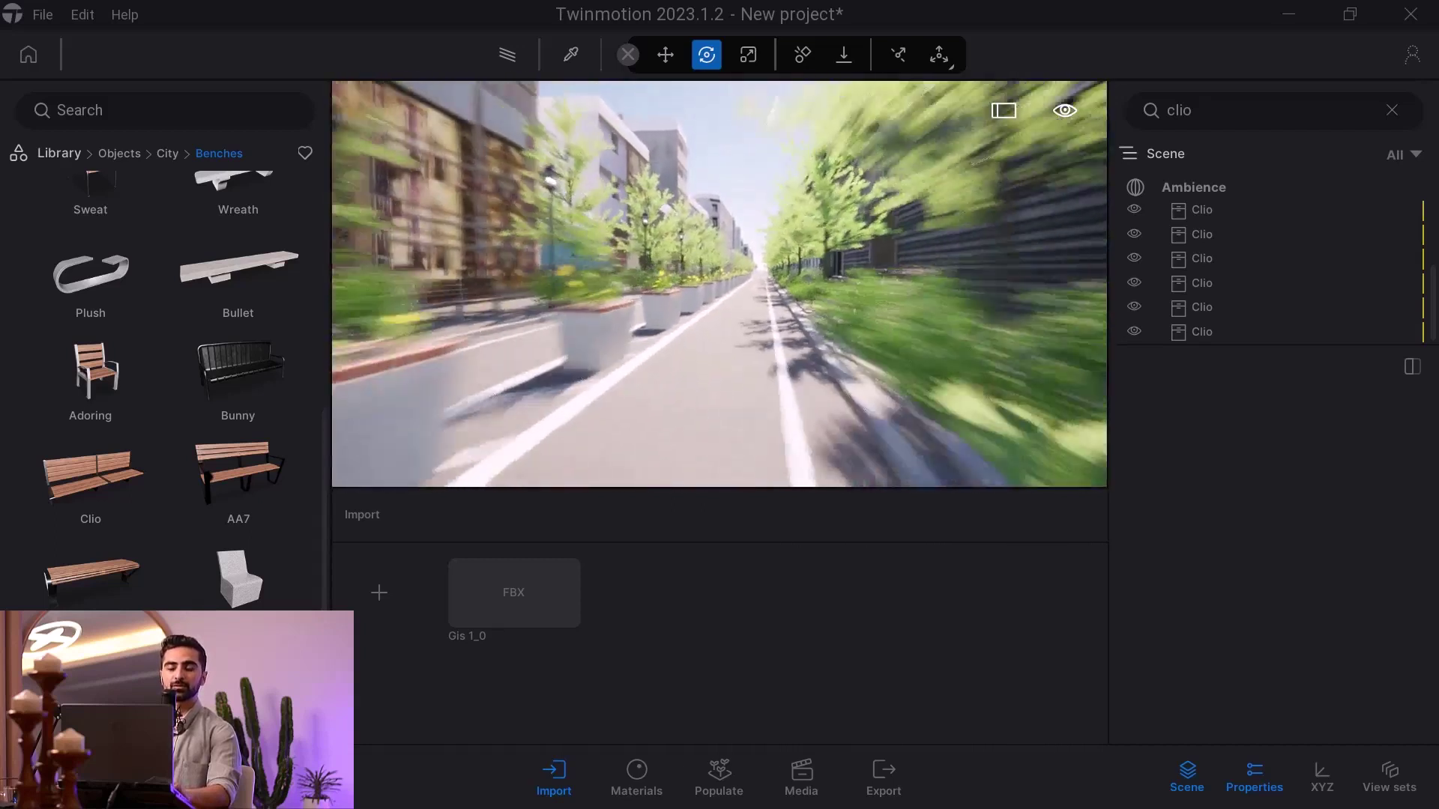
# Start a populate Bicycle path on the roadway beyond the crosswalks at the end of the street
pyautogui.click(716, 764)
pyautogui.click(1286, 425)
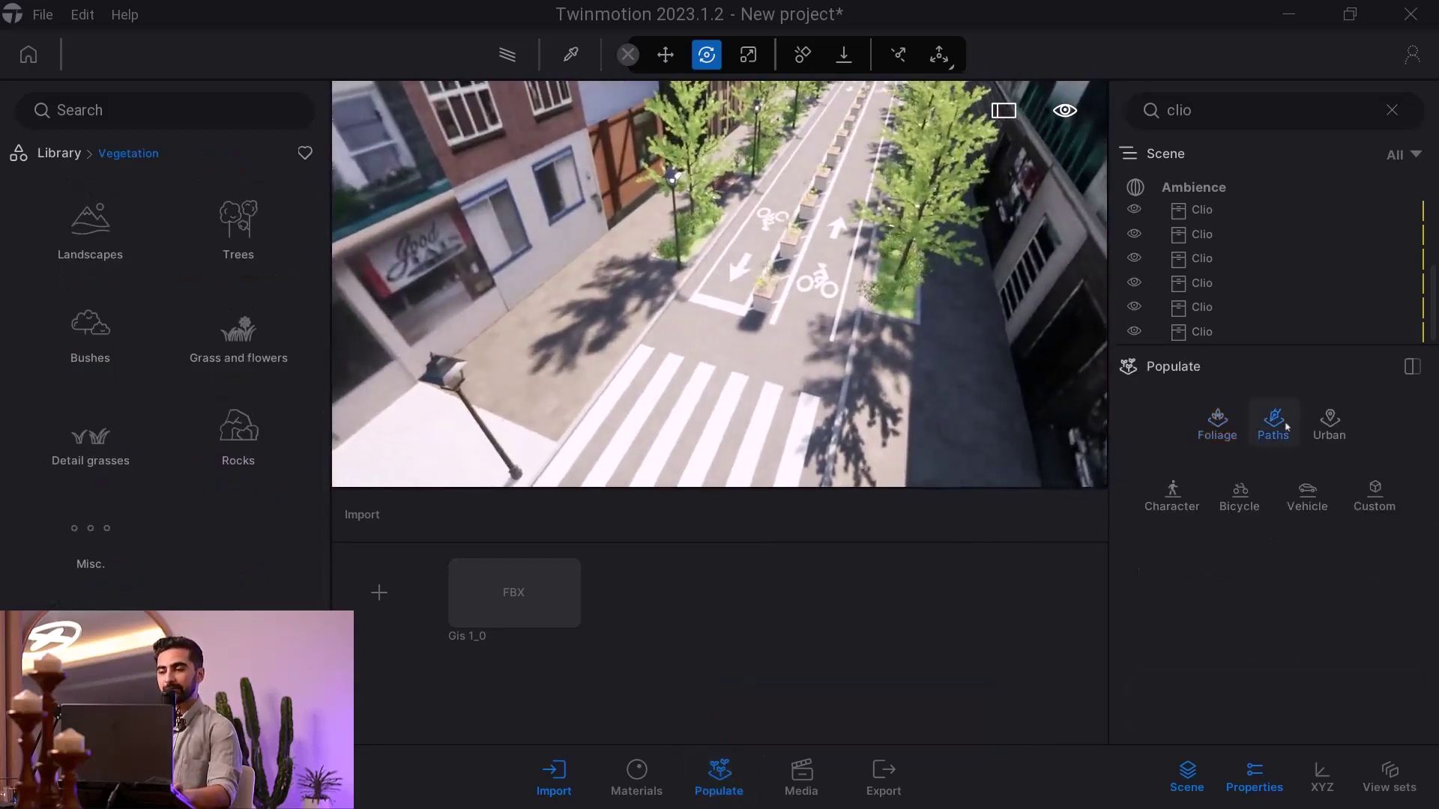
pyautogui.click(1248, 500)
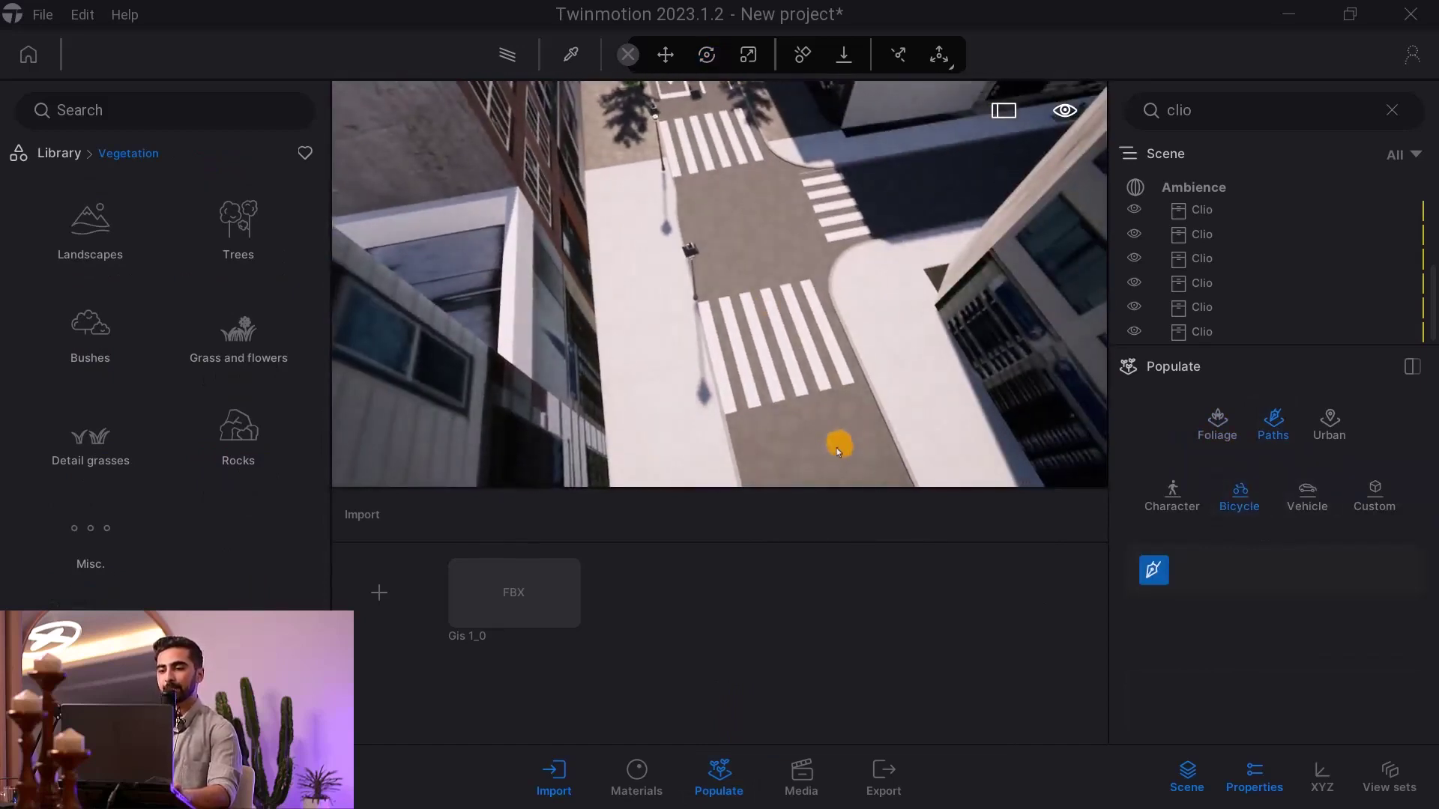
pyautogui.click(838, 444)
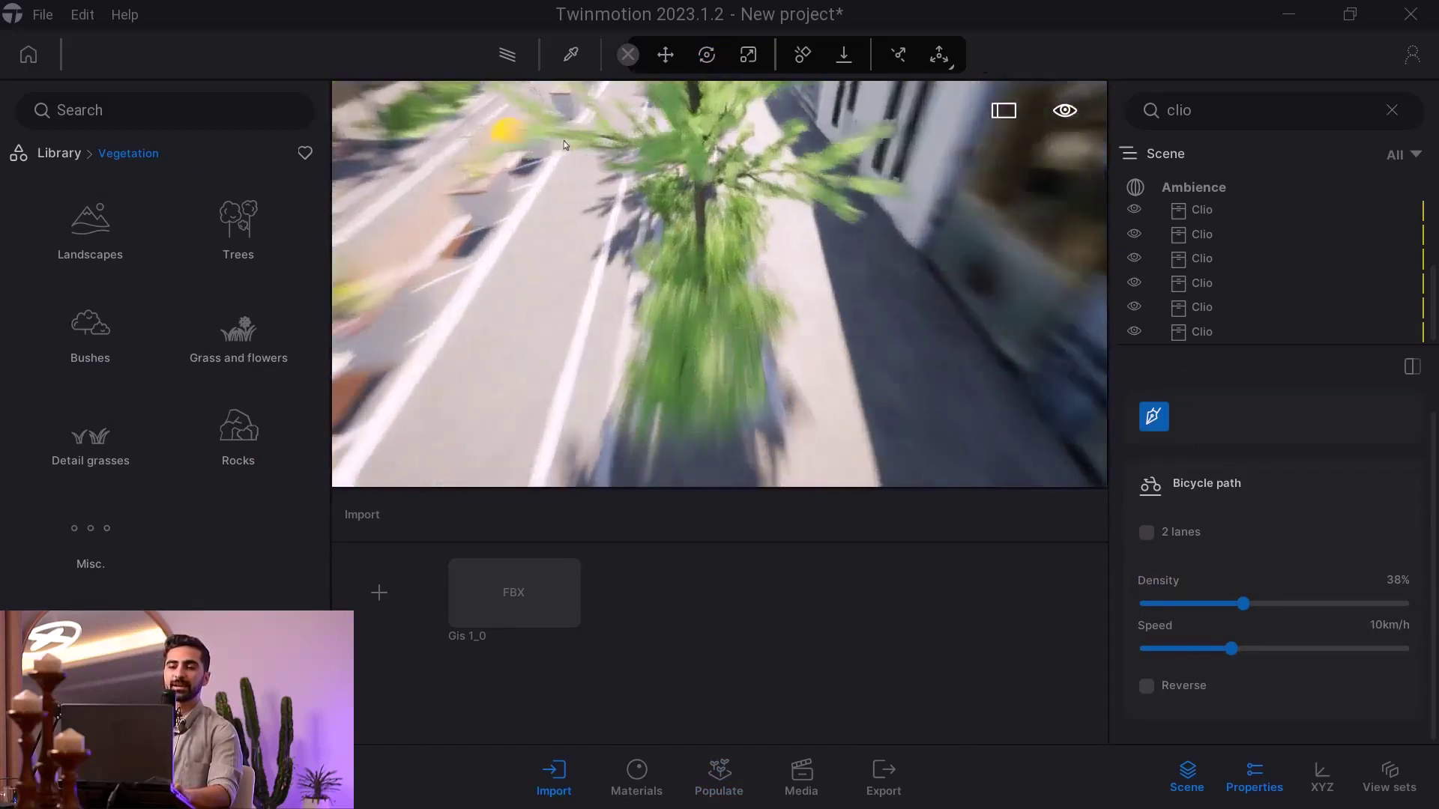
# Lay the bicycle path along one bike lane, turn it around at the far crosswalk and return it along the opposite lane
pyautogui.moveTo(683, 322); pyautogui.dragTo(753, 337)
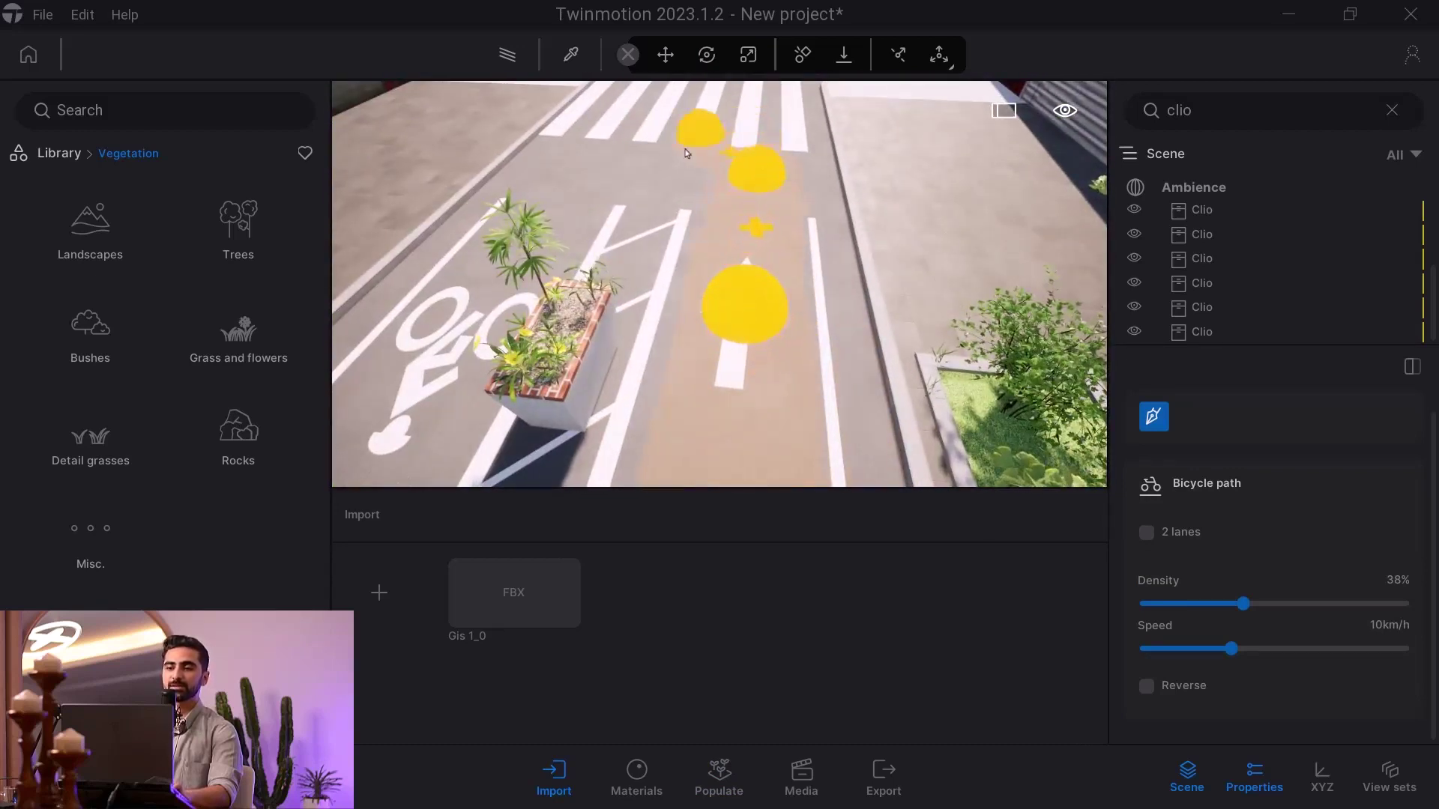
pyautogui.moveTo(574, 169); pyautogui.dragTo(735, 367)
pyautogui.press('s')
pyautogui.press('a')
pyautogui.moveTo(825, 283); pyautogui.dragTo(600, 316)
pyautogui.press('Escape')
# Start a populate Character path on the shaded sidewalk corner beside the crosswalk
pyautogui.moveTo(704, 413); pyautogui.dragTo(716, 337, button='right')
pyautogui.press('w')
pyautogui.moveTo(862, 480)
pyautogui.mouseDown(button='right')
pyautogui.moveTo(865, 412)
pyautogui.moveTo(877, 498)
pyautogui.moveTo(876, 465)
pyautogui.mouseUp(button='right')
pyautogui.press('w')
pyautogui.click(910, 420)
pyautogui.press('s')
pyautogui.moveTo(719, 330); pyautogui.dragTo(753, 438, button='right')
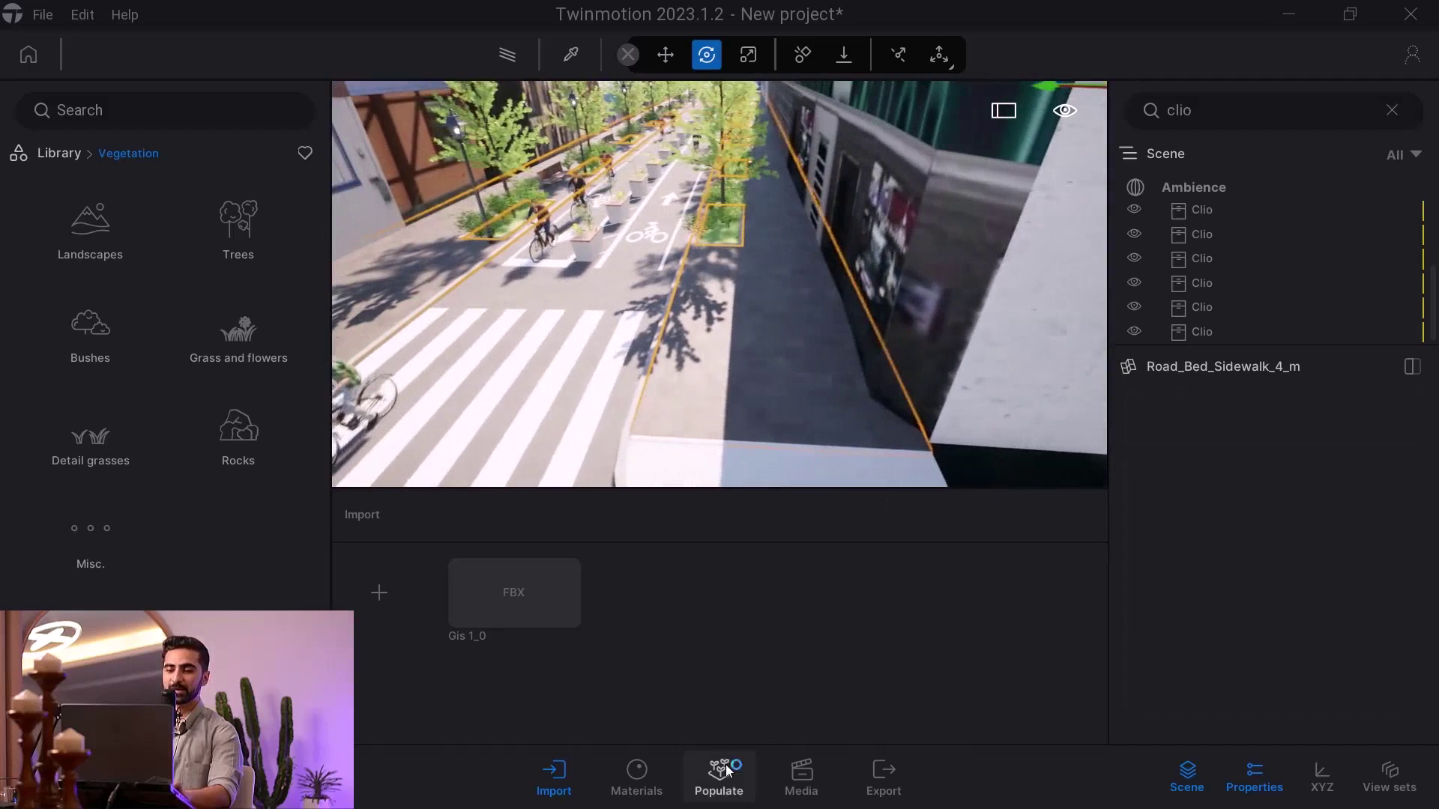
pyautogui.click(725, 769)
pyautogui.click(1172, 500)
pyautogui.click(1154, 570)
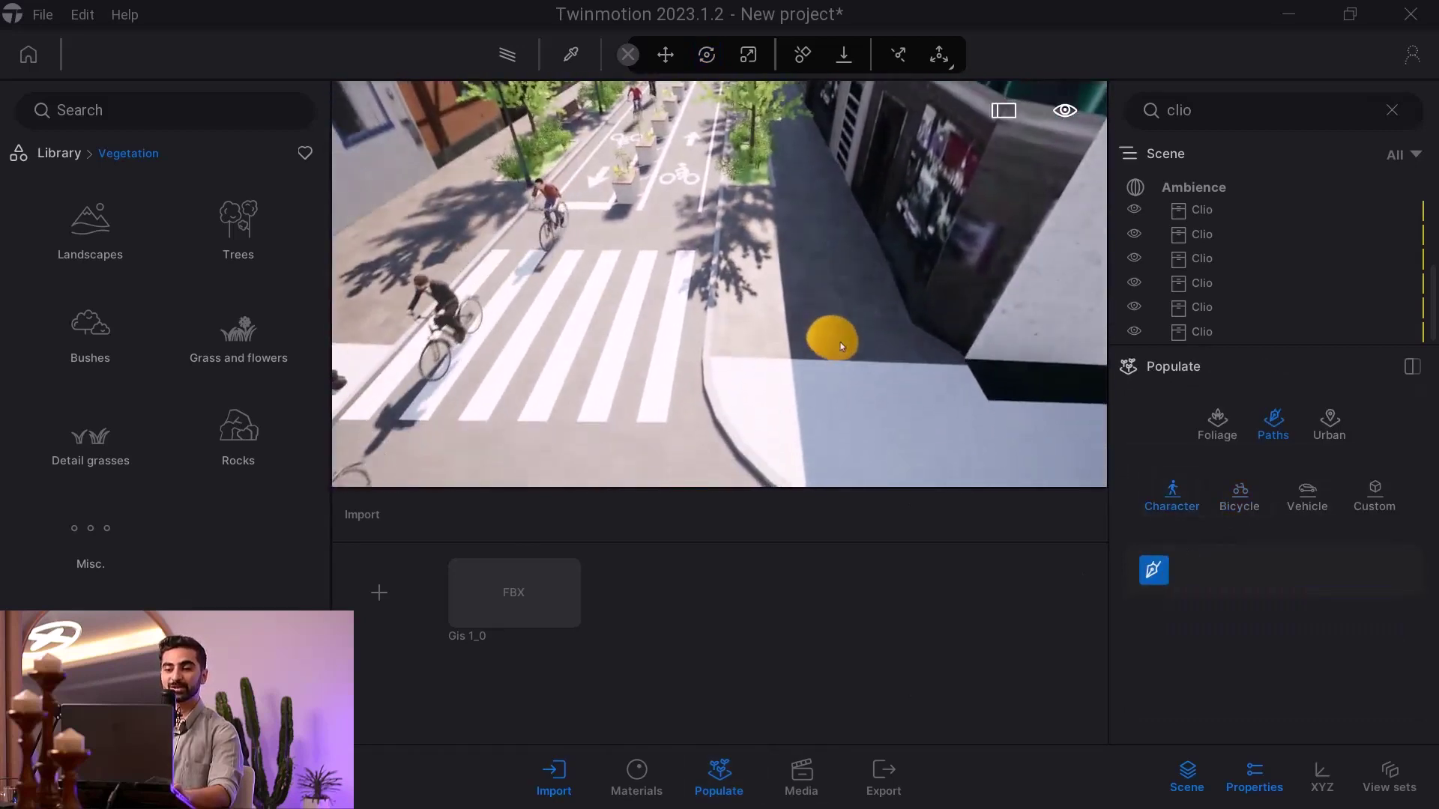
pyautogui.click(847, 339)
# Extend the character path along the building-side sidewalk to the far end of the street, beside the crosswalk
pyautogui.press('w')
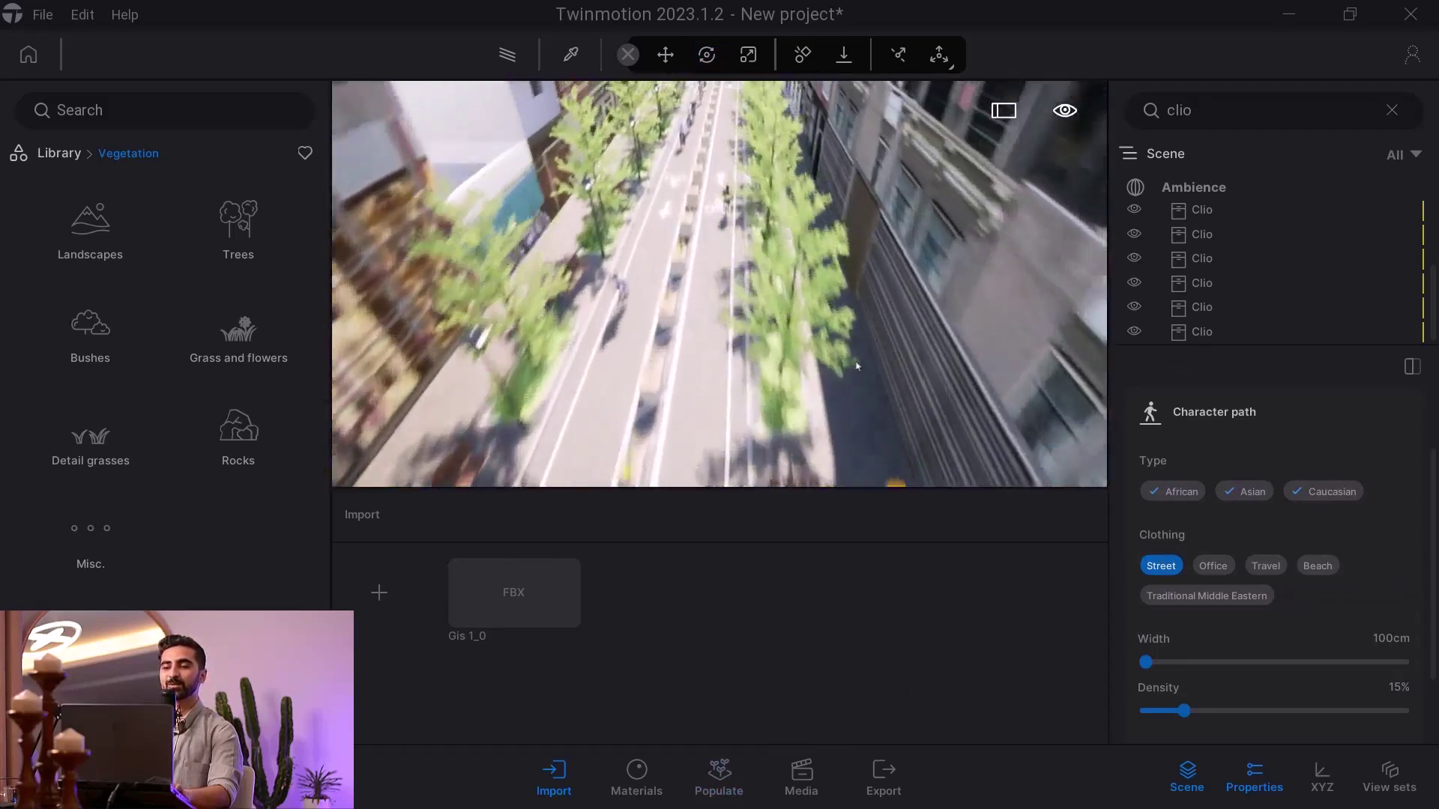
pyautogui.press('d')
pyautogui.press('w')
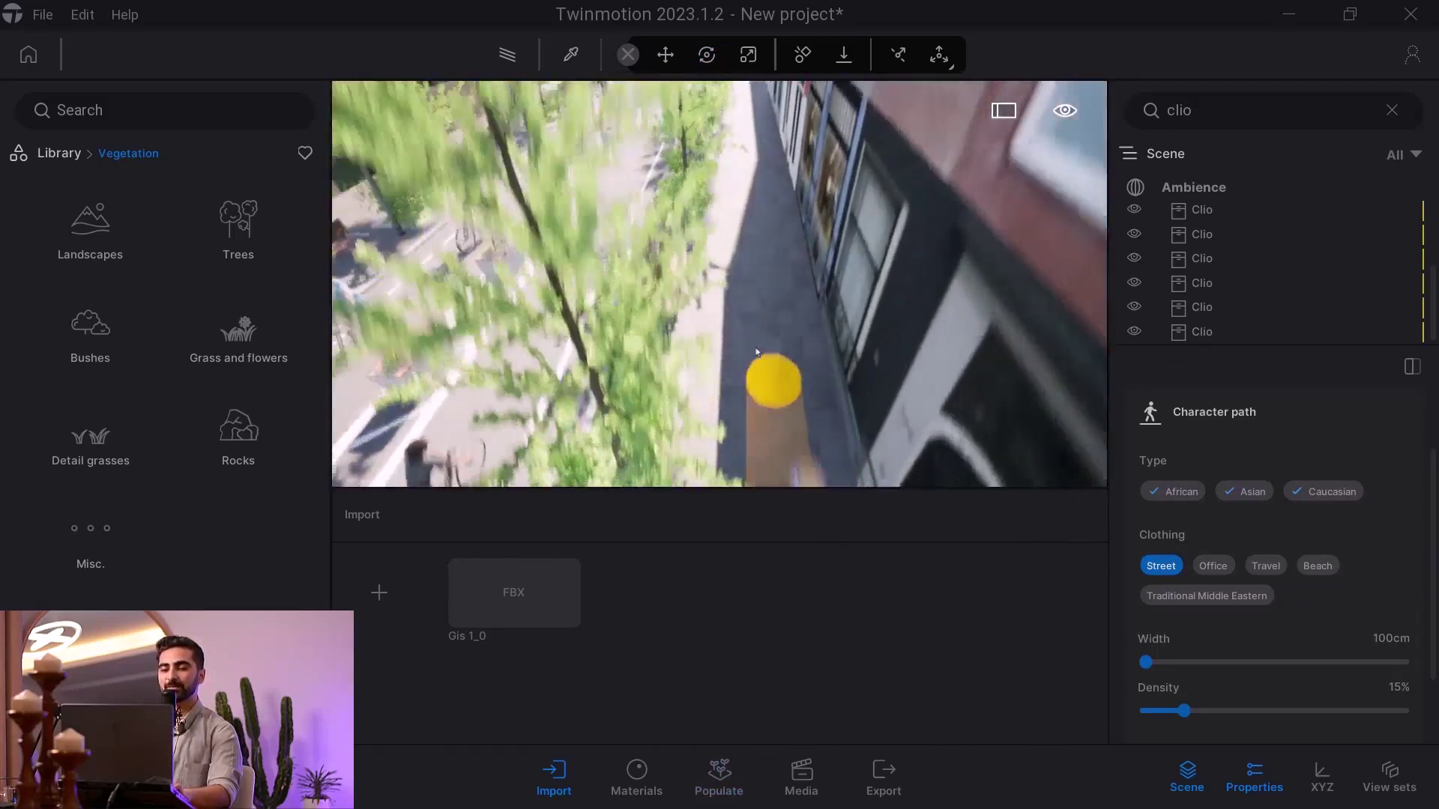
pyautogui.press('s')
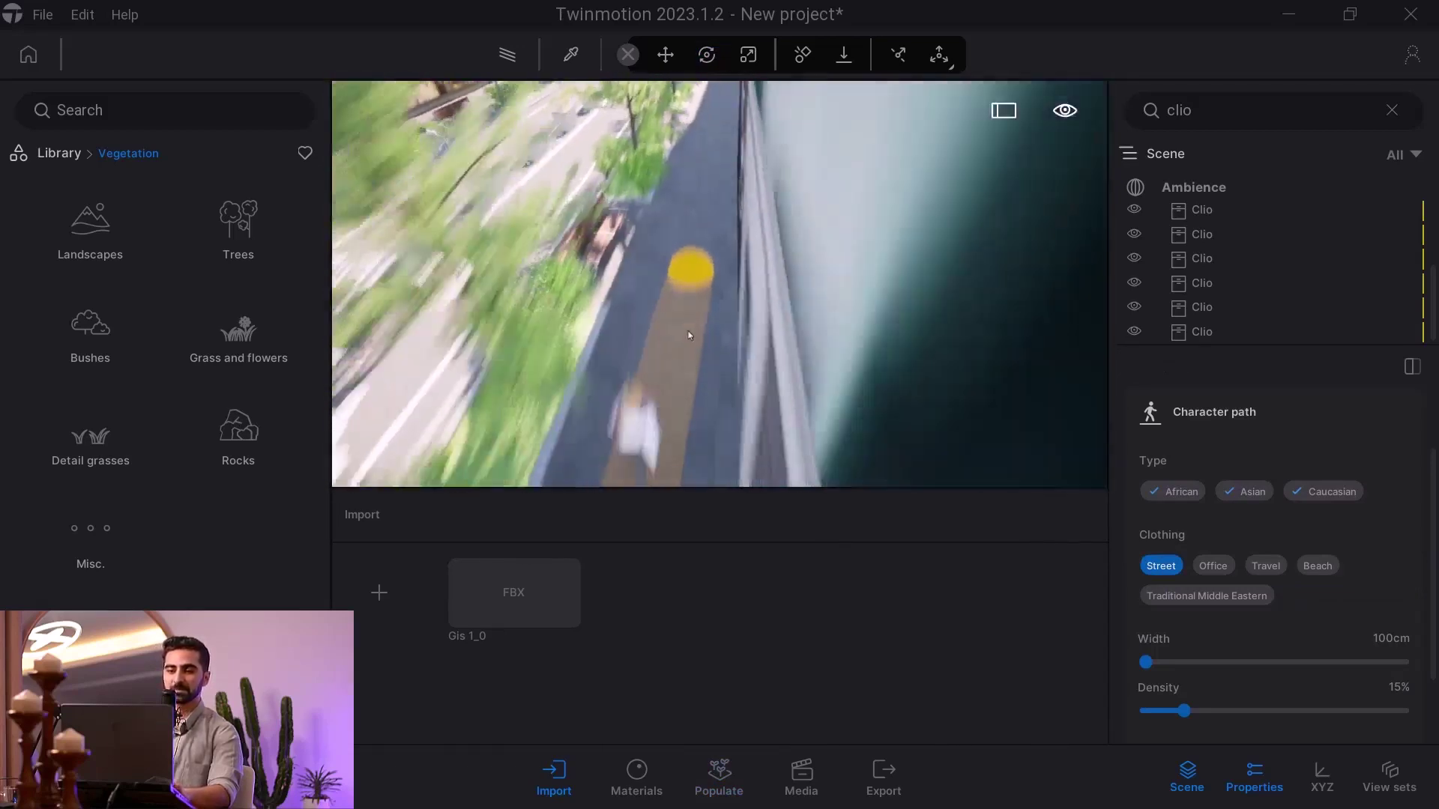
pyautogui.press('w')
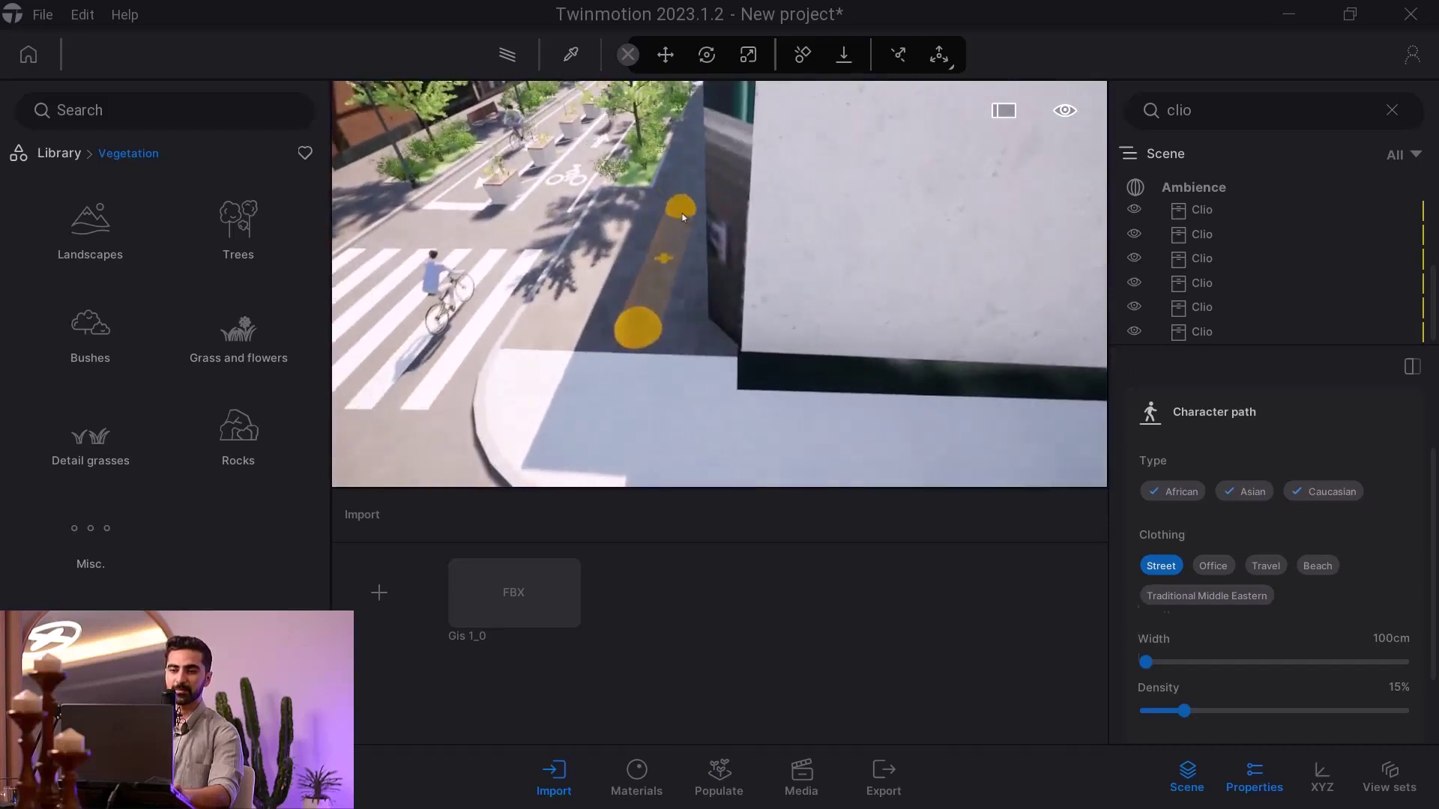
pyautogui.press('e')
pyautogui.press('w')
pyautogui.press('w')
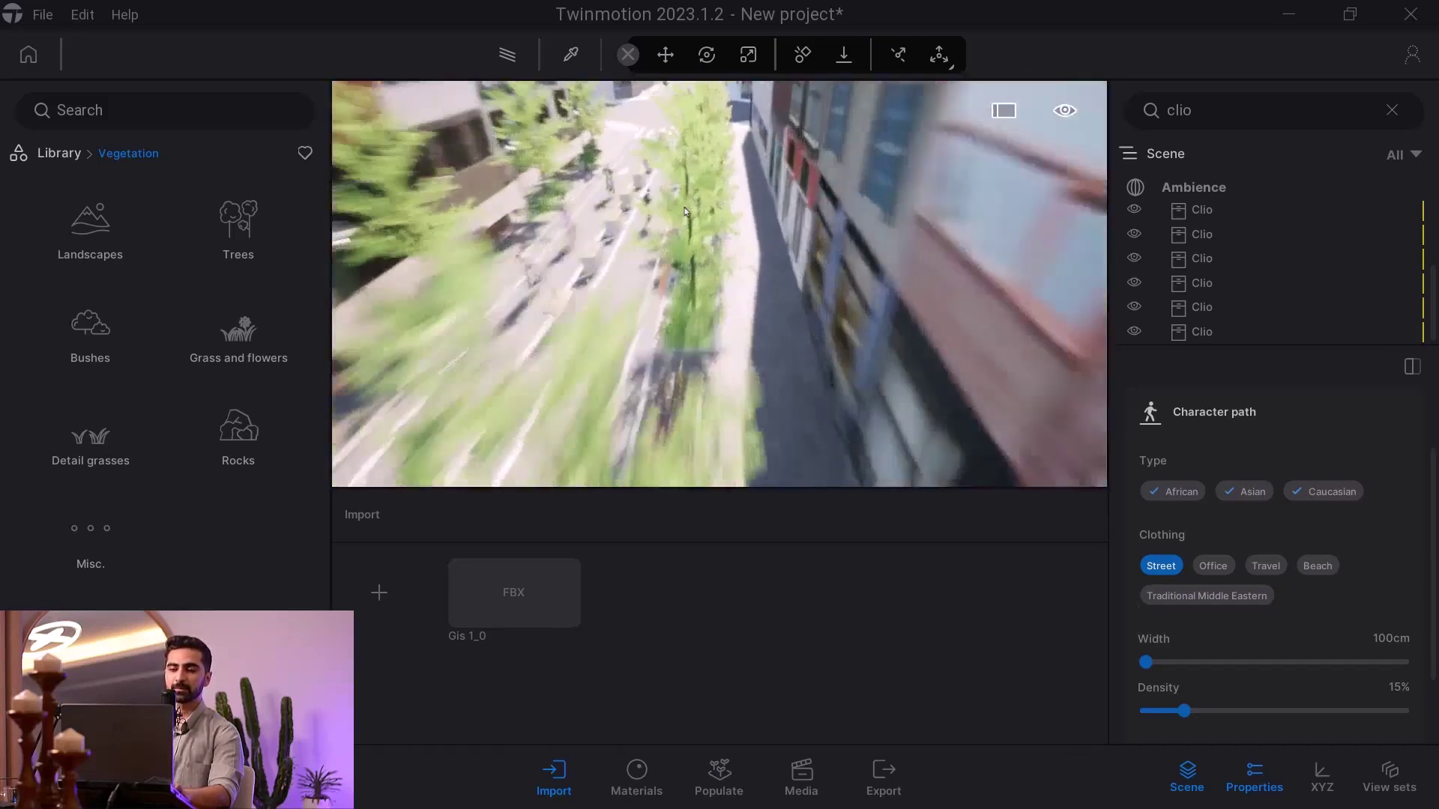
pyautogui.press('w')
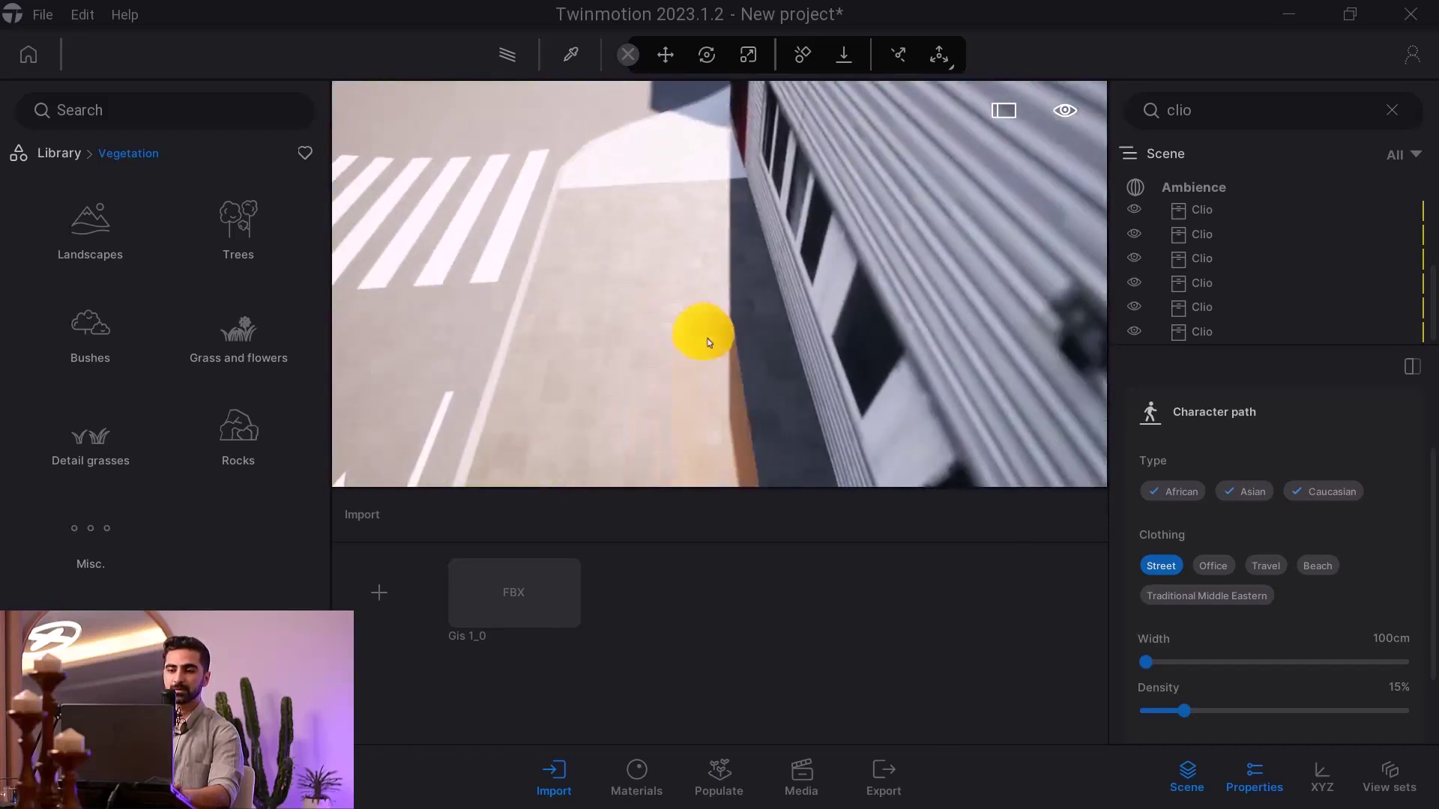
pyautogui.click(735, 355)
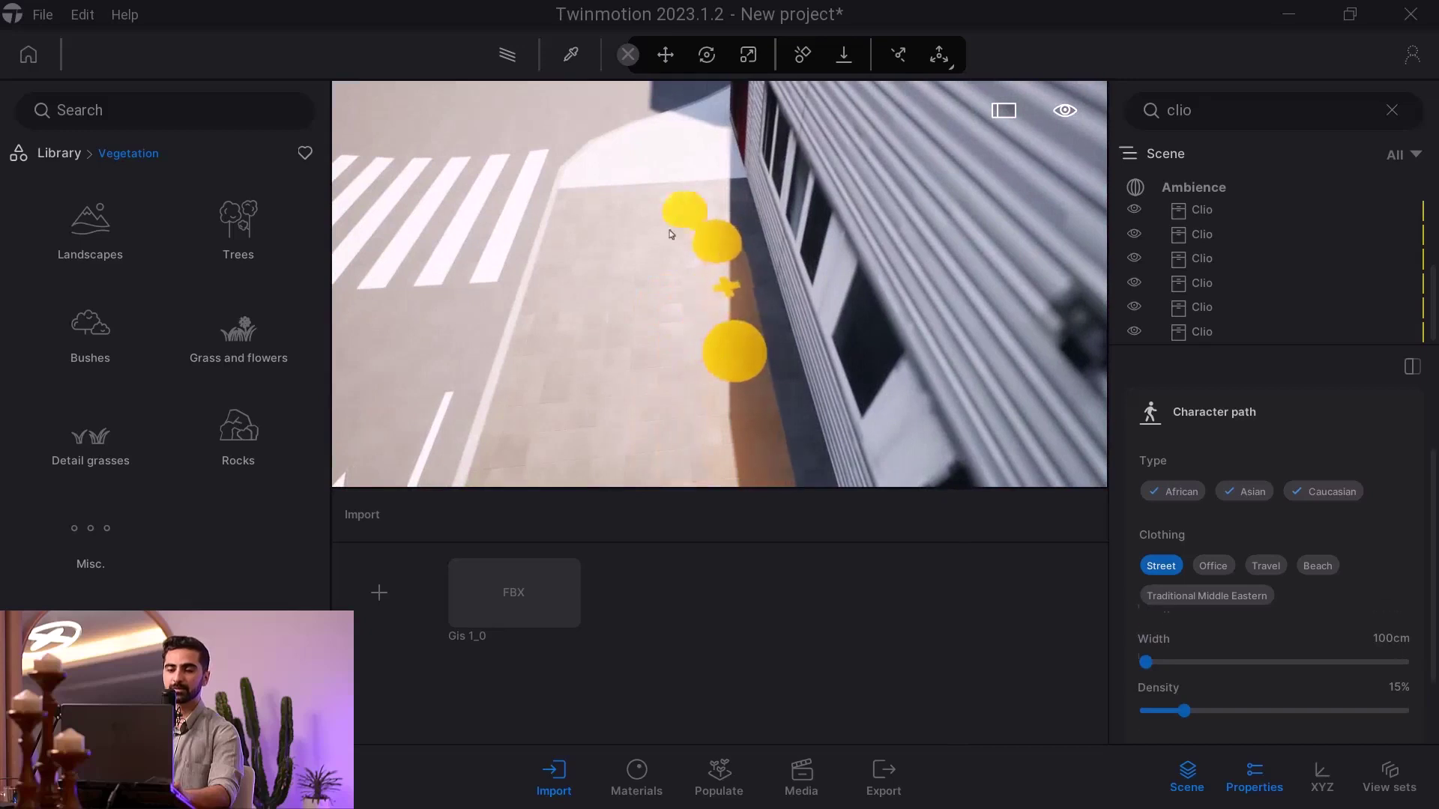
# Carry the character path over the far crosswalk to the opposite sidewalk
pyautogui.click(532, 223)
pyautogui.press('a')
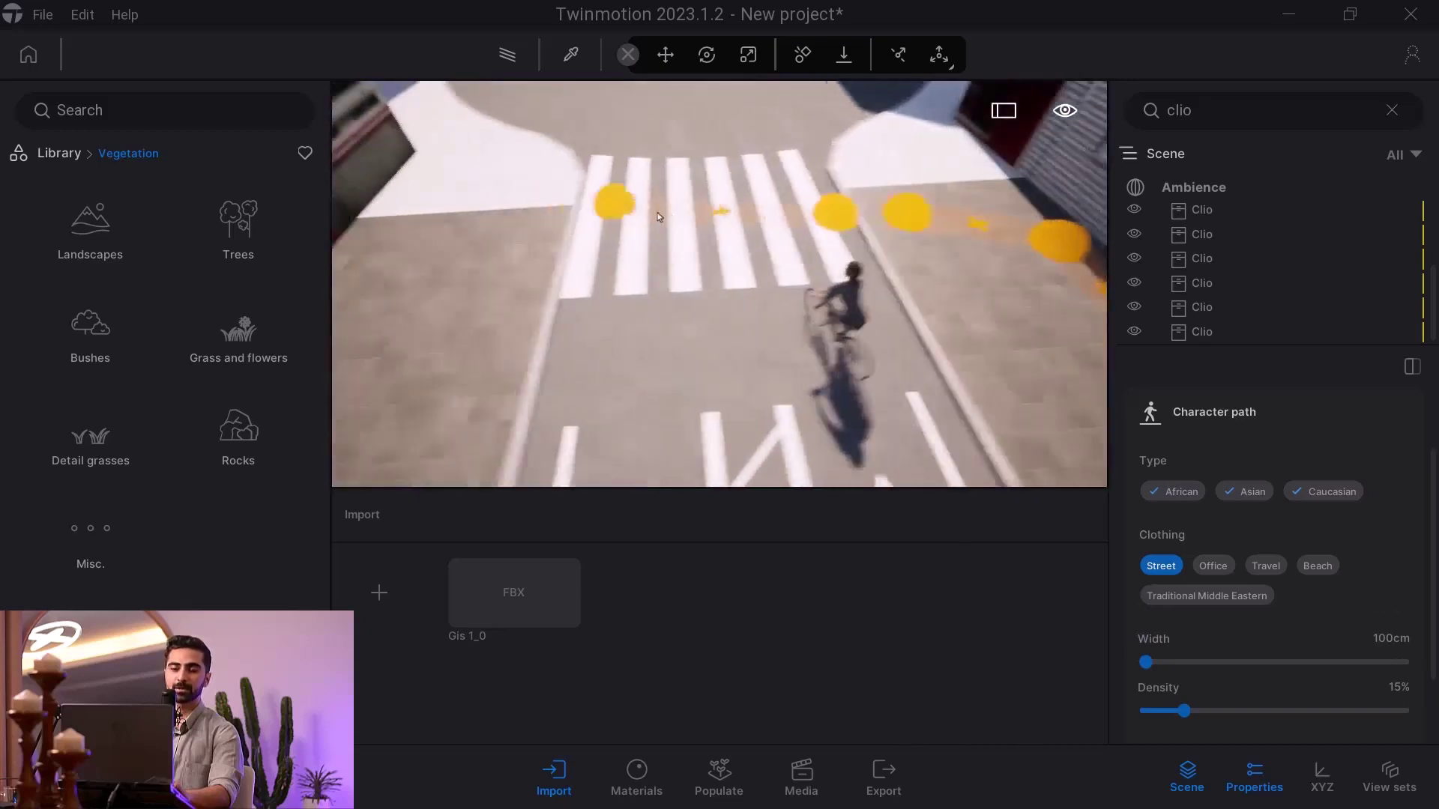
pyautogui.click(746, 229)
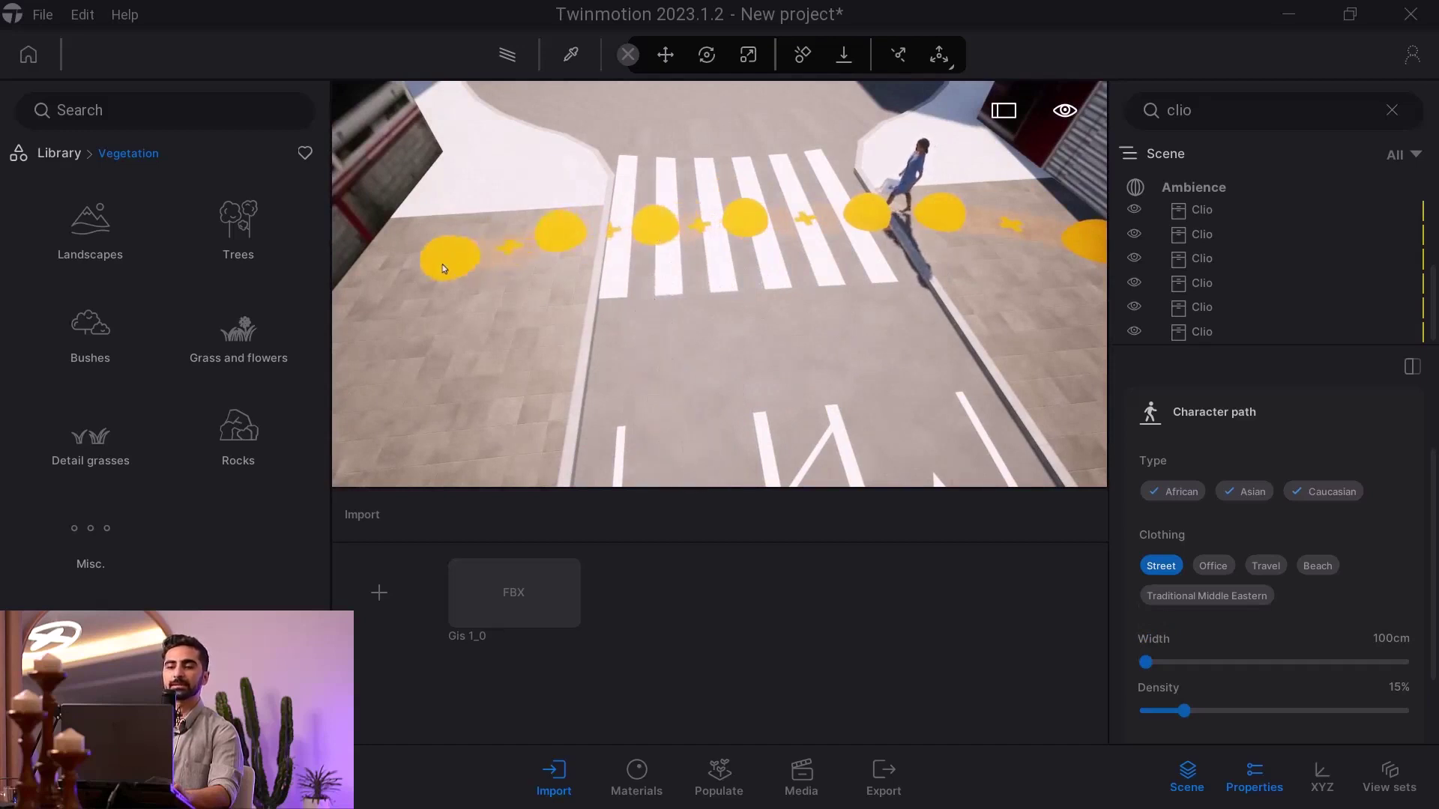
# Bring the character path back along the opposite sidewalk to the corner at the starting intersection
pyautogui.moveTo(439, 268); pyautogui.dragTo(1117, 351, button='right')
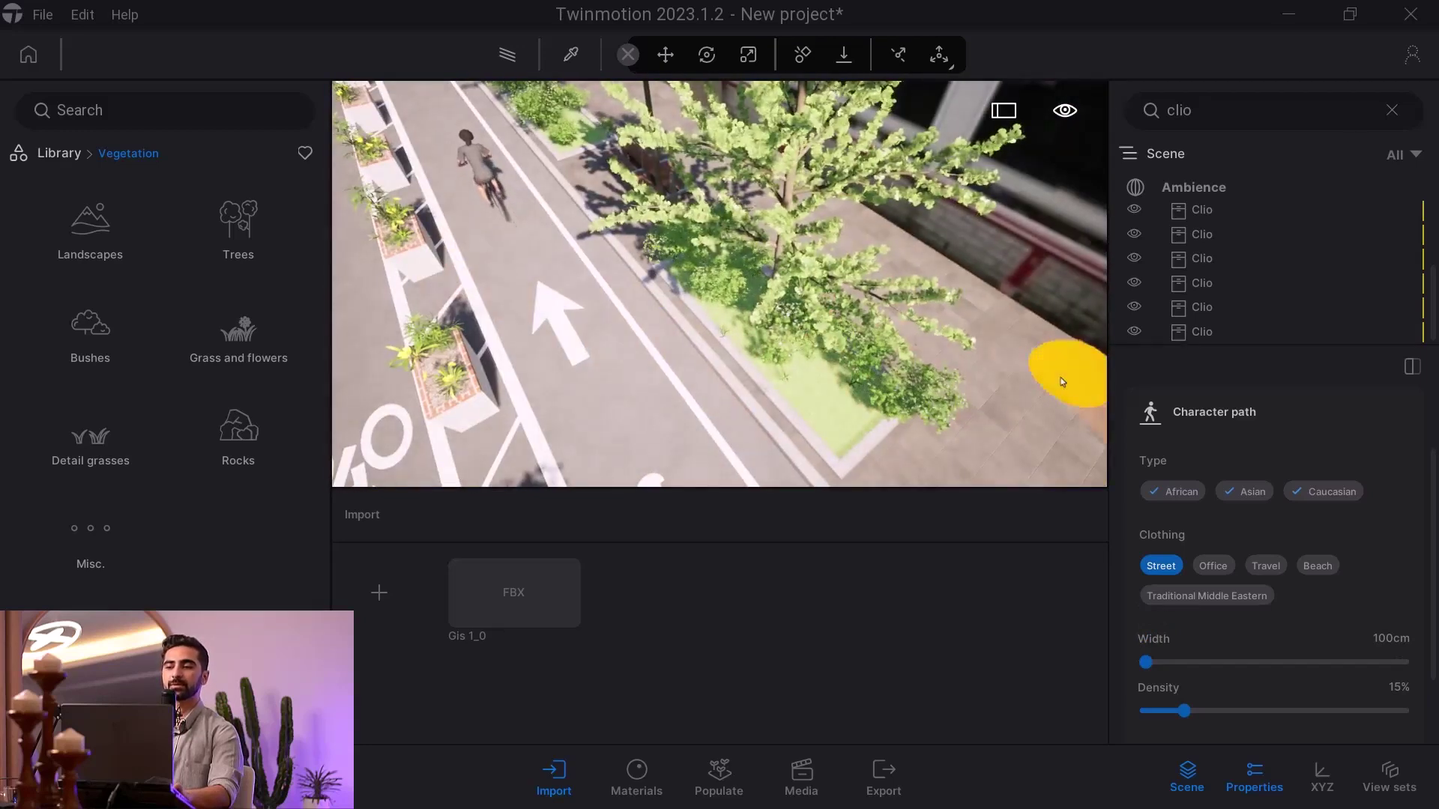
pyautogui.press('s')
pyautogui.moveTo(999, 382); pyautogui.dragTo(972, 370, button='right')
pyautogui.press('w')
pyautogui.press('q')
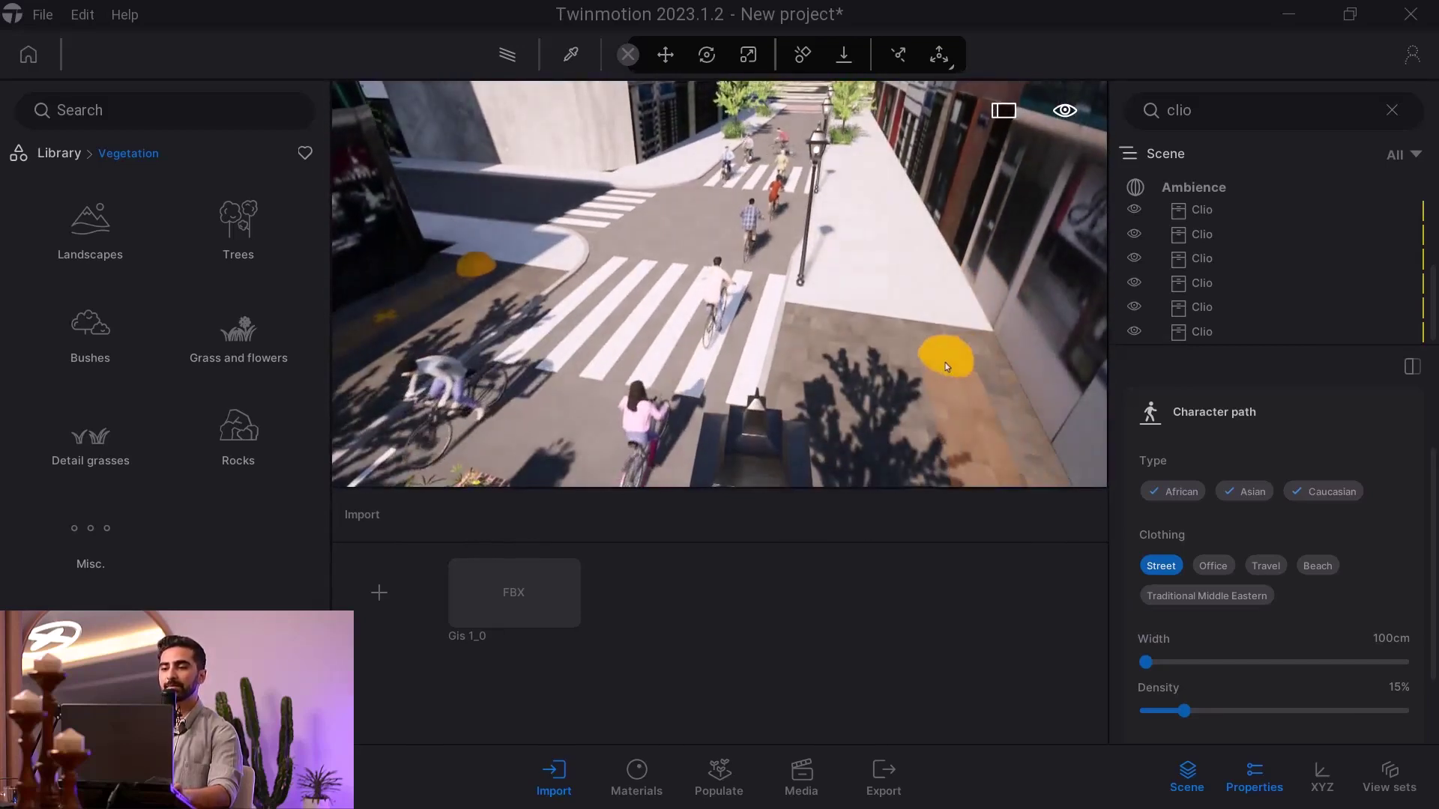
pyautogui.click(940, 372)
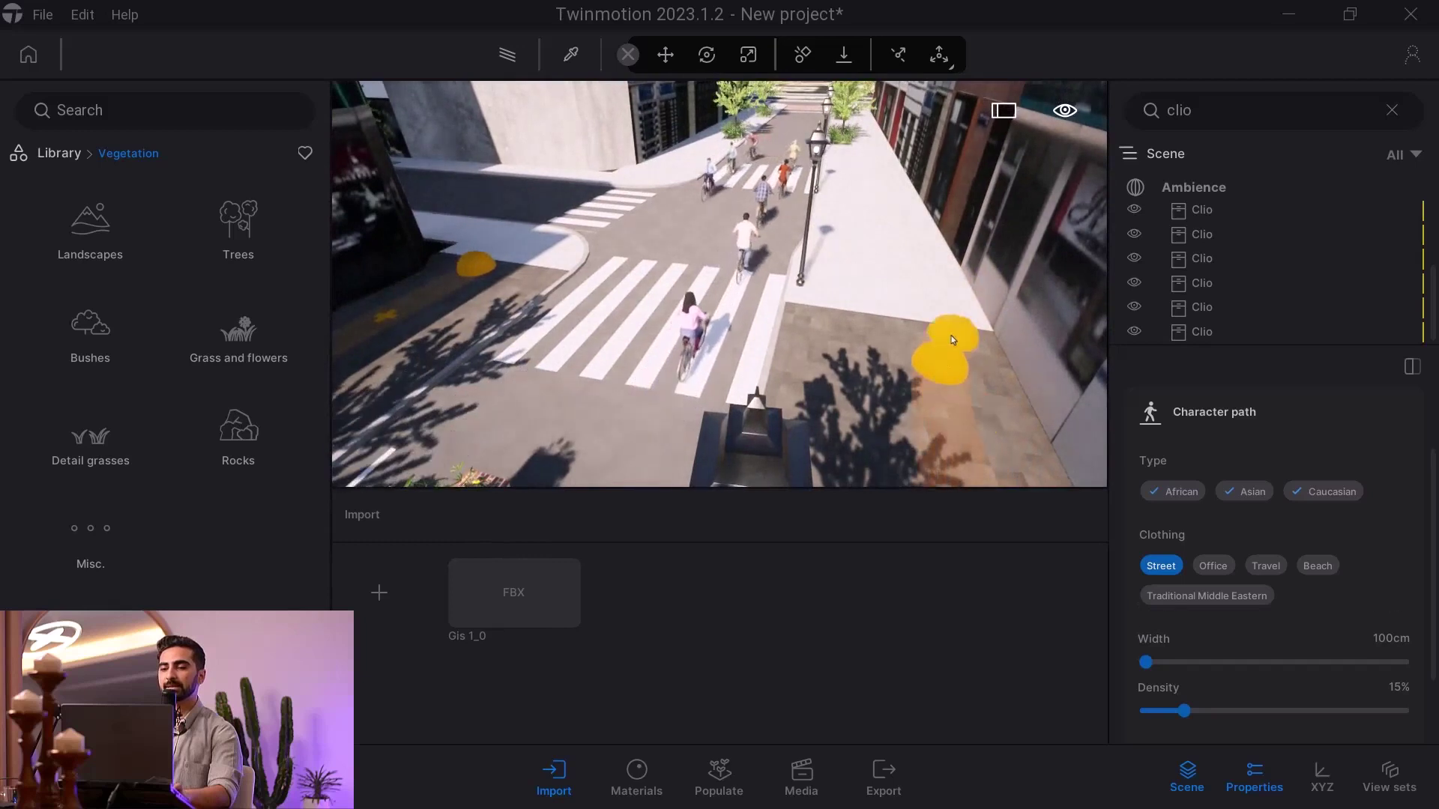
# Continue the character path past the corner onto the next sidewalk and across the main street
pyautogui.click(911, 244)
pyautogui.press('w')
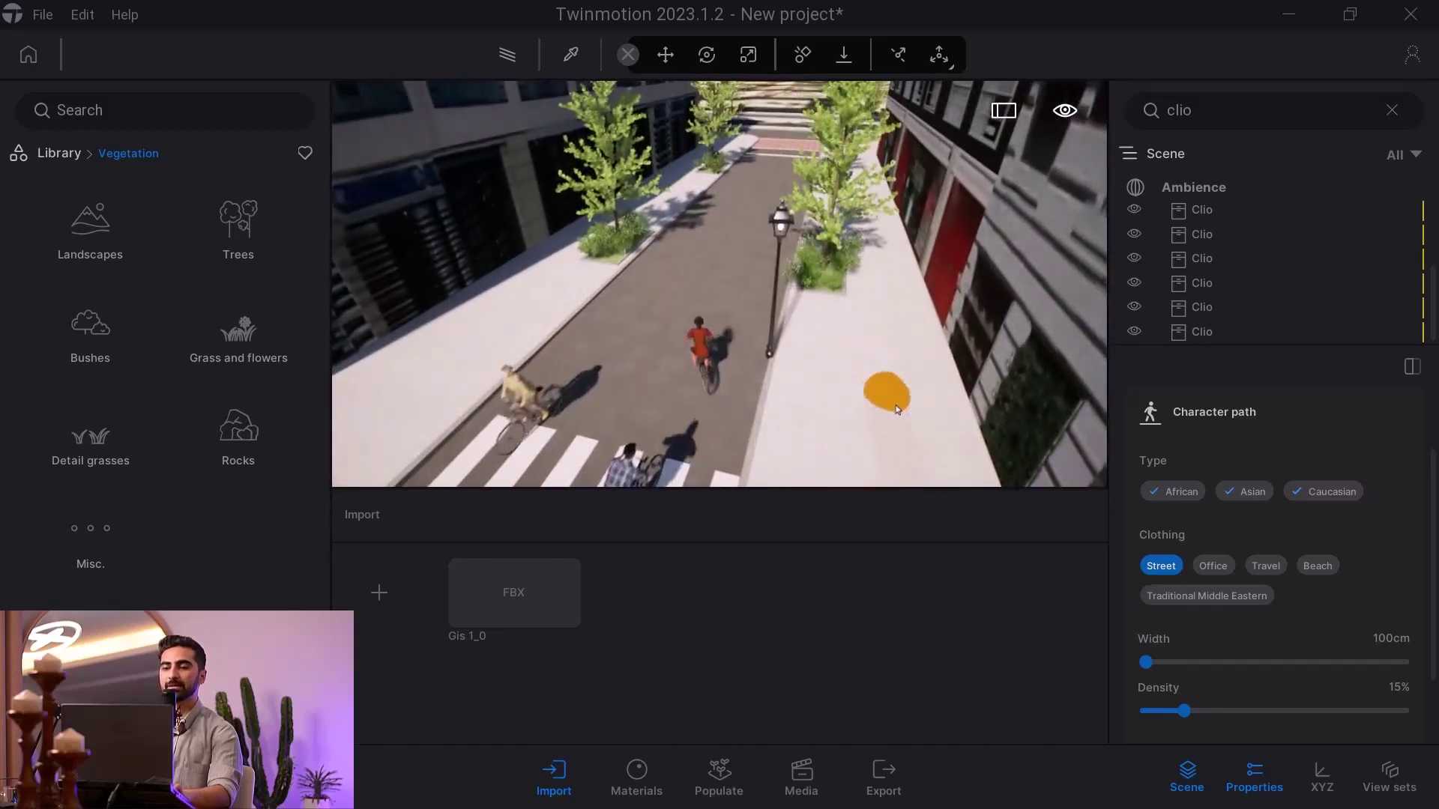
pyautogui.click(891, 394)
pyautogui.click(742, 308)
pyautogui.click(504, 311)
# Route the character path over the side-street crosswalk back toward its starting corner
pyautogui.moveTo(504, 312); pyautogui.dragTo(360, 315, button='right')
pyautogui.click(704, 308)
pyautogui.click(653, 307)
pyautogui.click(534, 297)
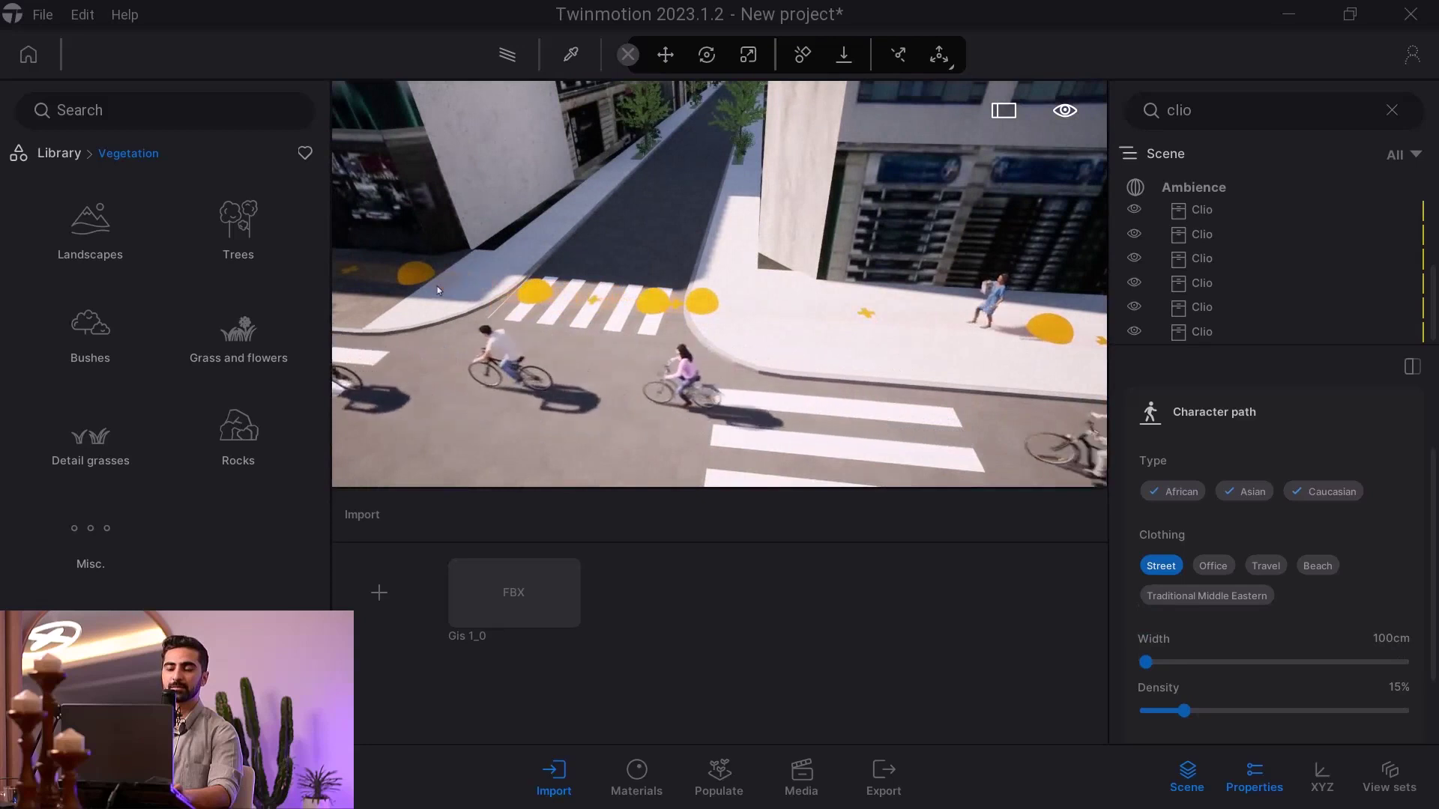
pyautogui.press('w')
pyautogui.moveTo(417, 280); pyautogui.dragTo(719, 268, button='right')
# Pick the sidewalk paving material beside the starting corner with the material picker
pyautogui.press('s')
pyautogui.press('w')
pyautogui.press('s')
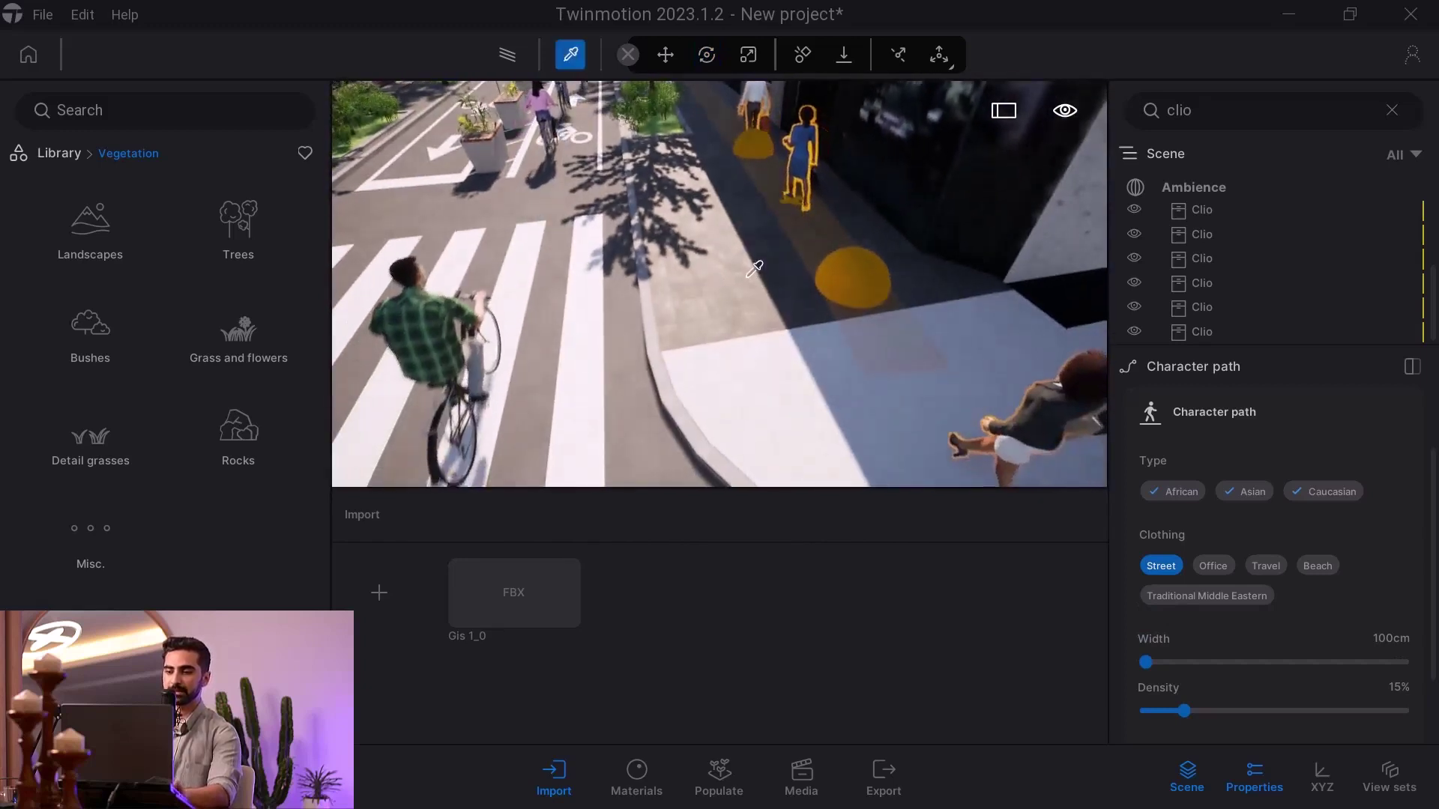
pyautogui.click(754, 268)
pyautogui.press('Up')
pyautogui.moveTo(719, 285); pyautogui.dragTo(839, 264, button='right')
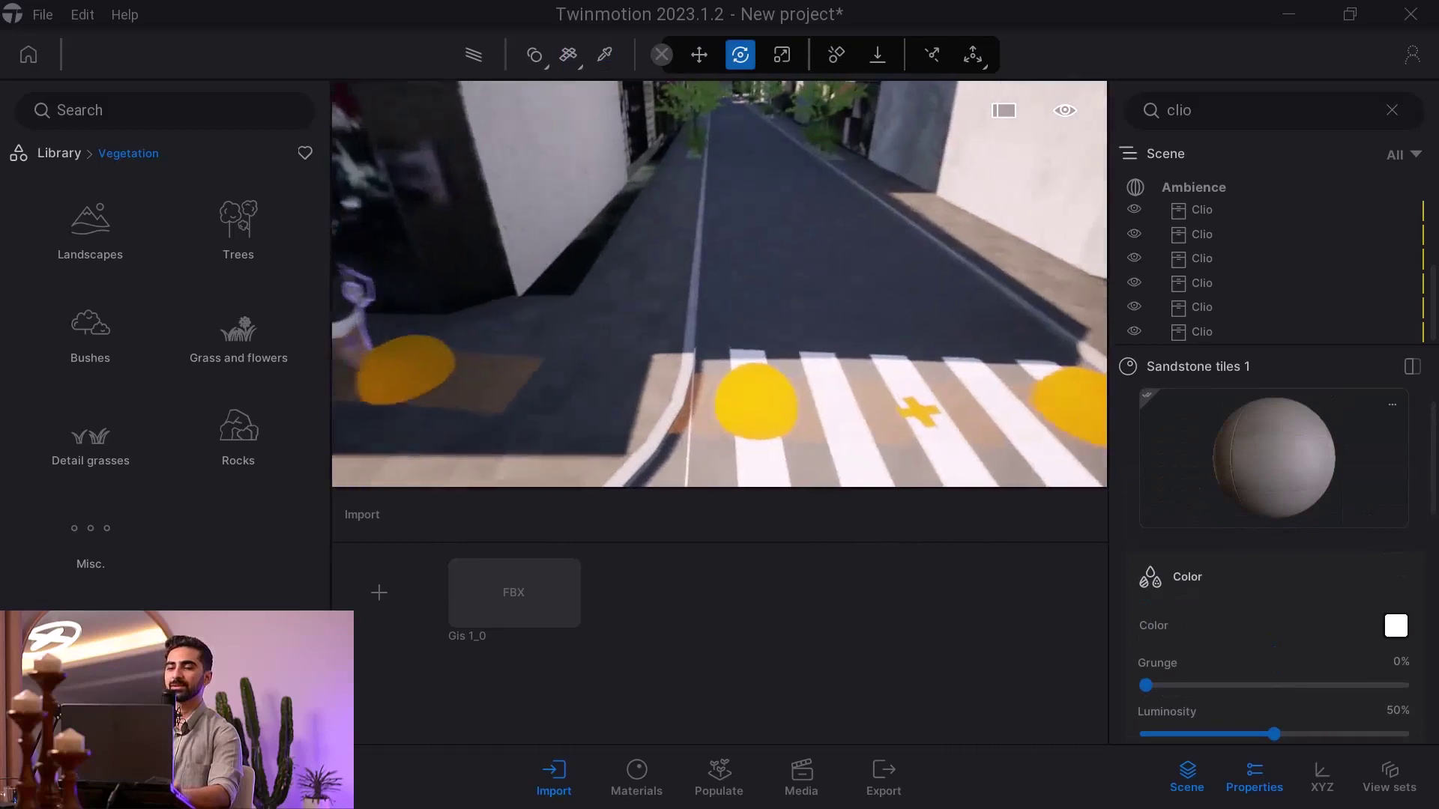
# Browse the library's man-made ground materials down to the cobblestone pavings
pyautogui.click(59, 153)
pyautogui.click(91, 221)
pyautogui.press('Down')
pyautogui.moveTo(719, 285); pyautogui.dragTo(570, 274, button='right')
pyautogui.press('w')
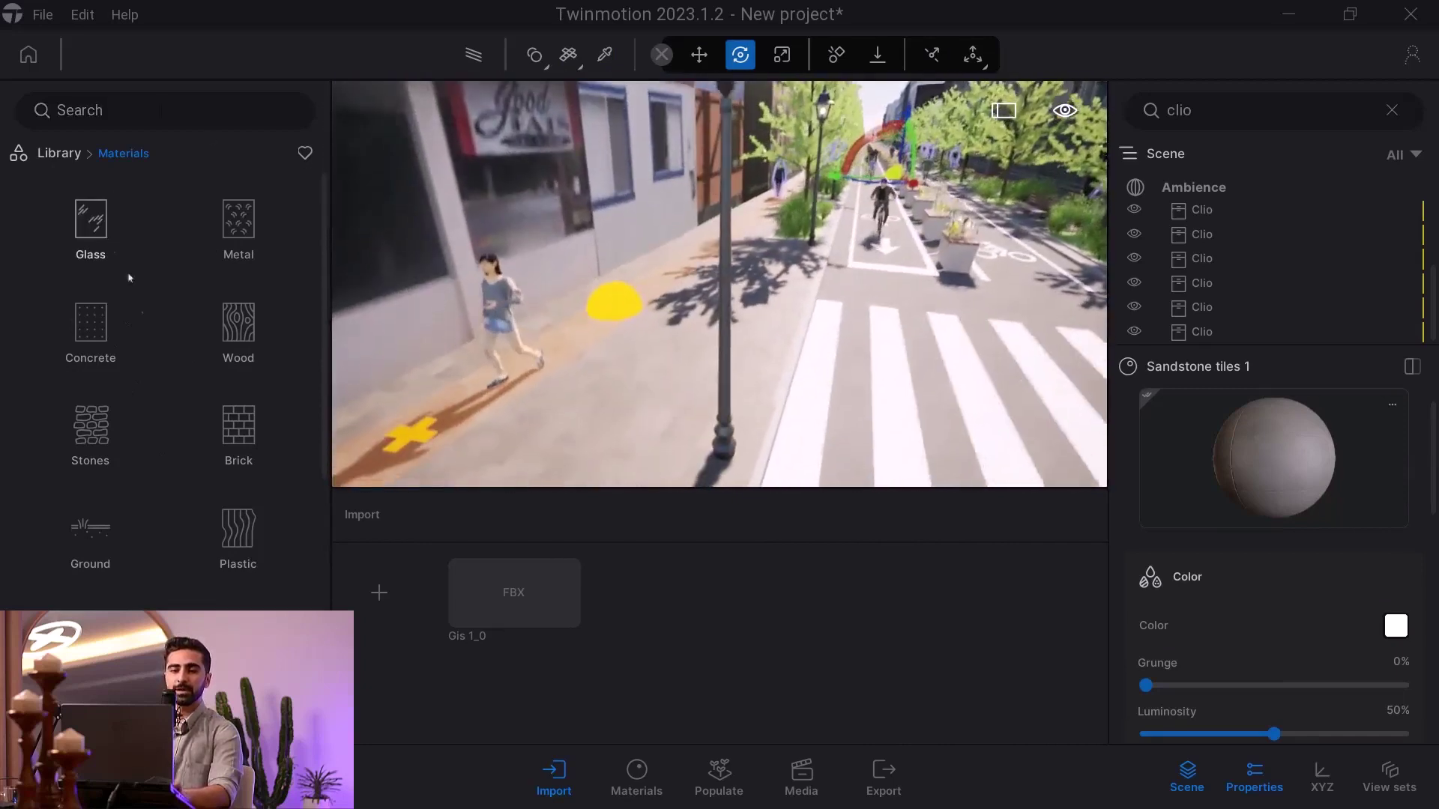
pyautogui.press('Up')
pyautogui.click(91, 541)
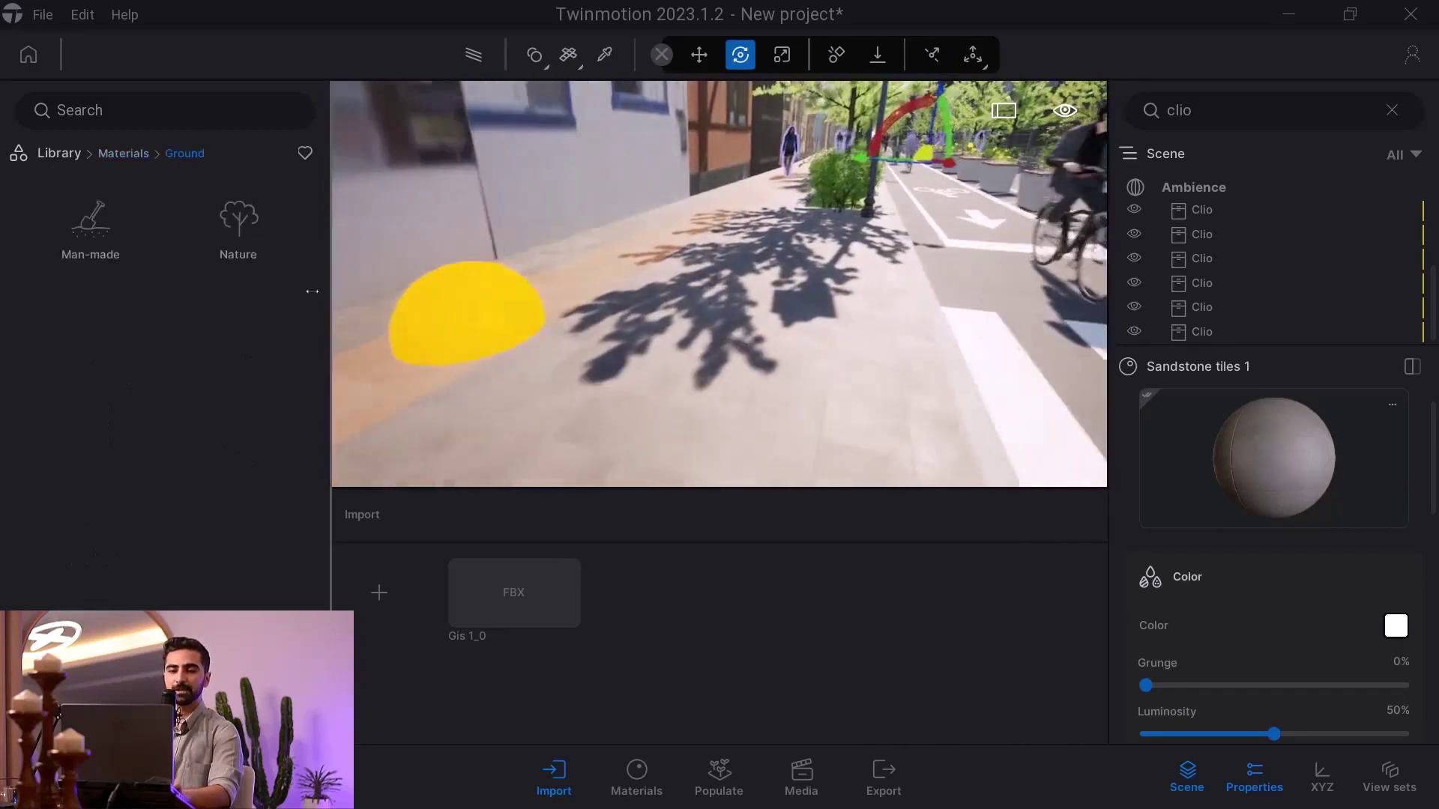
pyautogui.click(92, 238)
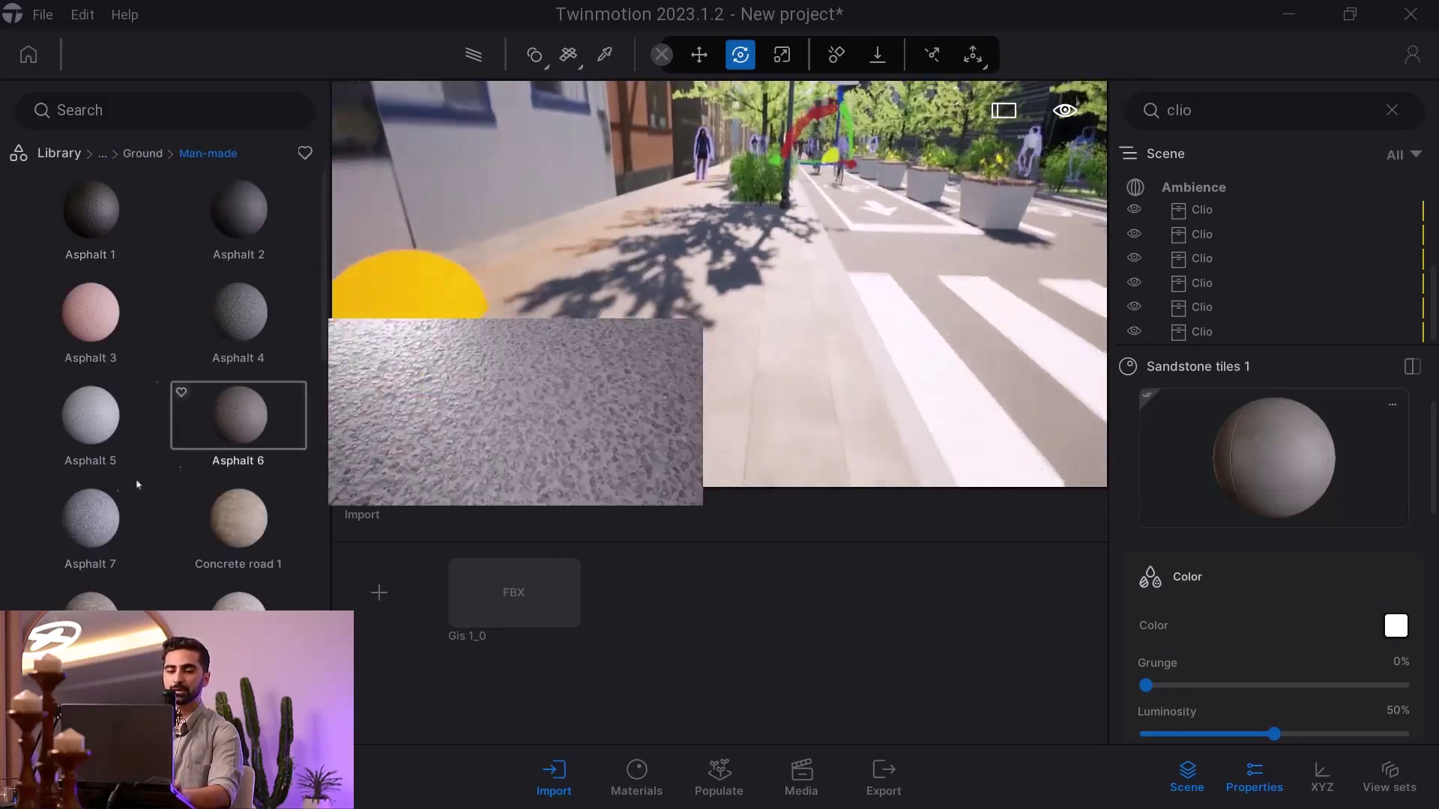
pyautogui.scroll(-10, 196, 542)
pyautogui.scroll(-2, 196, 543)
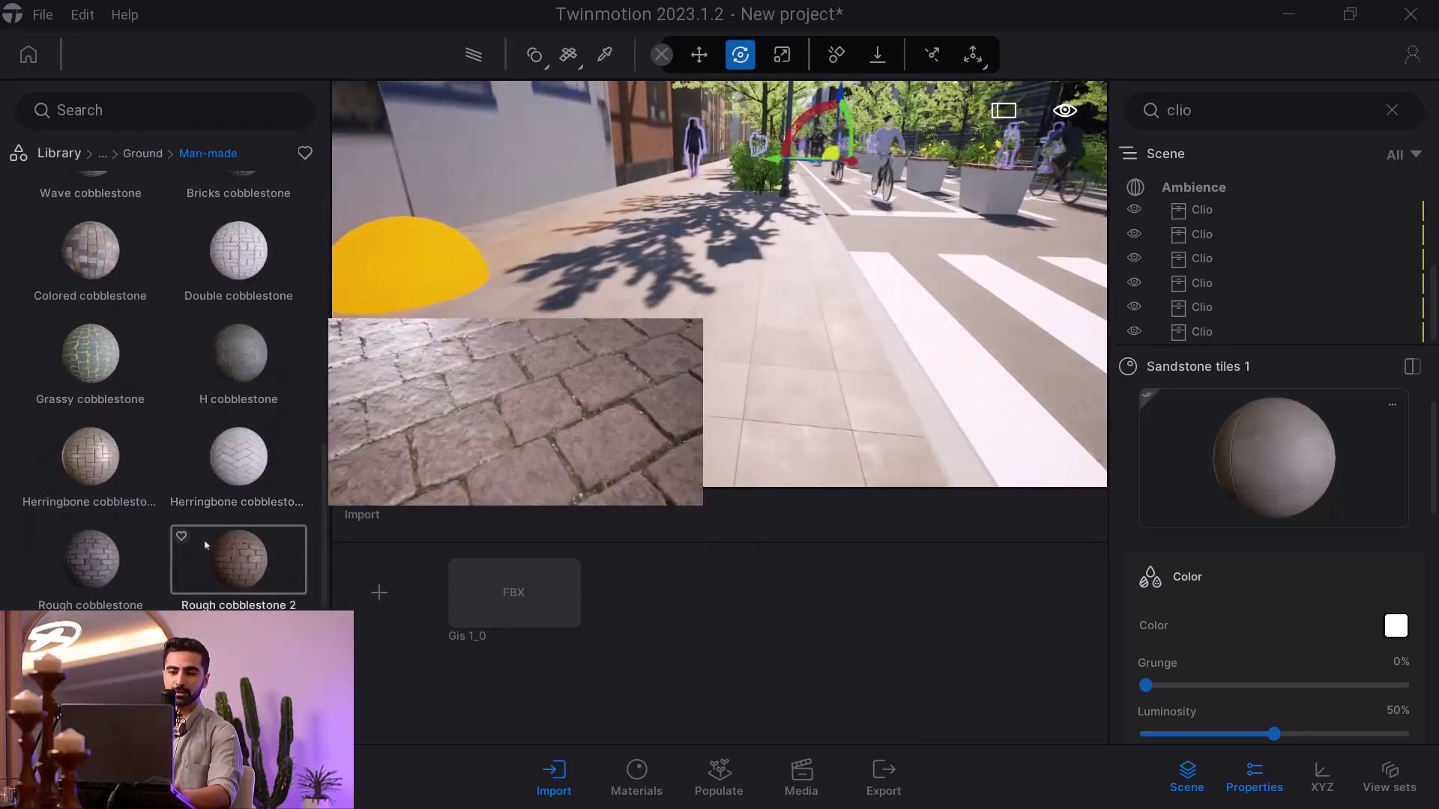
# Try Double cobblestone on the sidewalk paving and replace it with Herringbone cobblestone 2
pyautogui.moveTo(239, 260); pyautogui.dragTo(750, 386)
pyautogui.press('w')
pyautogui.moveTo(244, 470); pyautogui.dragTo(783, 387)
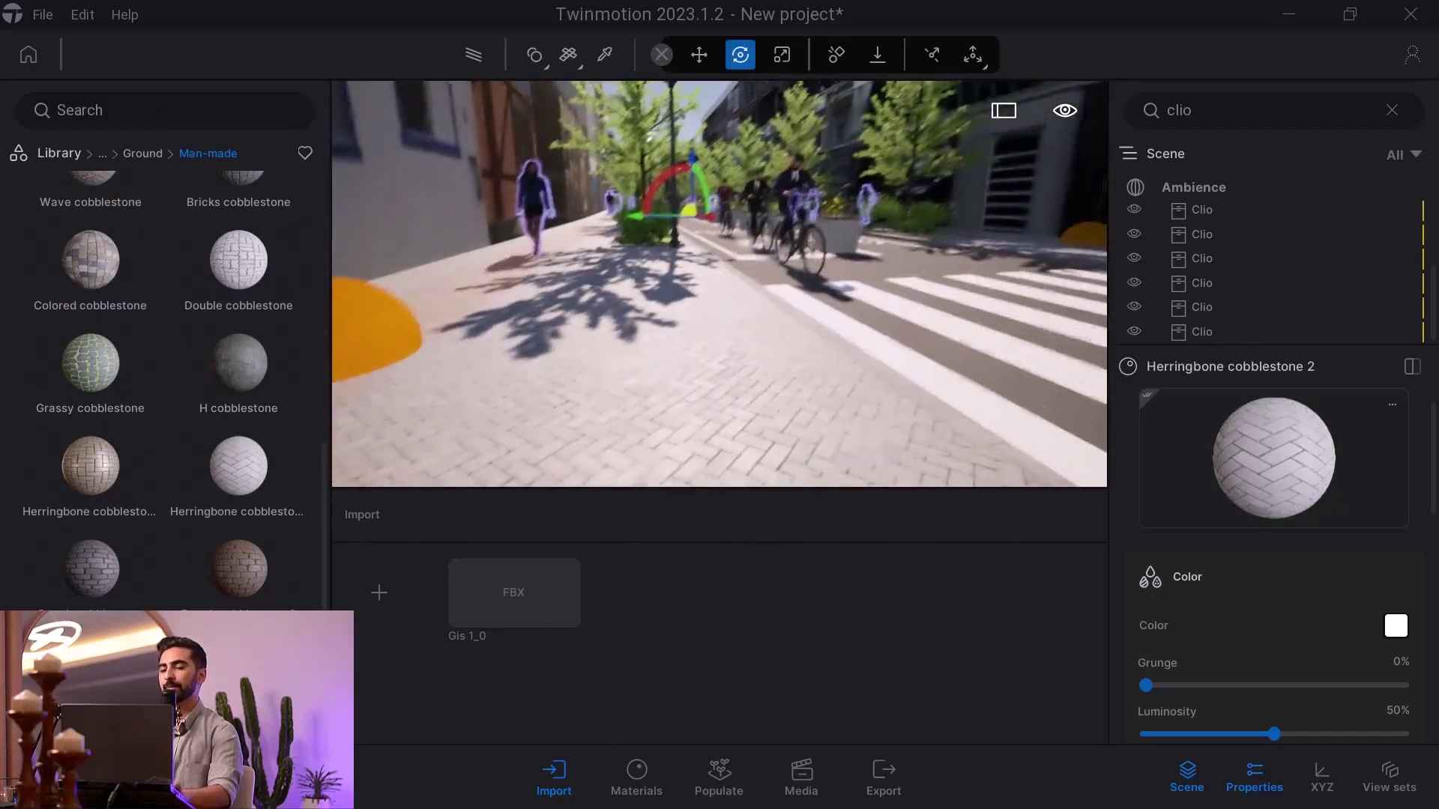
pyautogui.press('d')
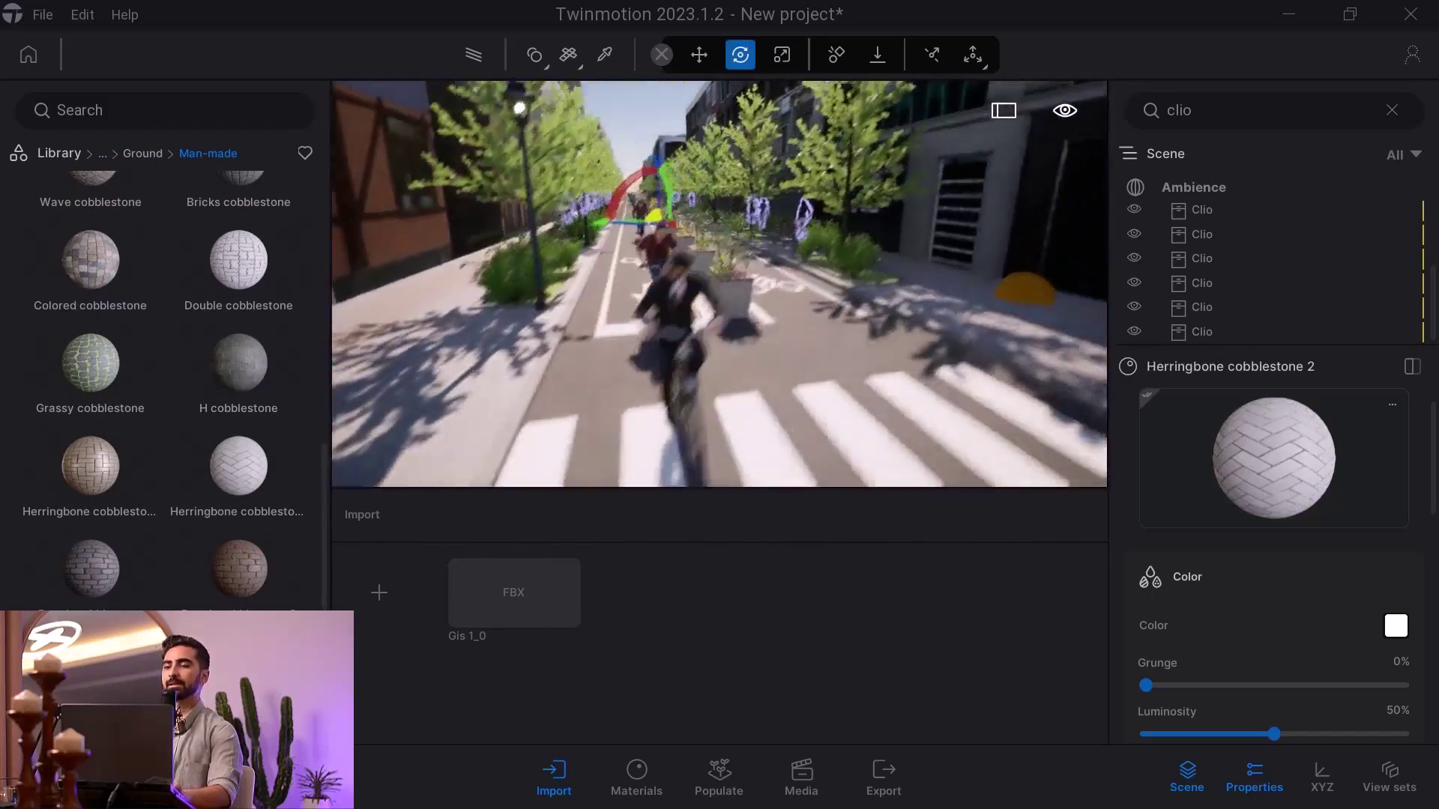
pyautogui.press('w')
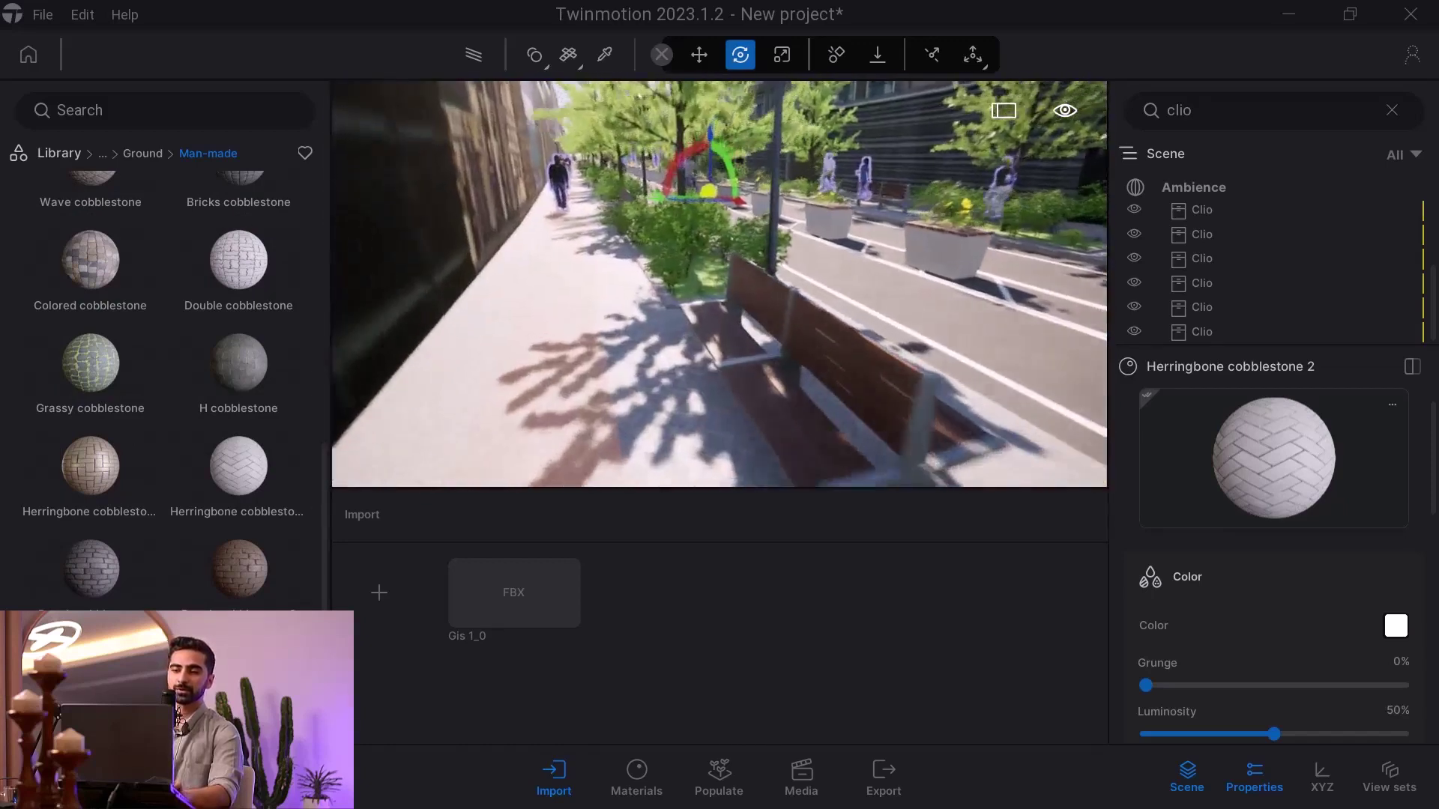
# Place the Farid animated human on the sidewalk in front of the nearest bench
pyautogui.click(62, 153)
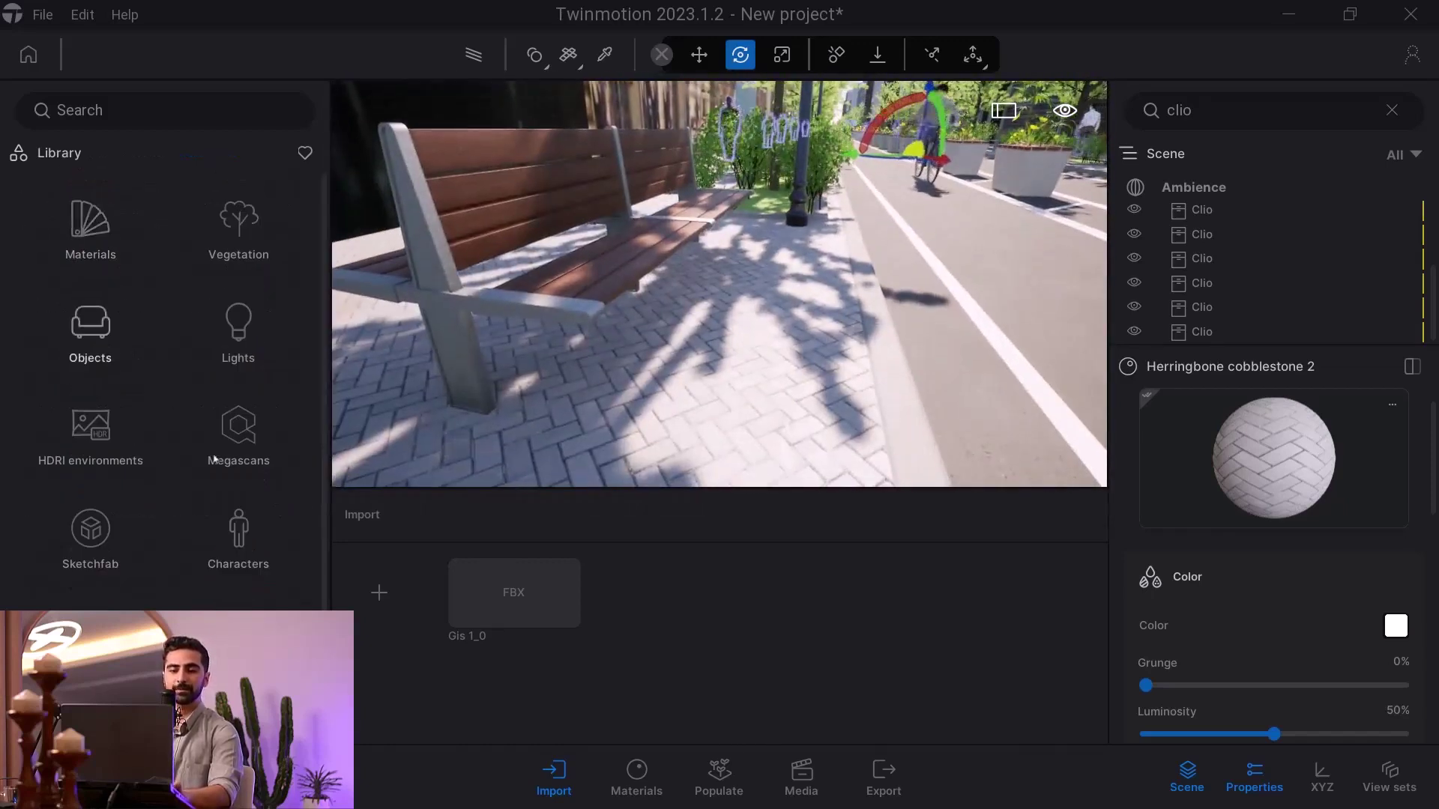
pyautogui.click(239, 536)
pyautogui.click(90, 229)
pyautogui.moveTo(90, 313); pyautogui.dragTo(819, 347)
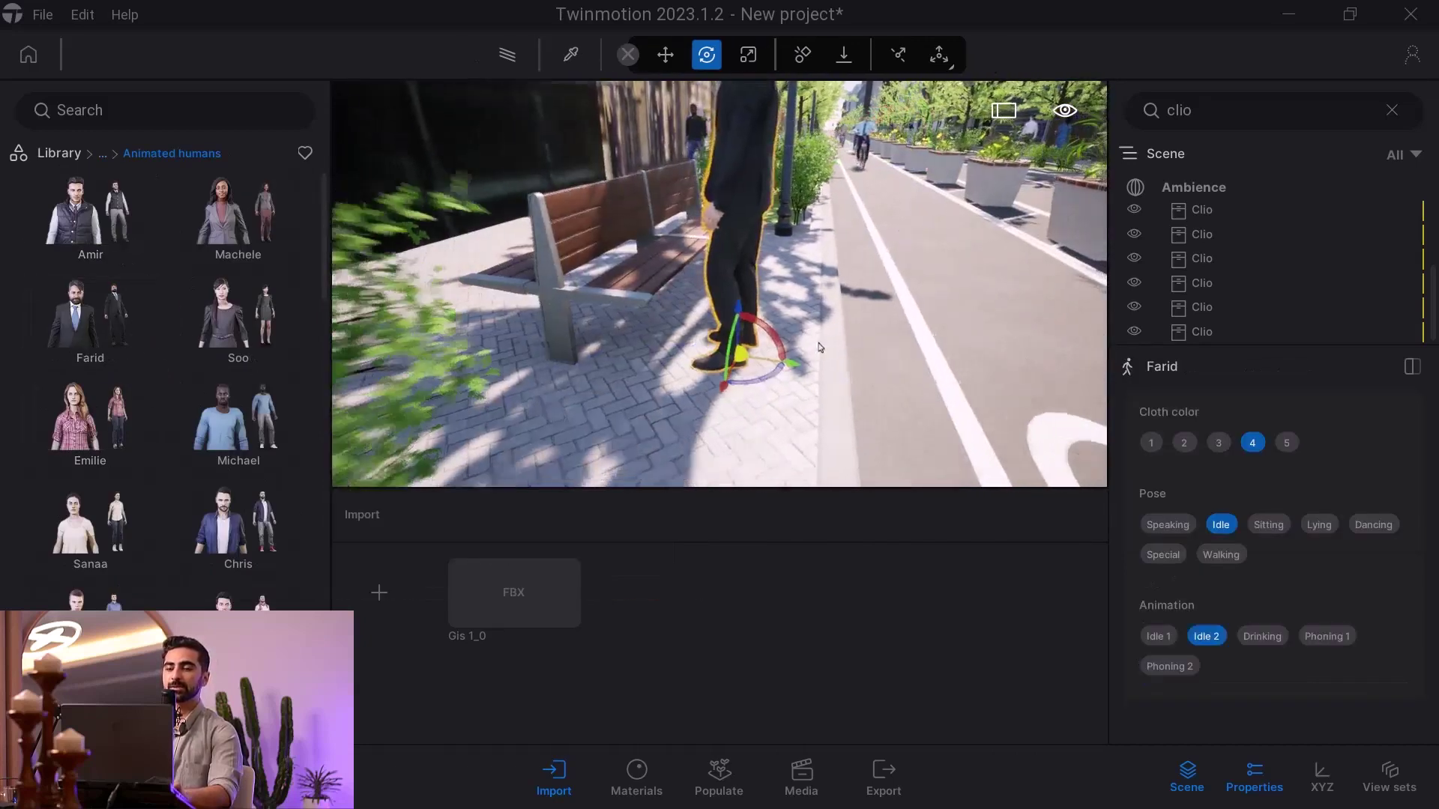
pyautogui.press('s')
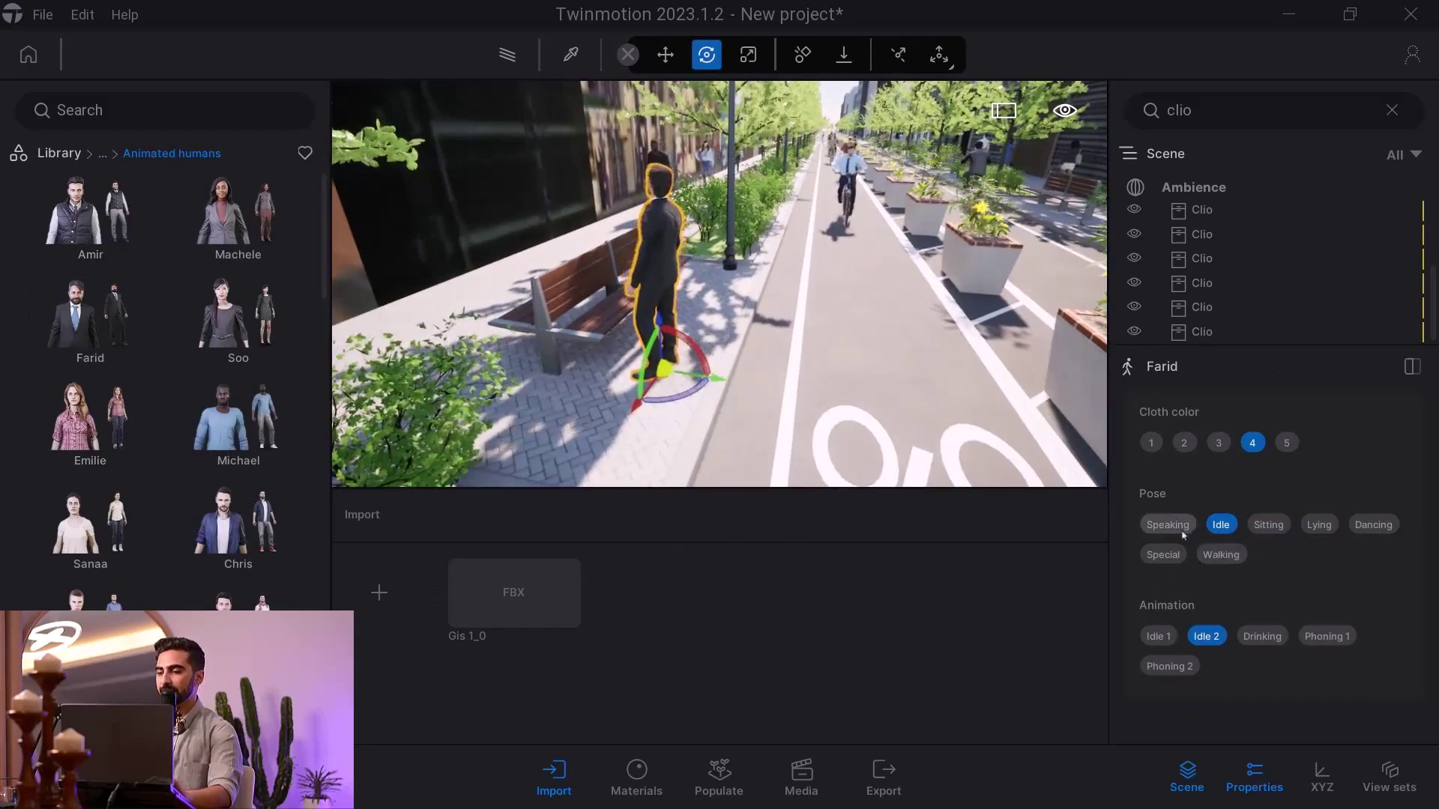
# Set the placed man's pose to Sitting and position him on the bench
pyautogui.click(1270, 526)
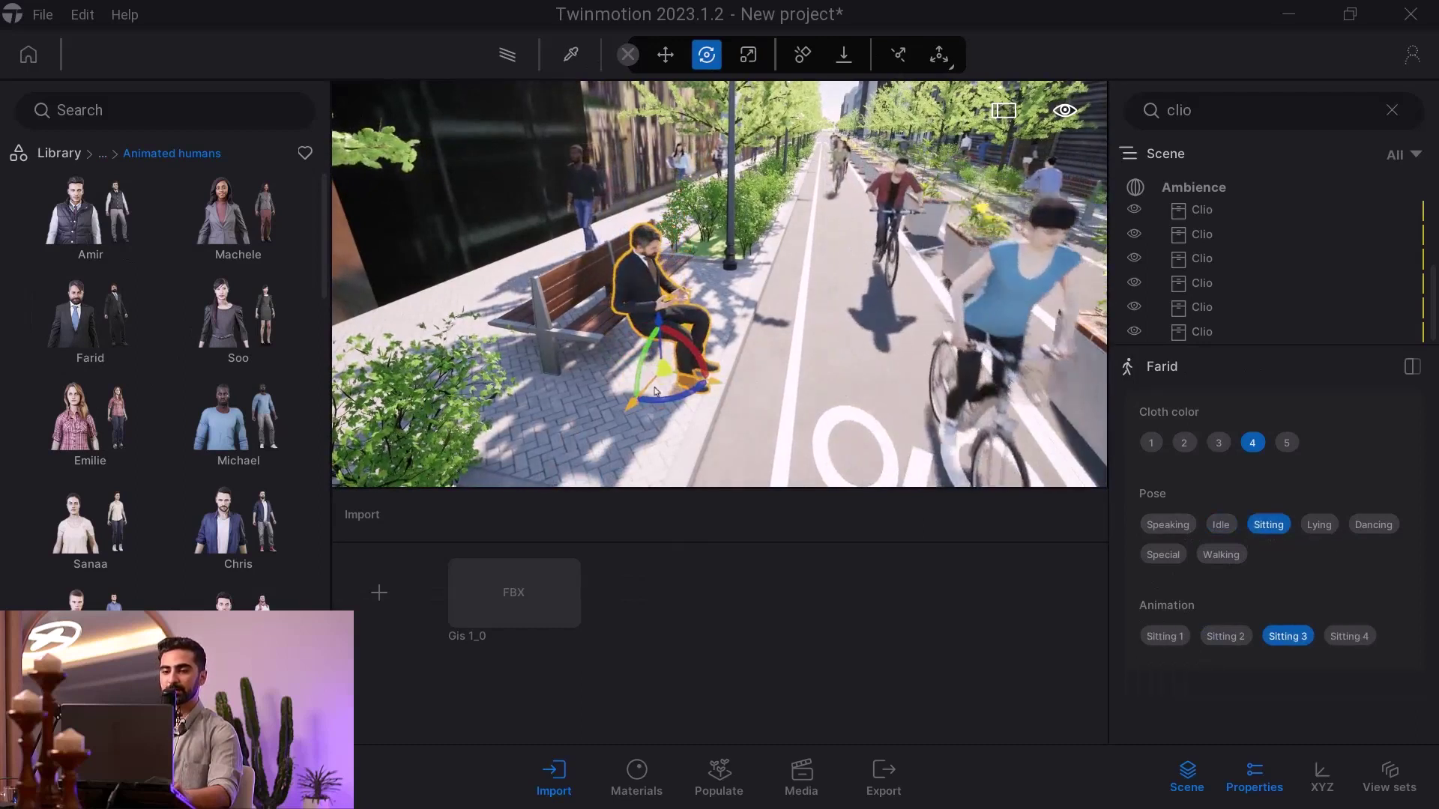
pyautogui.press('w')
pyautogui.moveTo(884, 202); pyautogui.dragTo(780, 194, button='right')
pyautogui.press('Escape')
pyautogui.scroll(10, 780, 194)
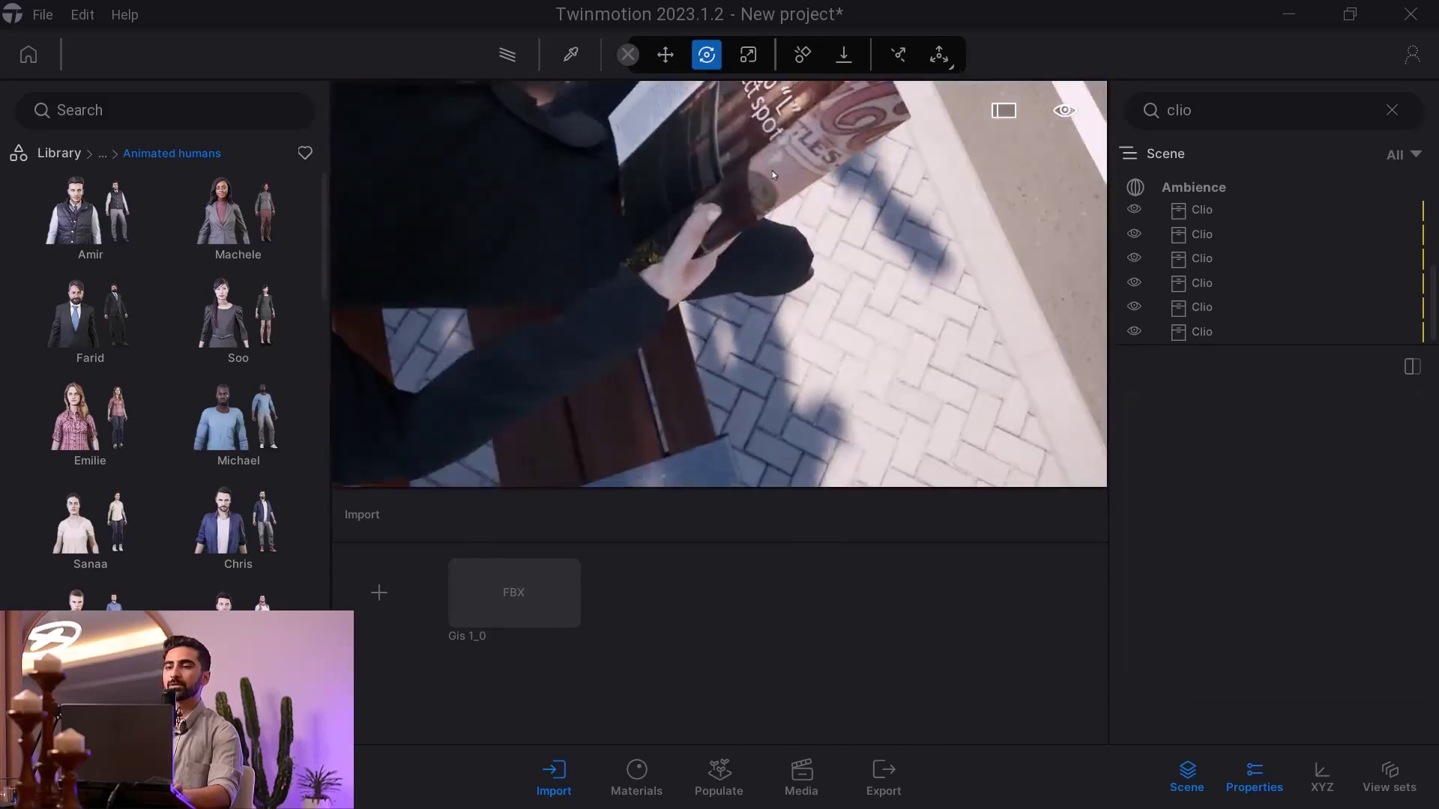
pyautogui.moveTo(780, 193); pyautogui.dragTo(634, 292, button='right')
pyautogui.press('s')
pyautogui.moveTo(731, 251); pyautogui.dragTo(742, 217, button='right')
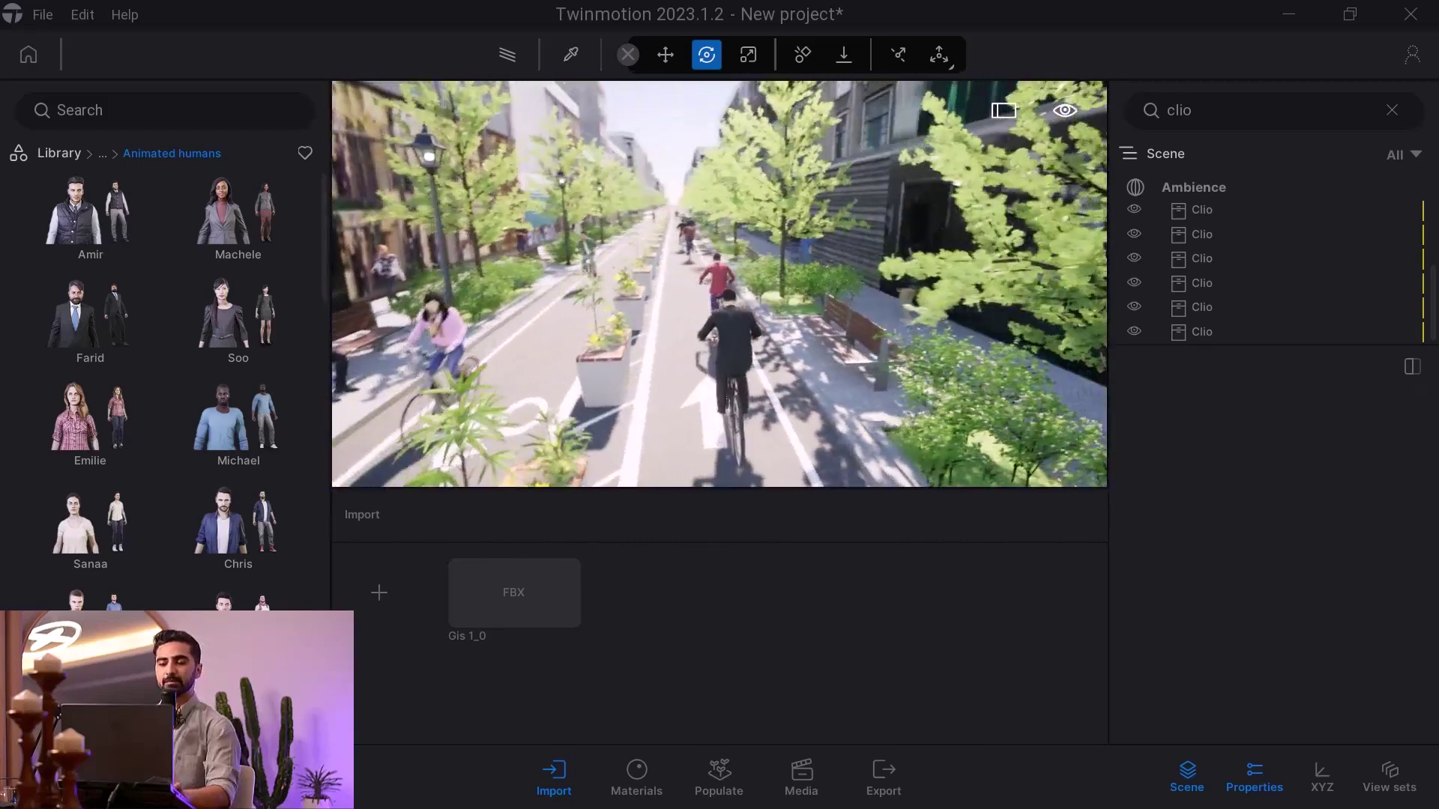
# Try a Maximum width 2,5m road sign on the sidewalk beside the opposite bench and rotate it
pyautogui.click(78, 153)
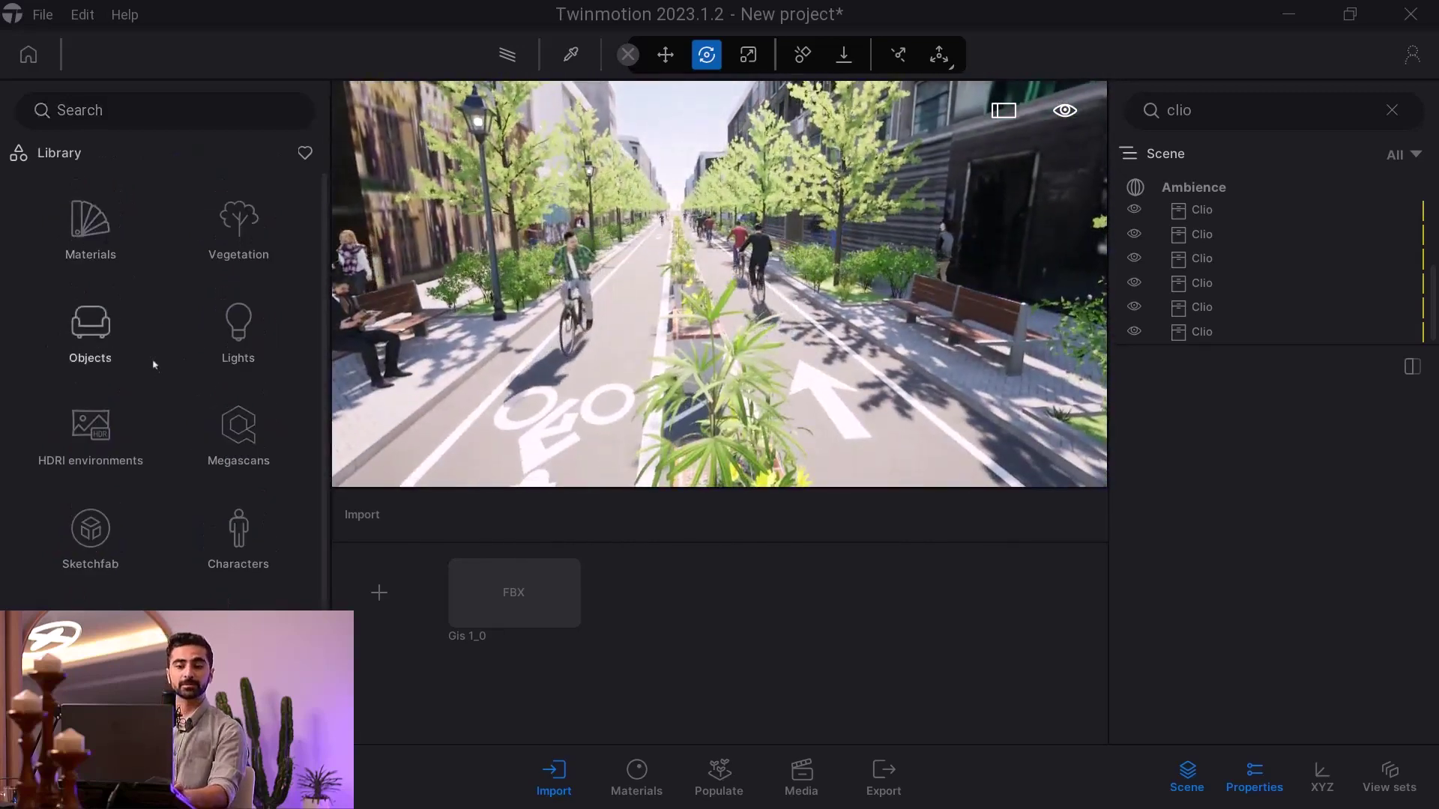
pyautogui.click(153, 330)
pyautogui.click(272, 239)
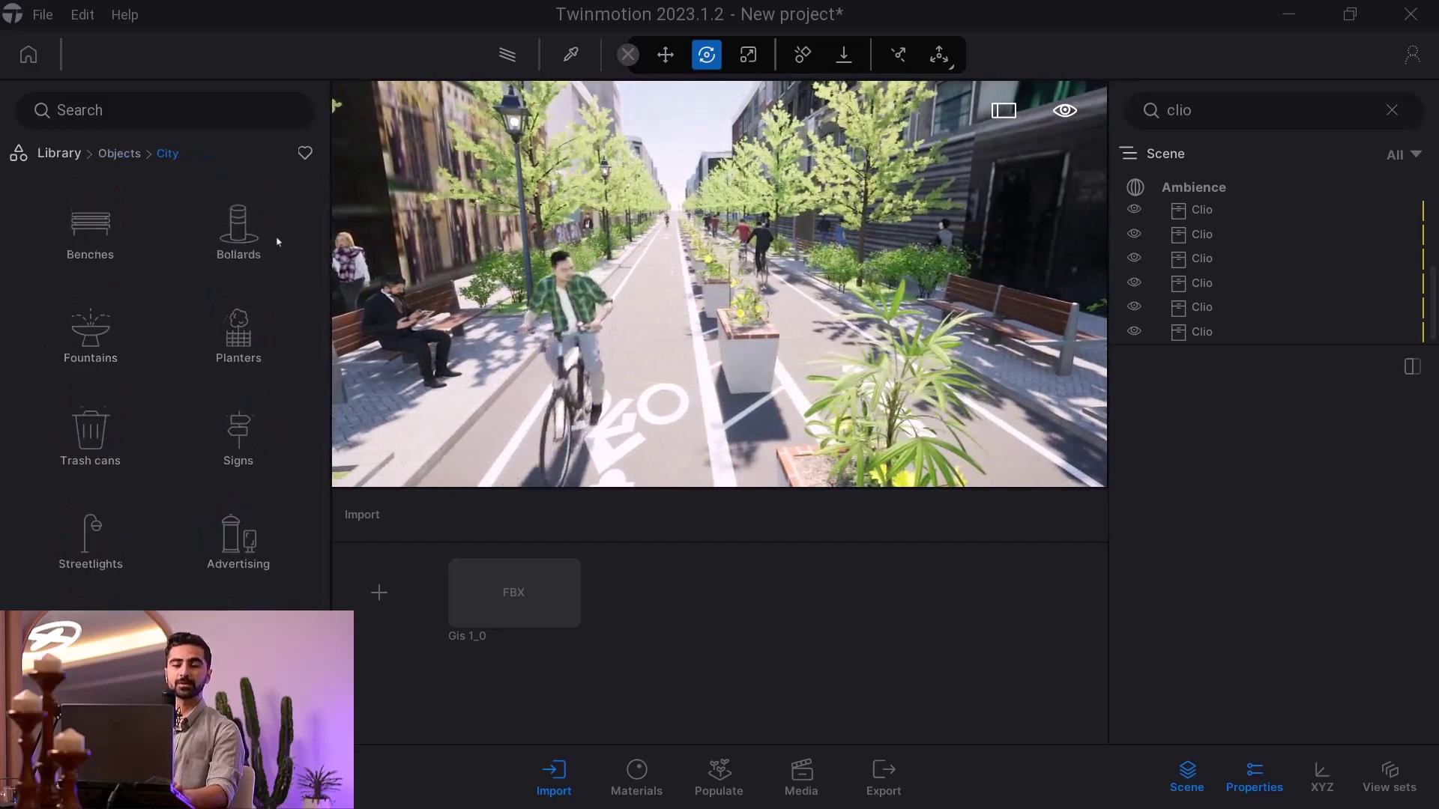
pyautogui.click(257, 457)
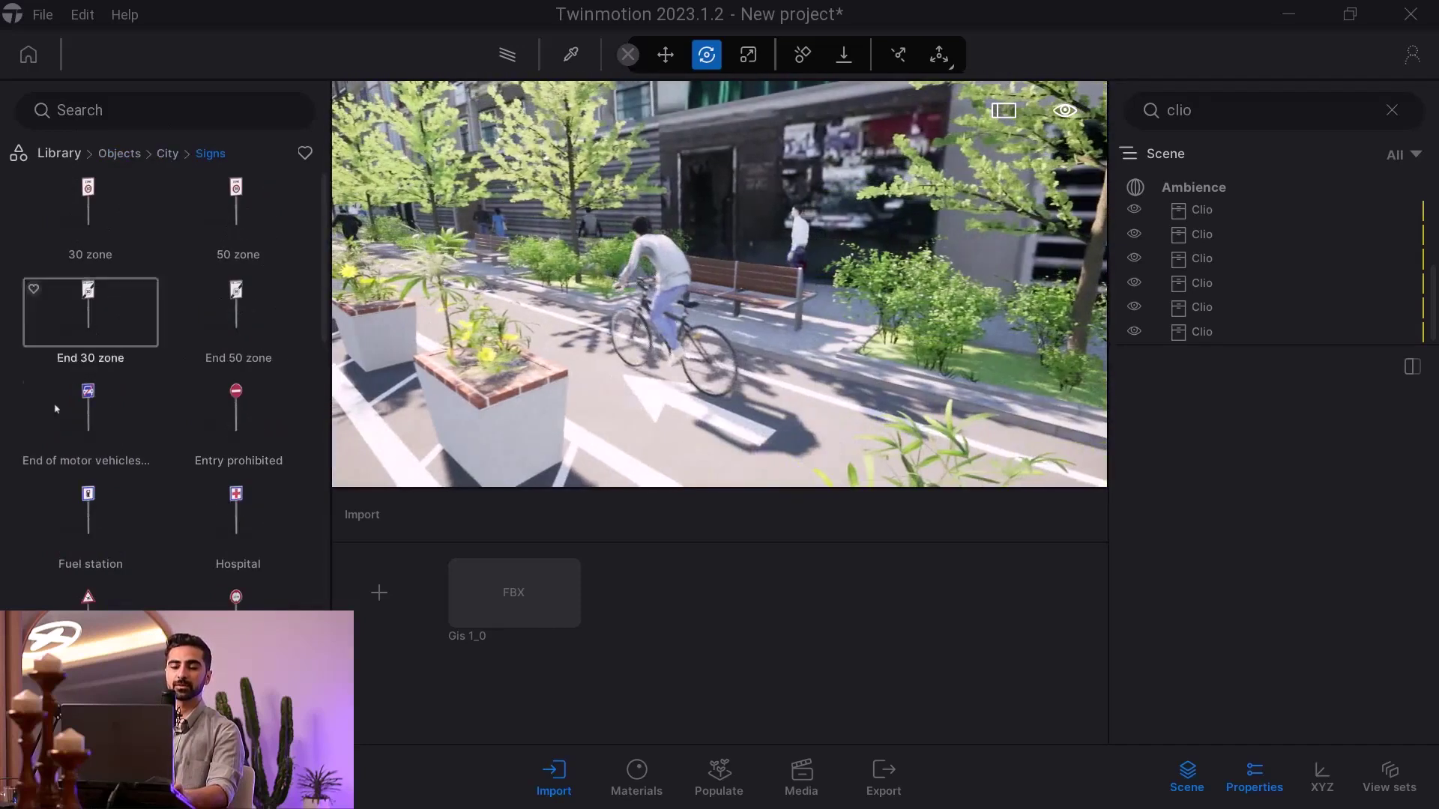
pyautogui.scroll(-5, 225, 435)
pyautogui.moveTo(236, 469); pyautogui.dragTo(824, 356)
pyautogui.write('90')
pyautogui.press('Return')
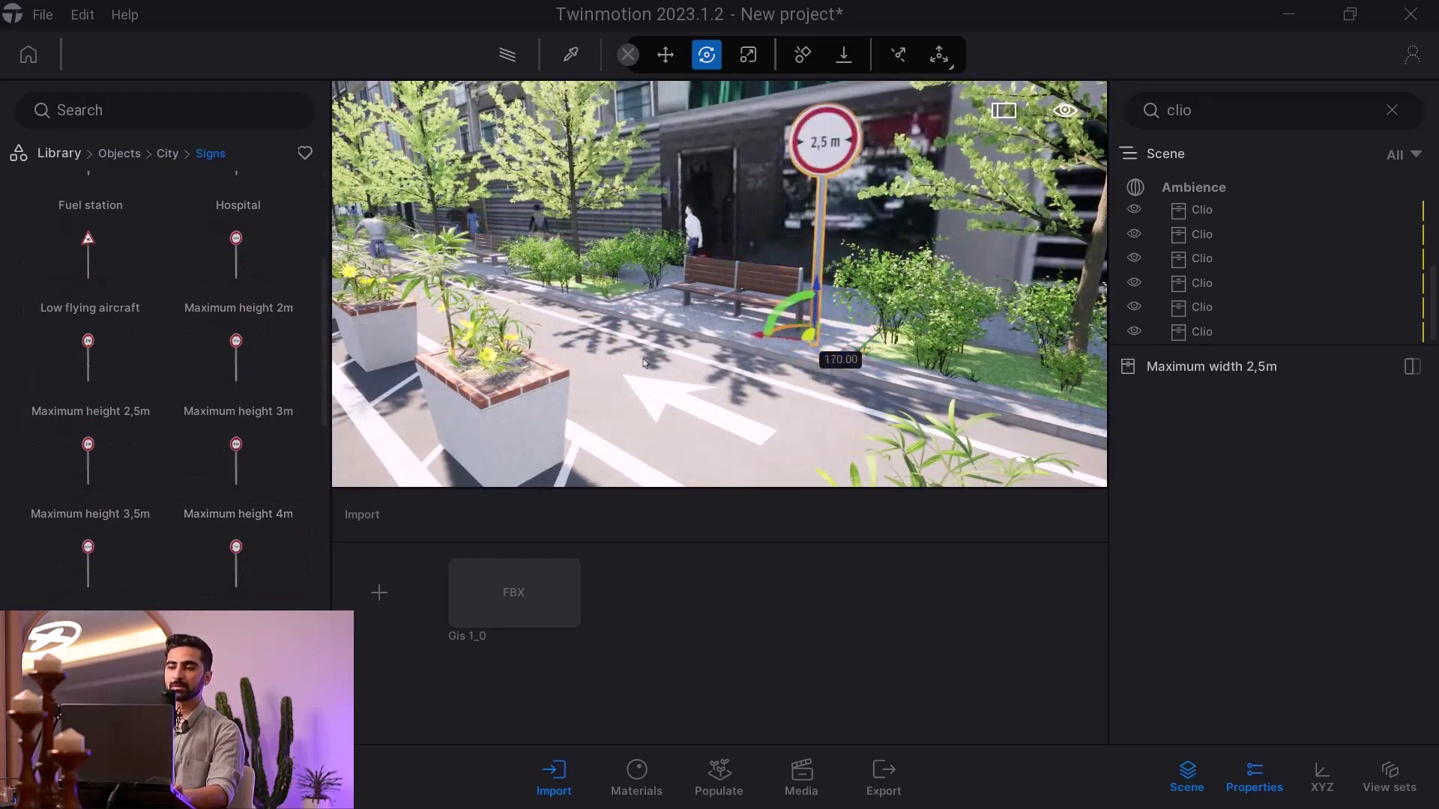
# Delete the width-limit sign and look through the remaining road signs in the library
pyautogui.press('w')
pyautogui.moveTo(652, 363); pyautogui.dragTo(695, 340, button='right')
pyautogui.press('s')
pyautogui.moveTo(815, 307)
pyautogui.mouseDown(button='right')
pyautogui.moveTo(720, 308)
pyautogui.moveTo(815, 306)
pyautogui.mouseUp(button='right')
pyautogui.press('w')
pyautogui.press('Delete')
pyautogui.scroll(-8, 230, 522)
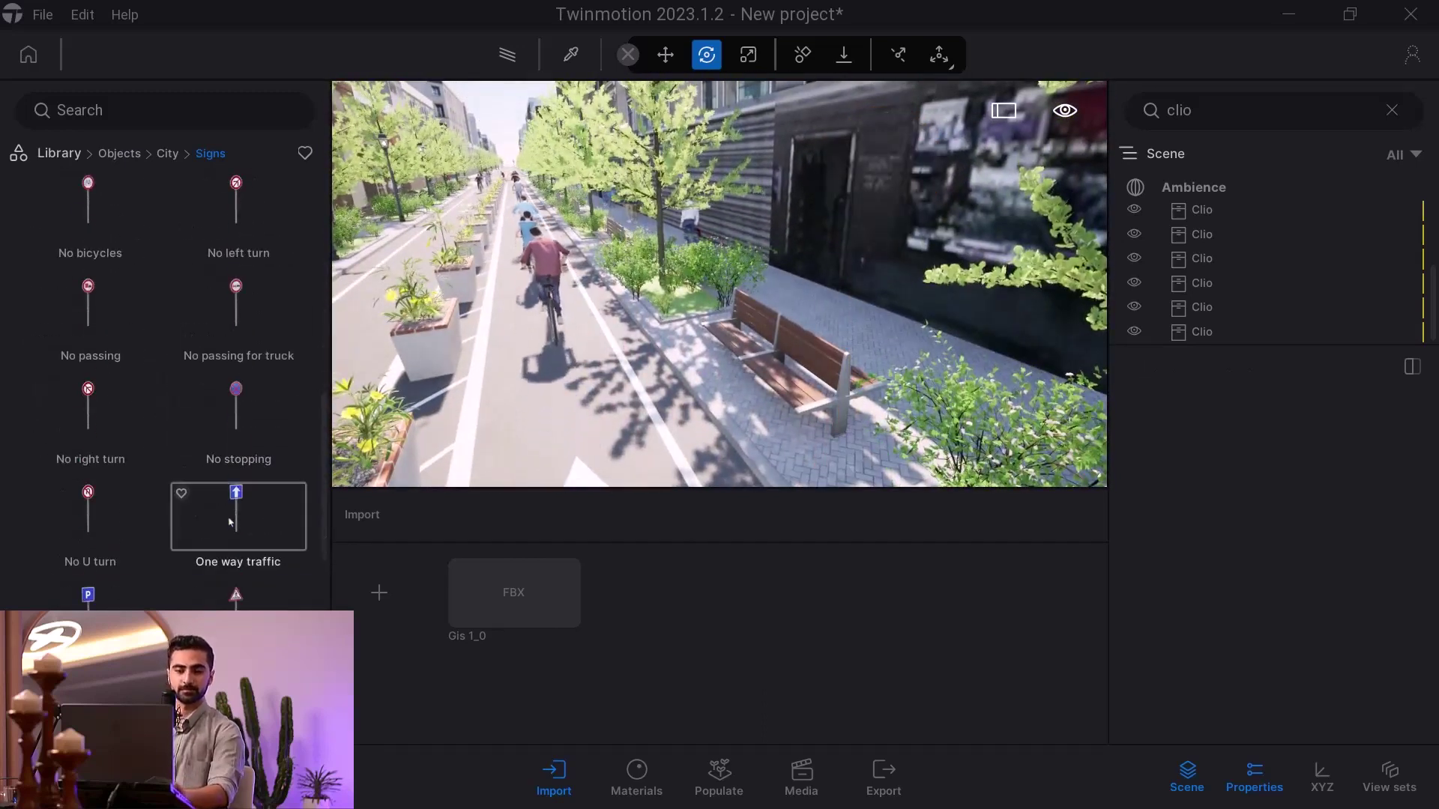
pyautogui.scroll(-8, 201, 527)
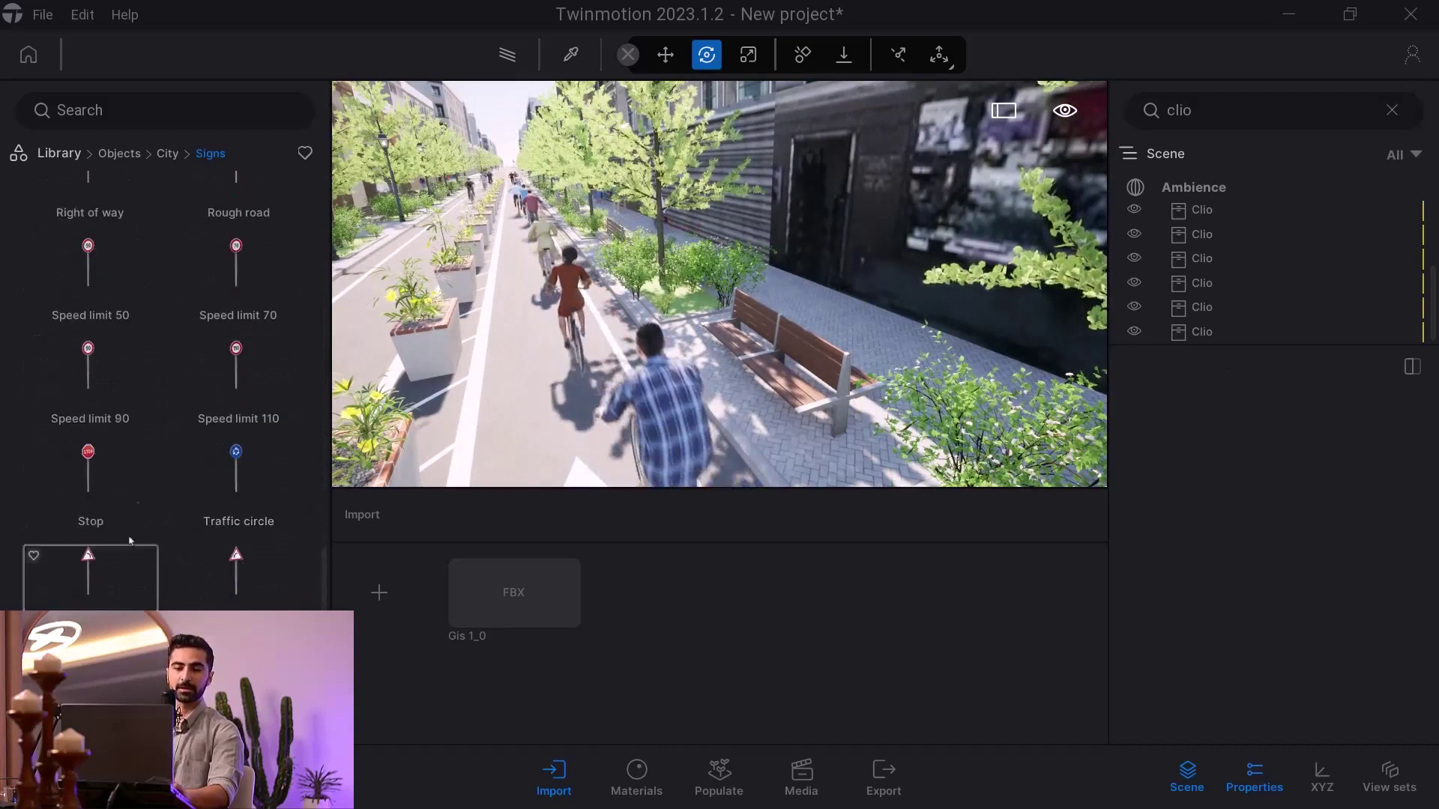
pyautogui.scroll(3, 130, 539)
# Try a Motion bollard on the sidewalk edge beside the crosswalk, then remove it
pyautogui.click(167, 153)
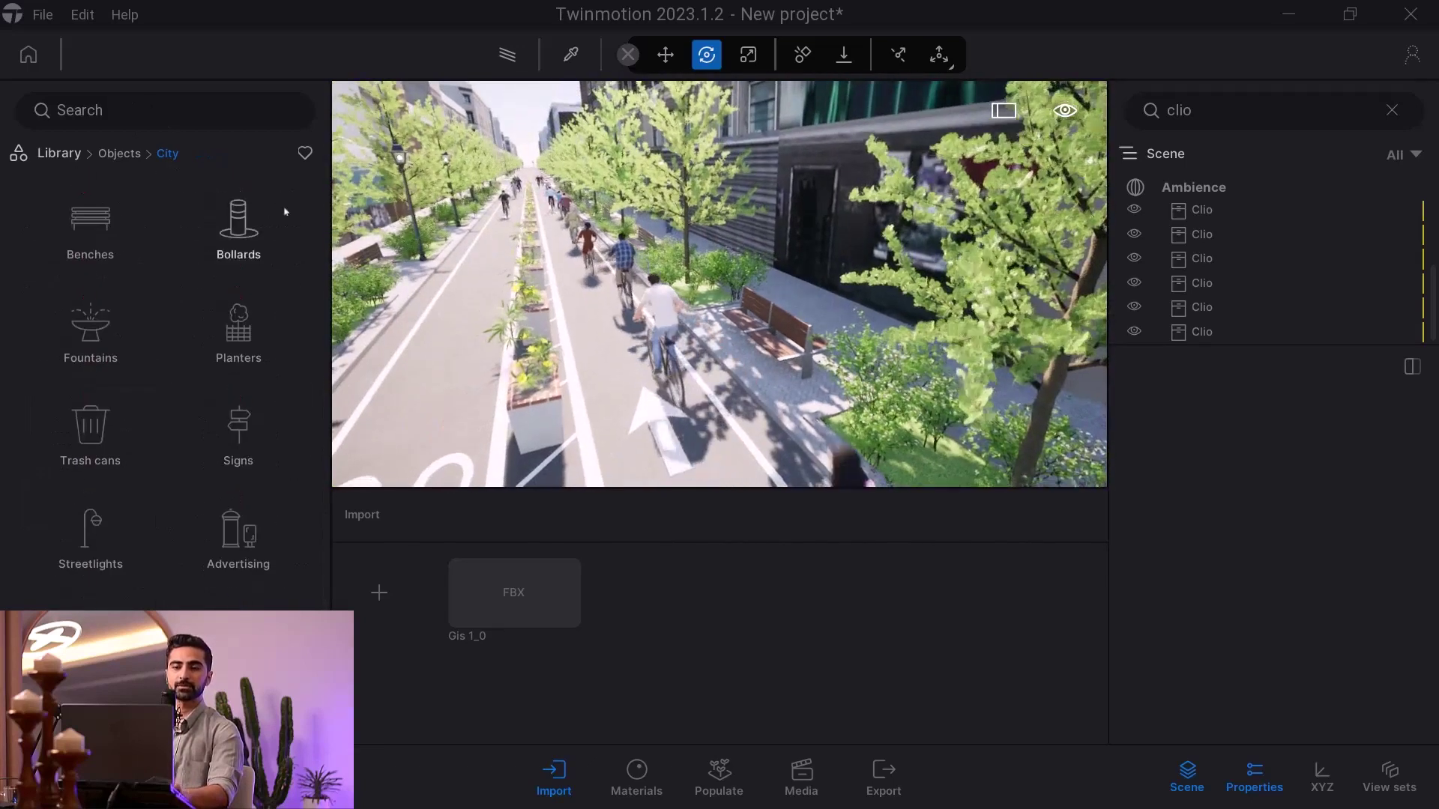
pyautogui.click(240, 225)
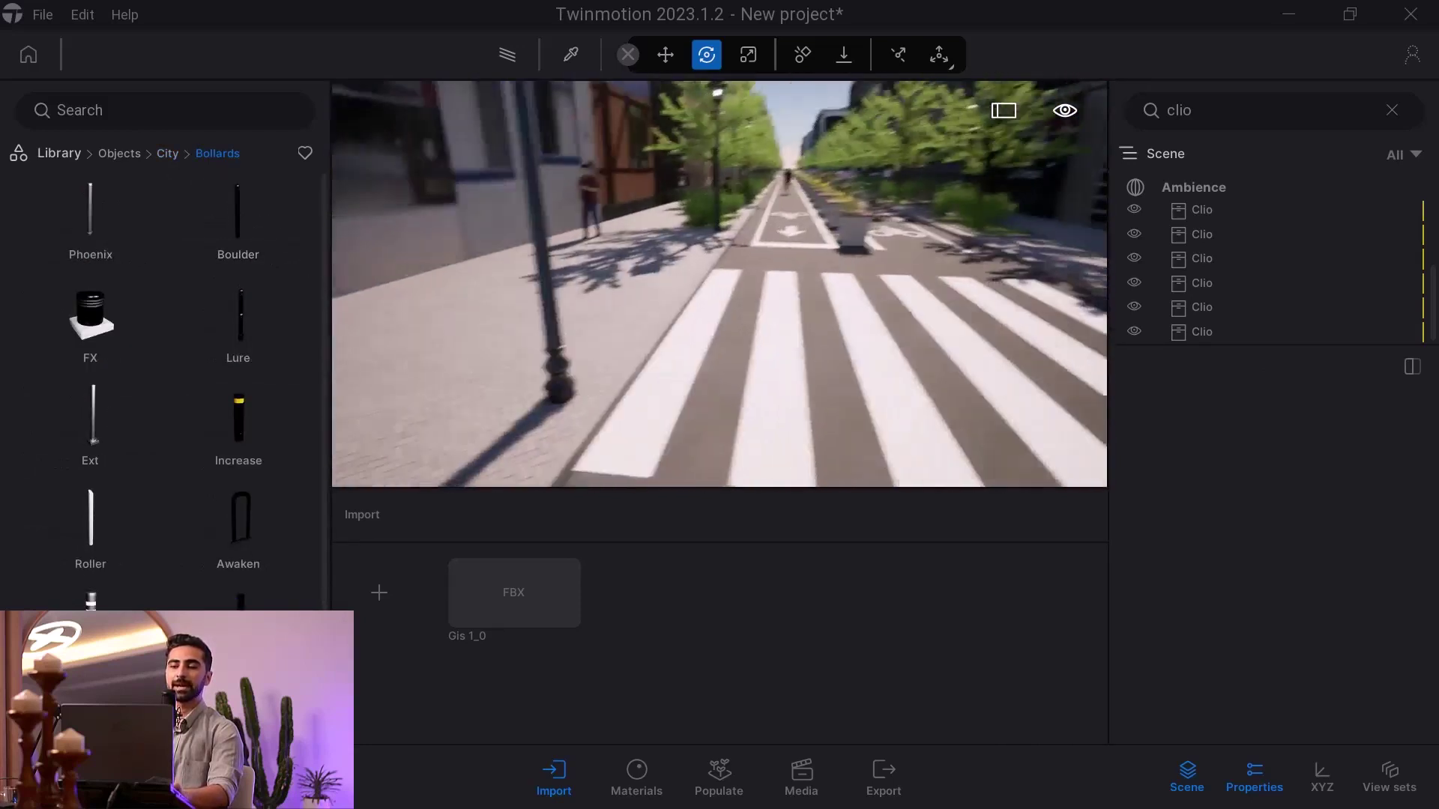
pyautogui.scroll(-3, 206, 523)
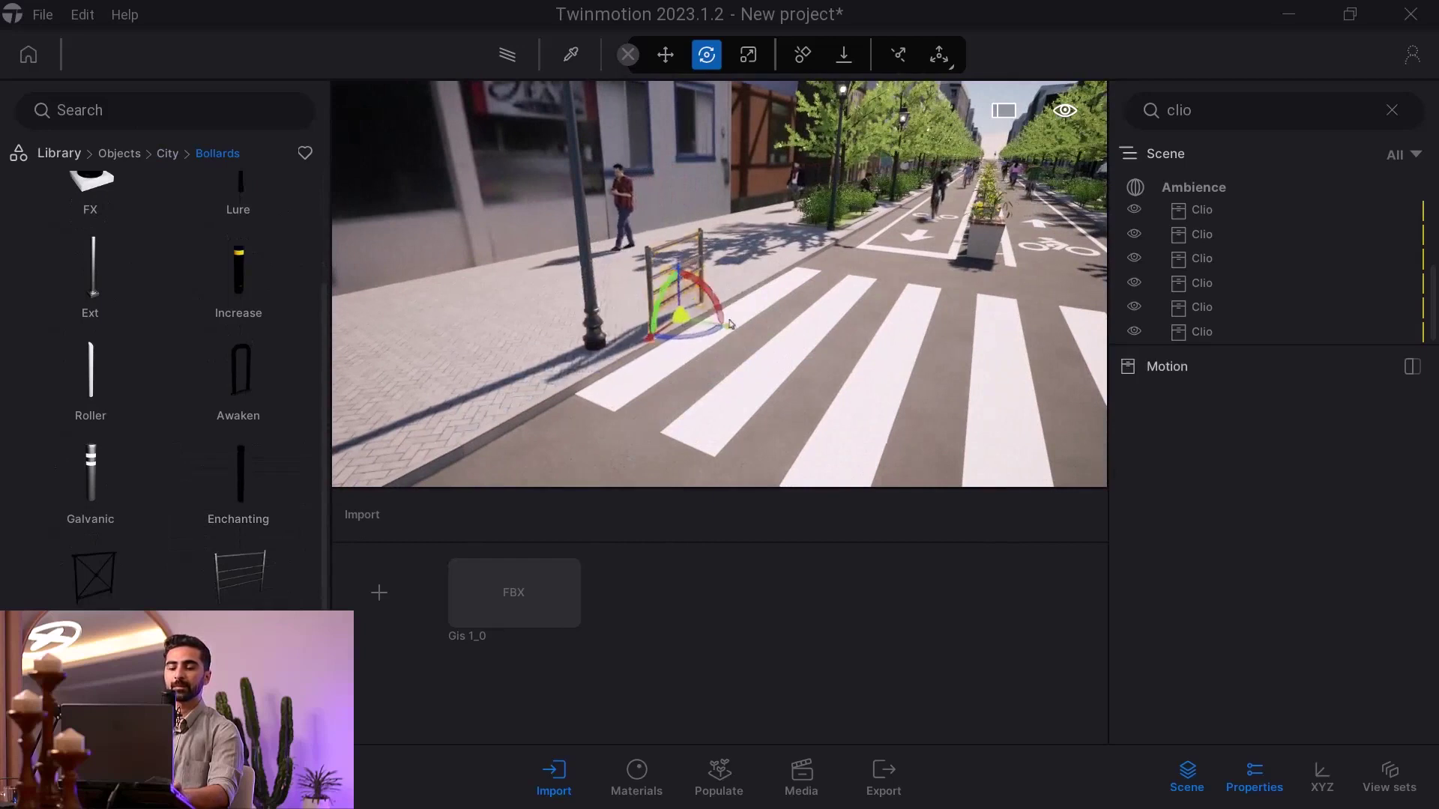
pyautogui.scroll(3, 200, 335)
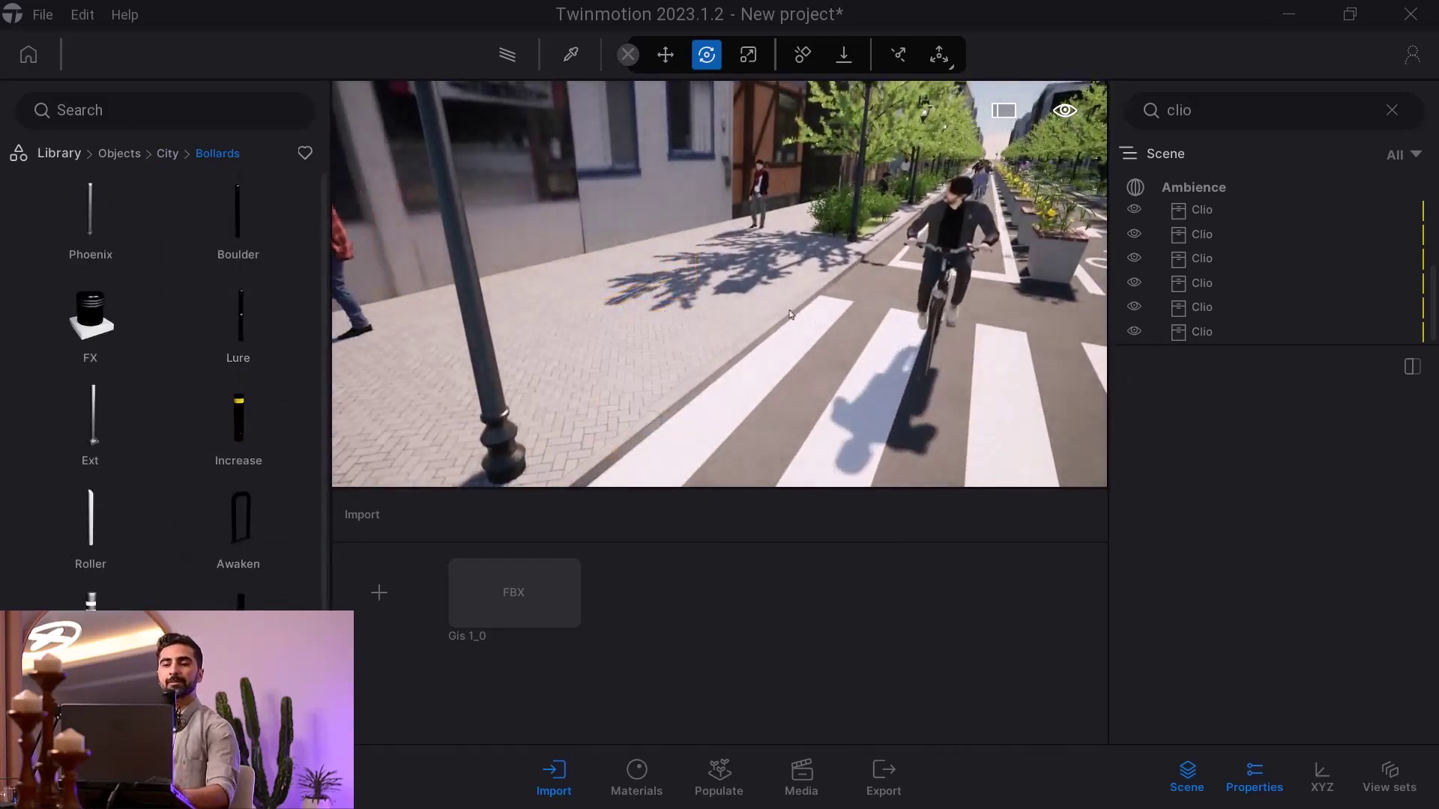
# Place a Cove trash can on the sidewalk near the crosswalk corner
pyautogui.click(167, 155)
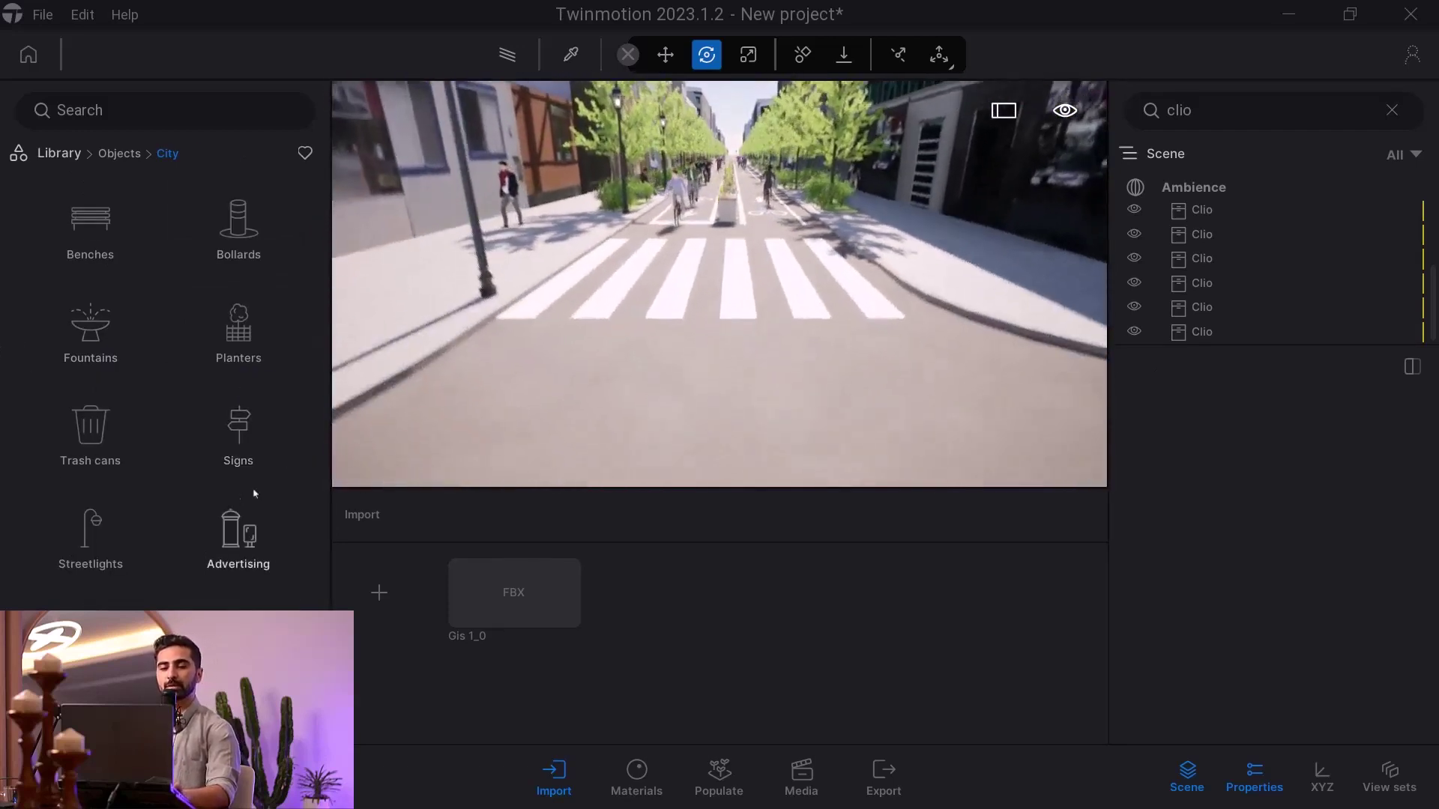
pyautogui.click(103, 422)
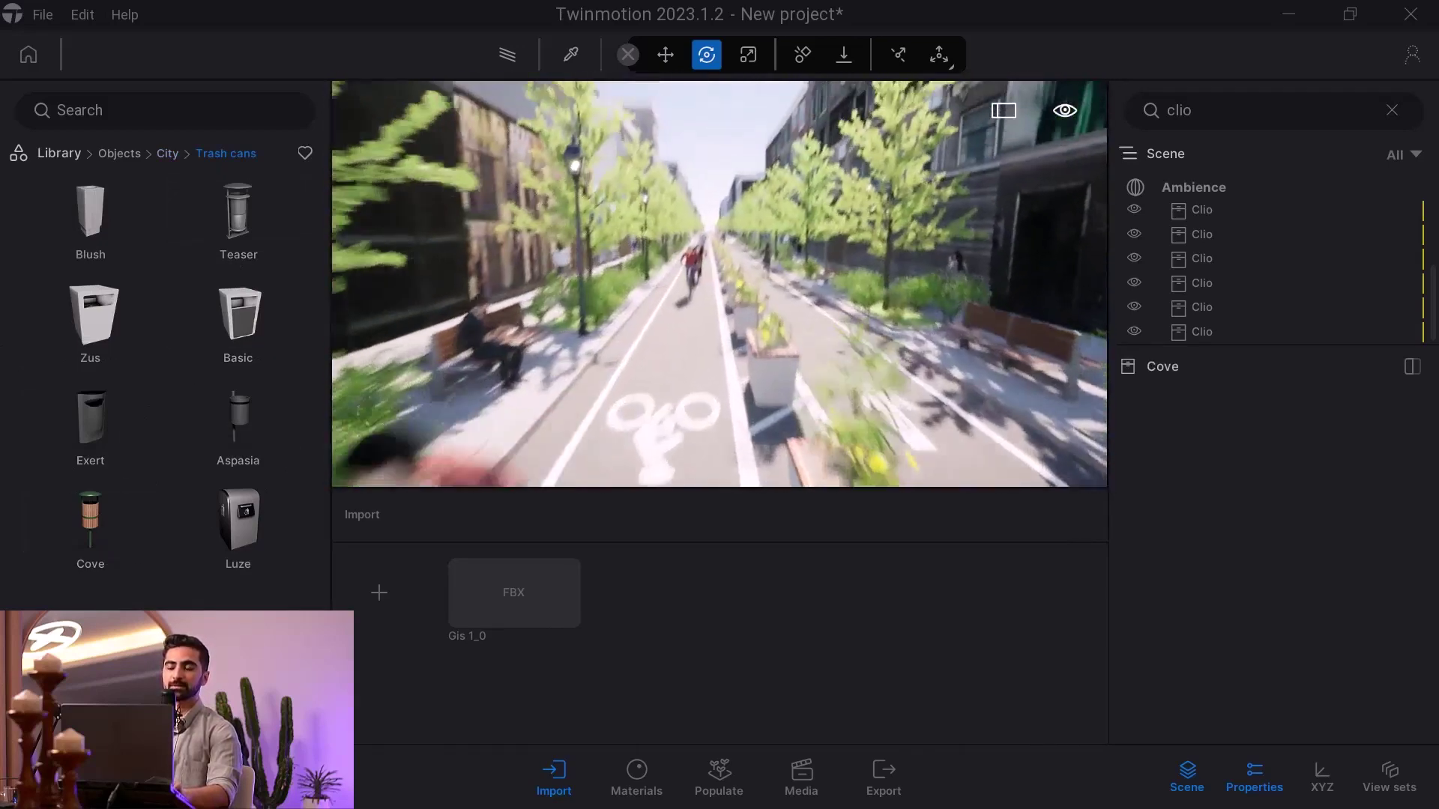
# Create a still image of the street as seen from the crosswalk
pyautogui.click(806, 760)
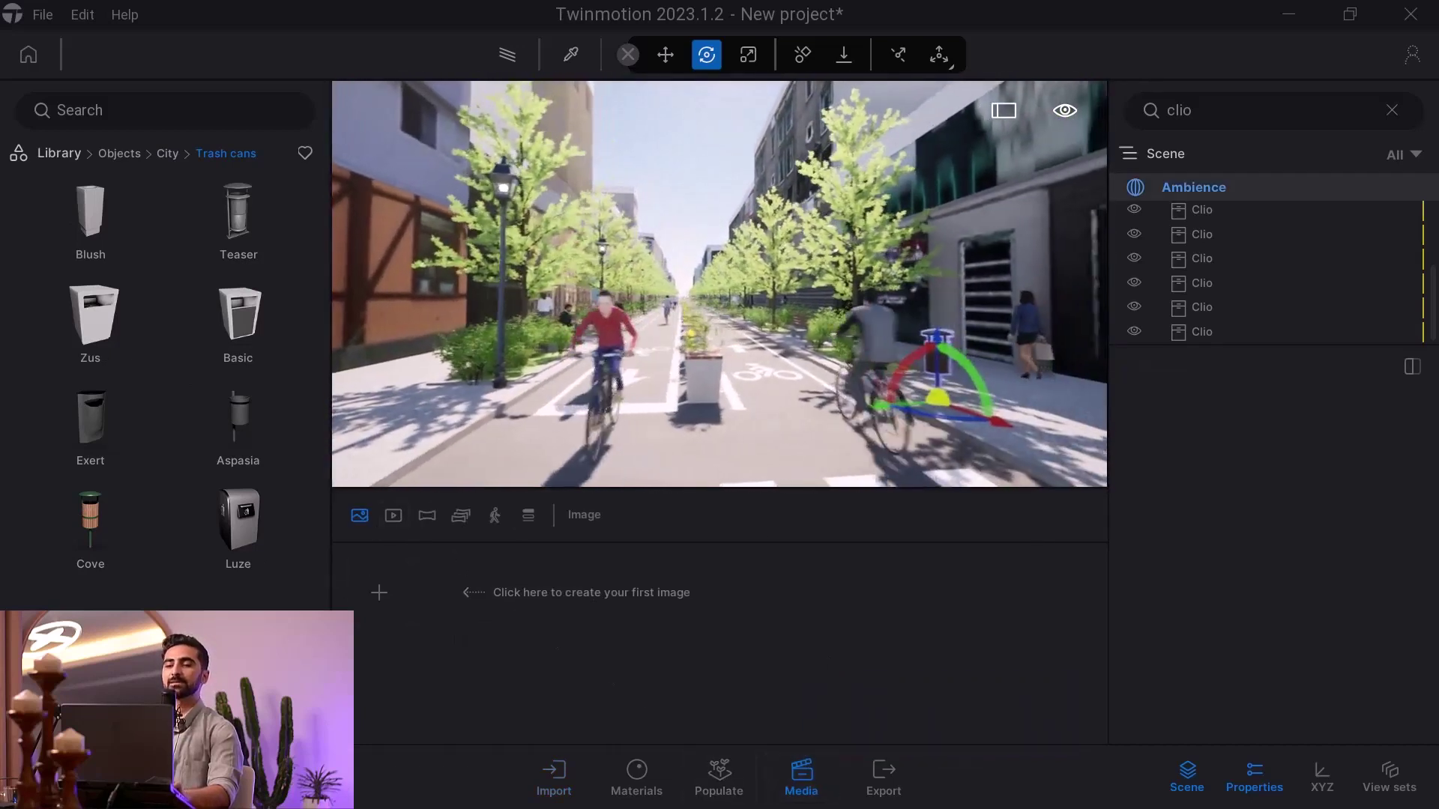
pyautogui.click(397, 613)
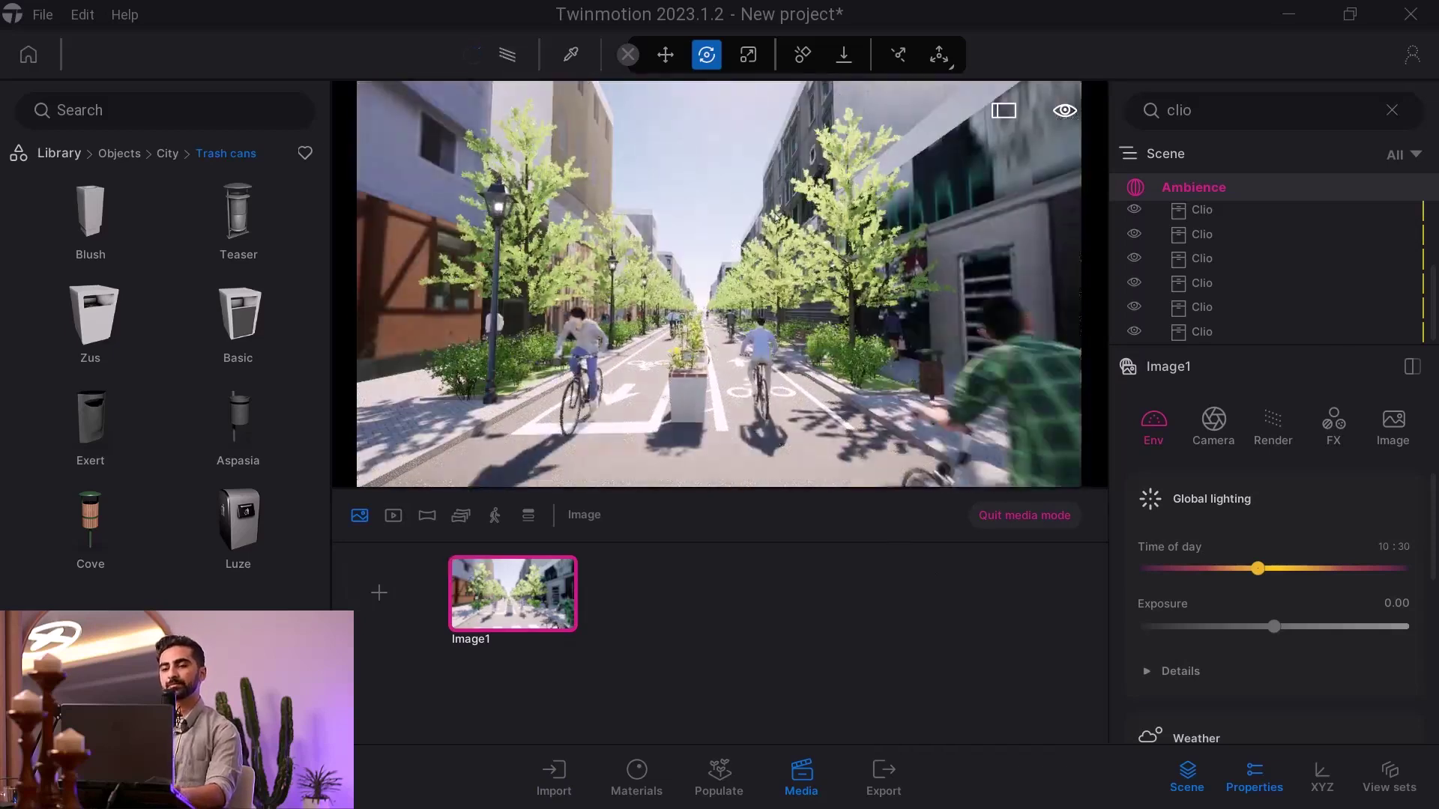
# Create a video with one keyframe along the cycle street and another facing the intersection, and scrub through it
pyautogui.click(393, 515)
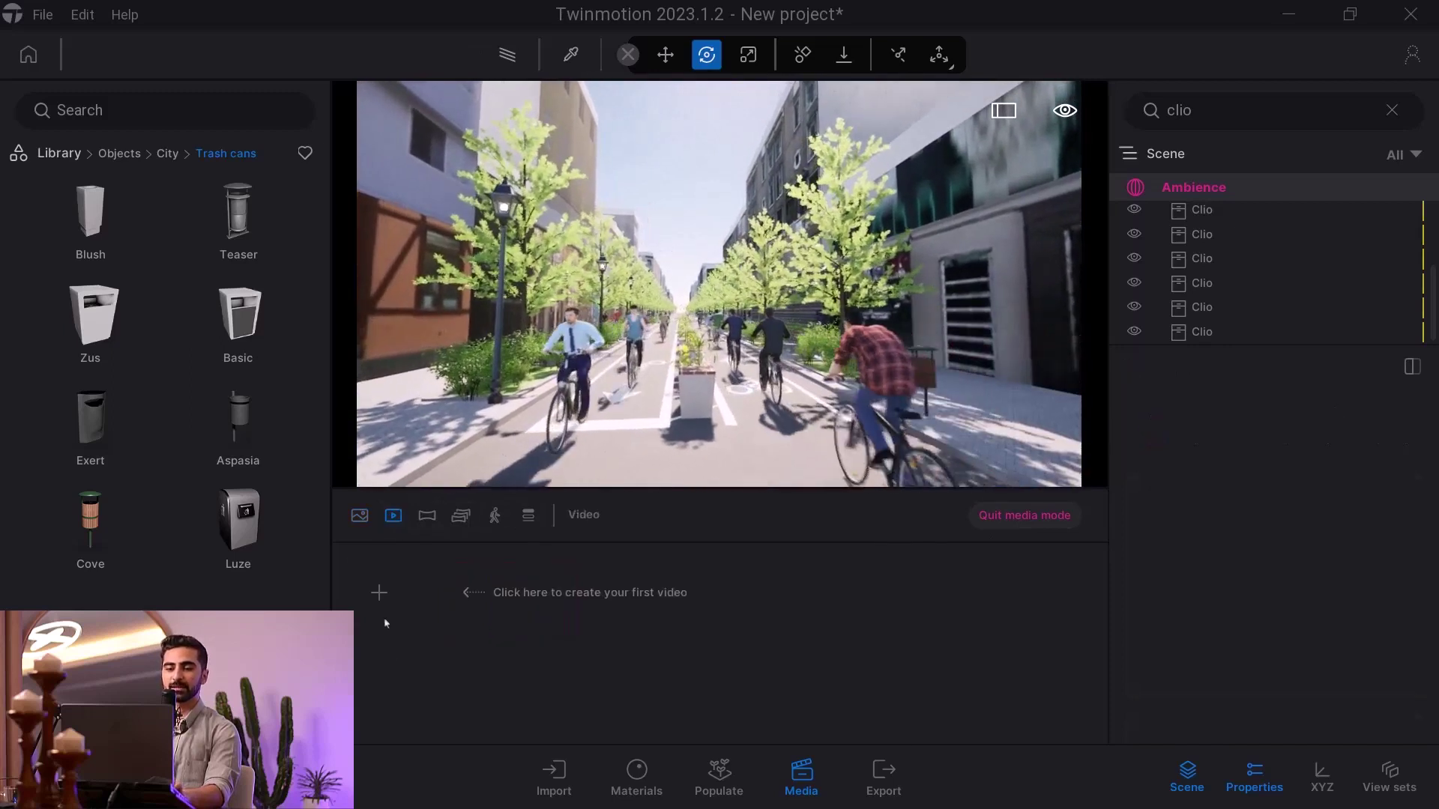
pyautogui.click(379, 593)
pyautogui.moveTo(741, 368); pyautogui.dragTo(734, 368, button='right')
pyautogui.press('w')
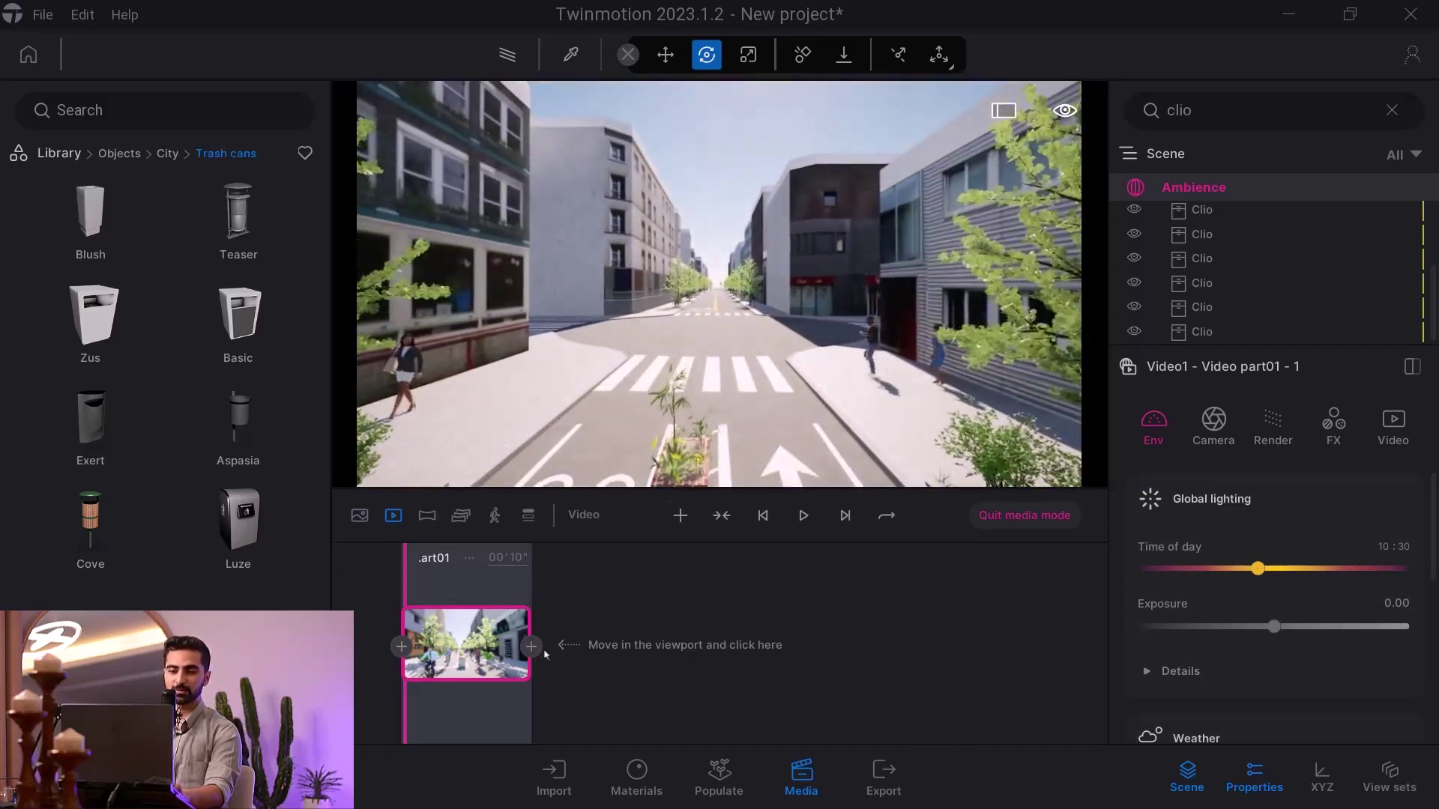
pyautogui.click(750, 567)
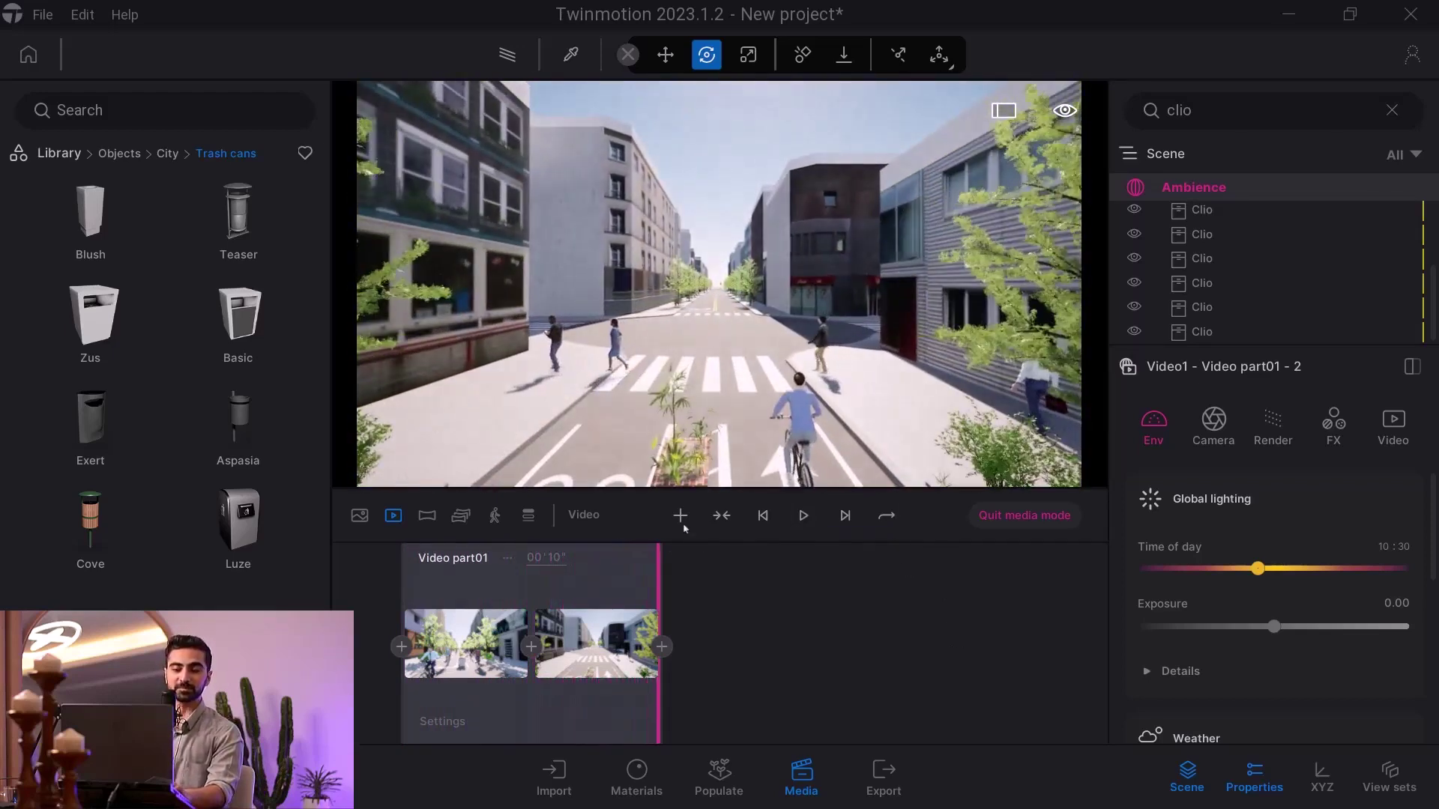
pyautogui.moveTo(660, 576); pyautogui.dragTo(442, 619)
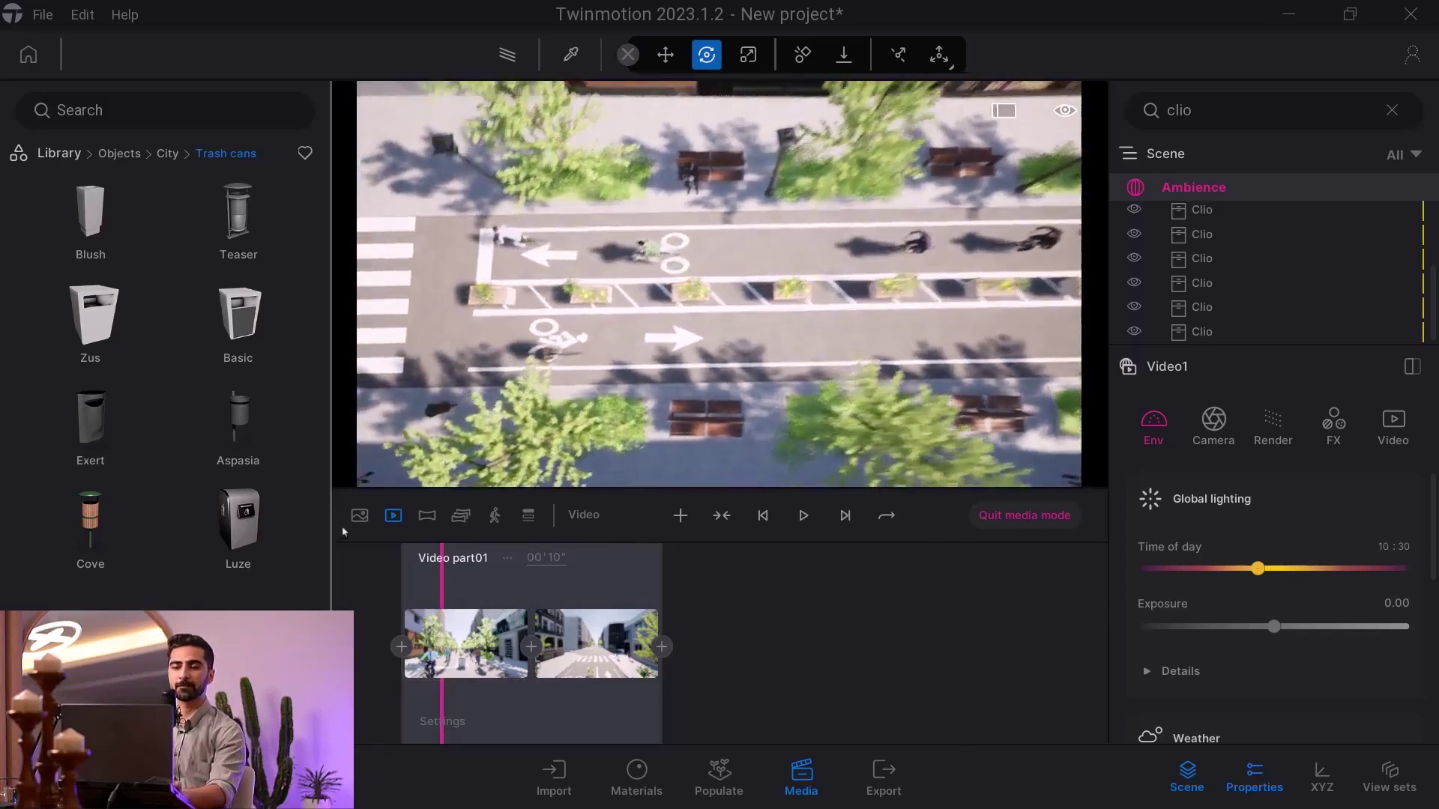
# Create a second video with two top-down keyframes moving along the cycle lanes, and play it back
pyautogui.click(398, 509)
pyautogui.click(381, 593)
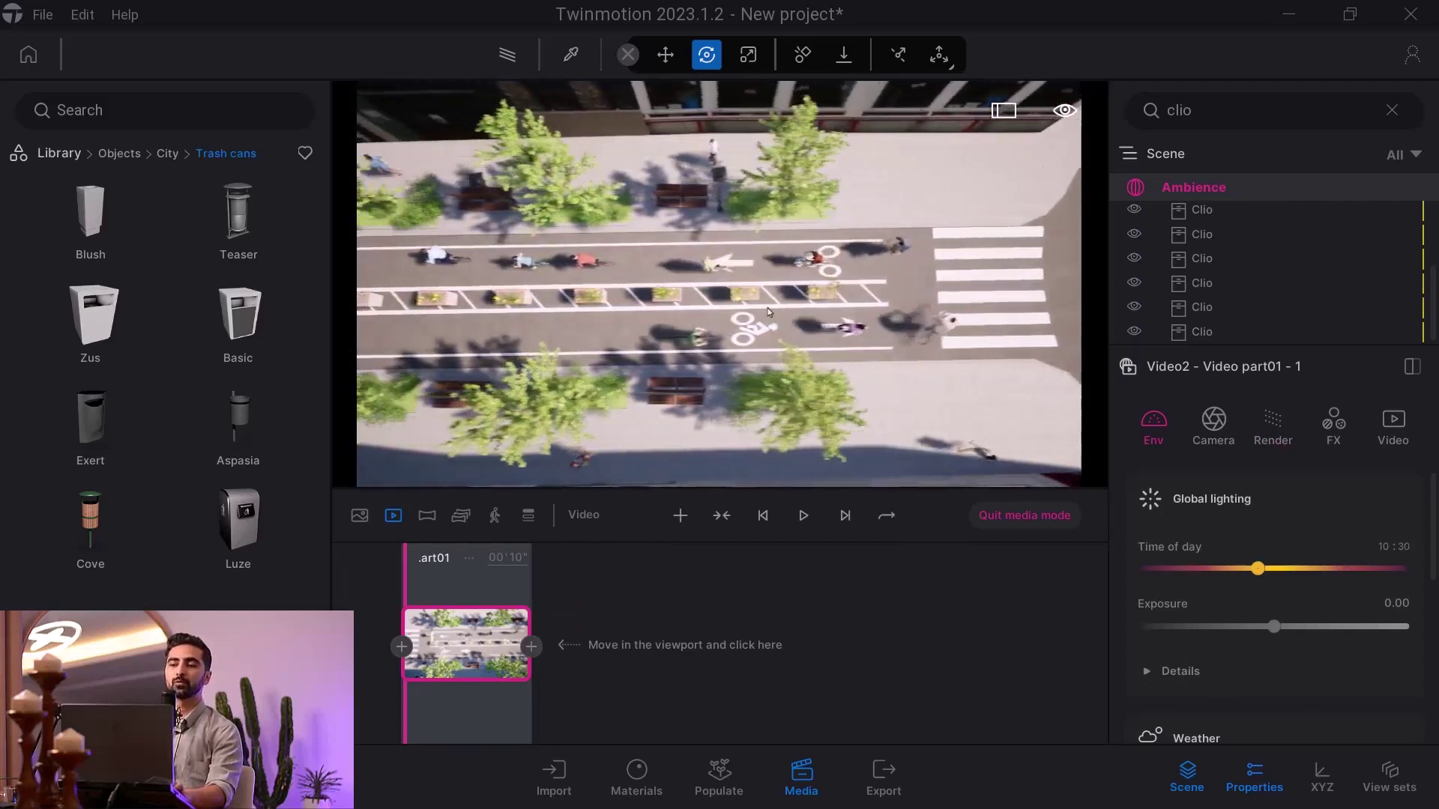
pyautogui.click(531, 645)
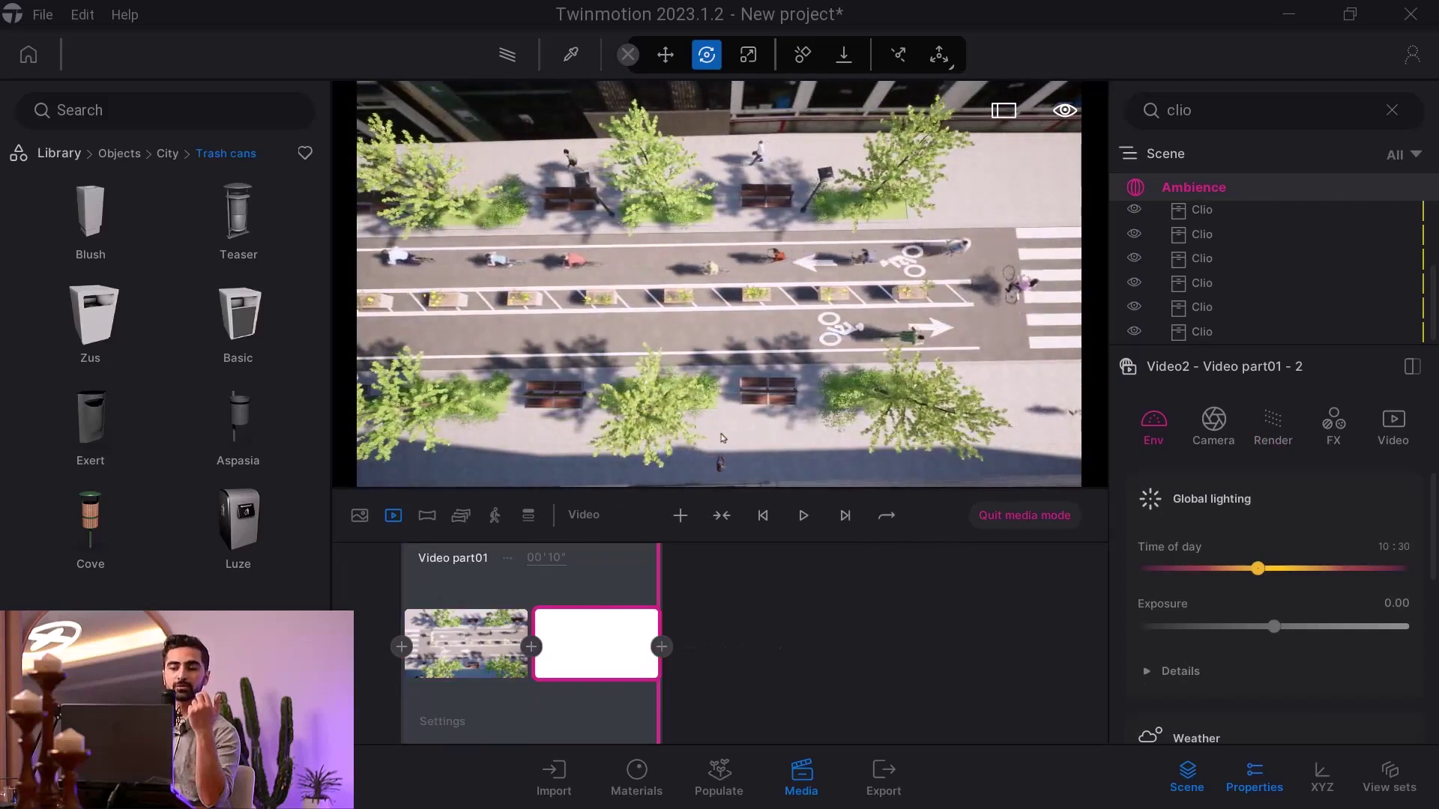
pyautogui.click(803, 517)
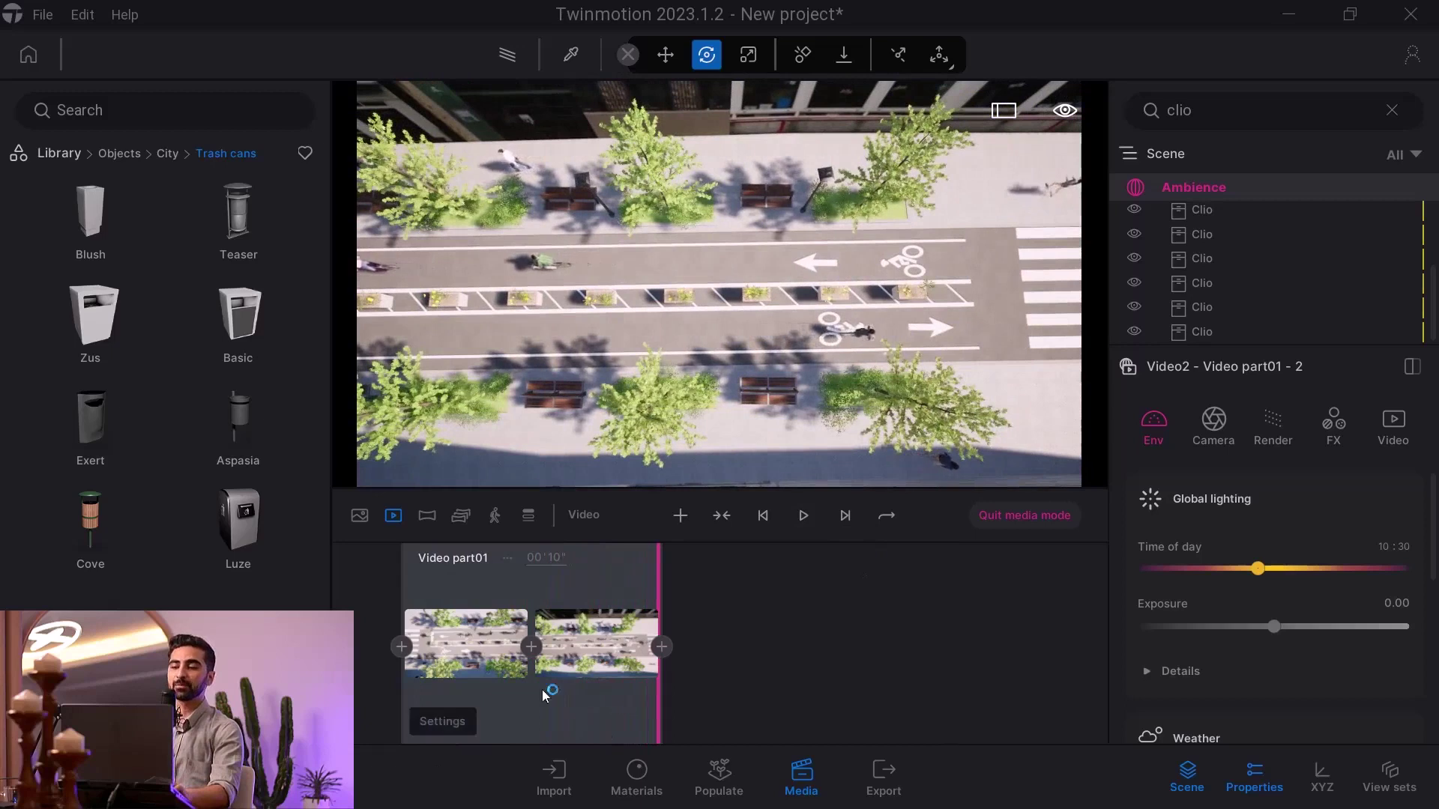
# Open the settings of the second video's Video part01 and set its time of day to 10:30
pyautogui.click(443, 721)
pyautogui.click(1153, 424)
pyautogui.moveTo(1266, 576)
pyautogui.mouseDown()
pyautogui.moveTo(1358, 569)
pyautogui.moveTo(1346, 553)
pyautogui.moveTo(1257, 568)
pyautogui.mouseUp()
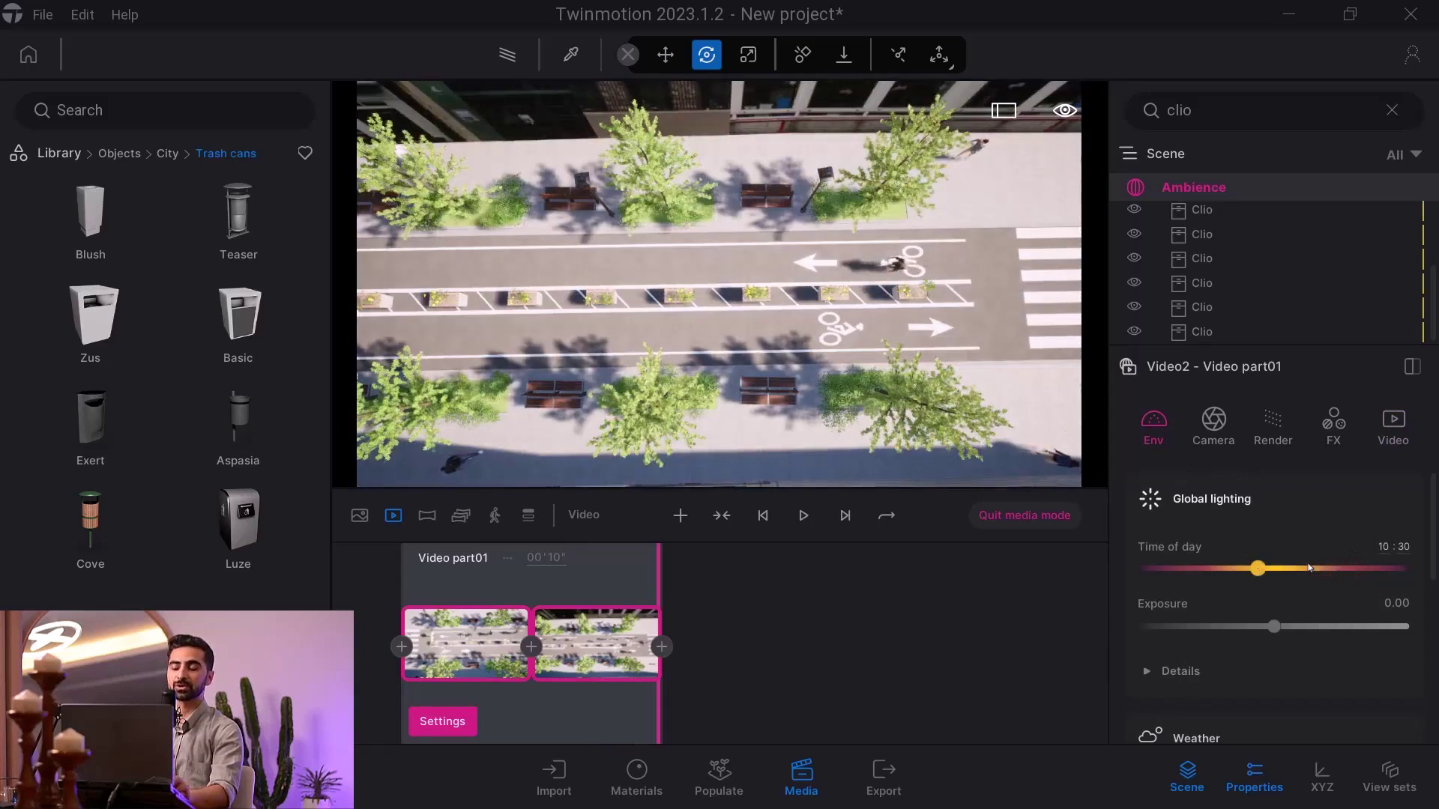
# Set the second video's weather to clearing after rain, about three quarters of the way through the sun-rain-sun range
pyautogui.scroll(-4, 1232, 539)
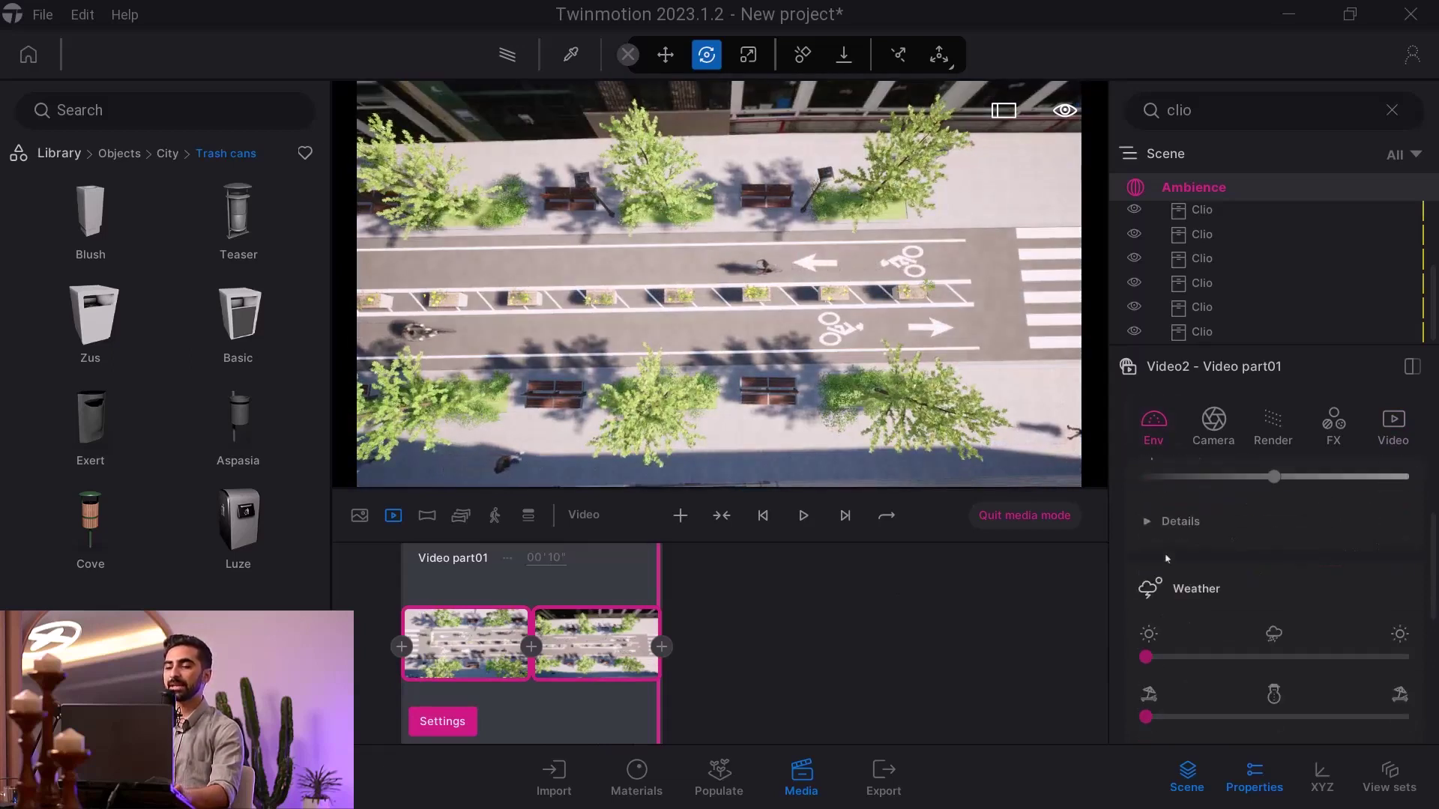
pyautogui.moveTo(1144, 538); pyautogui.dragTo(1356, 490)
pyautogui.scroll(3, 870, 319)
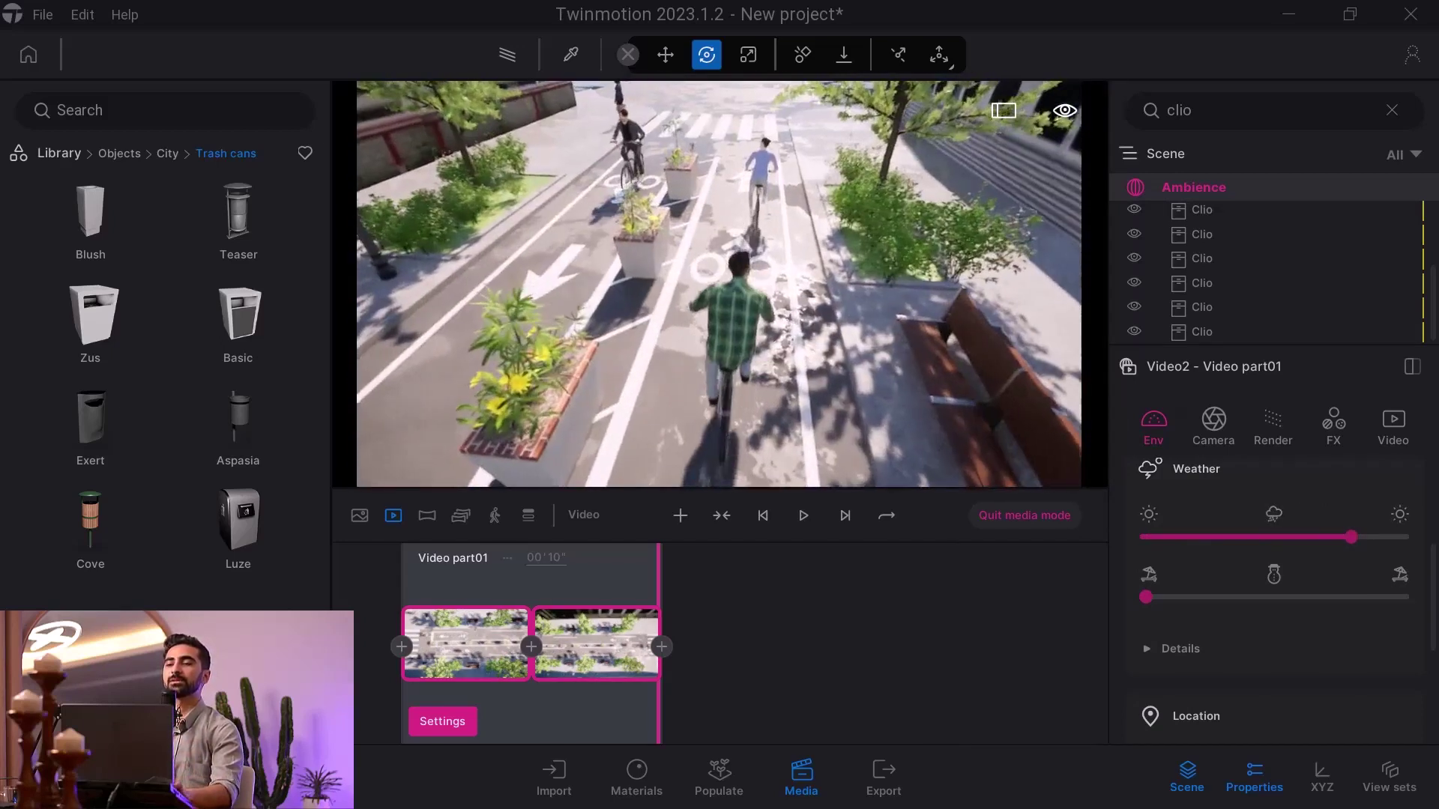
pyautogui.moveTo(1351, 558)
pyautogui.mouseDown()
pyautogui.moveTo(1258, 562)
pyautogui.moveTo(1173, 590)
pyautogui.moveTo(1322, 539)
pyautogui.moveTo(1378, 539)
pyautogui.moveTo(1350, 543)
pyautogui.mouseUp()
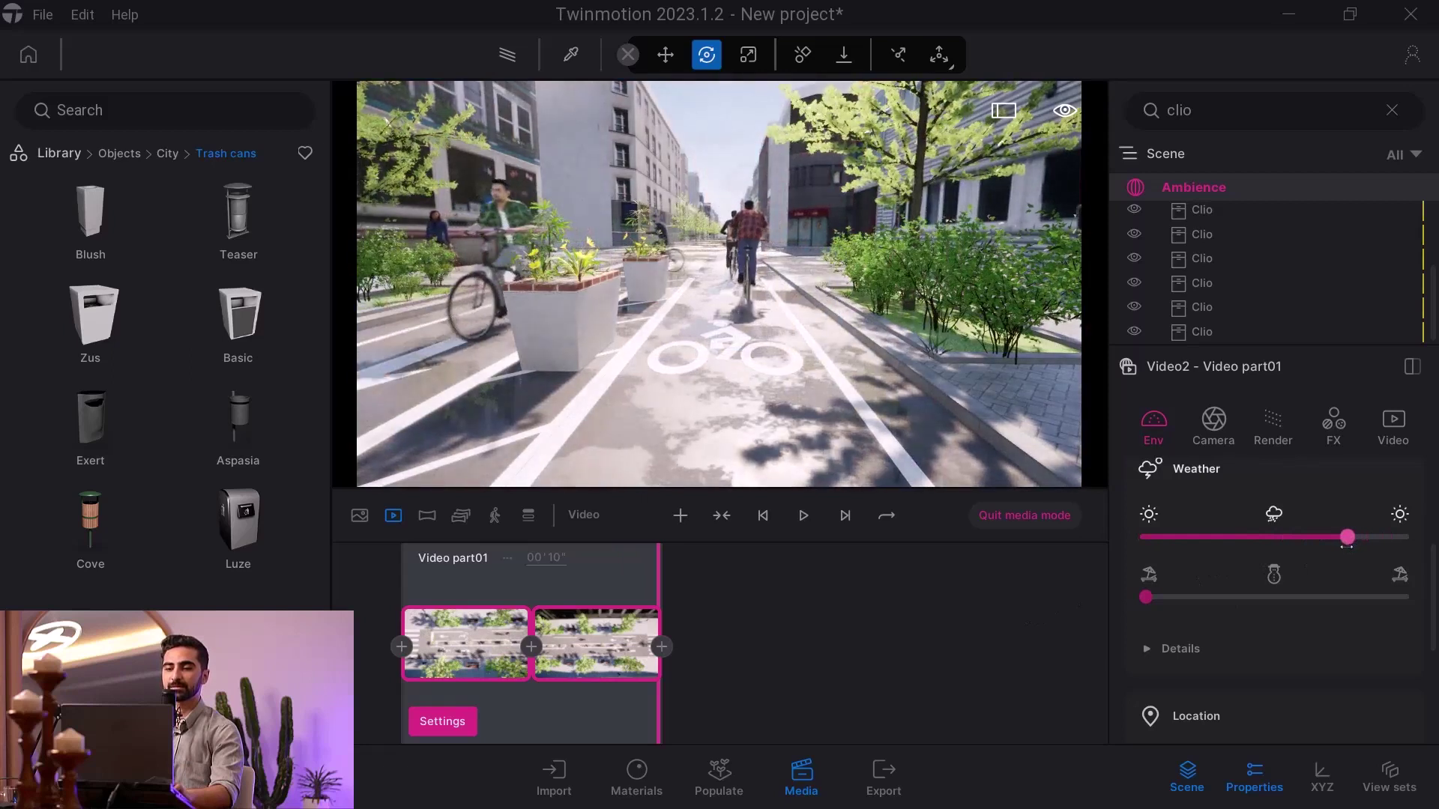
pyautogui.moveTo(1352, 541); pyautogui.dragTo(1347, 540)
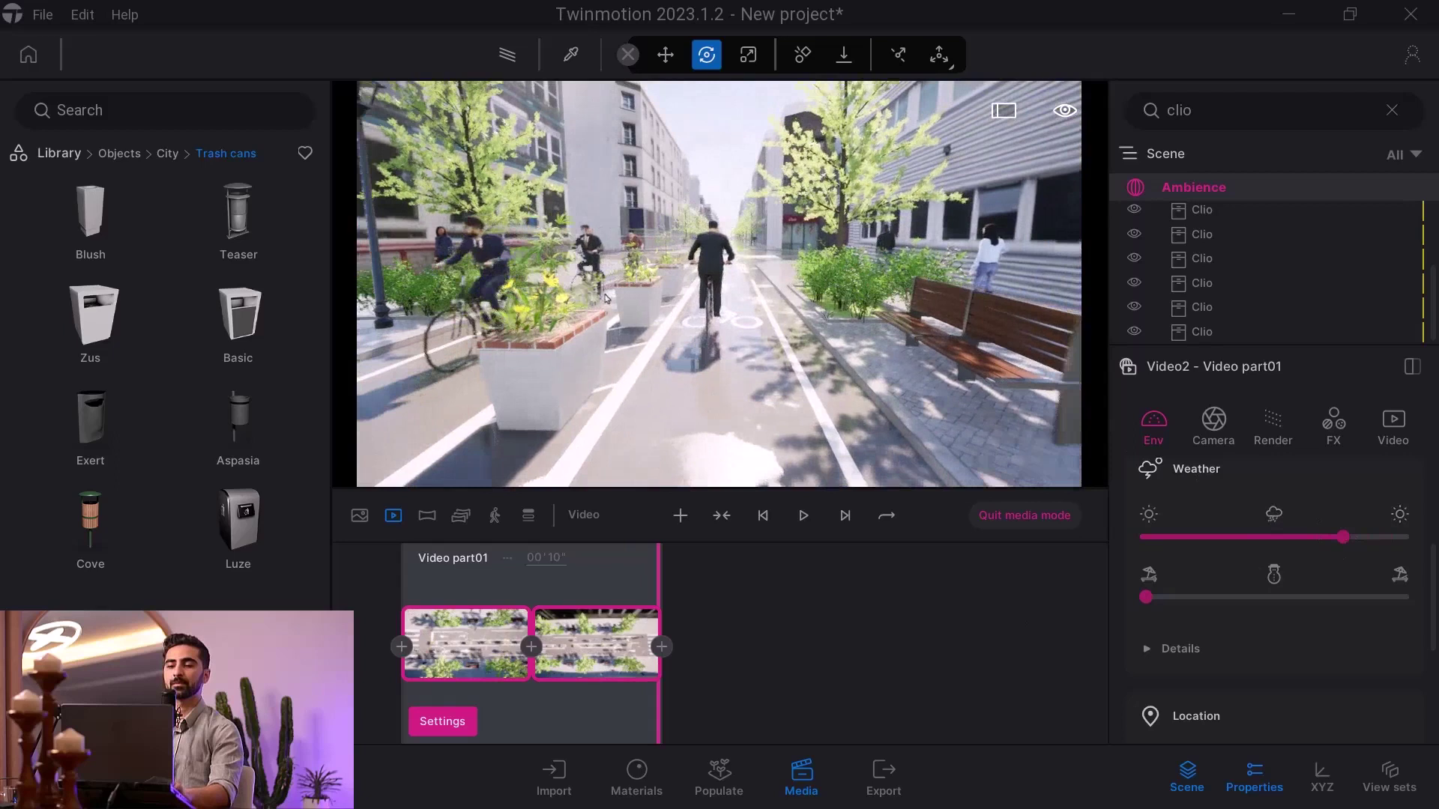
# Open the settings of the first video's Video part01 and set its weather to clearing after rain, well past the rain midpoint
pyautogui.click(395, 516)
pyautogui.click(513, 597)
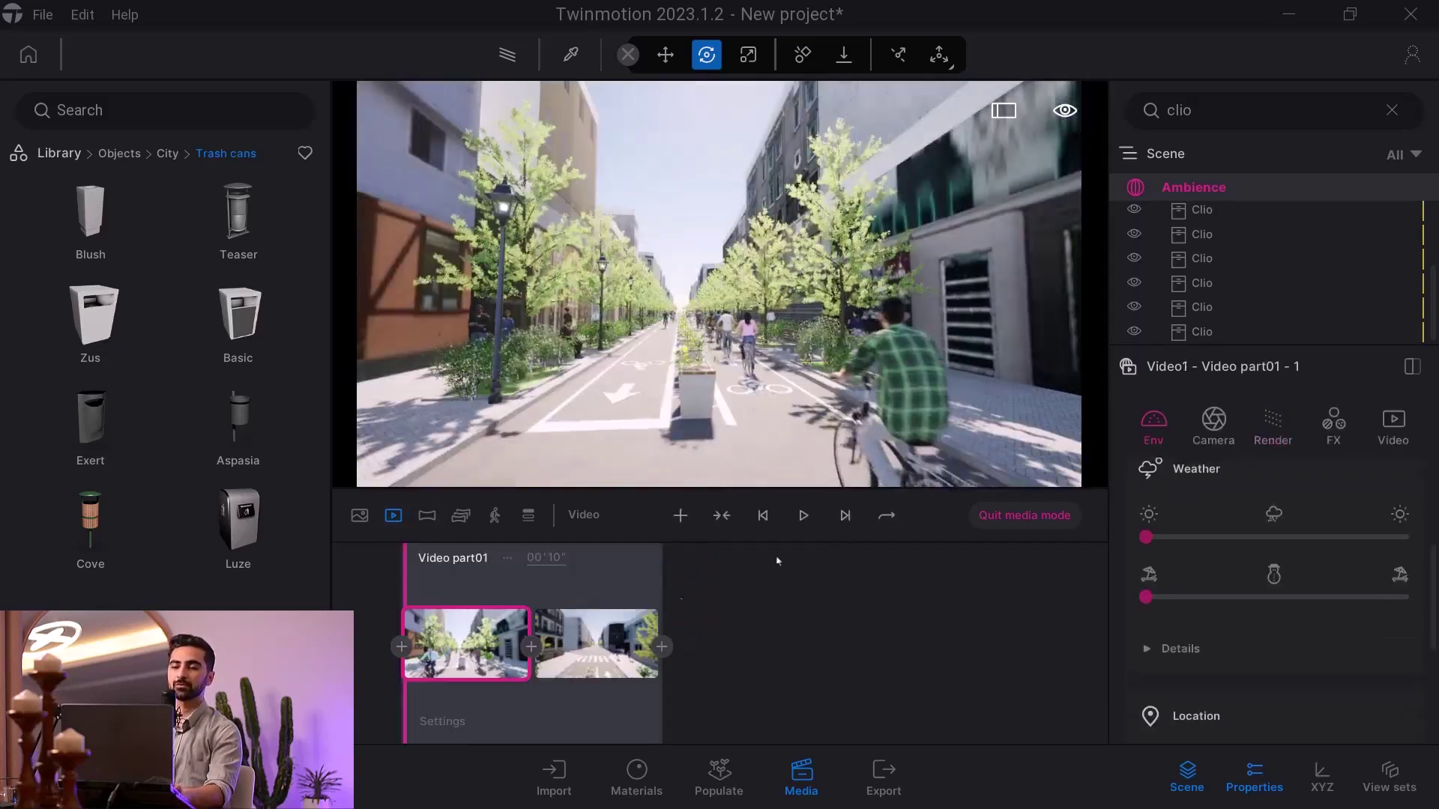
pyautogui.click(1164, 437)
pyautogui.scroll(-8, 1211, 634)
pyautogui.scroll(5, 1240, 596)
pyautogui.moveTo(1147, 597); pyautogui.dragTo(1235, 600)
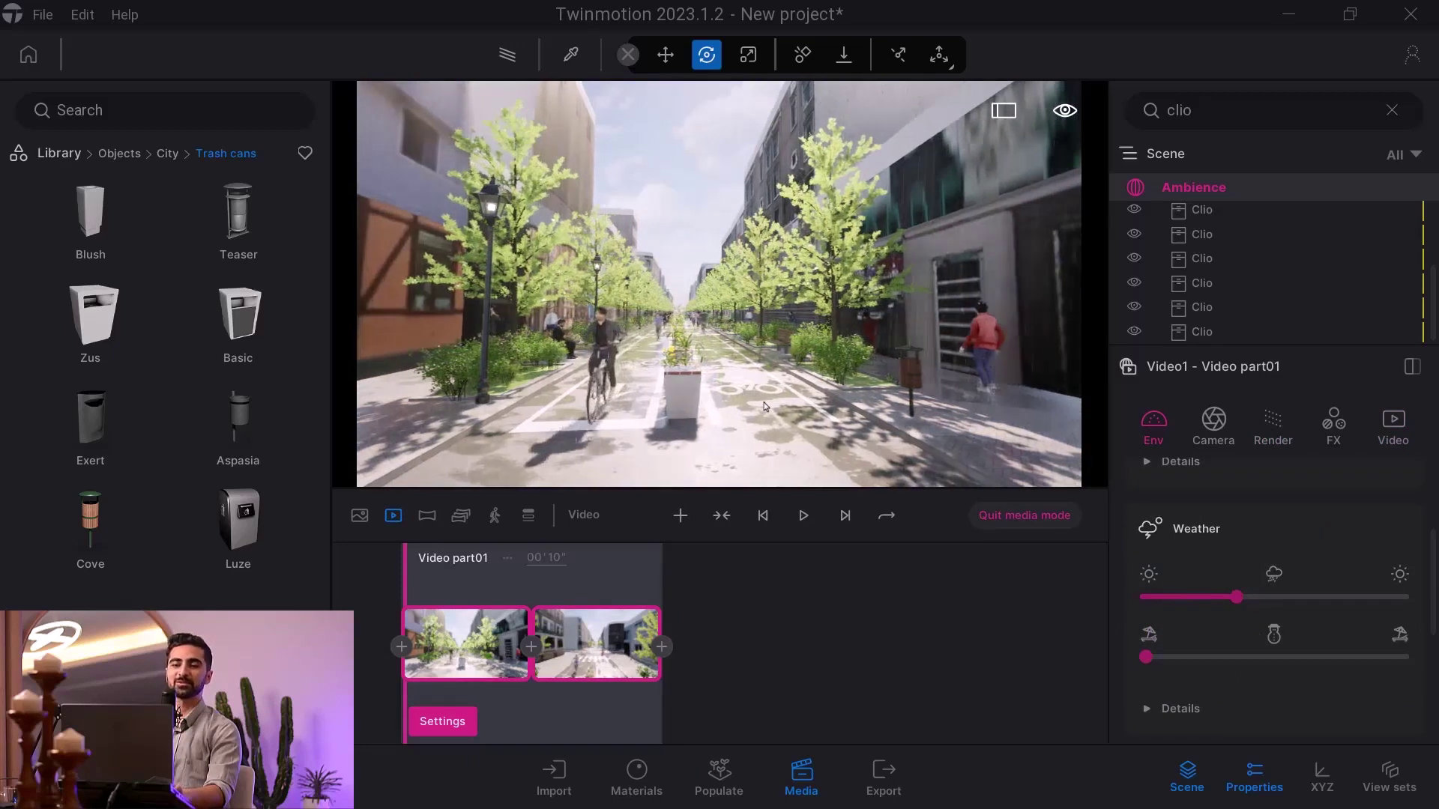
pyautogui.click(1351, 597)
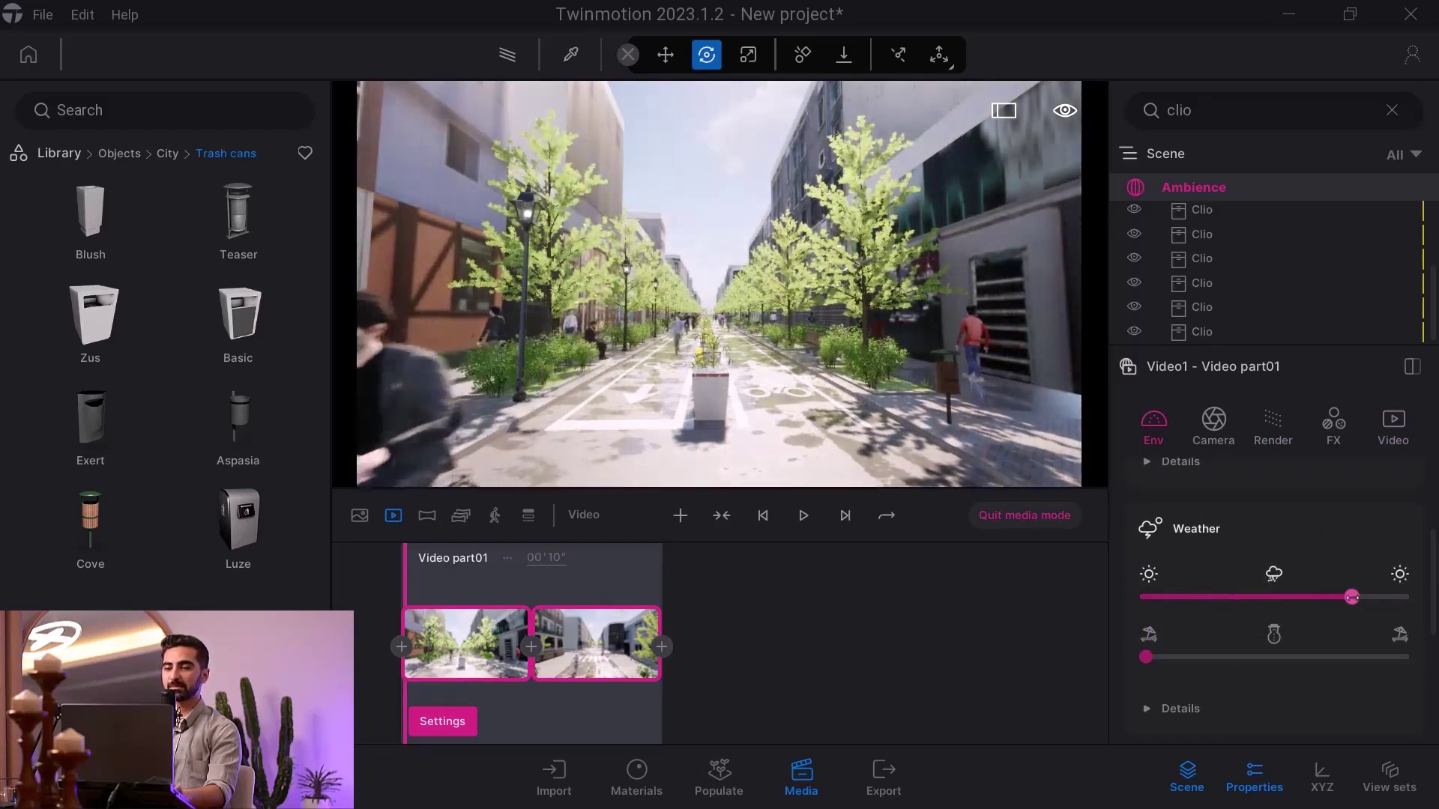
pyautogui.click(1363, 597)
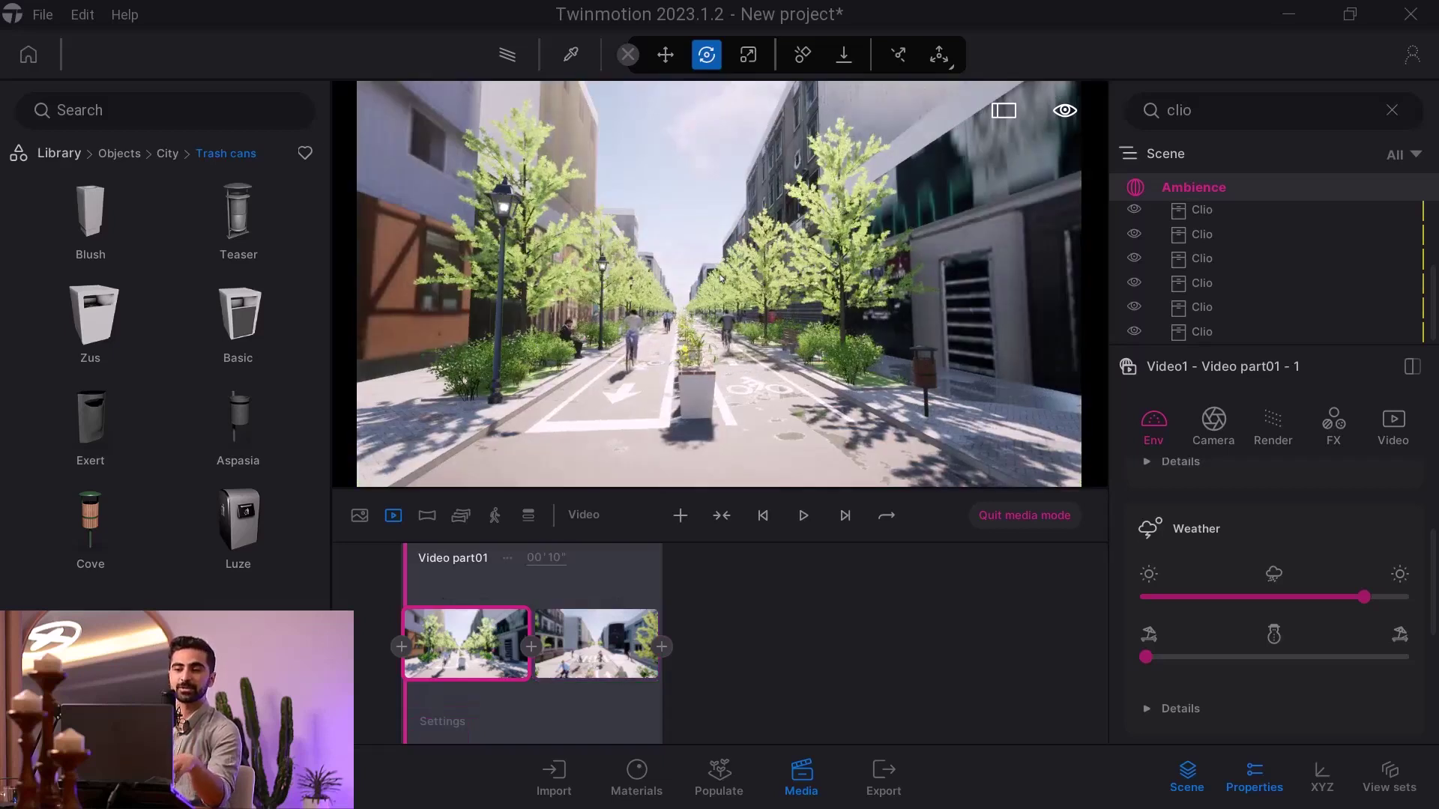
pyautogui.moveTo(470, 643)
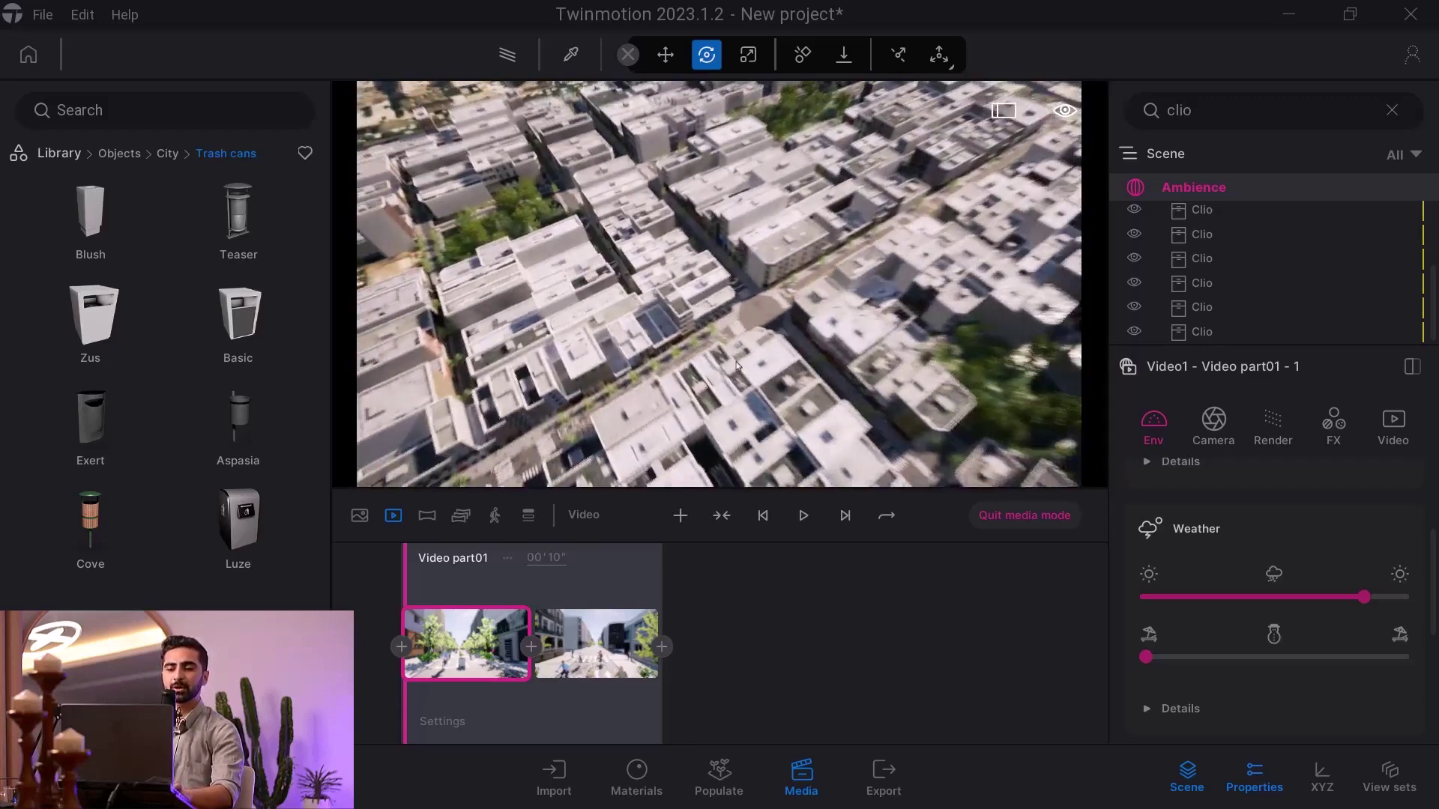
# Choose the Vehicle Path tool, switch to the Top view to frame the city grid, and turn off the Path tracer
pyautogui.click(713, 775)
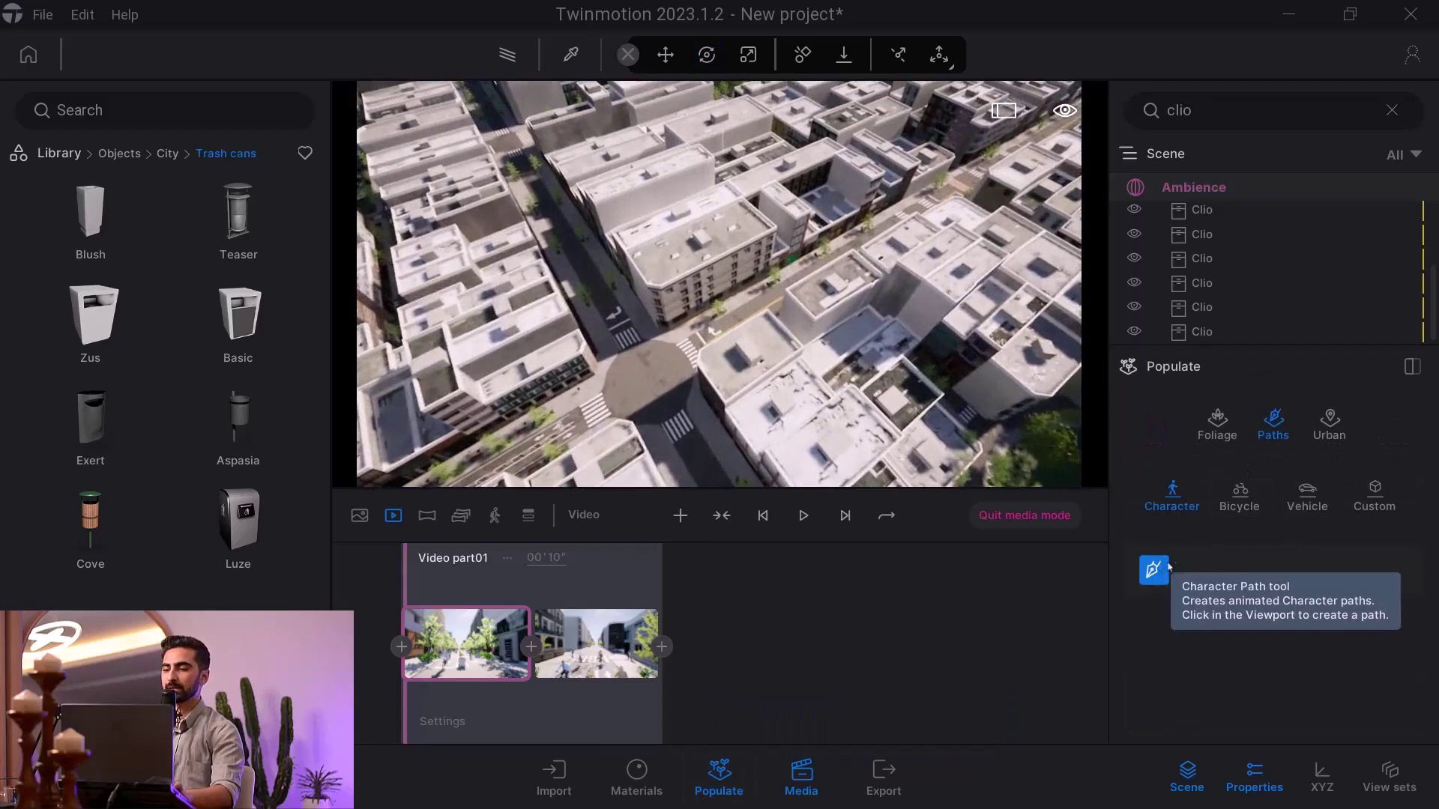
pyautogui.click(1305, 491)
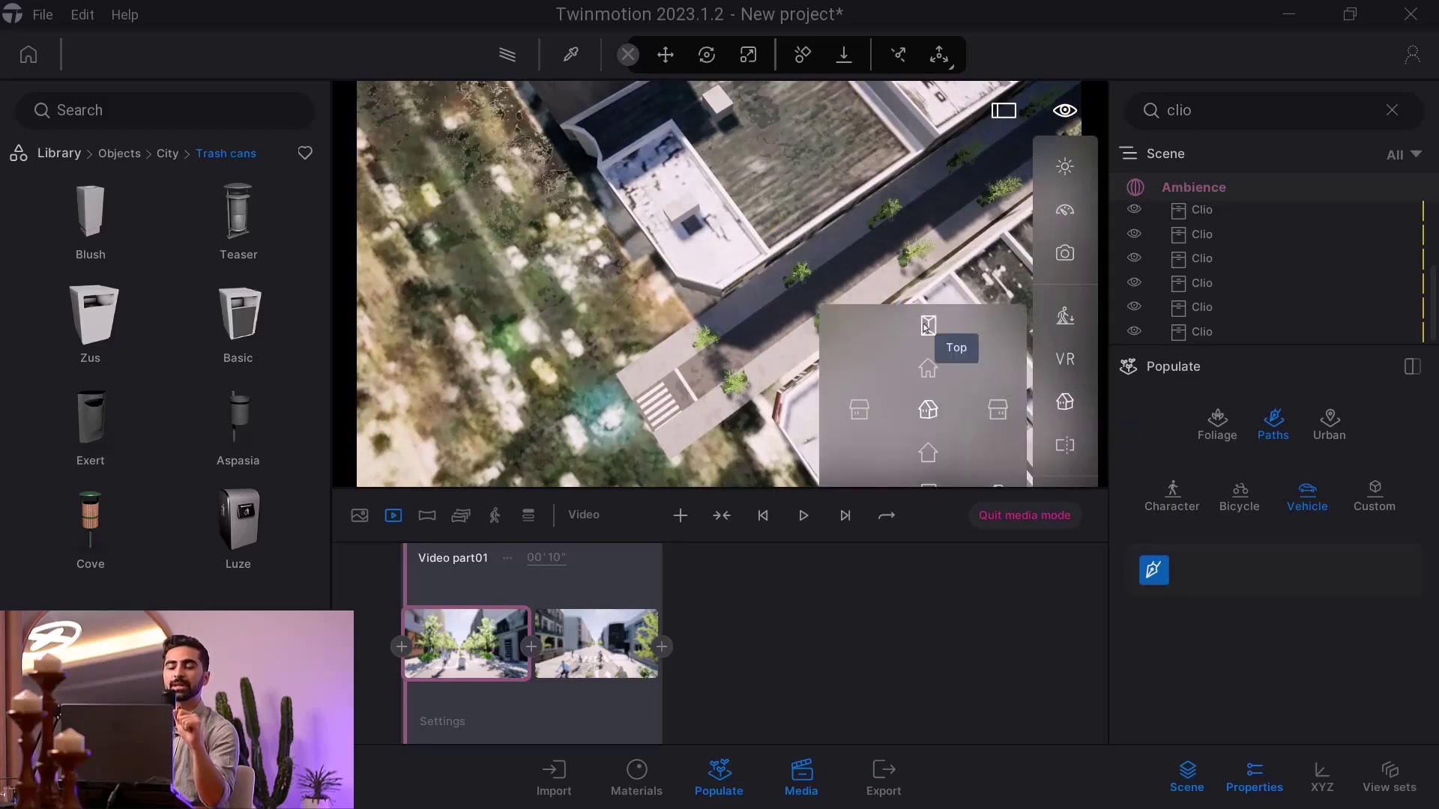
pyautogui.click(927, 326)
pyautogui.scroll(-10, 766, 223)
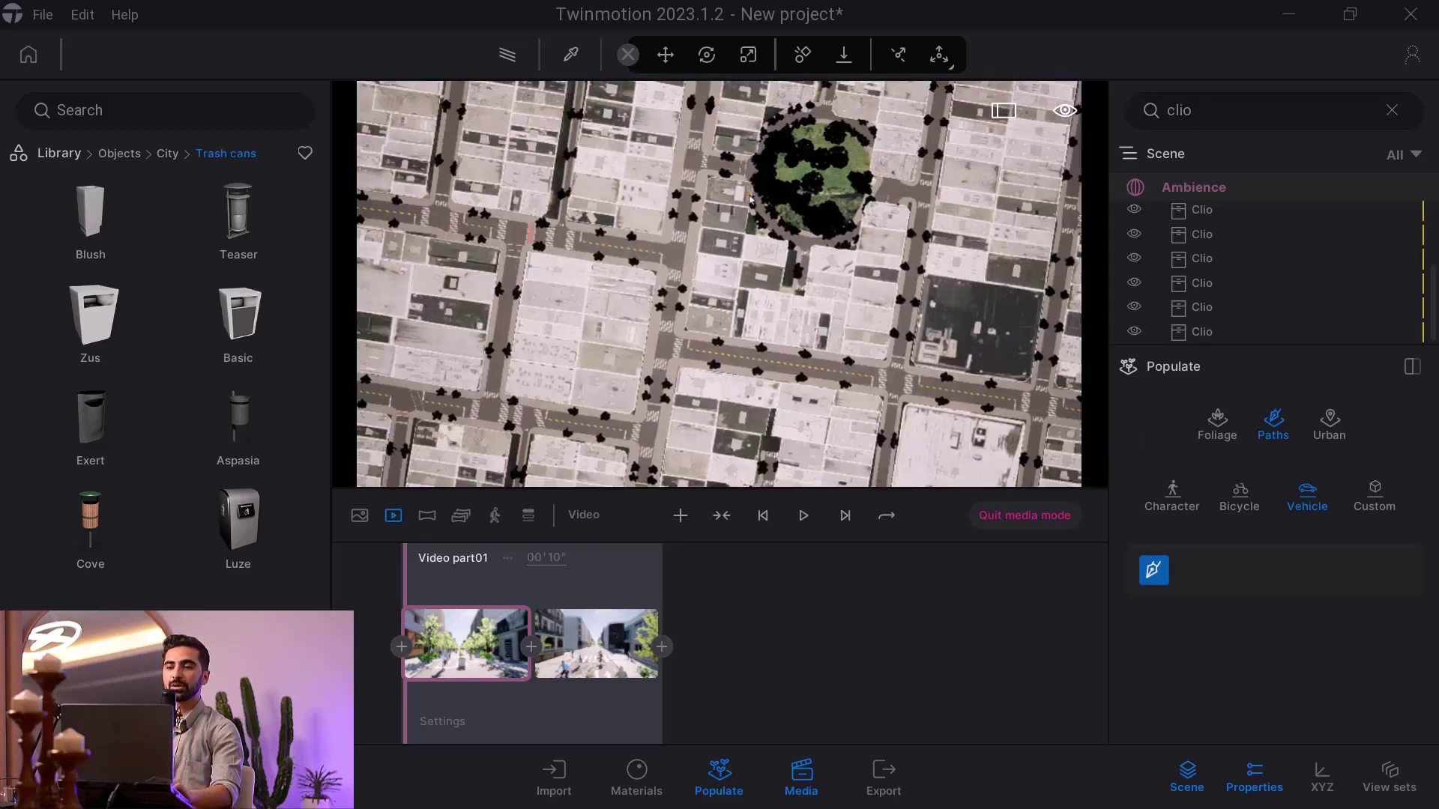
pyautogui.scroll(5, 821, 304)
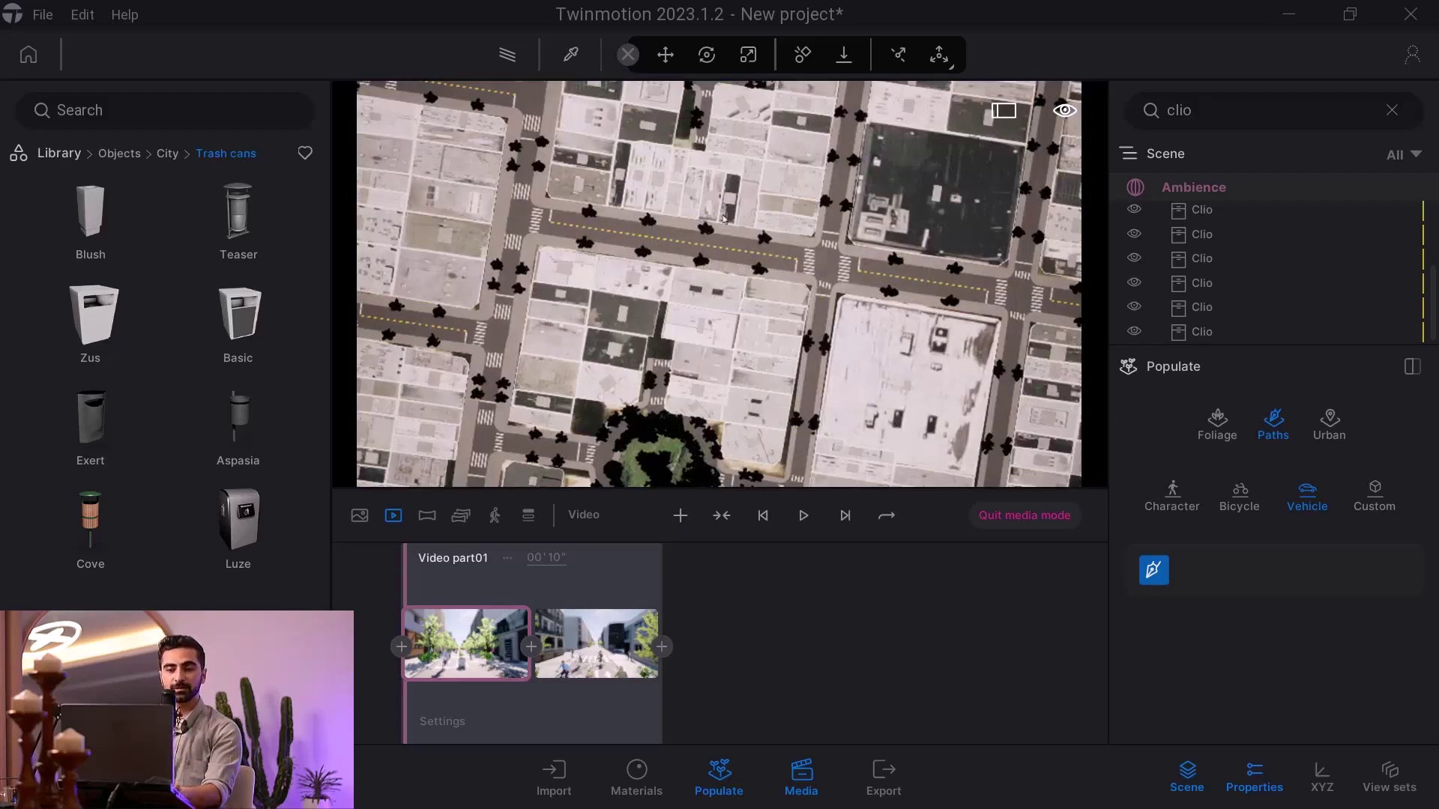
pyautogui.moveTo(488, 181); pyautogui.dragTo(935, 240, button='middle')
pyautogui.scroll(-10, 525, 221)
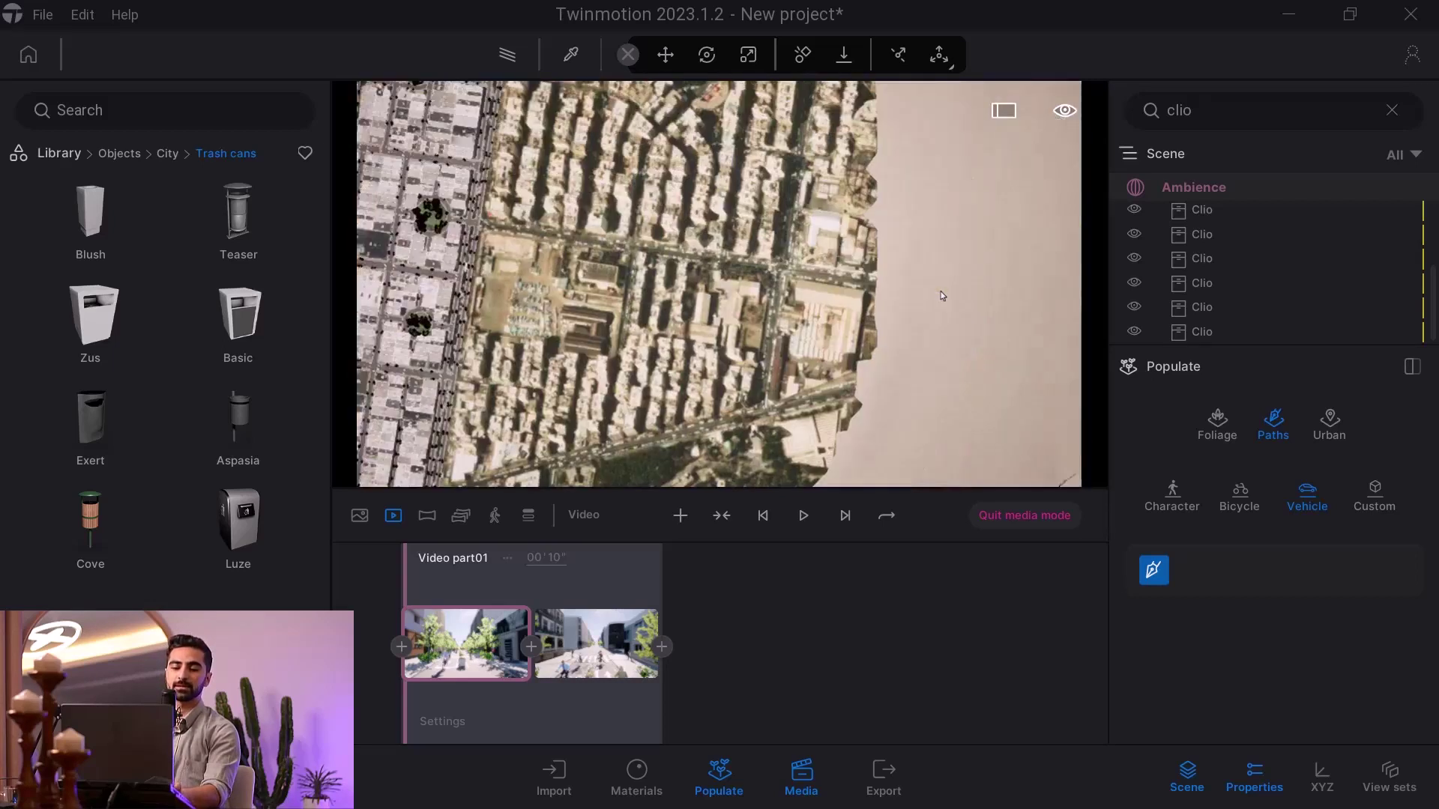
pyautogui.click(749, 273)
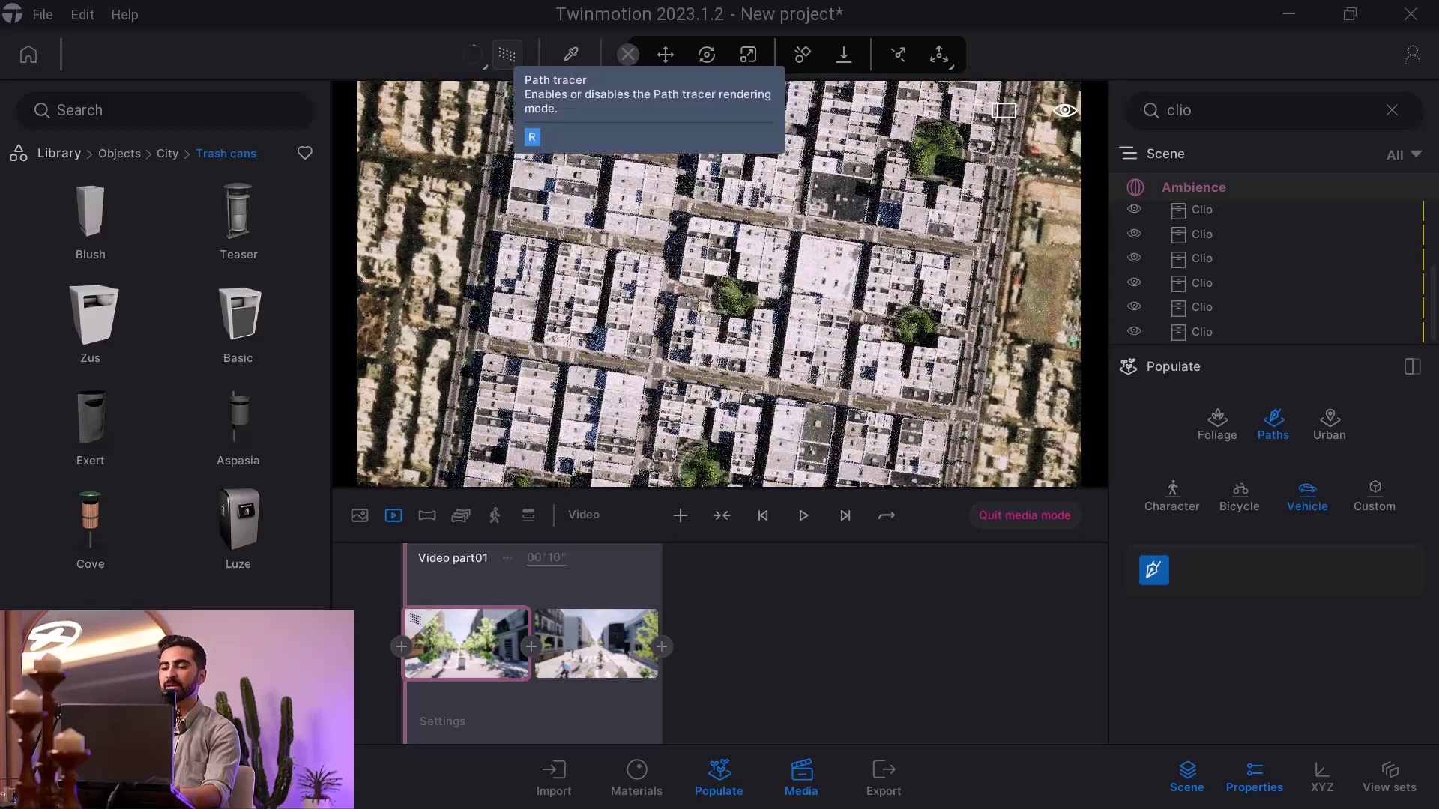
pyautogui.click(506, 55)
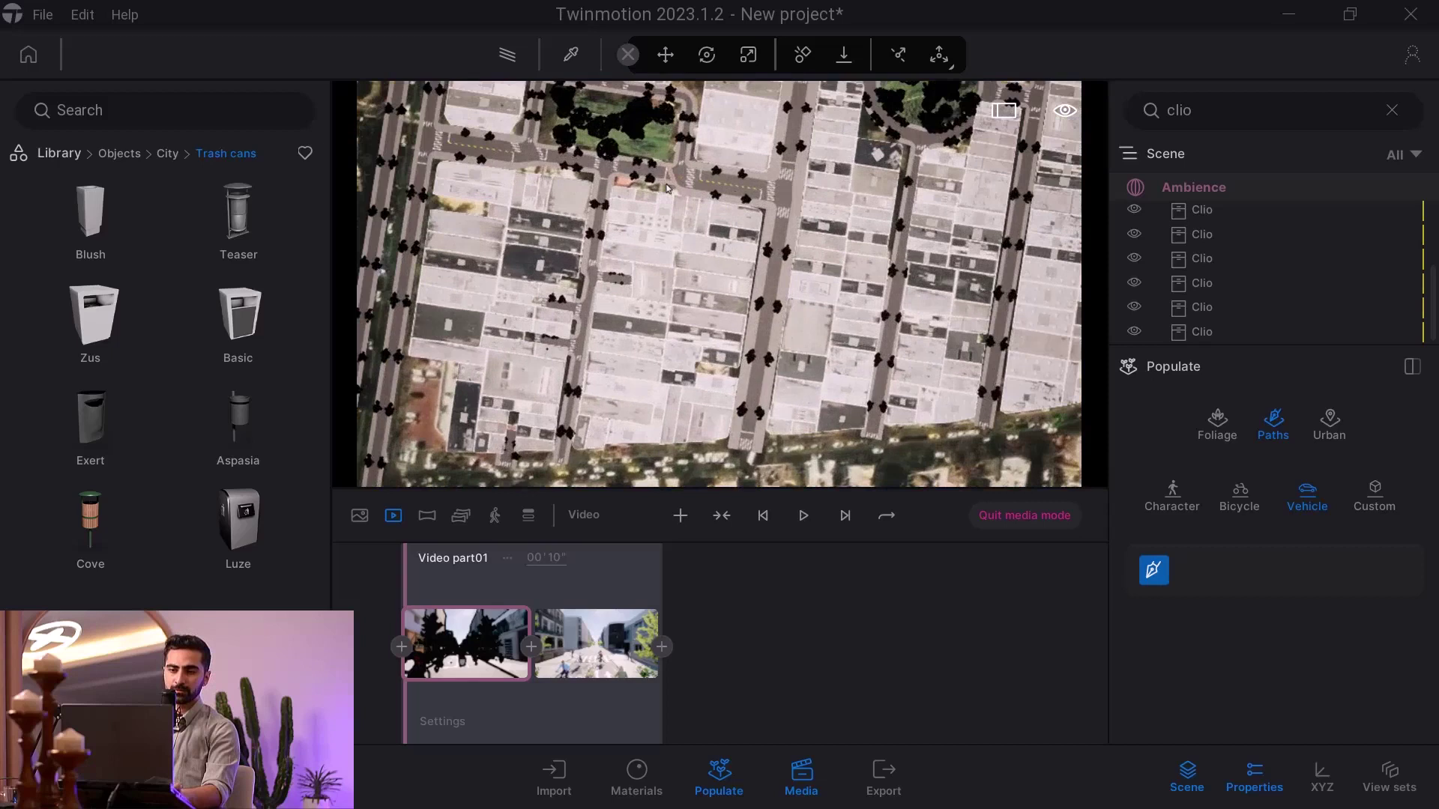
# Focus on one of the Clio benches to locate the cycle street and its roundabout in the top view
pyautogui.doubleClick(1274, 306)
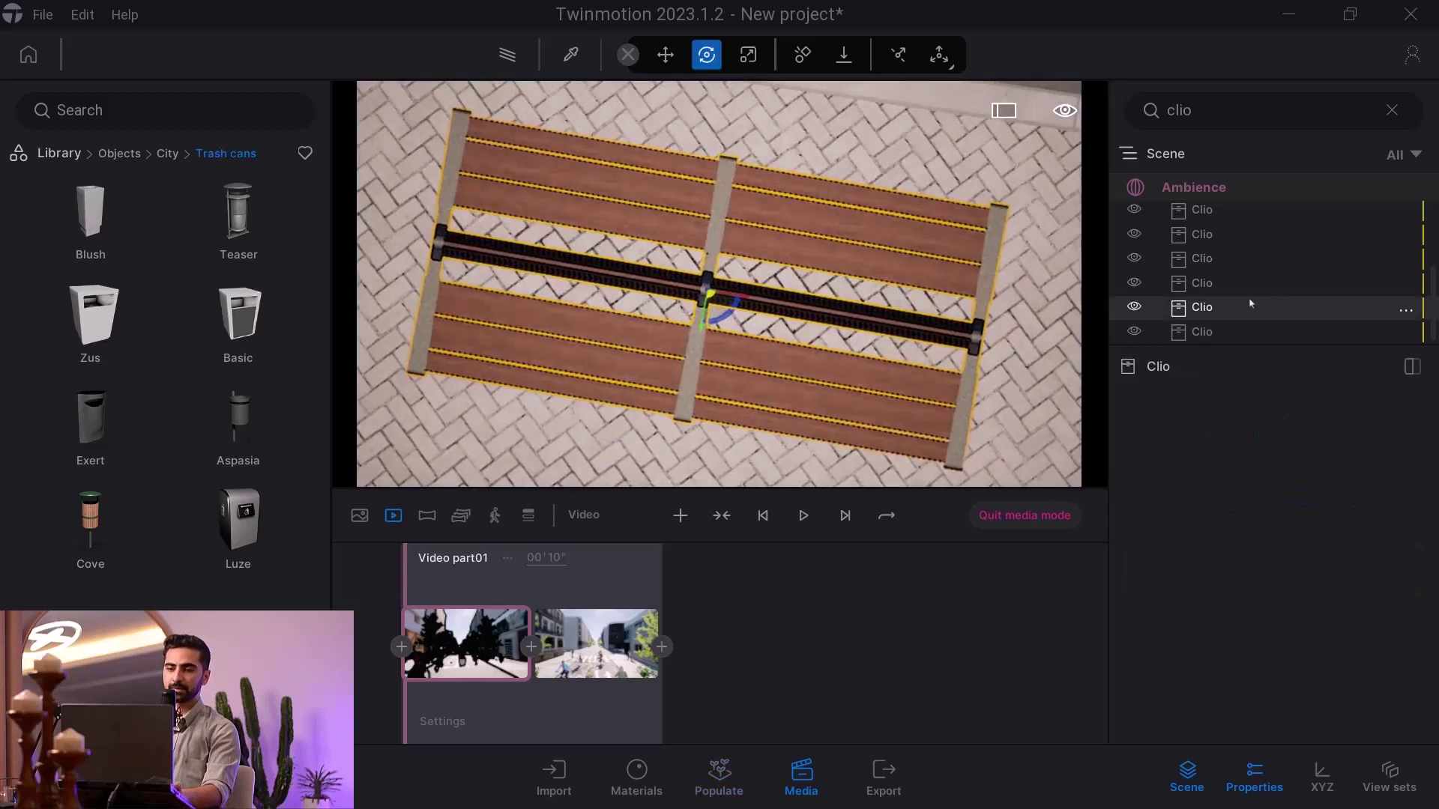
pyautogui.scroll(-10, 922, 282)
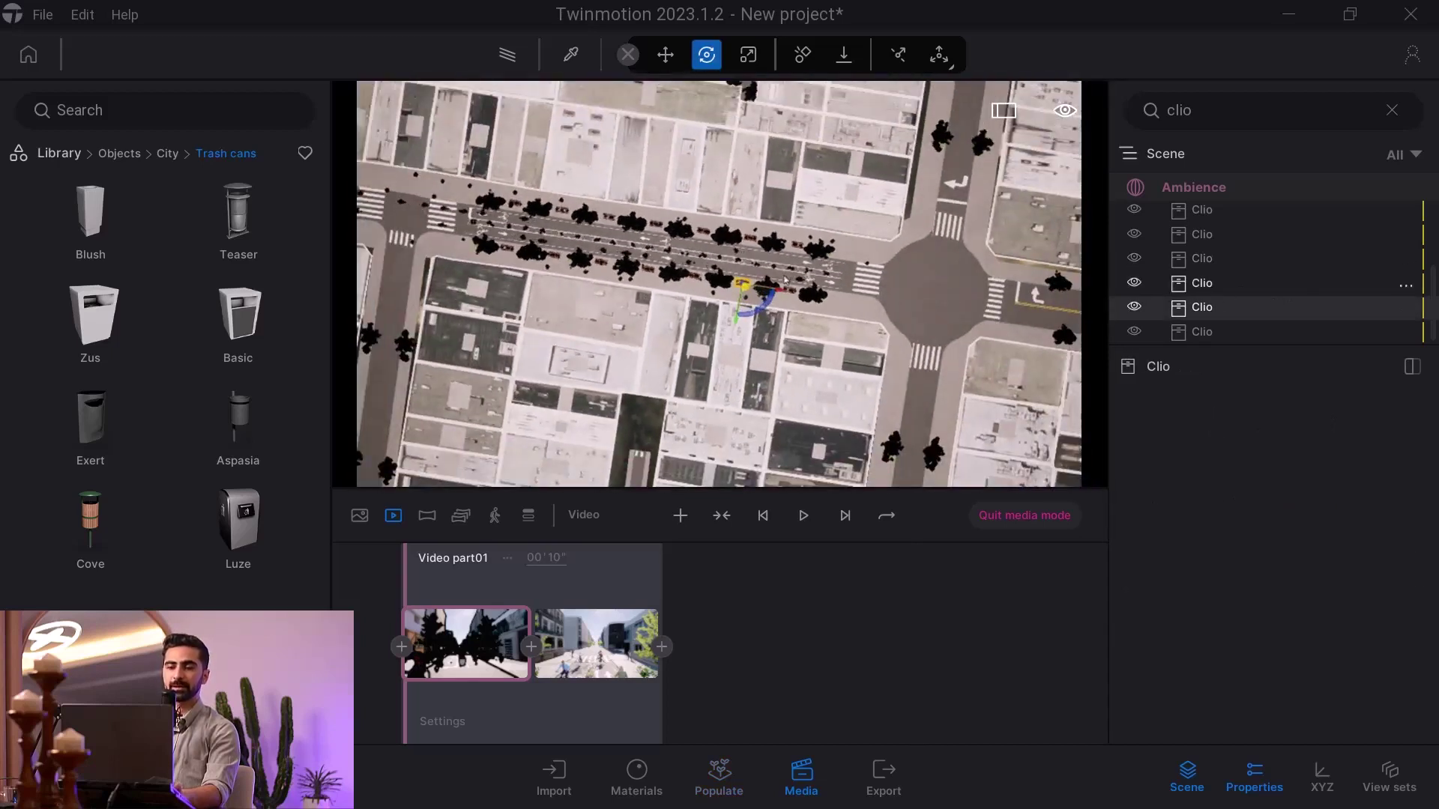
pyautogui.scroll(-6, 1237, 287)
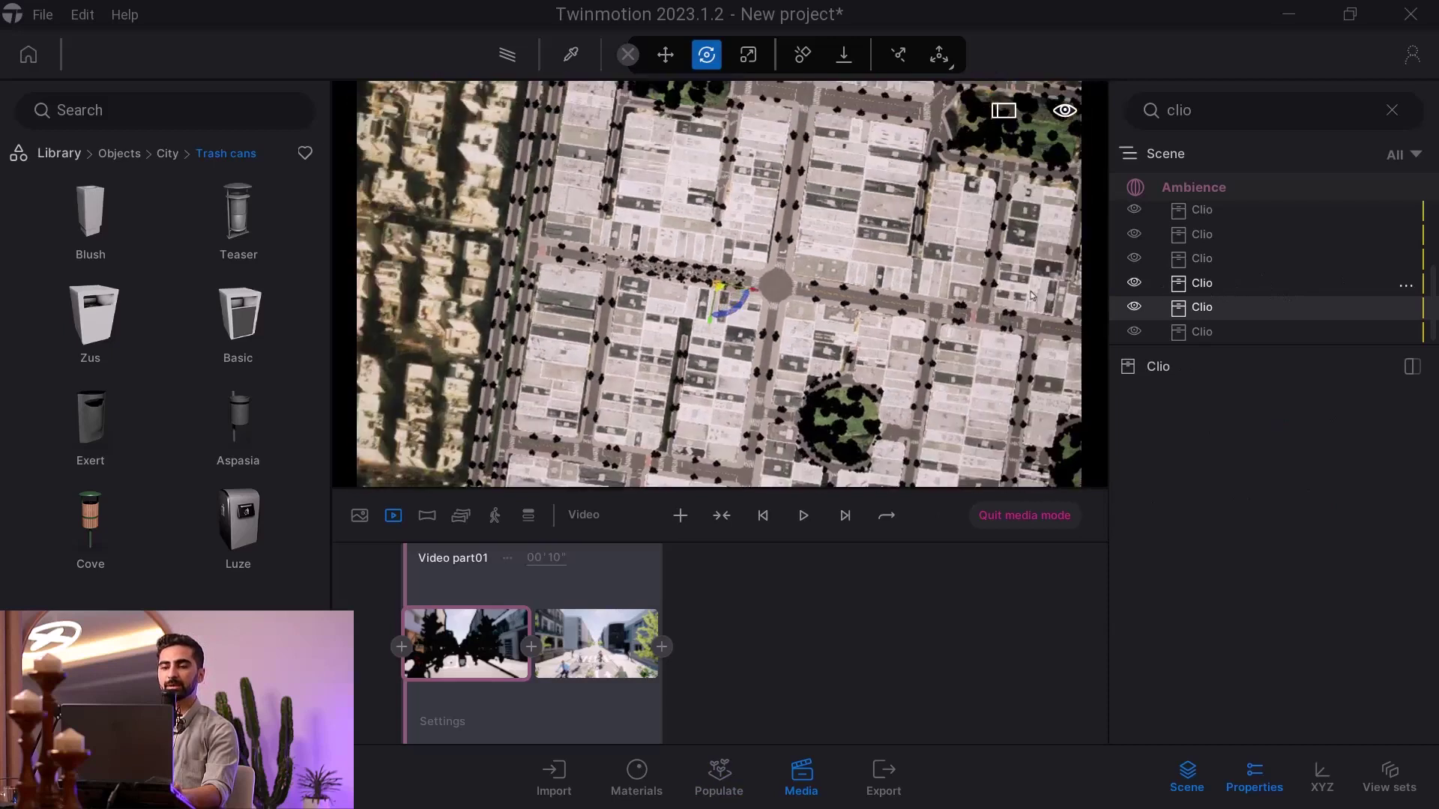
pyautogui.scroll(-4, 832, 298)
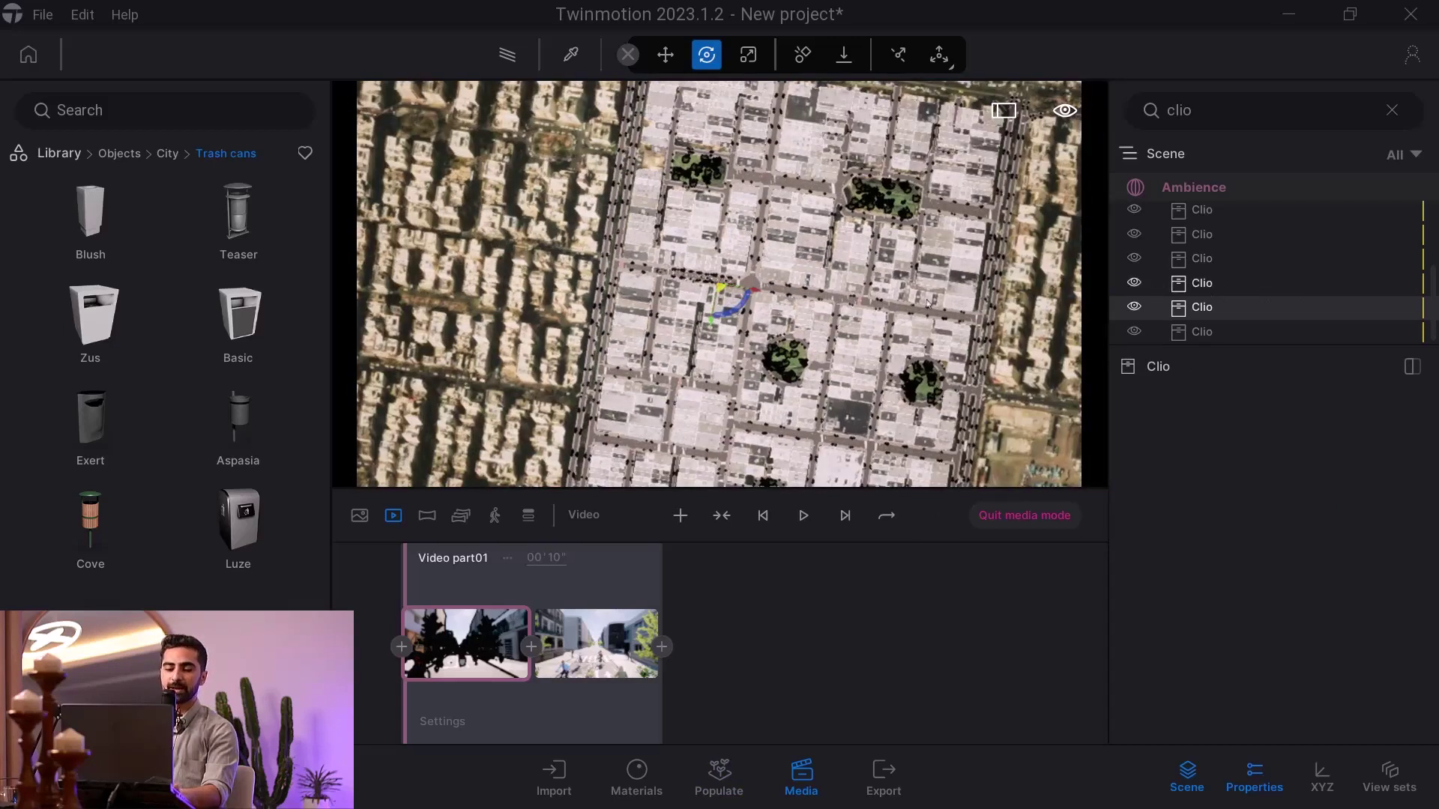
pyautogui.scroll(5, 765, 306)
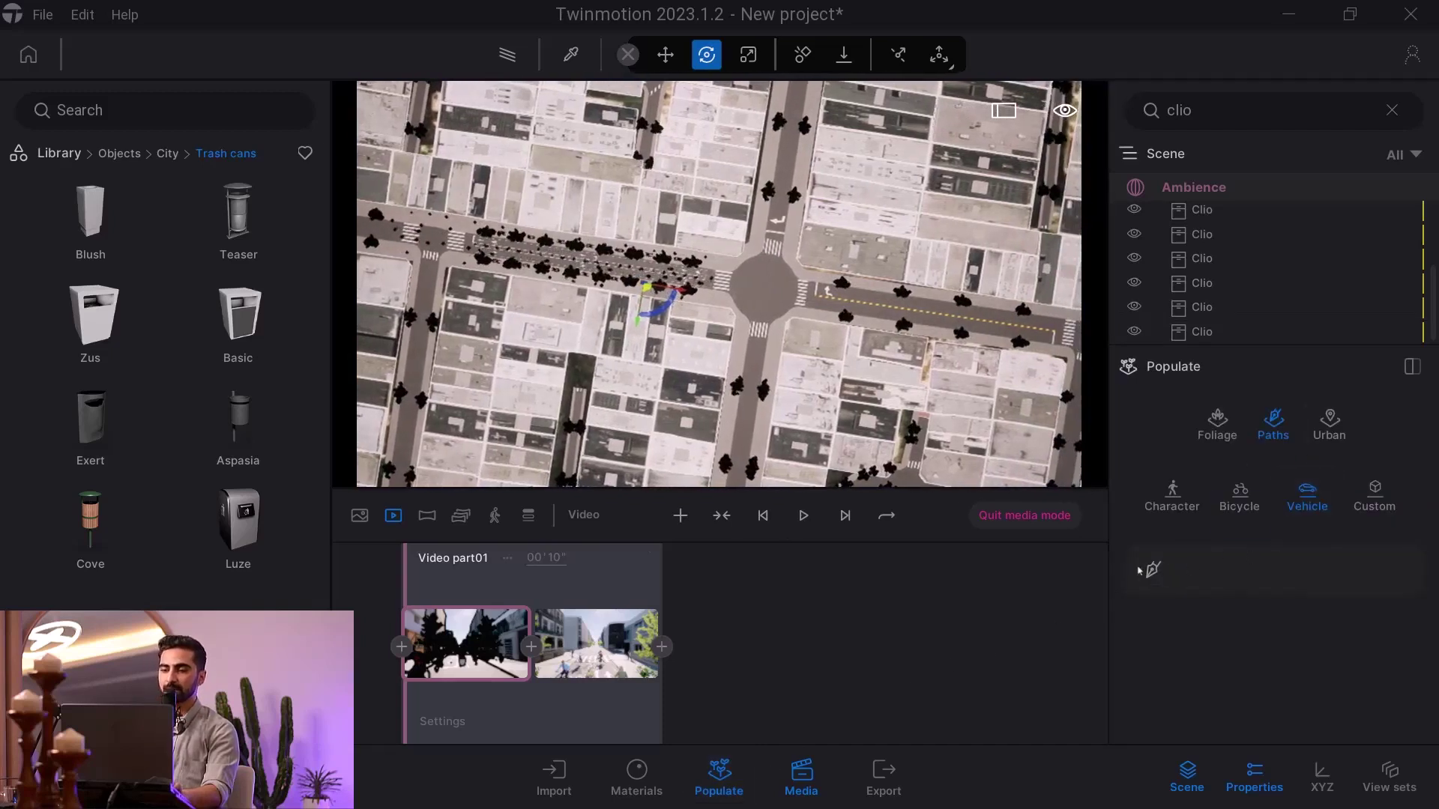
# Start a vehicle path at the crosswalk at the avenue's far end and extend it through the first major intersection toward the roundabout
pyautogui.click(1153, 570)
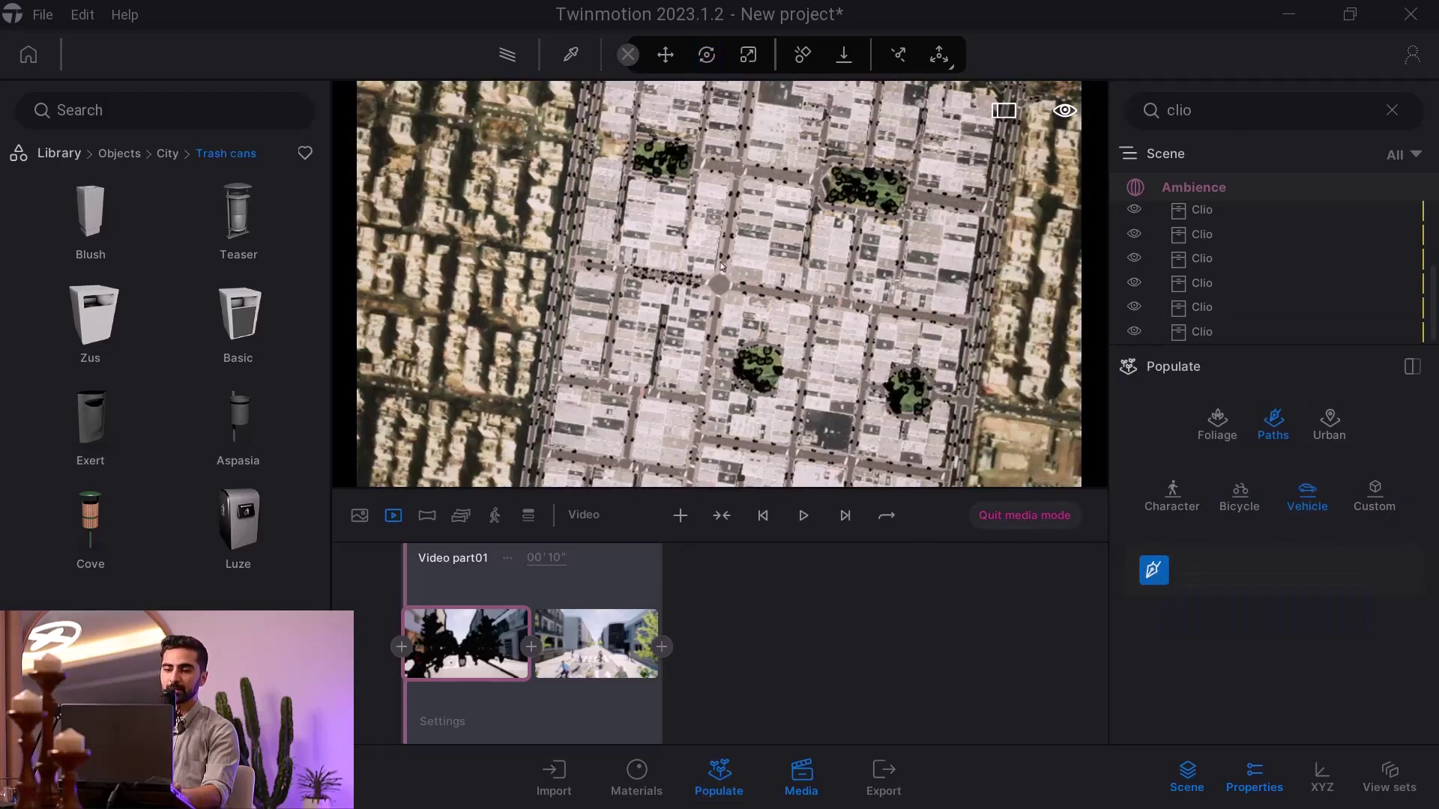
pyautogui.scroll(2, 905, 327)
pyautogui.press('d')
pyautogui.press('e')
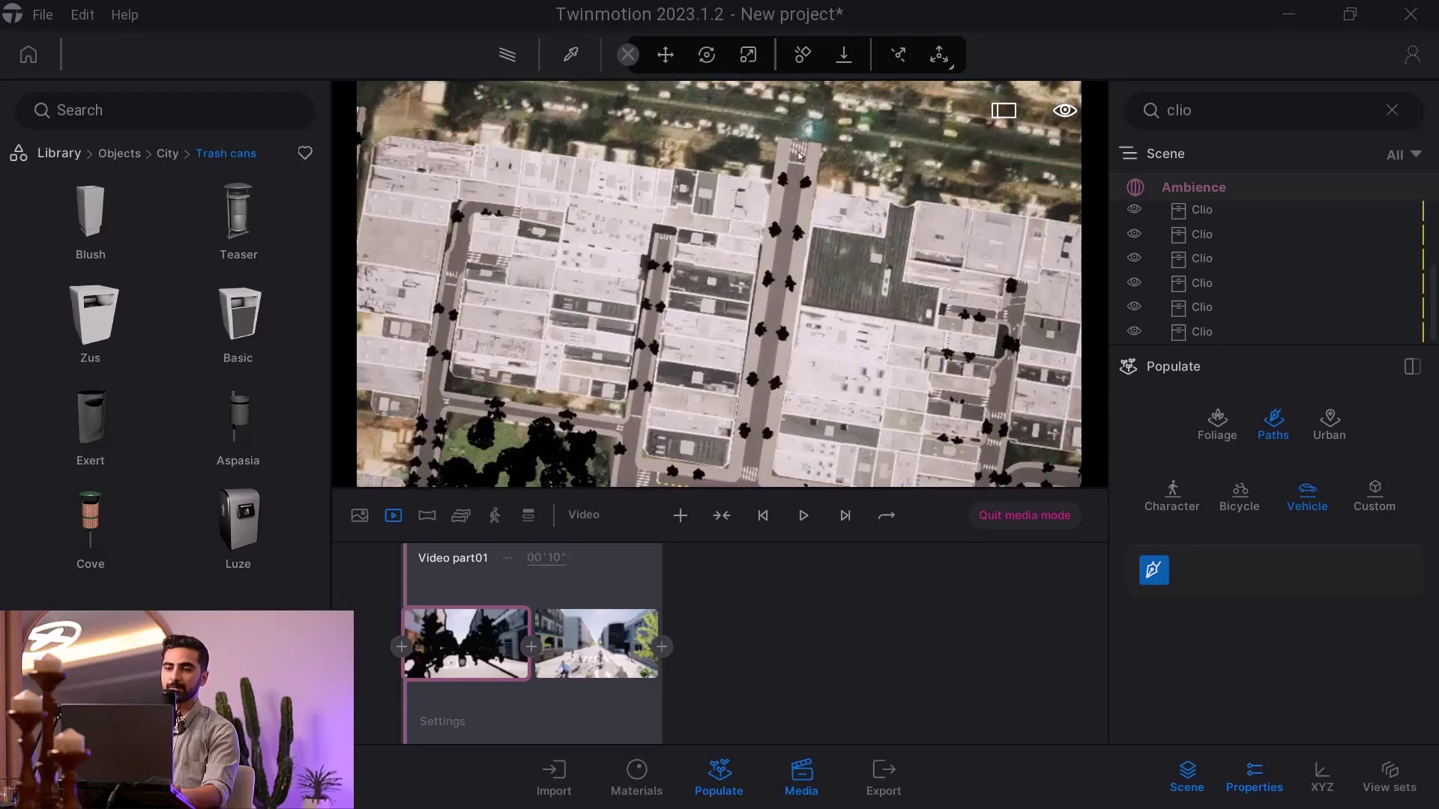
pyautogui.click(800, 155)
pyautogui.scroll(5, 767, 331)
pyautogui.scroll(-4, 767, 332)
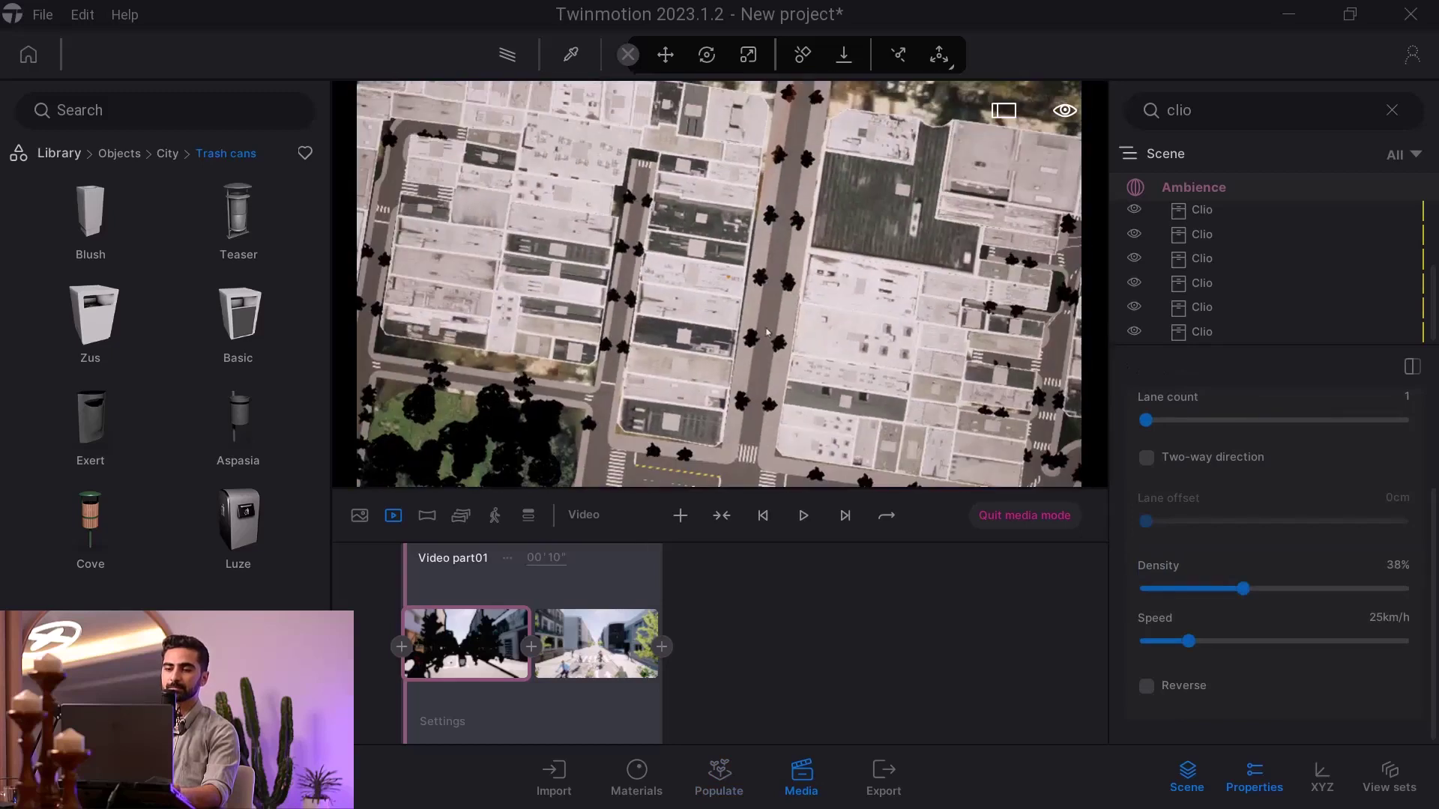
pyautogui.scroll(-2, 777, 362)
pyautogui.scroll(10, 770, 380)
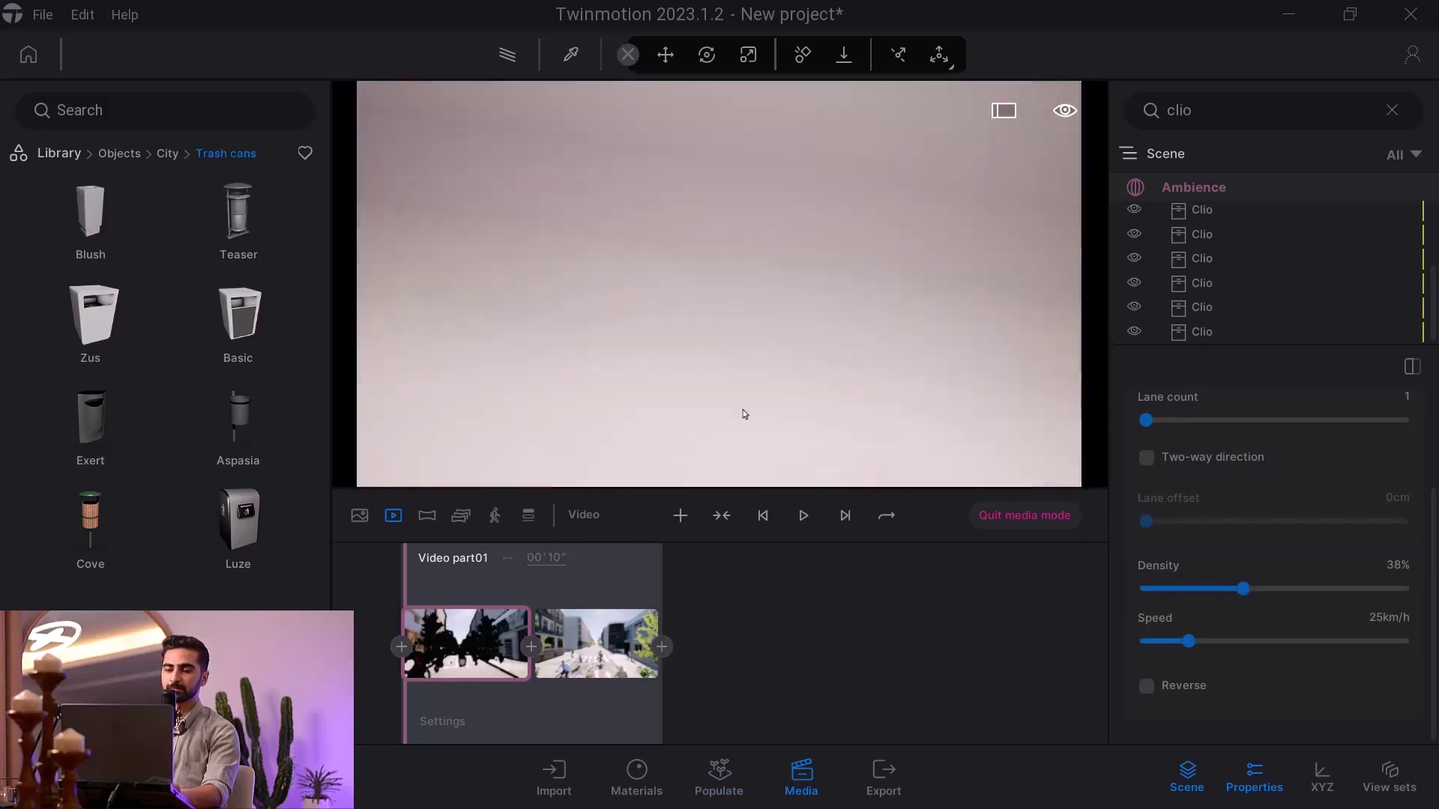
pyautogui.scroll(8, 763, 395)
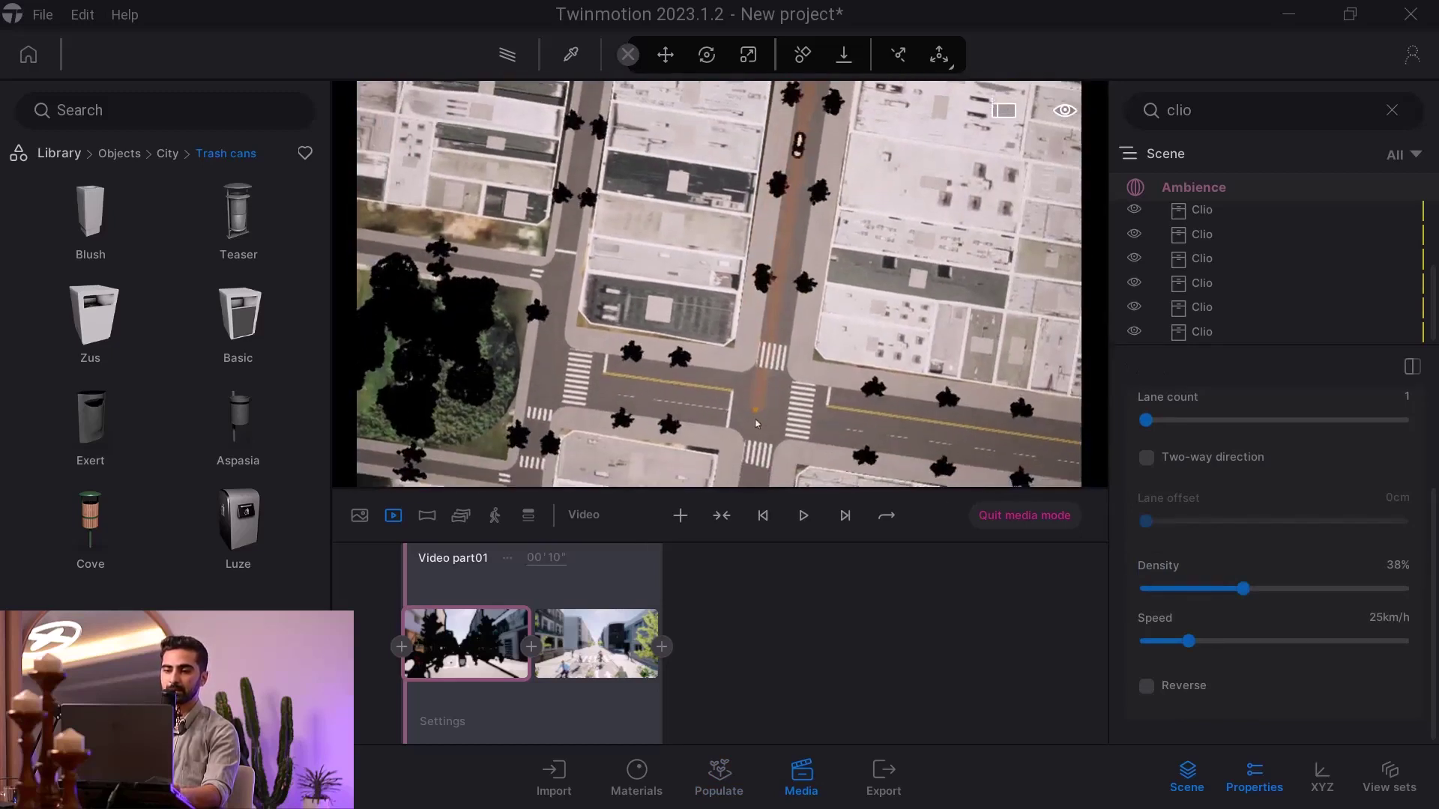
pyautogui.press('s')
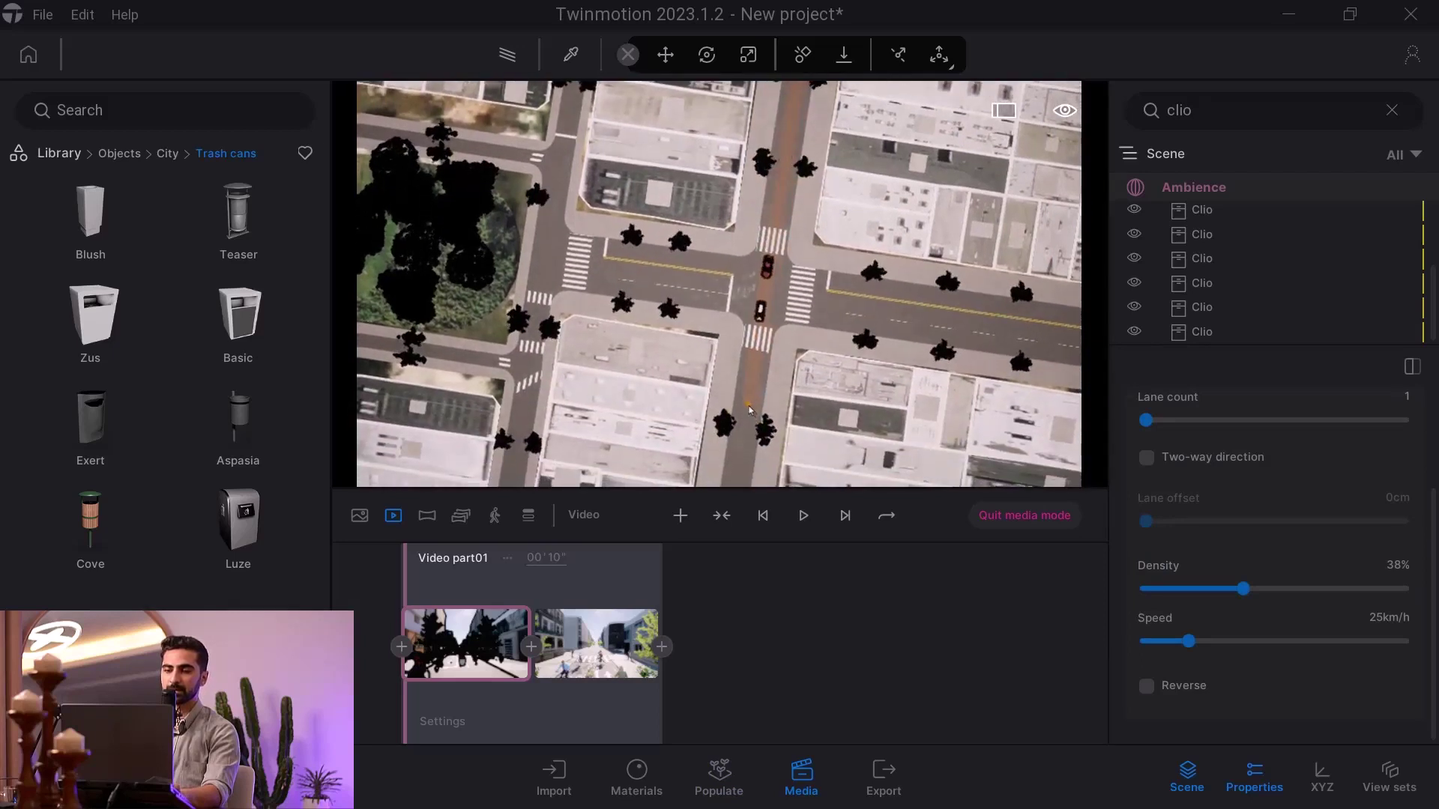
# Extend the vehicle path along the same avenue to the crosswalks at the T-junction
pyautogui.scroll(8, 745, 401)
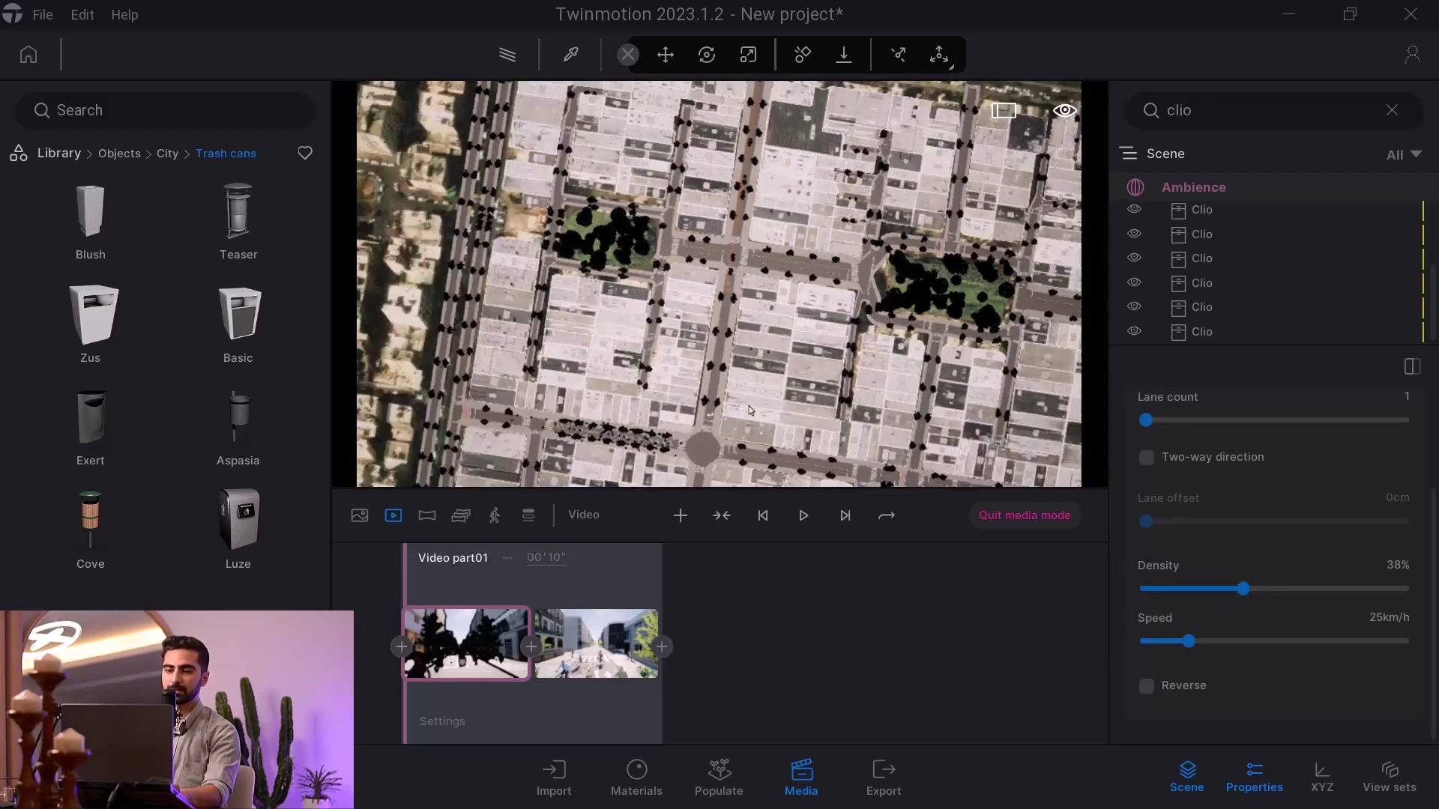
pyautogui.scroll(-8, 736, 374)
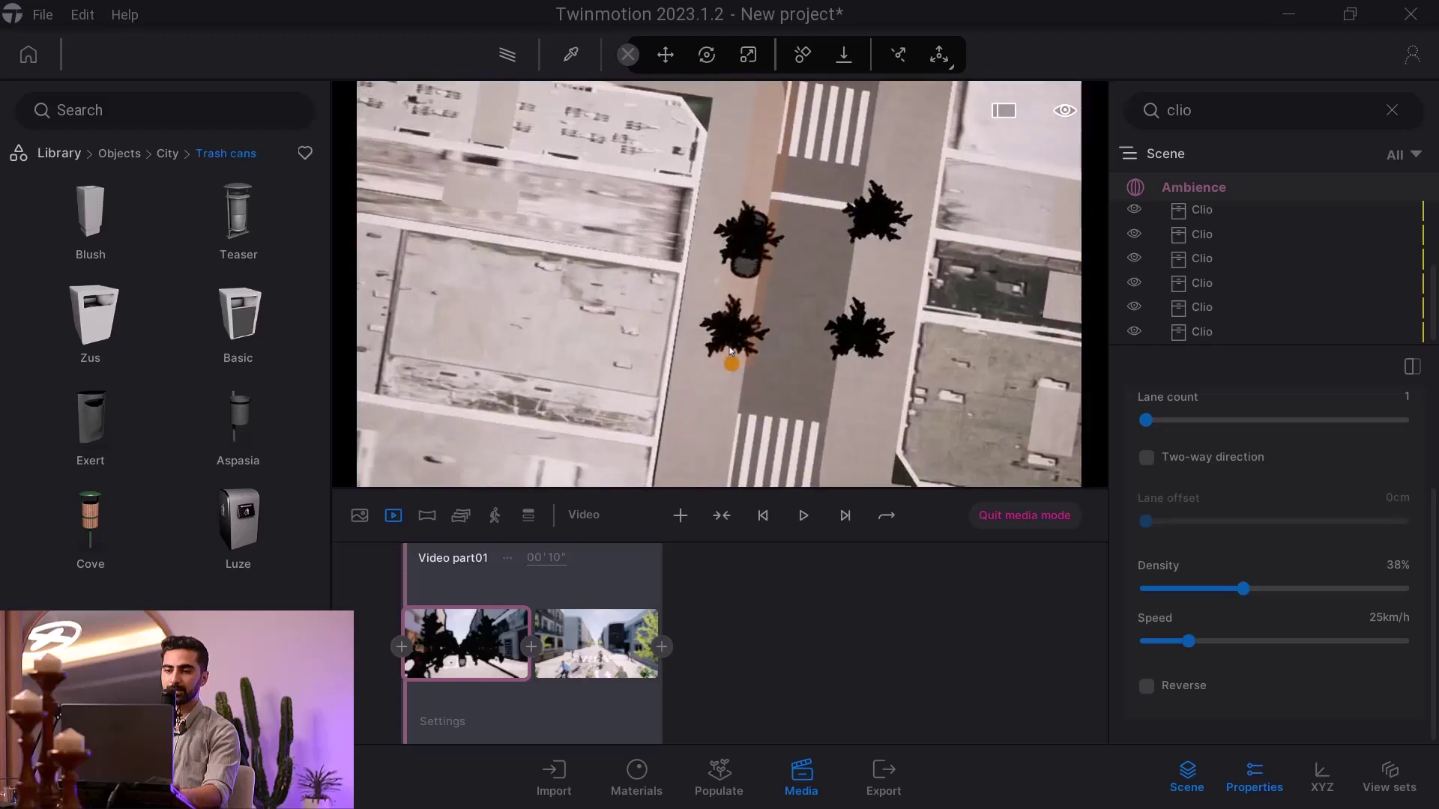
pyautogui.scroll(8, 731, 350)
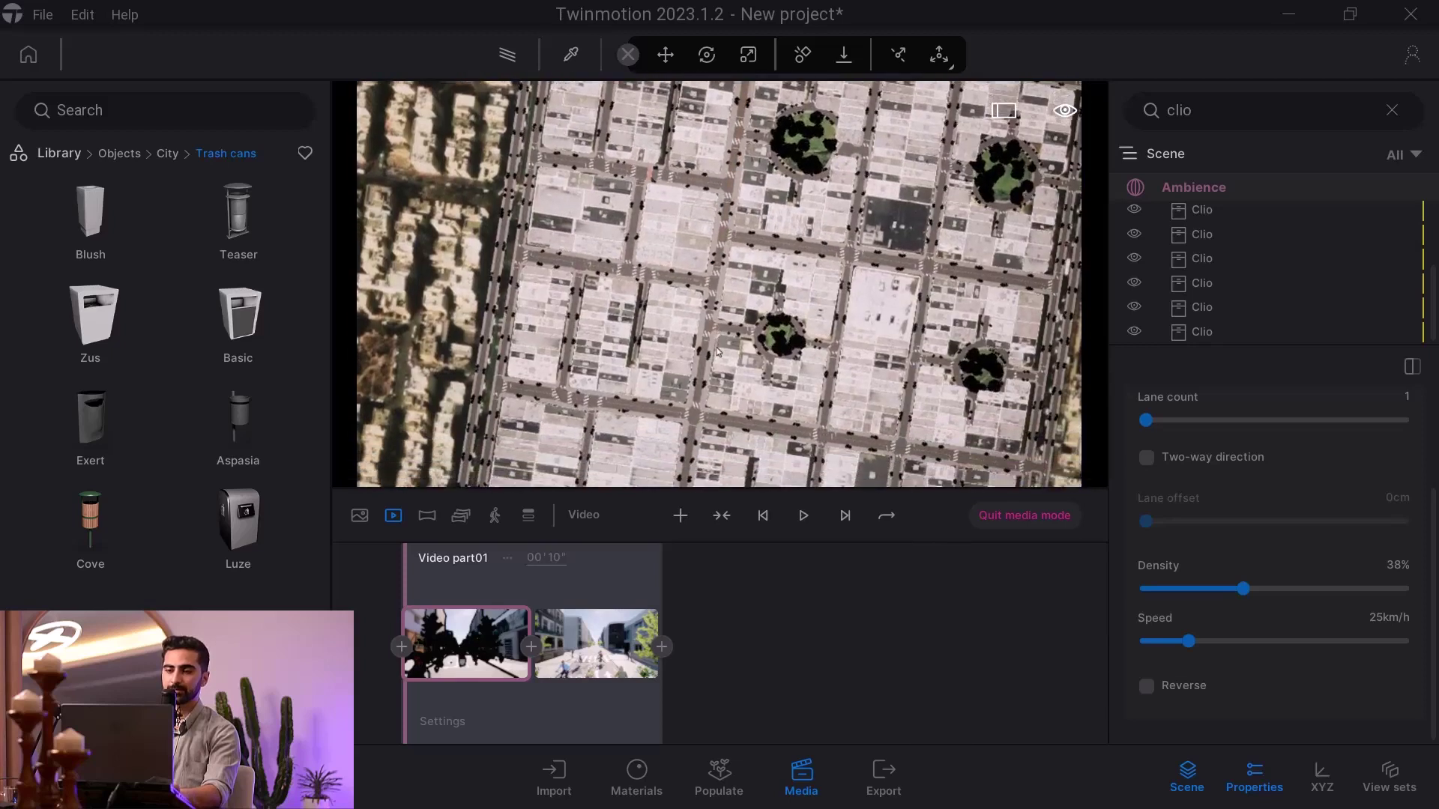
pyautogui.scroll(-8, 717, 351)
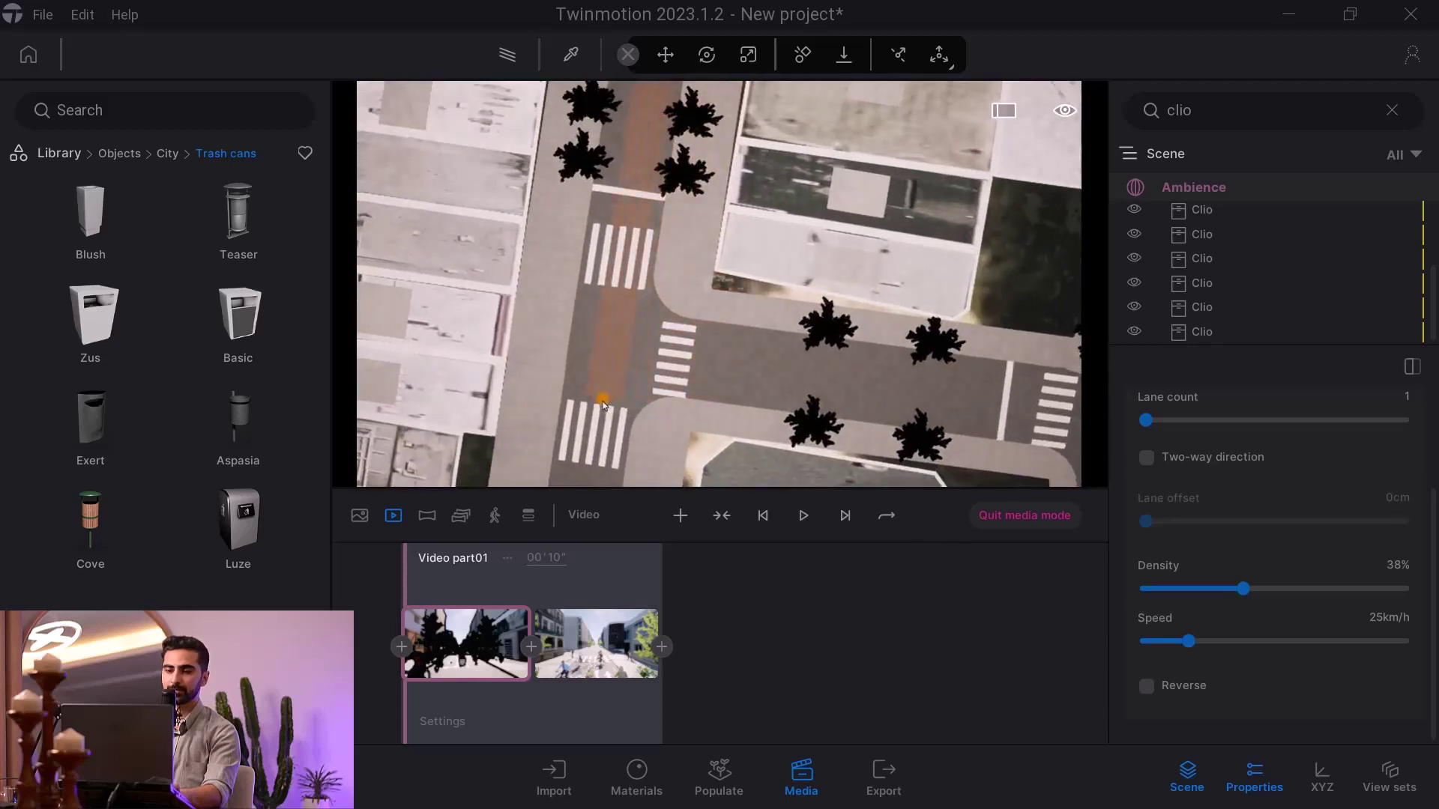
pyautogui.scroll(8, 676, 379)
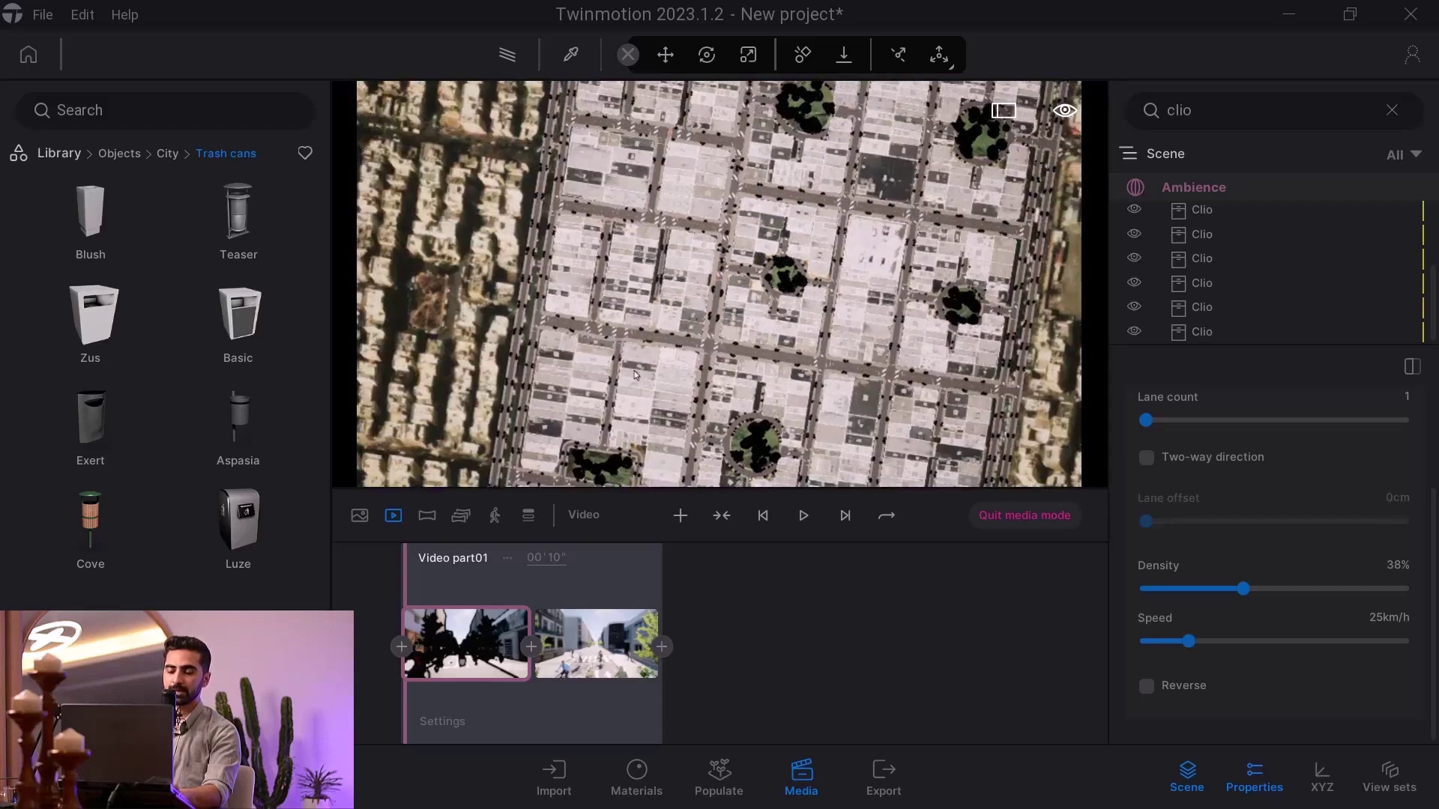
# Extend the vehicle path along the same avenue past the crosswalks of the T-junction and between the next pair of trees
pyautogui.moveTo(676, 380); pyautogui.dragTo(696, 302, button='middle')
pyautogui.scroll(10, 696, 302)
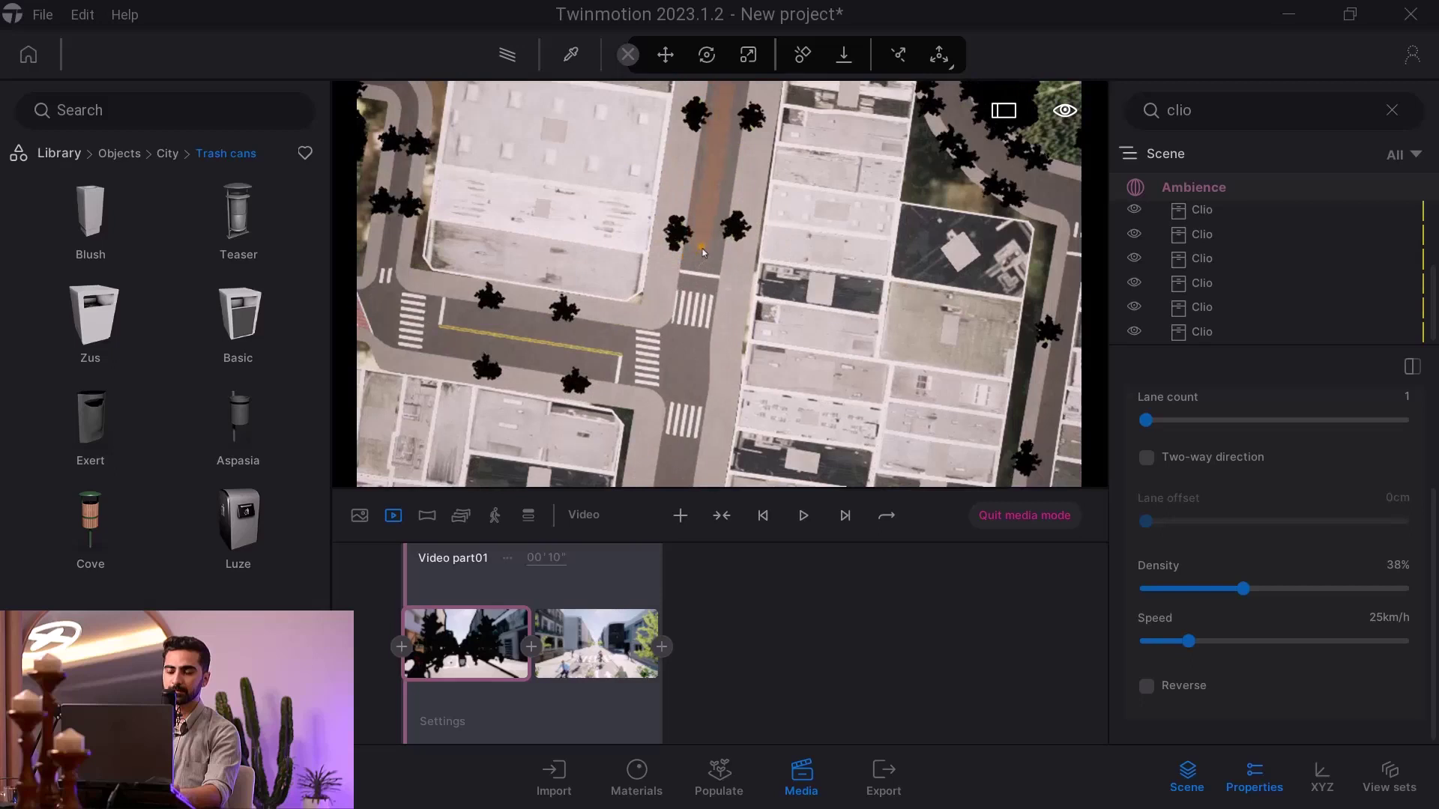
pyautogui.click(688, 370)
pyautogui.press('s')
pyautogui.press('a')
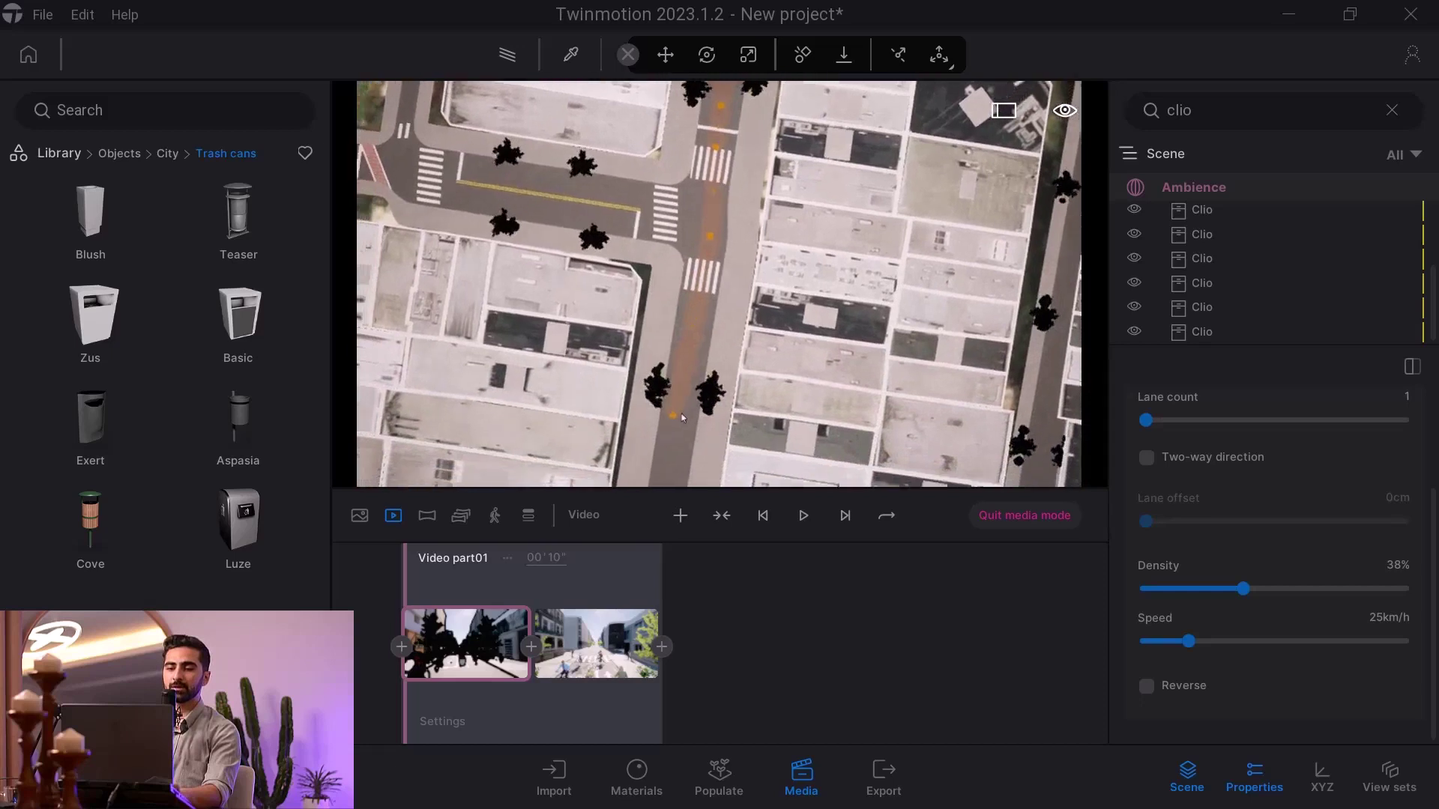
# Extend the vehicle path along the rest of the avenue to the crosswalk at the city's edge and finish it
pyautogui.moveTo(738, 415); pyautogui.dragTo(758, 379, button='middle')
pyautogui.scroll(5, 831, 397)
pyautogui.scroll(-10, 828, 368)
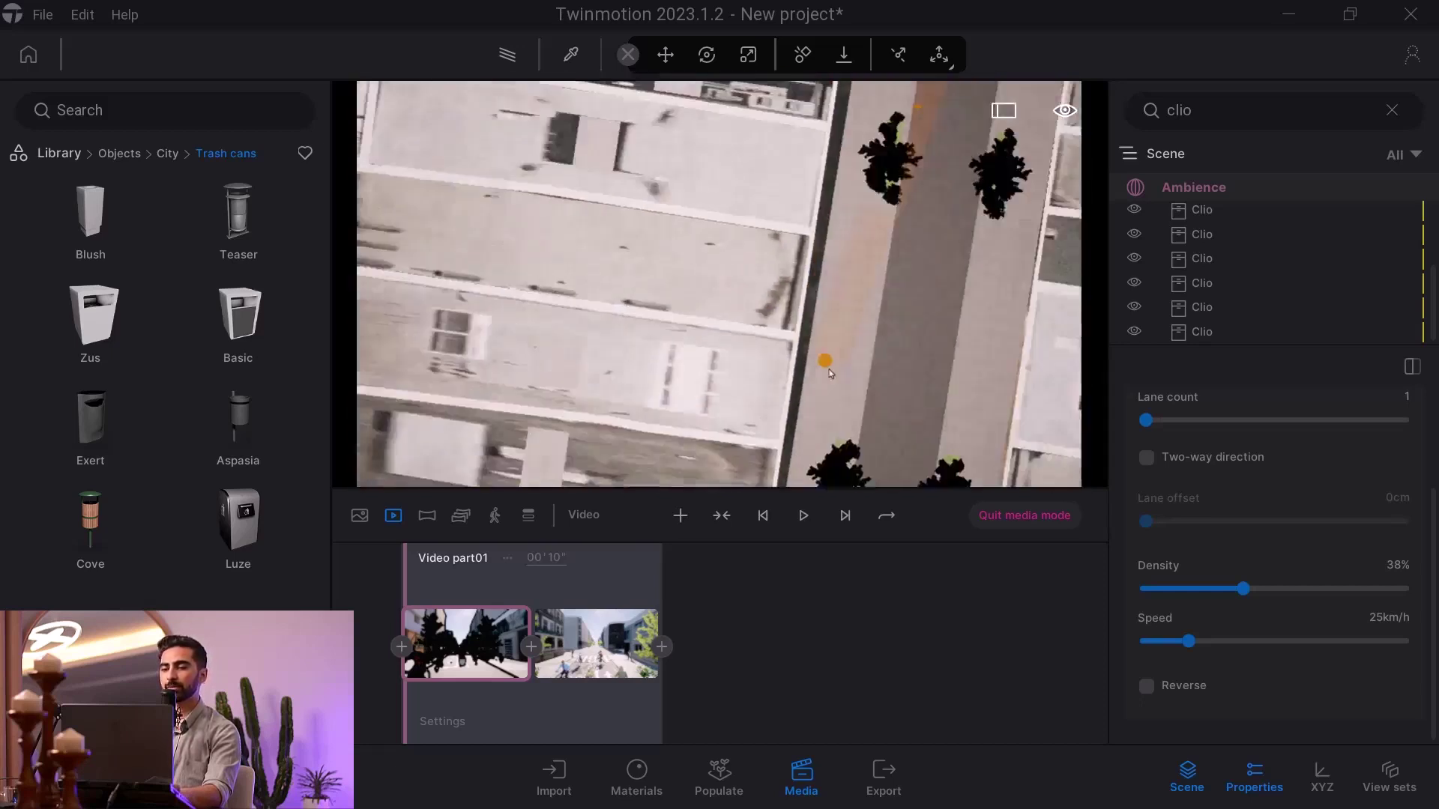
pyautogui.scroll(5, 756, 359)
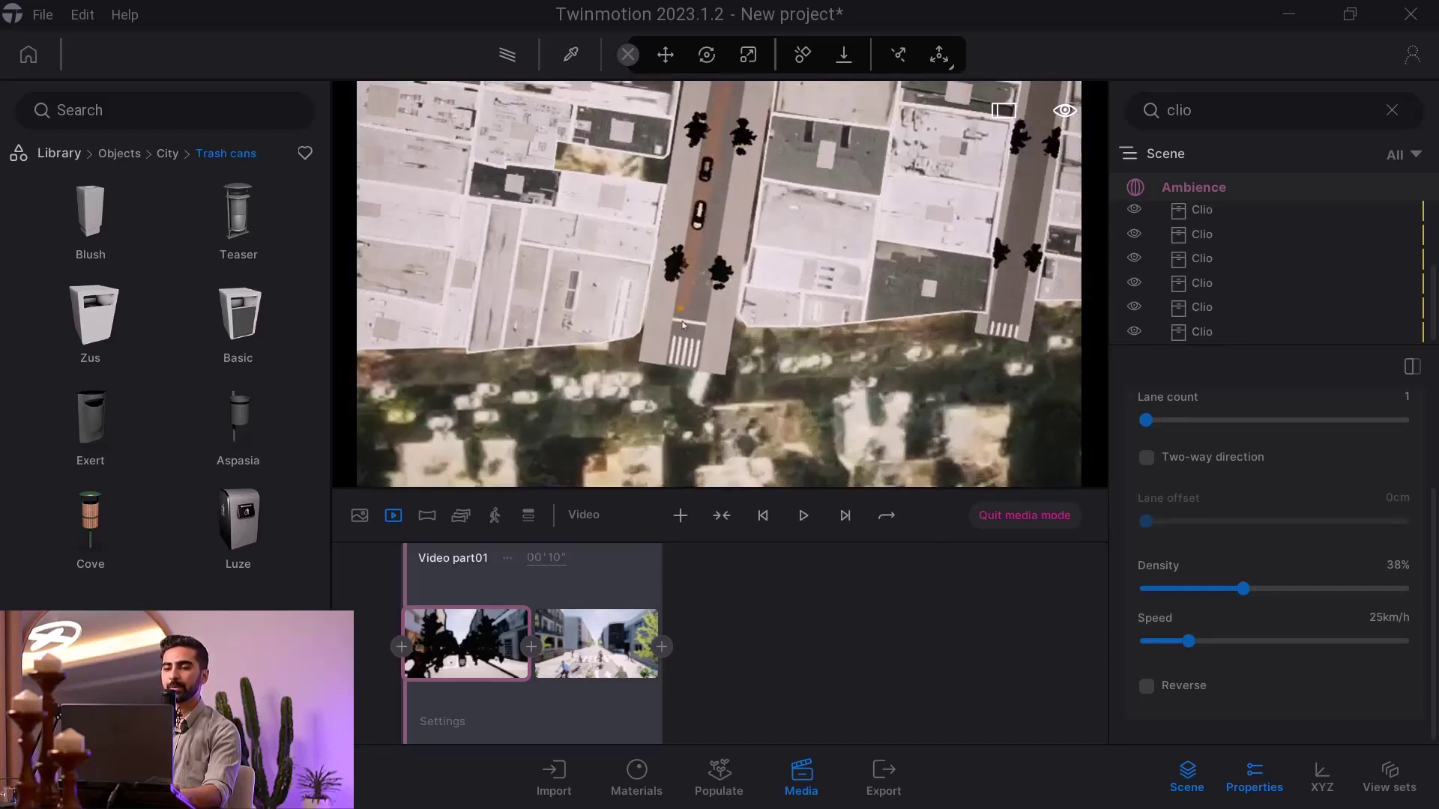
pyautogui.press('w')
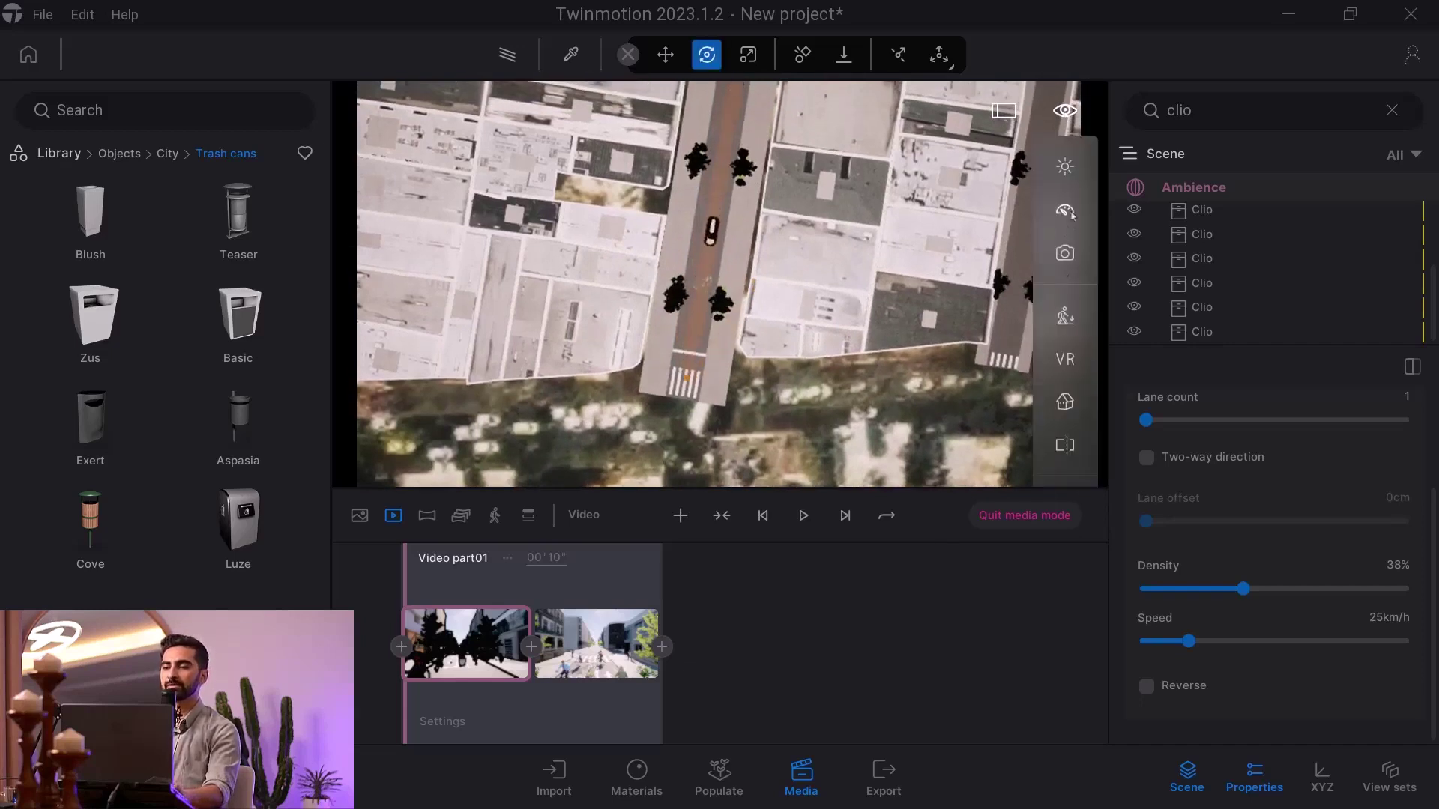
pyautogui.click(937, 417)
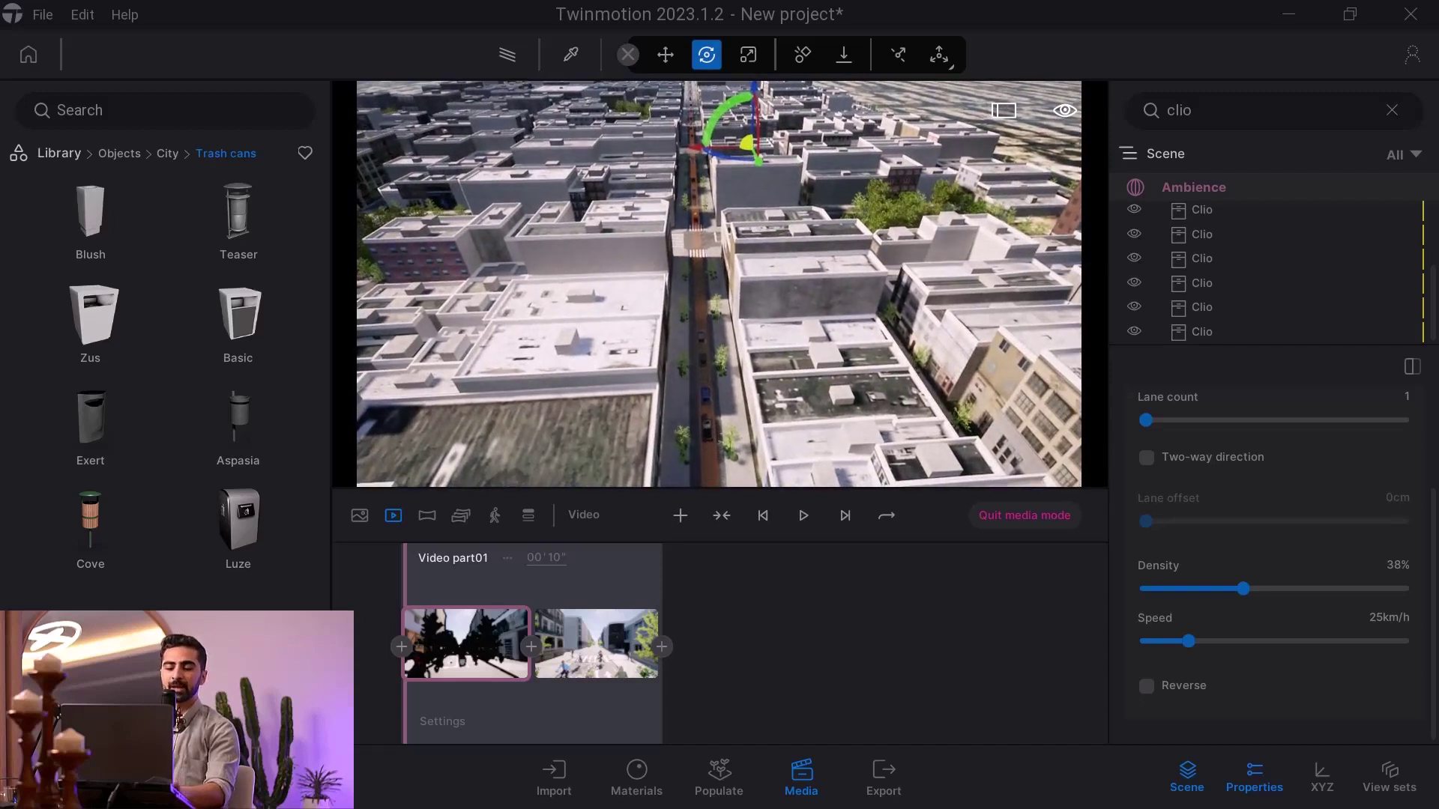
# Start a new vehicle path on the yellow-lined street, beginning near the crosswalk at its outer end
pyautogui.press('w')
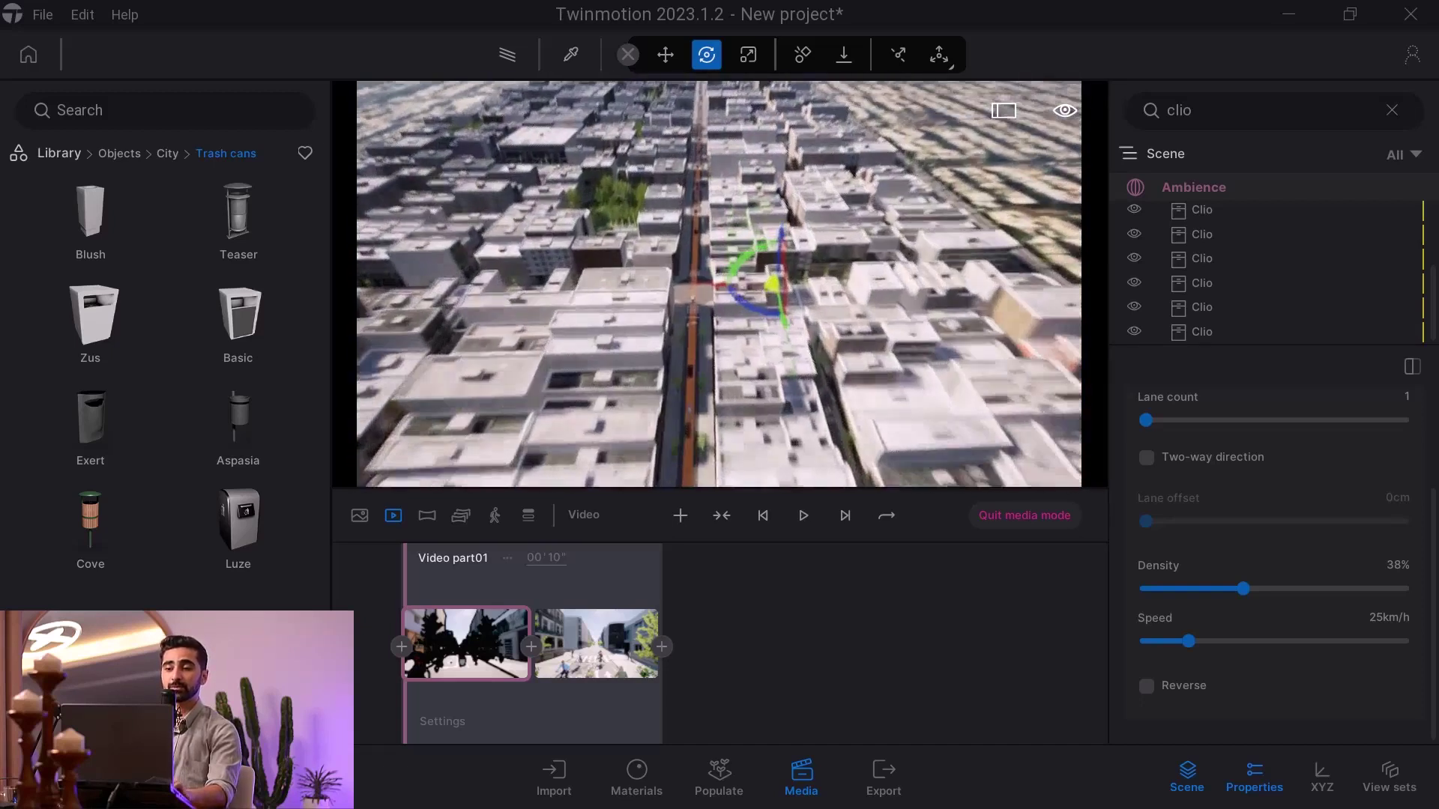
pyautogui.press('w')
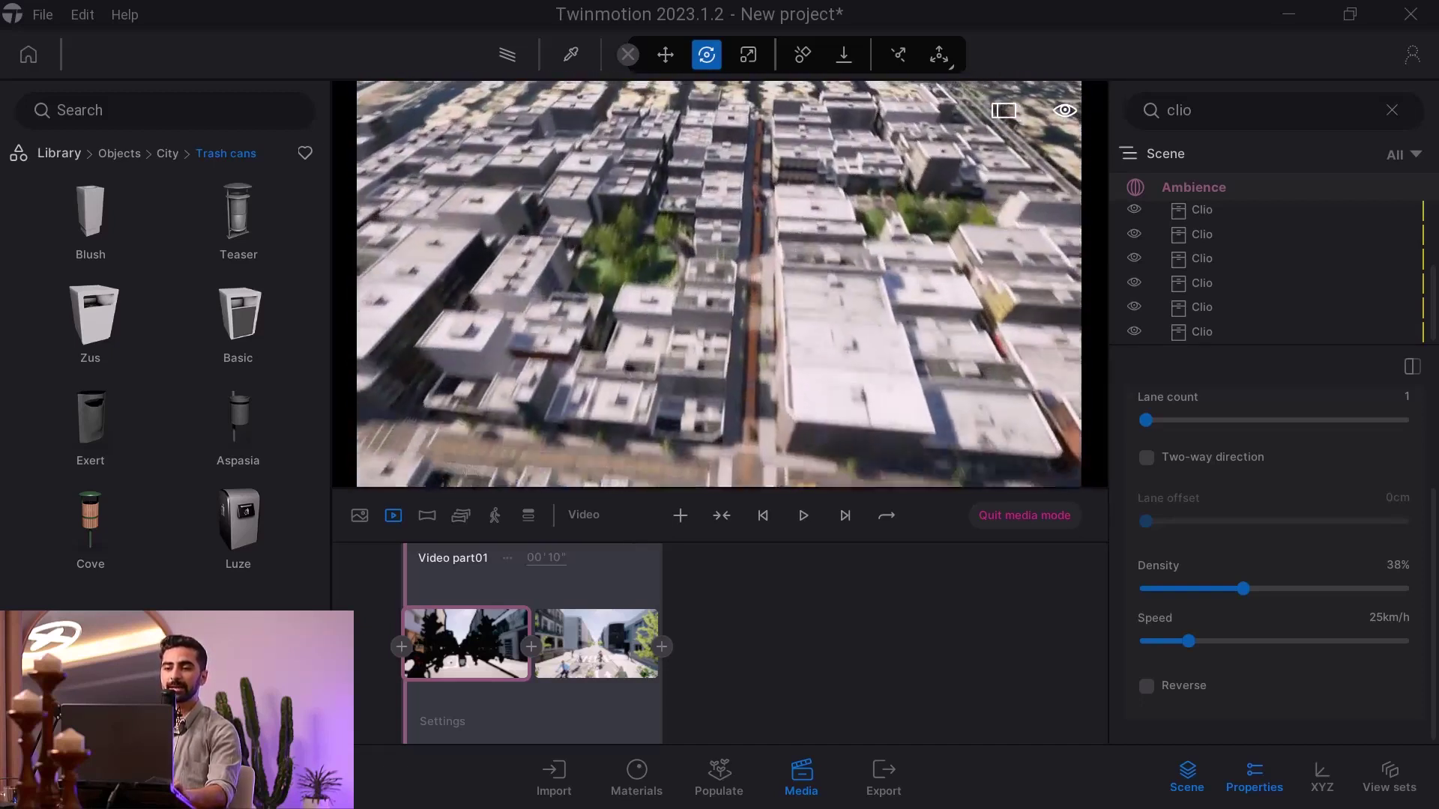
pyautogui.click(717, 785)
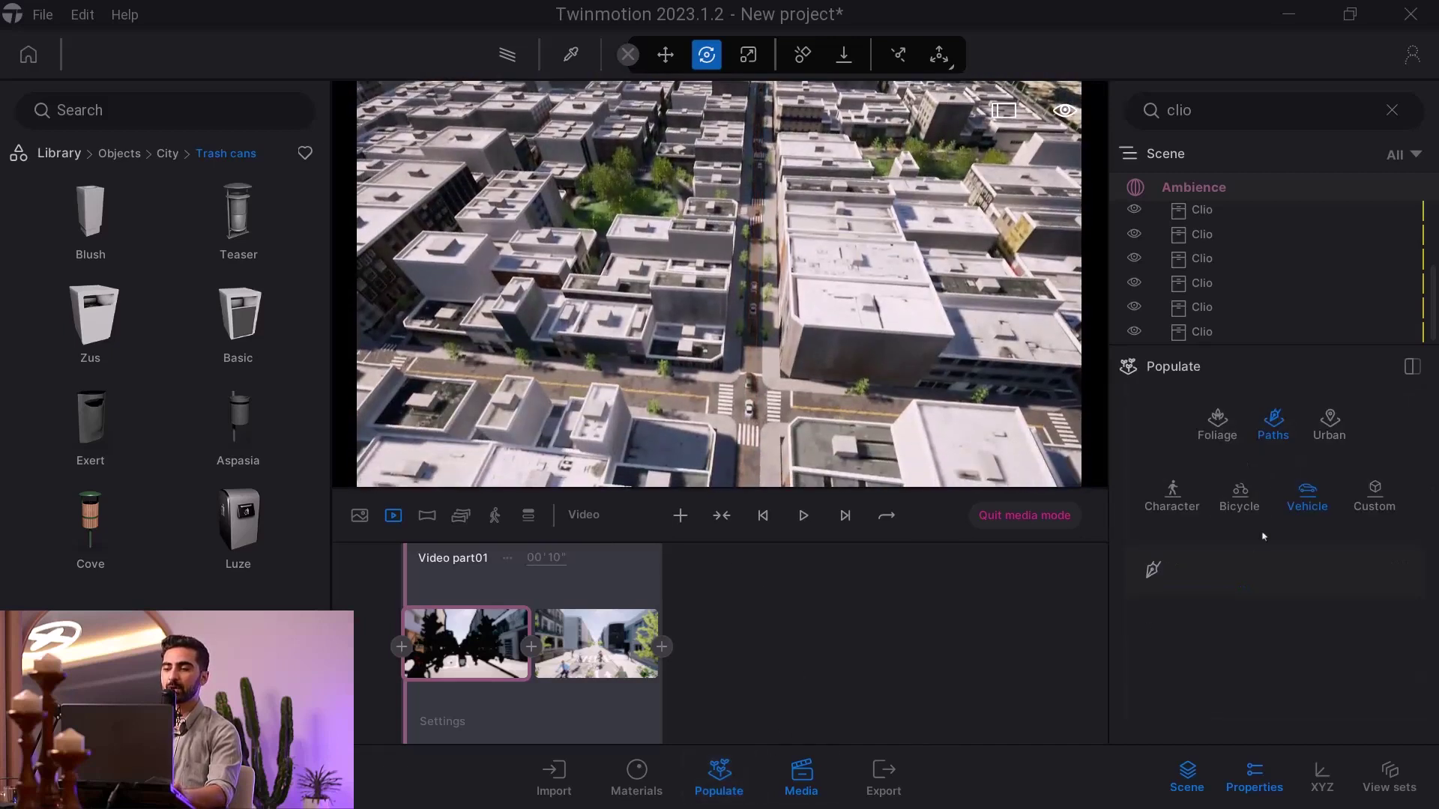
pyautogui.press('w')
pyautogui.moveTo(671, 395)
pyautogui.mouseDown(button='right')
pyautogui.moveTo(680, 429)
pyautogui.moveTo(684, 398)
pyautogui.mouseUp(button='right')
pyautogui.press('e')
pyautogui.click(1153, 570)
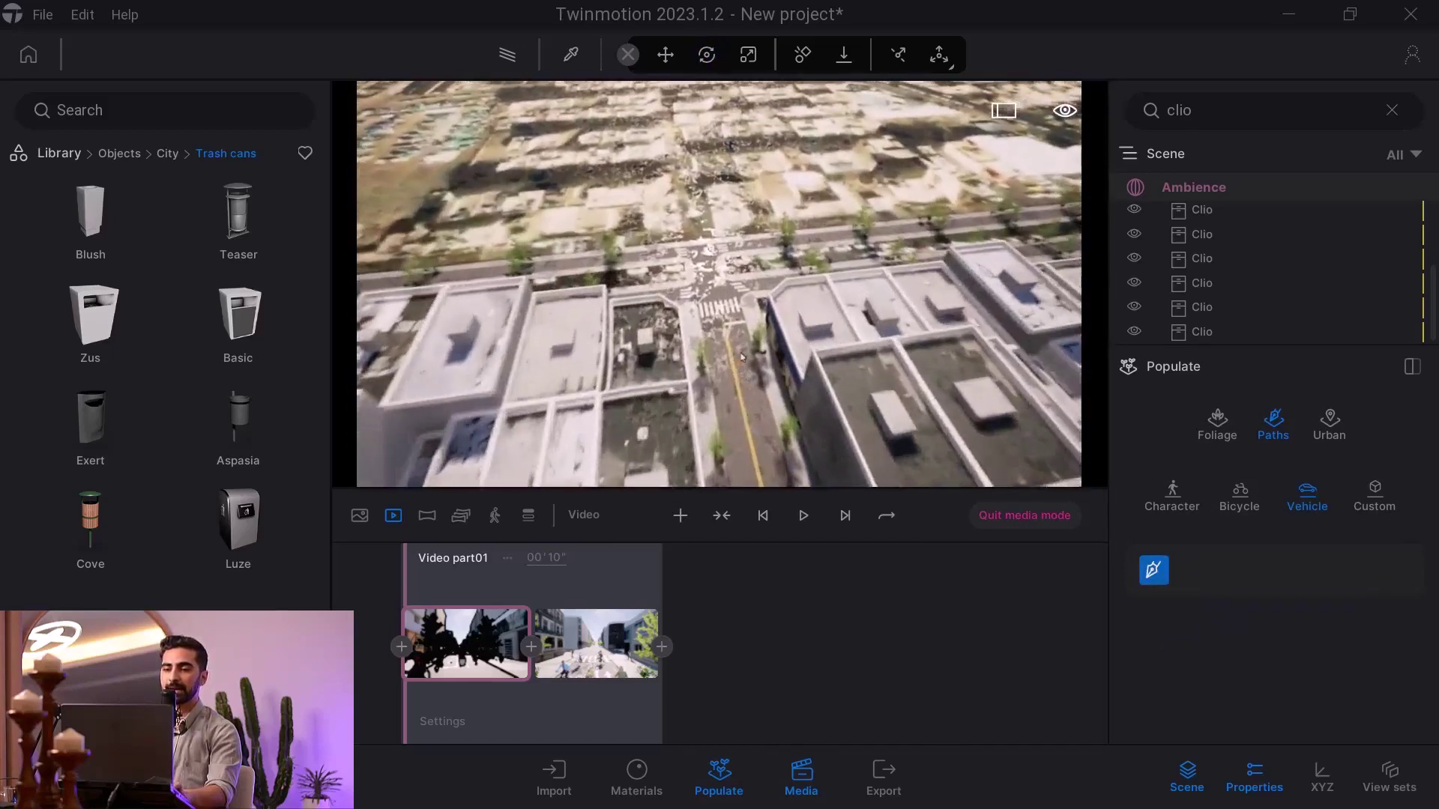
pyautogui.click(717, 334)
pyautogui.press('s')
pyautogui.moveTo(729, 300); pyautogui.dragTo(550, 396, button='right')
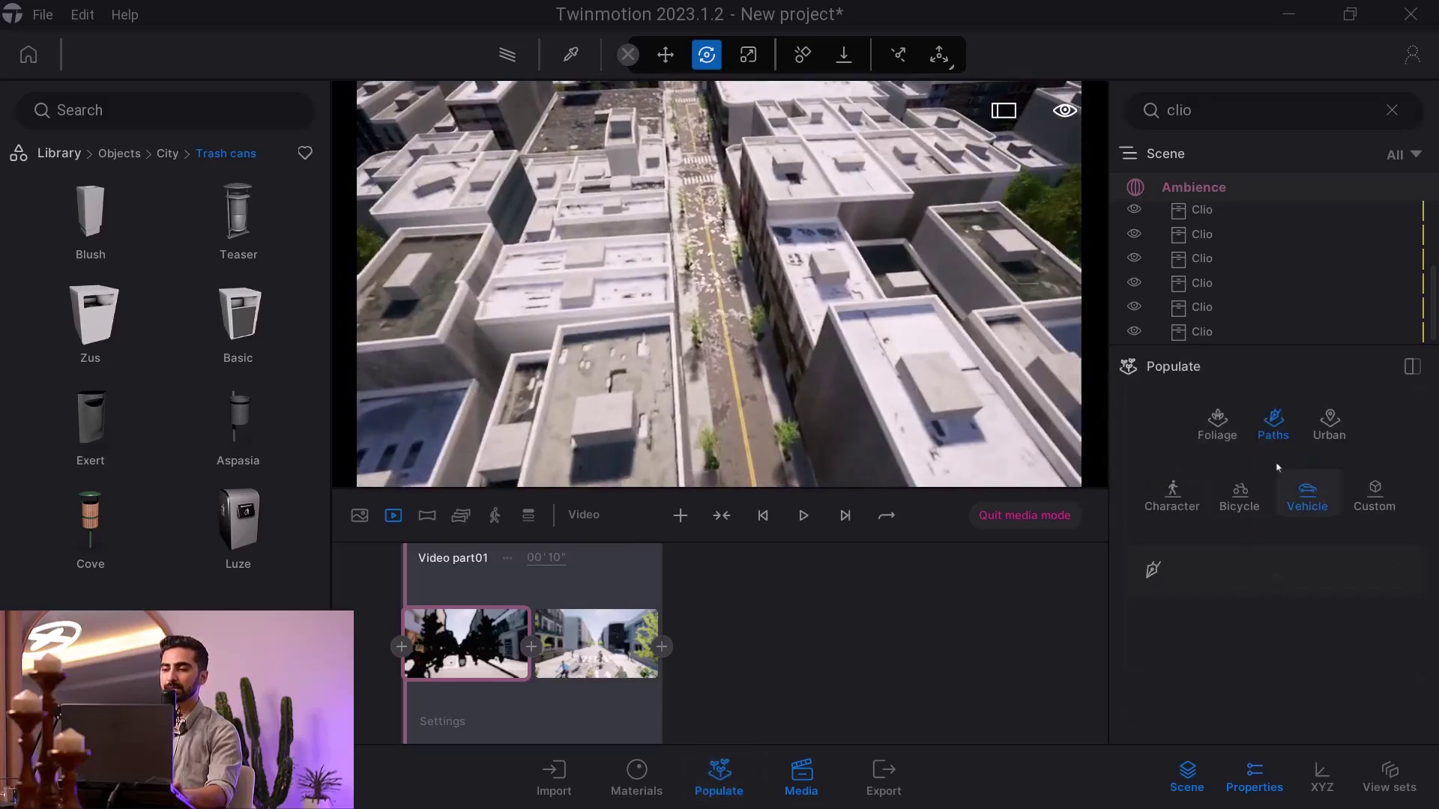
# Draw further vehicle paths from the crosswalk at the city's edge and from the street junction beside the park
pyautogui.click(1154, 570)
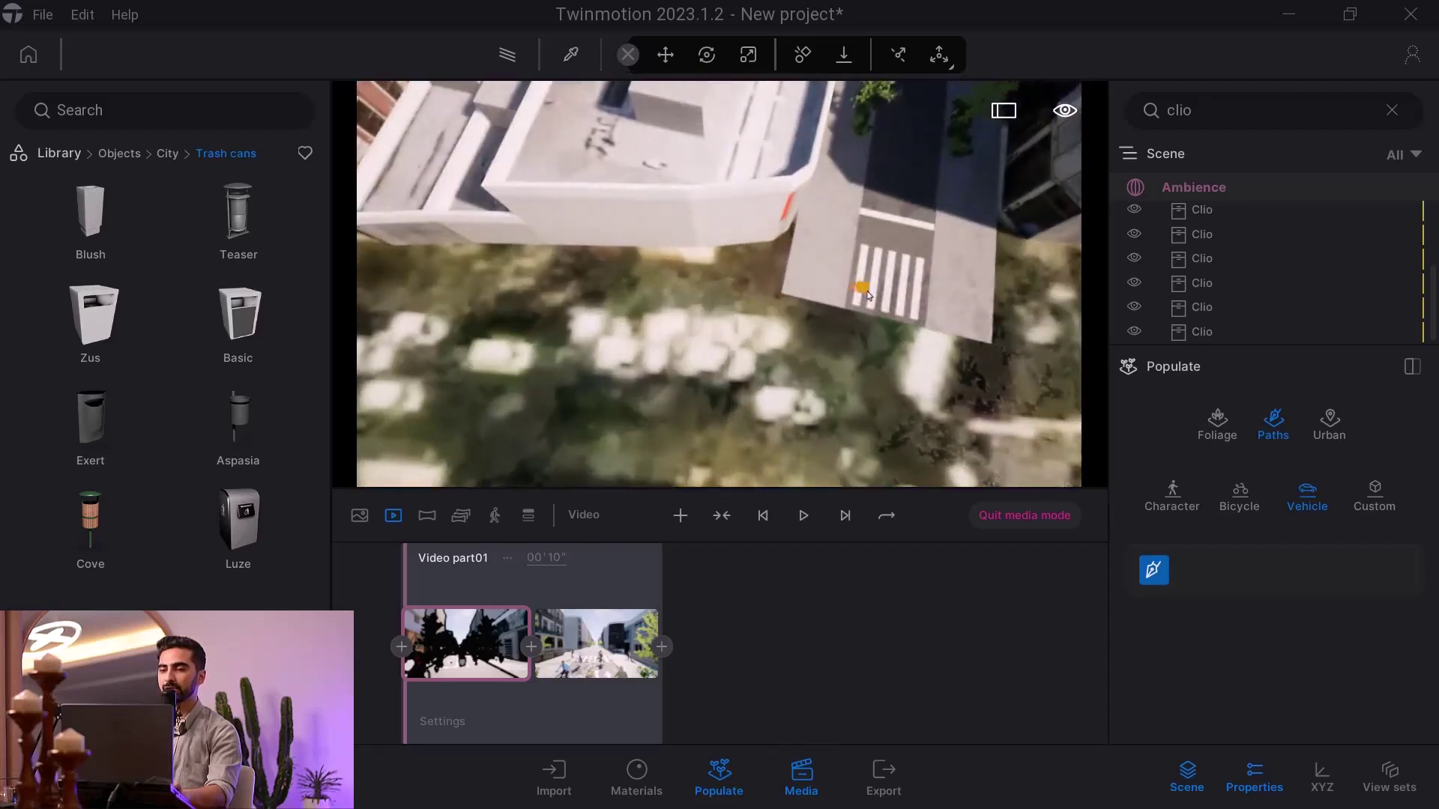
pyautogui.click(886, 303)
pyautogui.press('s')
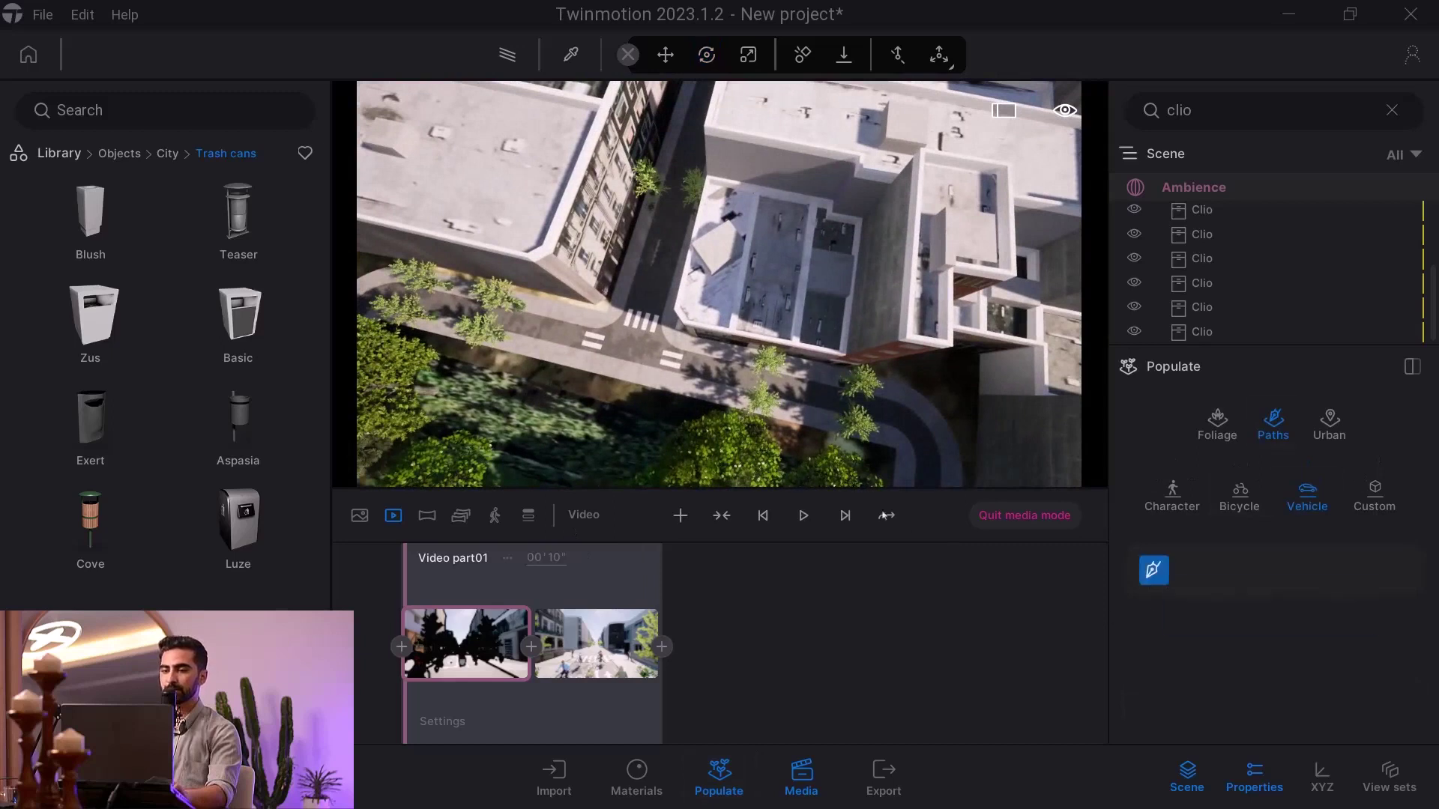
pyautogui.click(791, 353)
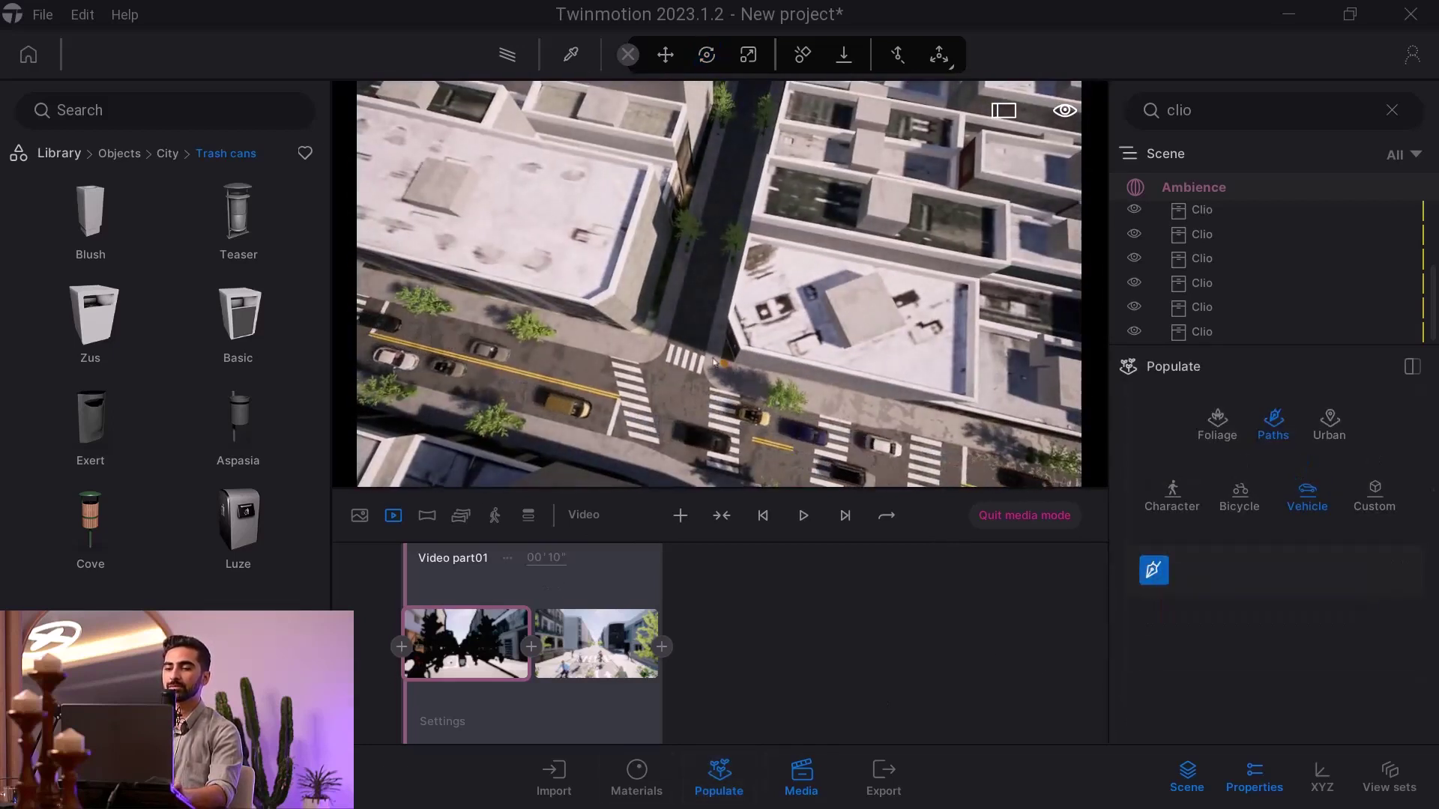
# Add a vehicle path from the crosswalk at the busy avenue and extend it along the narrow side street between the blocks
pyautogui.click(683, 360)
pyautogui.press('w')
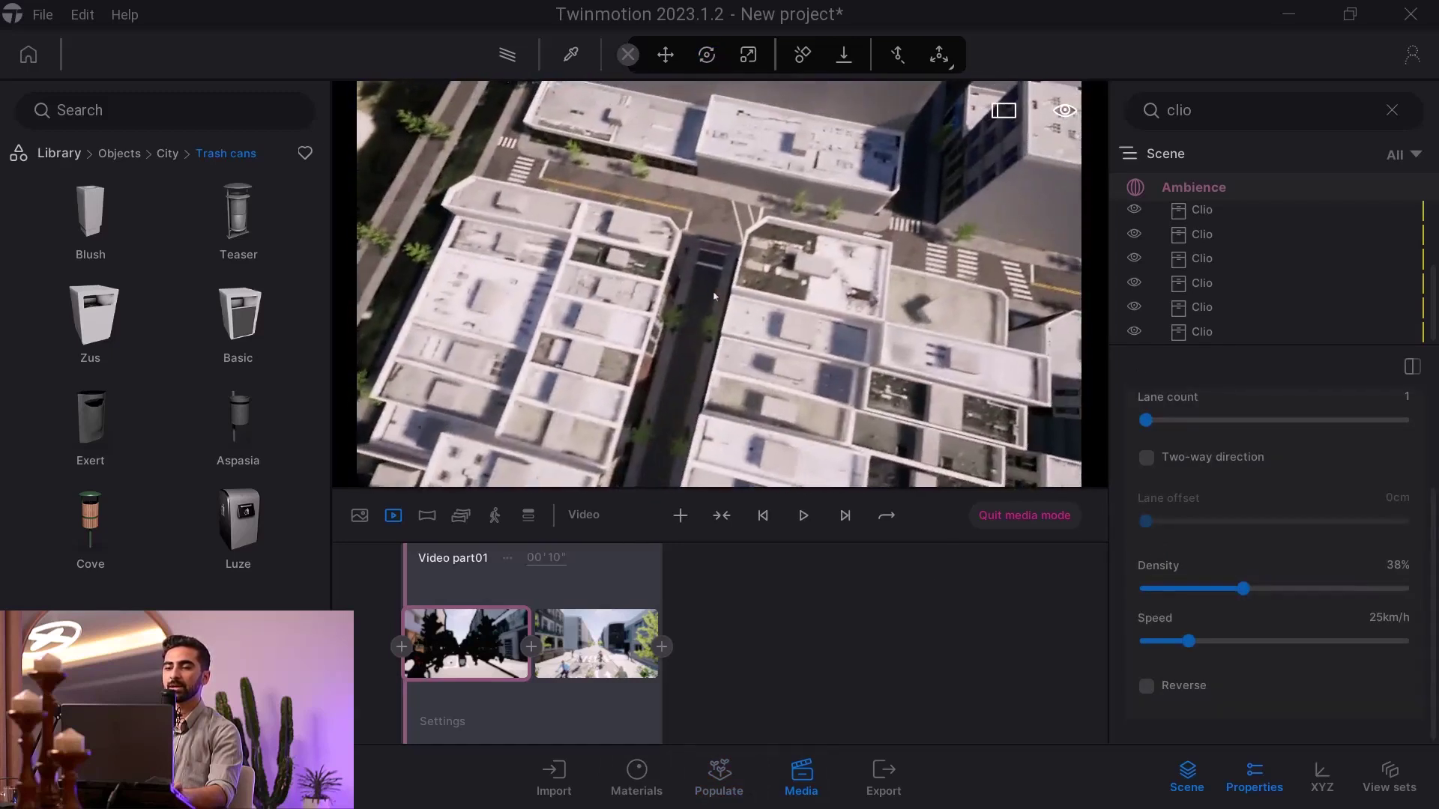
pyautogui.click(723, 349)
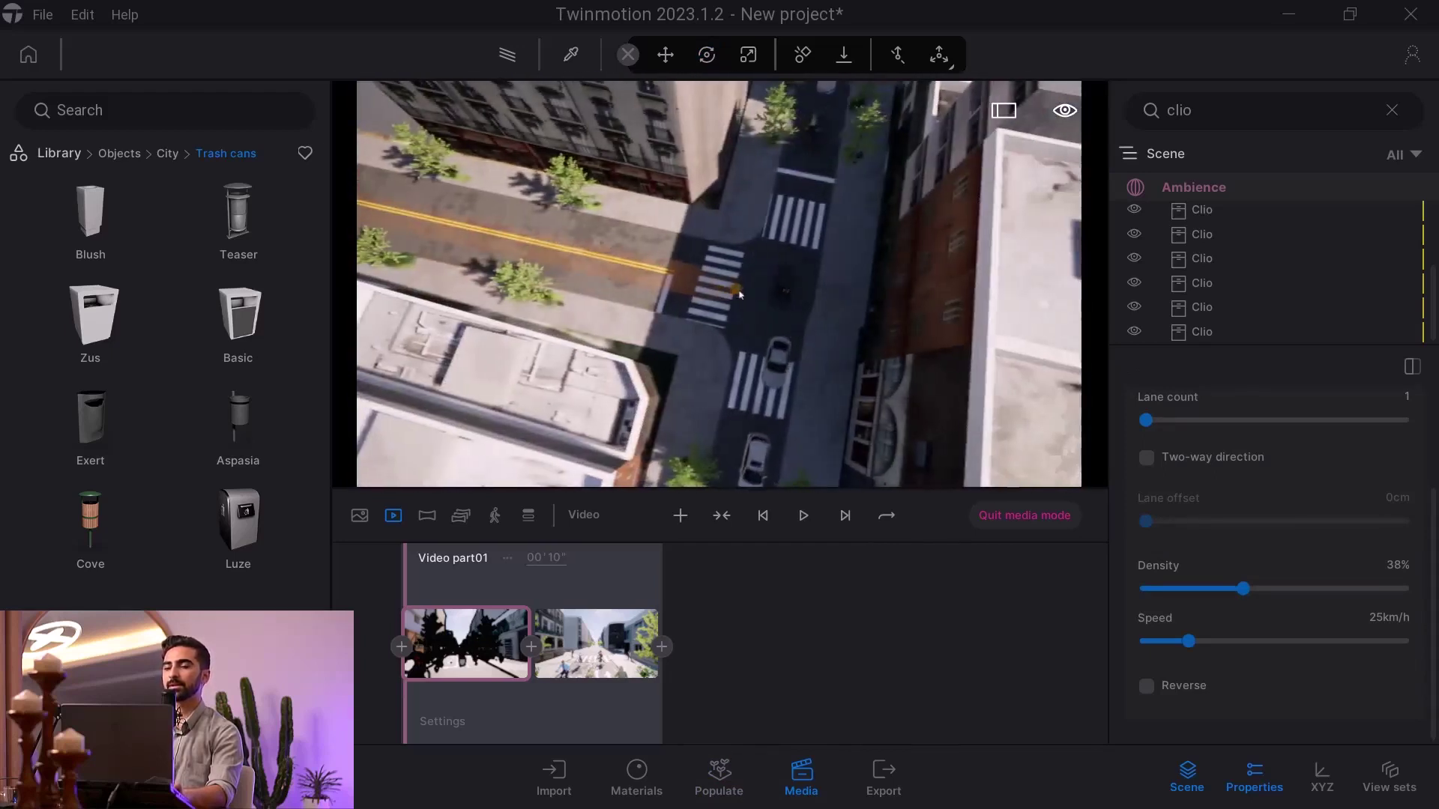
pyautogui.press('s')
pyautogui.moveTo(754, 232); pyautogui.dragTo(738, 202, button='right')
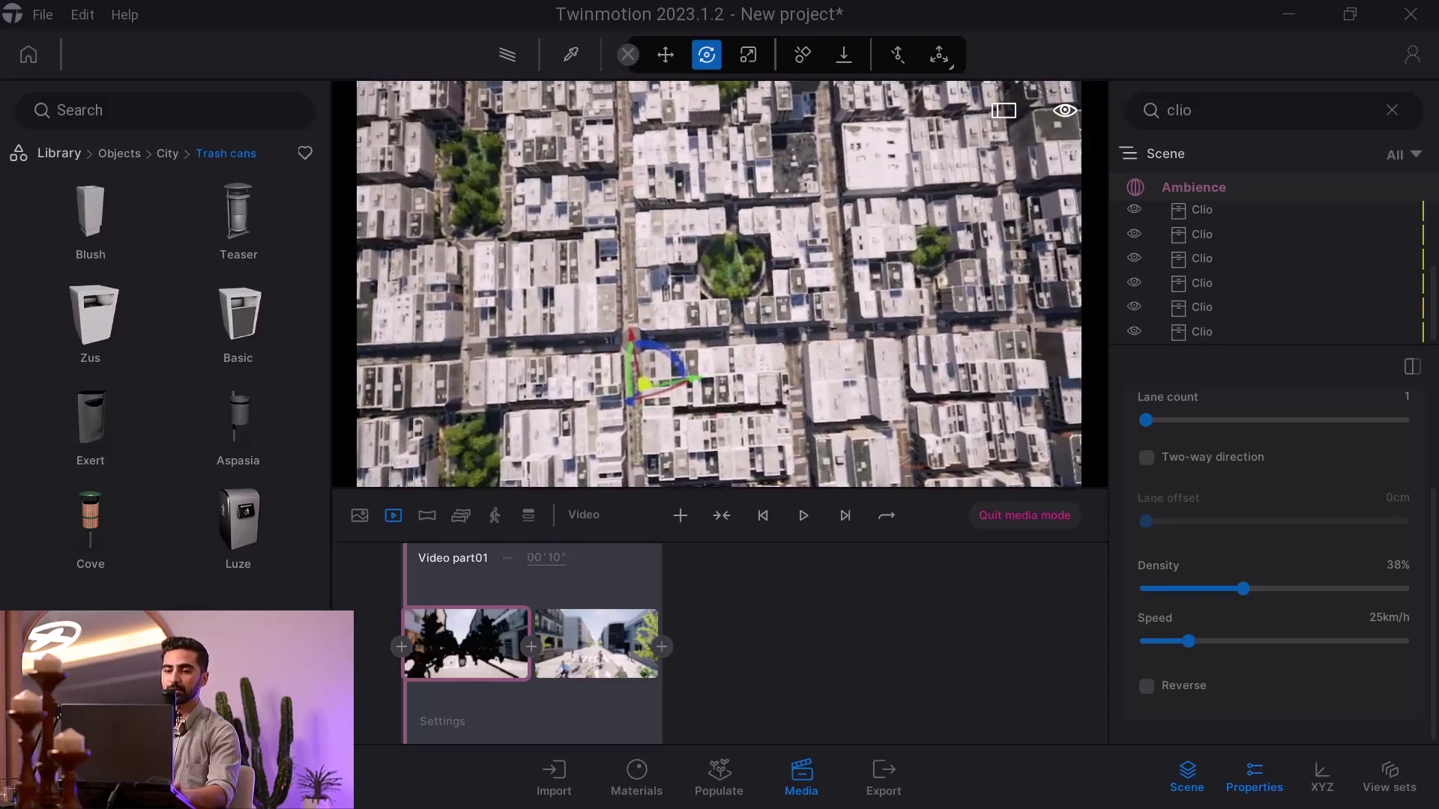
# Create a new video from a high view over the city blocks with two keyframes and play it
pyautogui.click(387, 516)
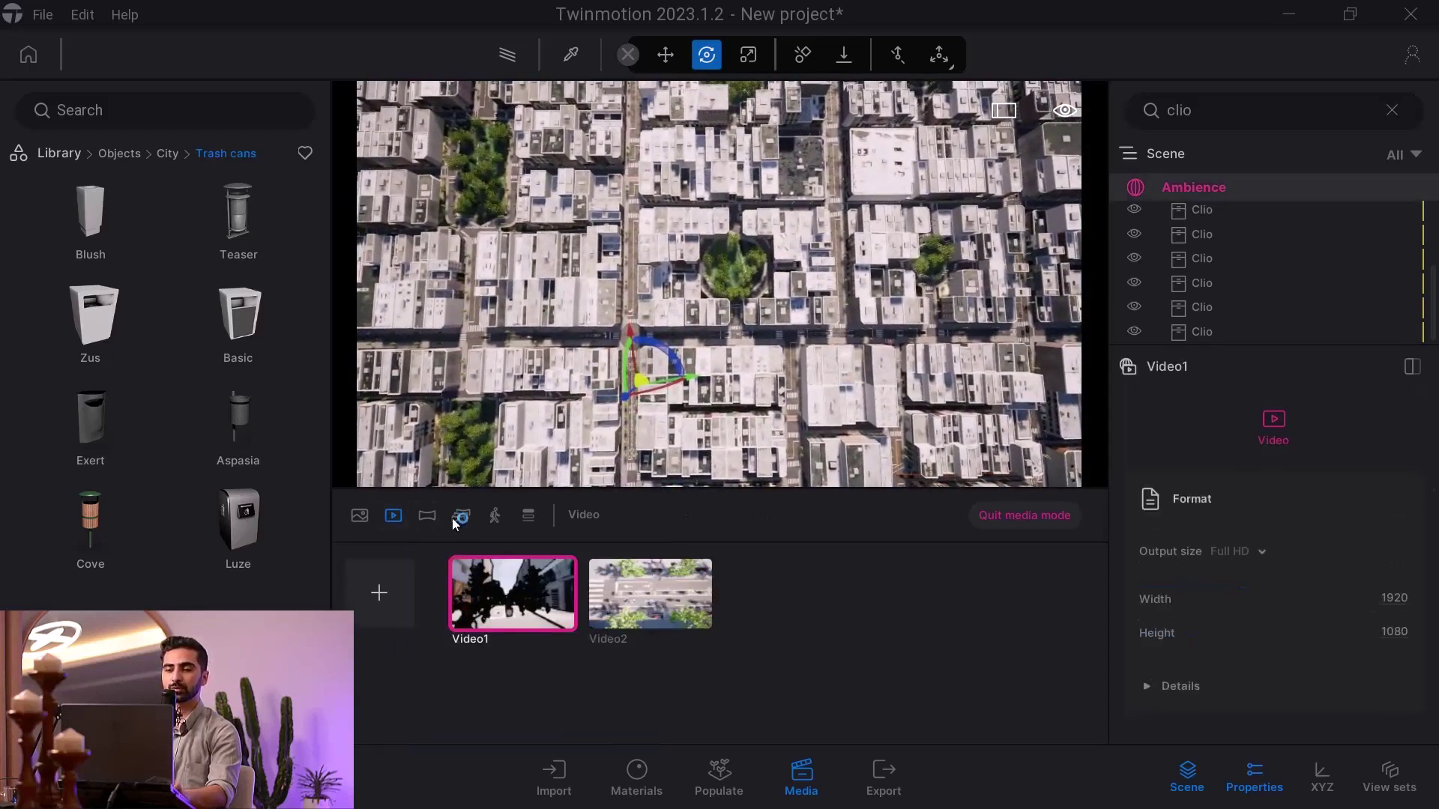
pyautogui.click(409, 579)
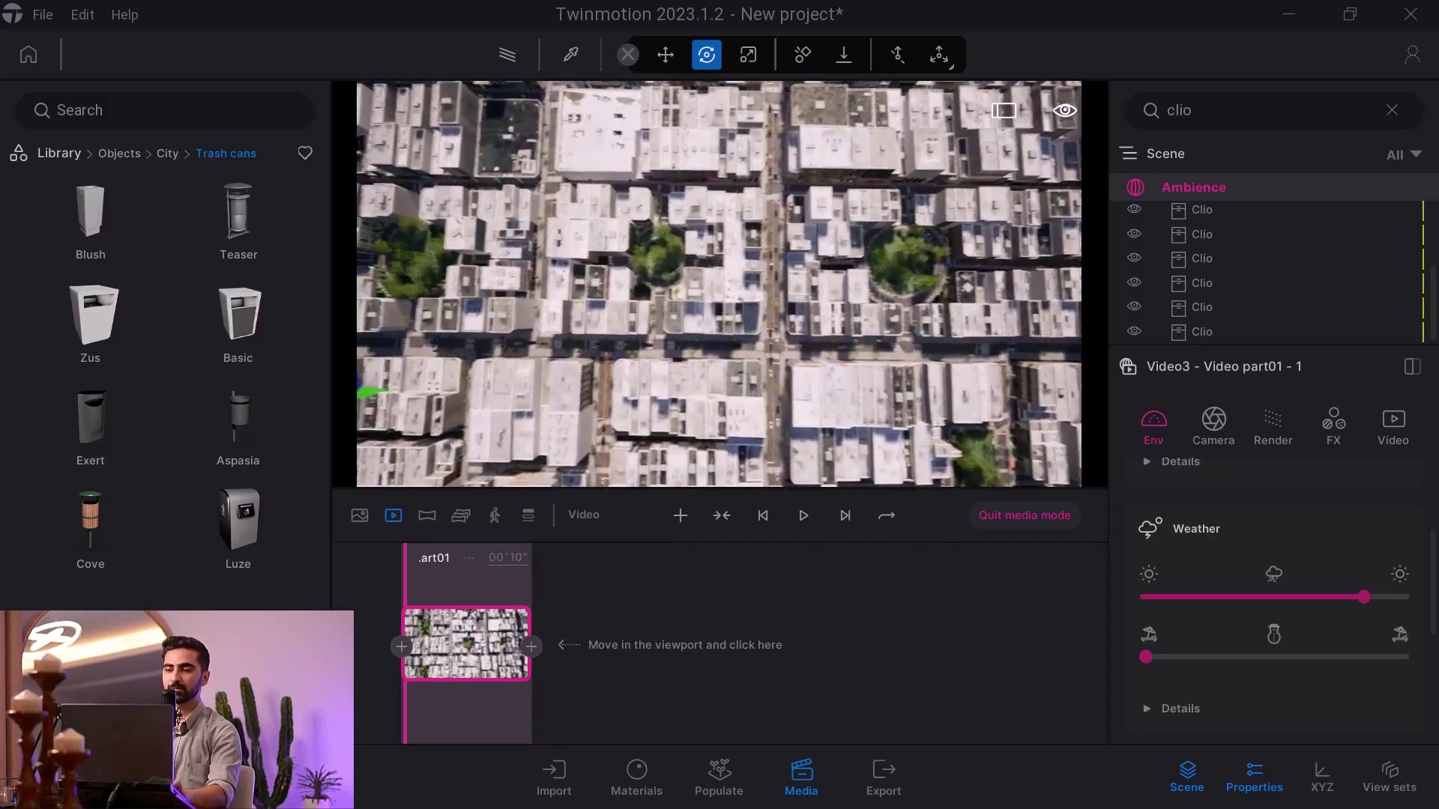
pyautogui.click(805, 517)
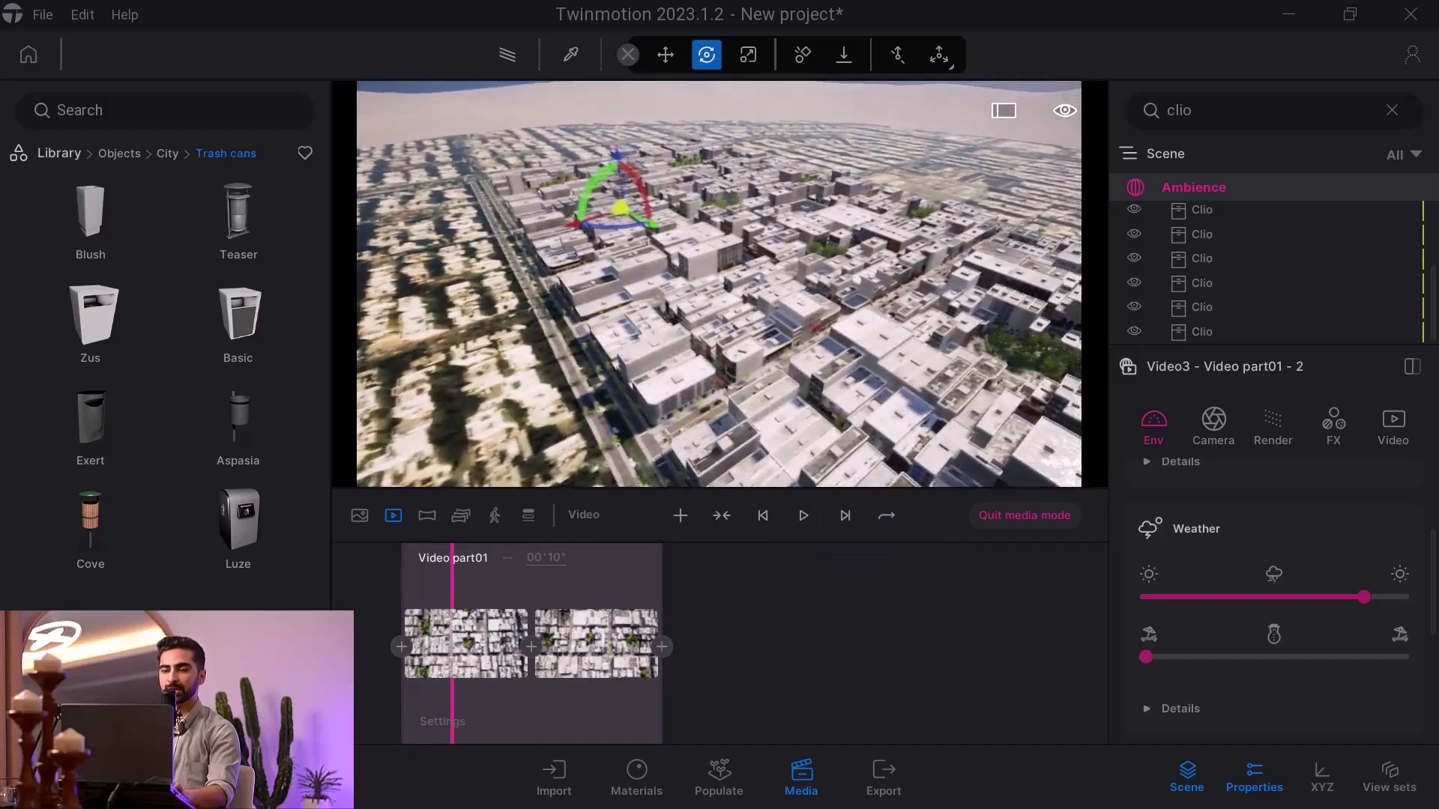
# Create another video from an oblique aerial view of the city, set its focal length to 55 mm and update the first keyframe
pyautogui.click(401, 515)
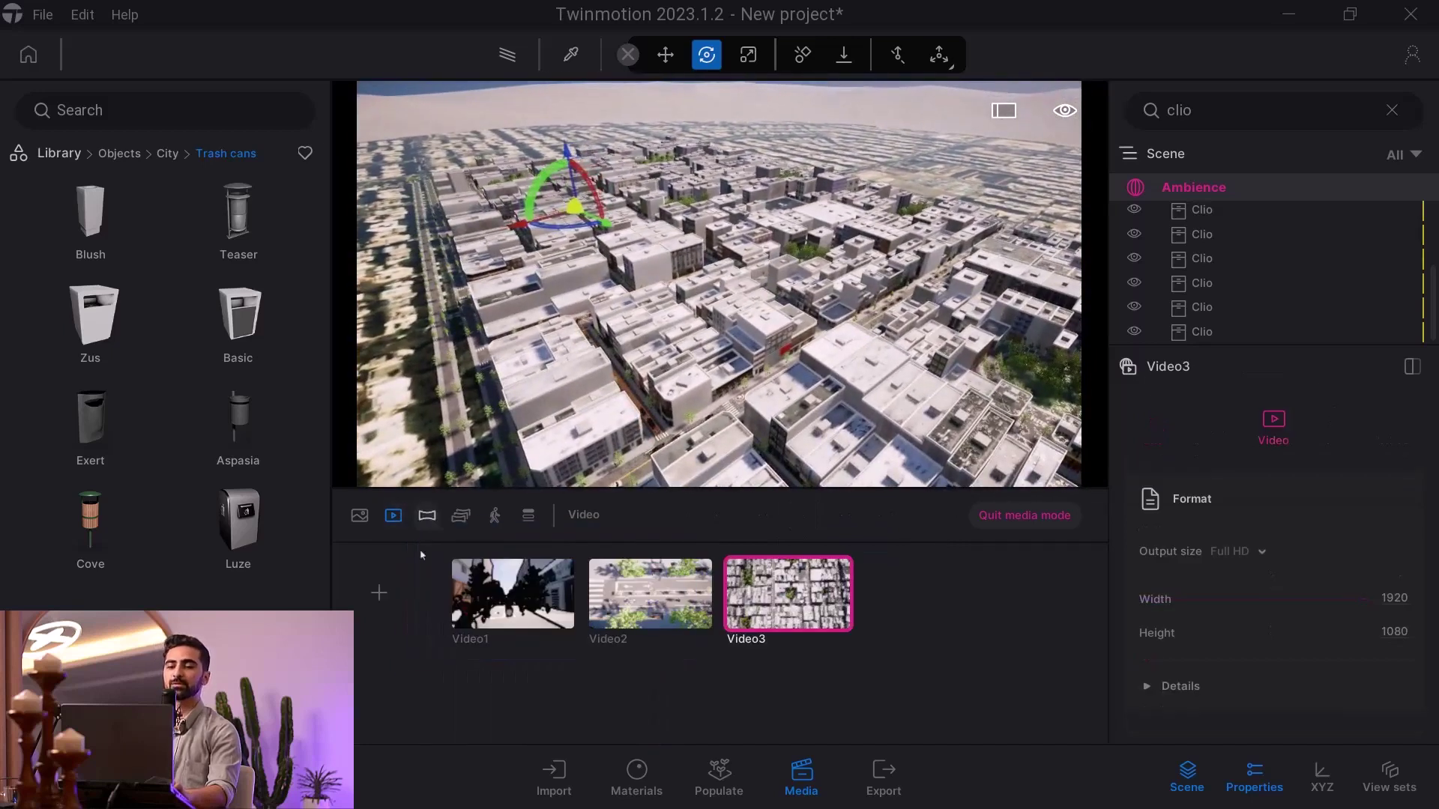
pyautogui.click(379, 587)
pyautogui.click(1232, 444)
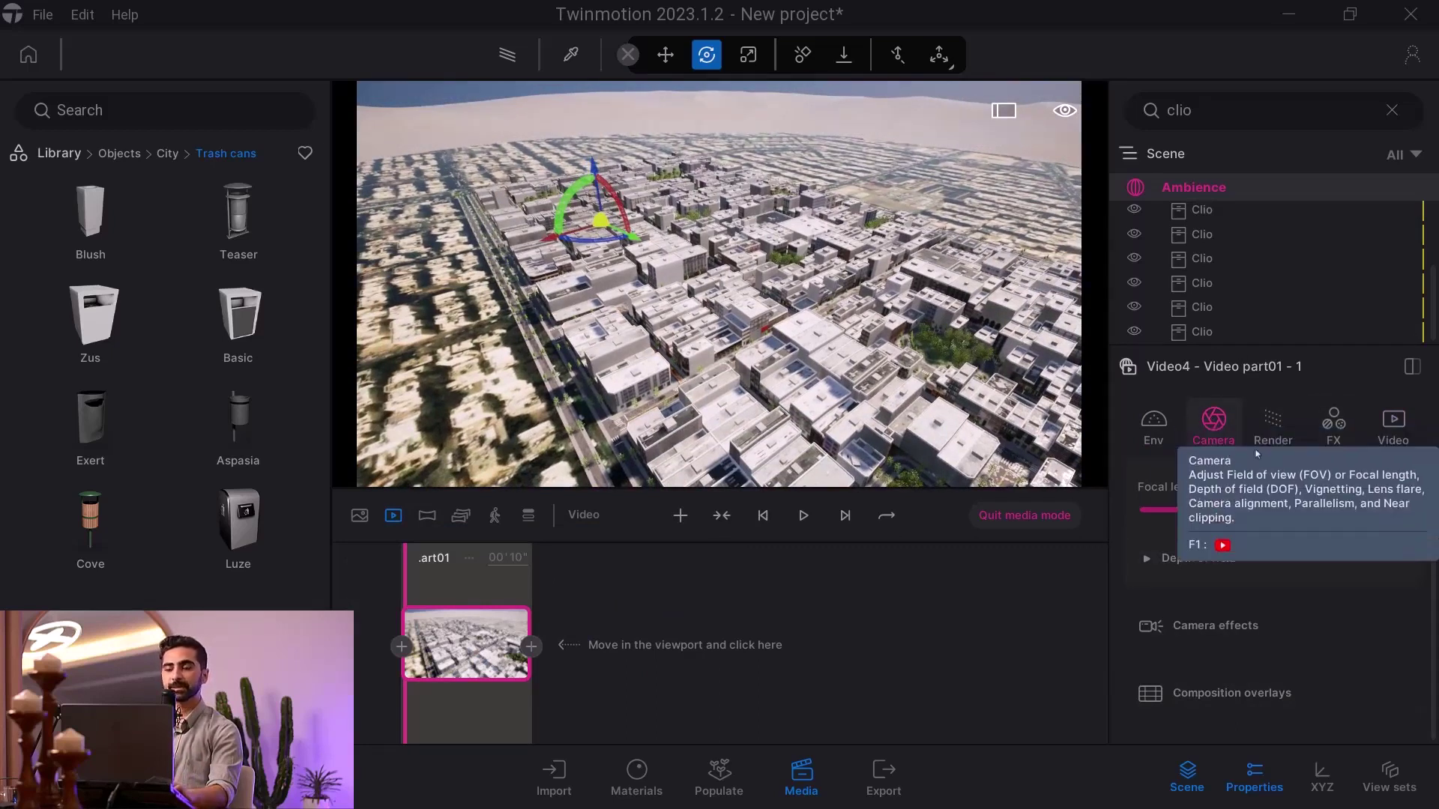
pyautogui.moveTo(1265, 511); pyautogui.dragTo(1348, 510)
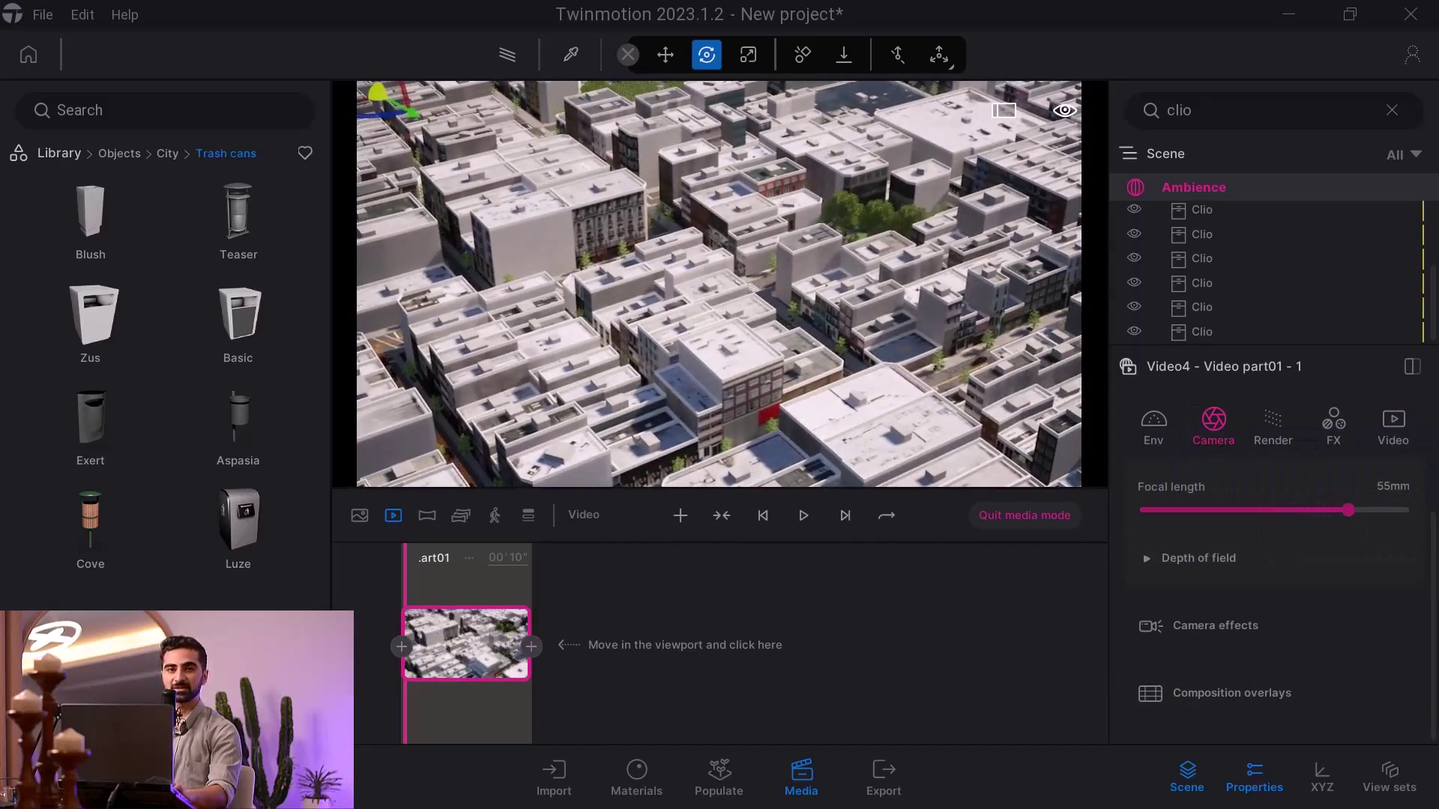
pyautogui.click(481, 611)
# Set the video's time of day to 12:20 and preview the reframed aerial view with the Path tracer
pyautogui.click(1153, 424)
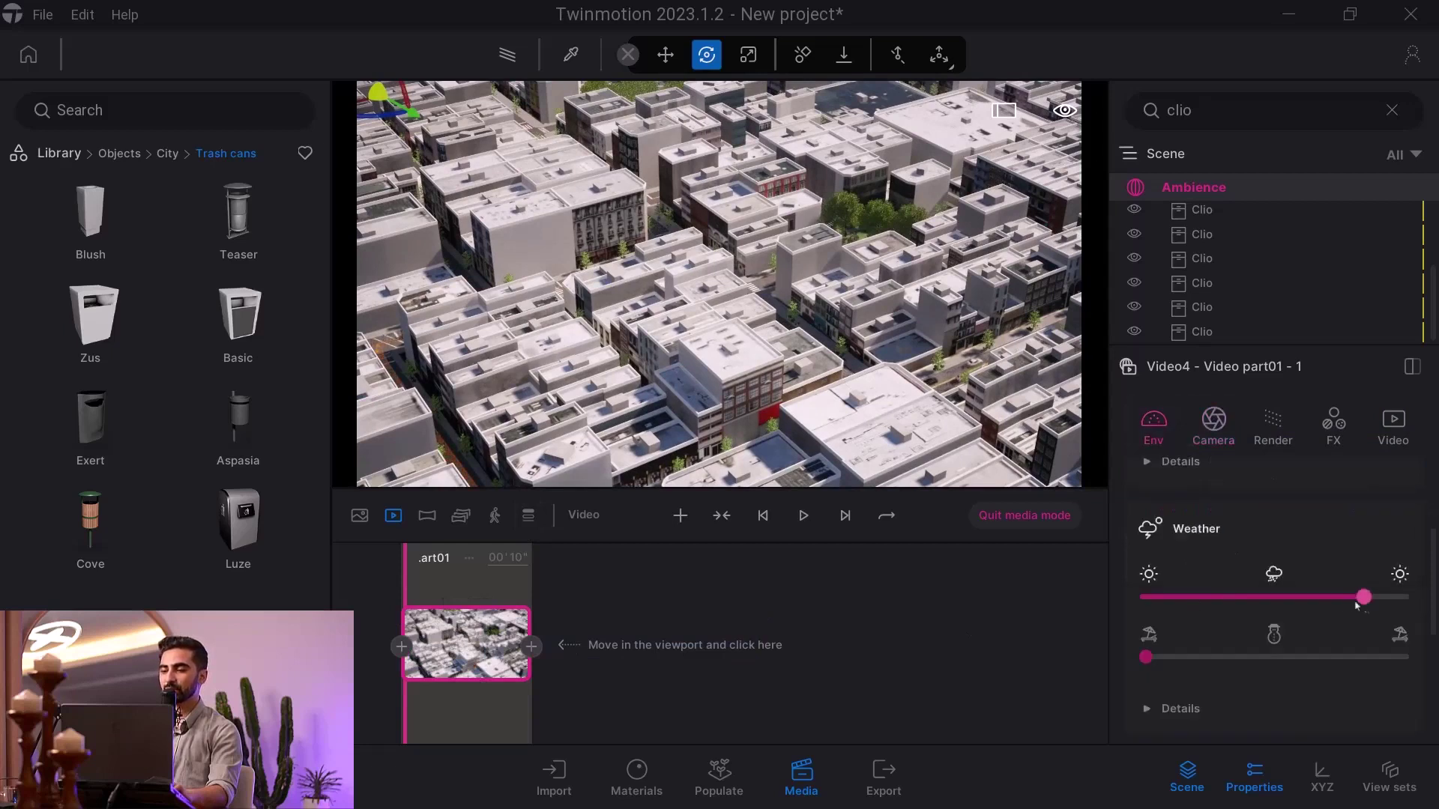
pyautogui.scroll(3, 1358, 606)
pyautogui.moveTo(1266, 567)
pyautogui.mouseDown()
pyautogui.moveTo(1303, 565)
pyautogui.moveTo(1278, 568)
pyautogui.mouseUp()
pyautogui.moveTo(914, 353); pyautogui.dragTo(881, 362, button='middle')
pyautogui.press('r')
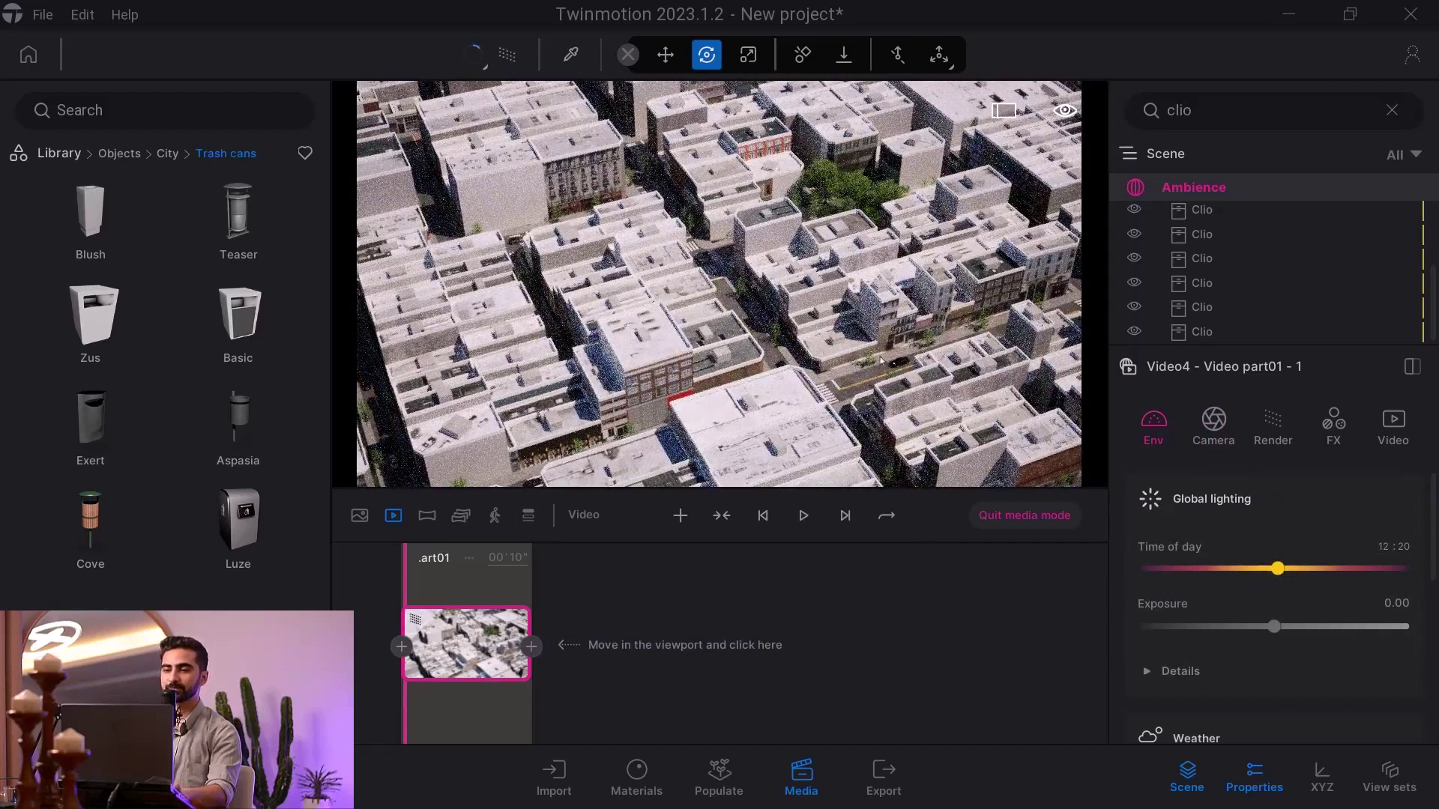
# Add a second keyframe to the aerial video, reframed over the rooftops and the street intersection near the park
pyautogui.moveTo(630, 328); pyautogui.dragTo(717, 310, button='middle')
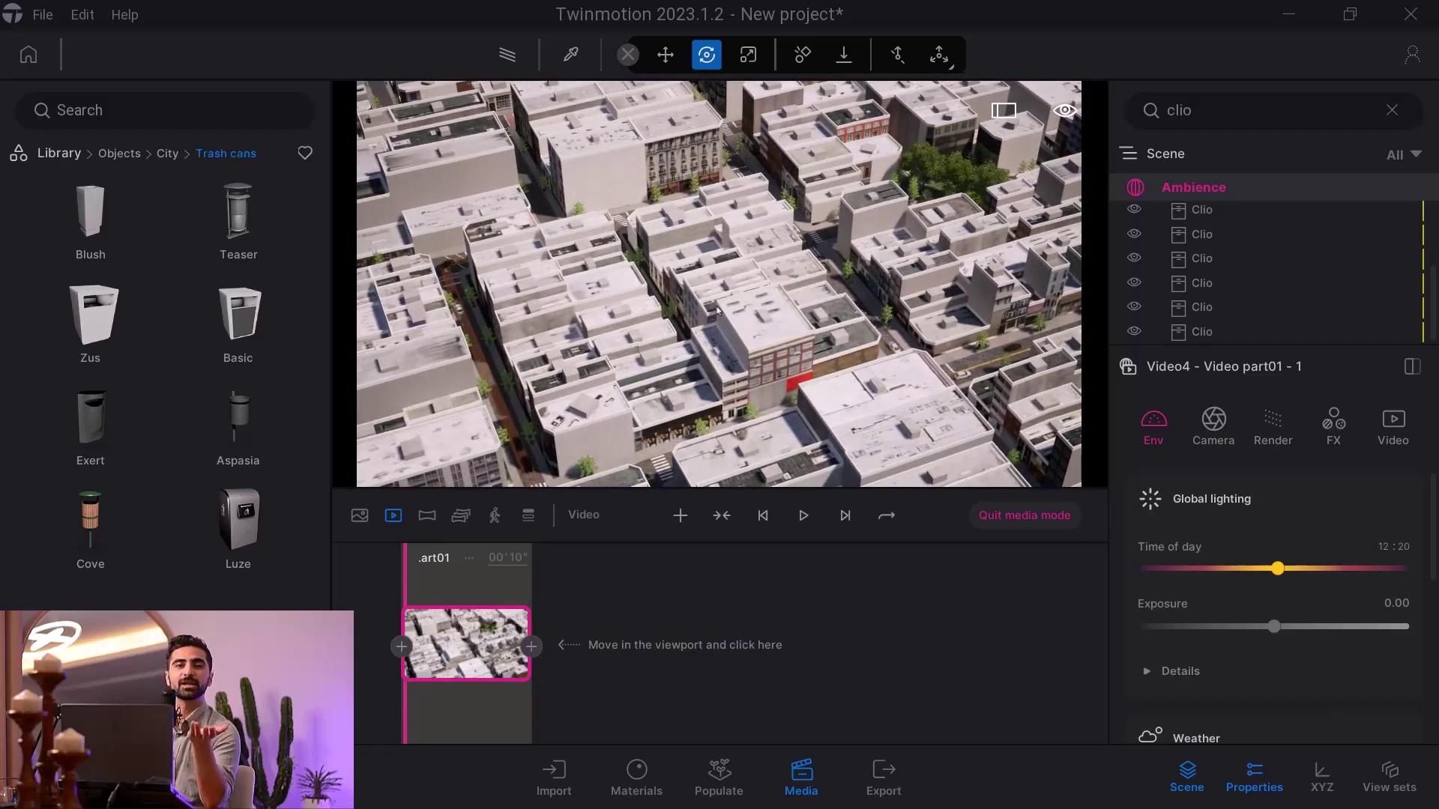
pyautogui.moveTo(711, 324); pyautogui.dragTo(794, 276, button='middle')
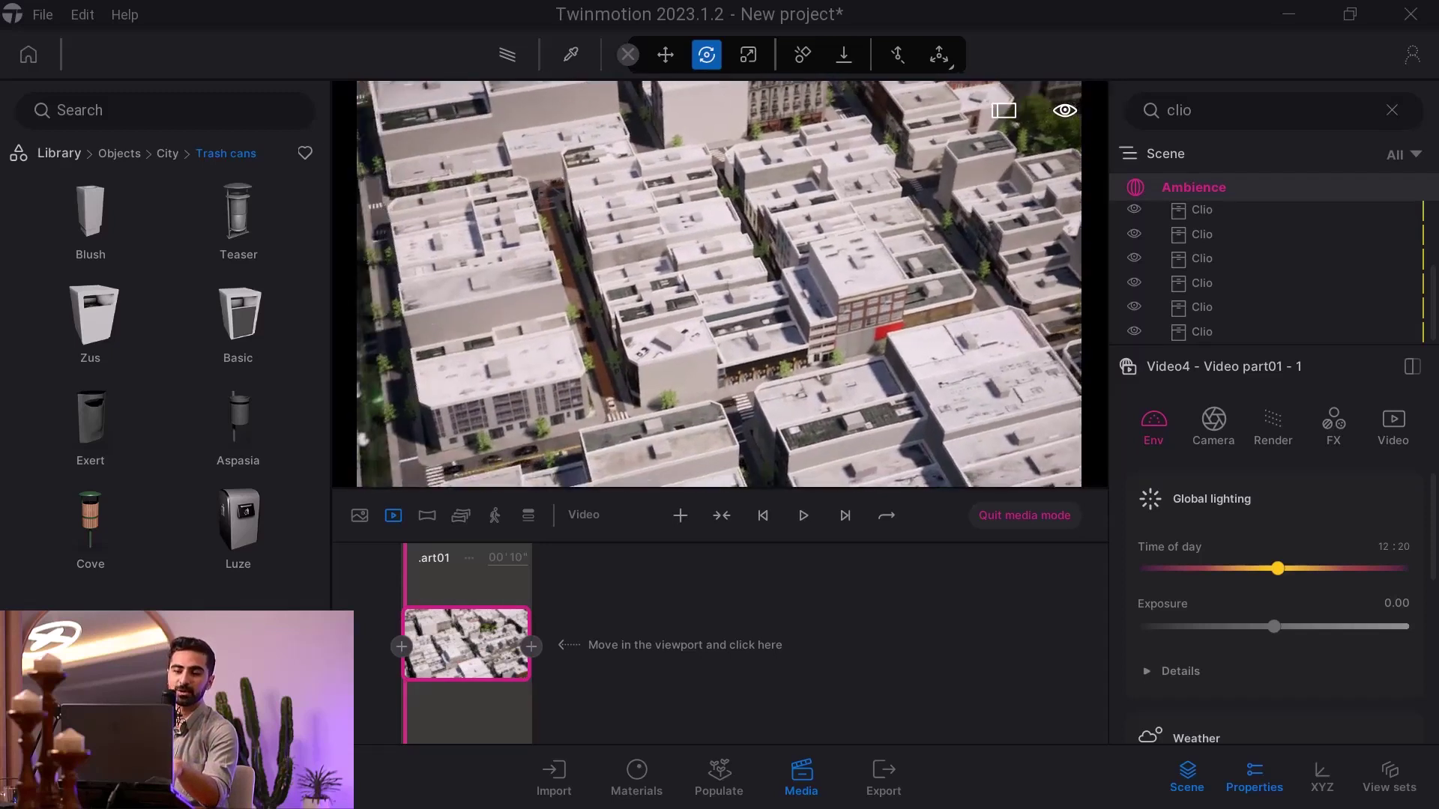
pyautogui.scroll(4, 638, 337)
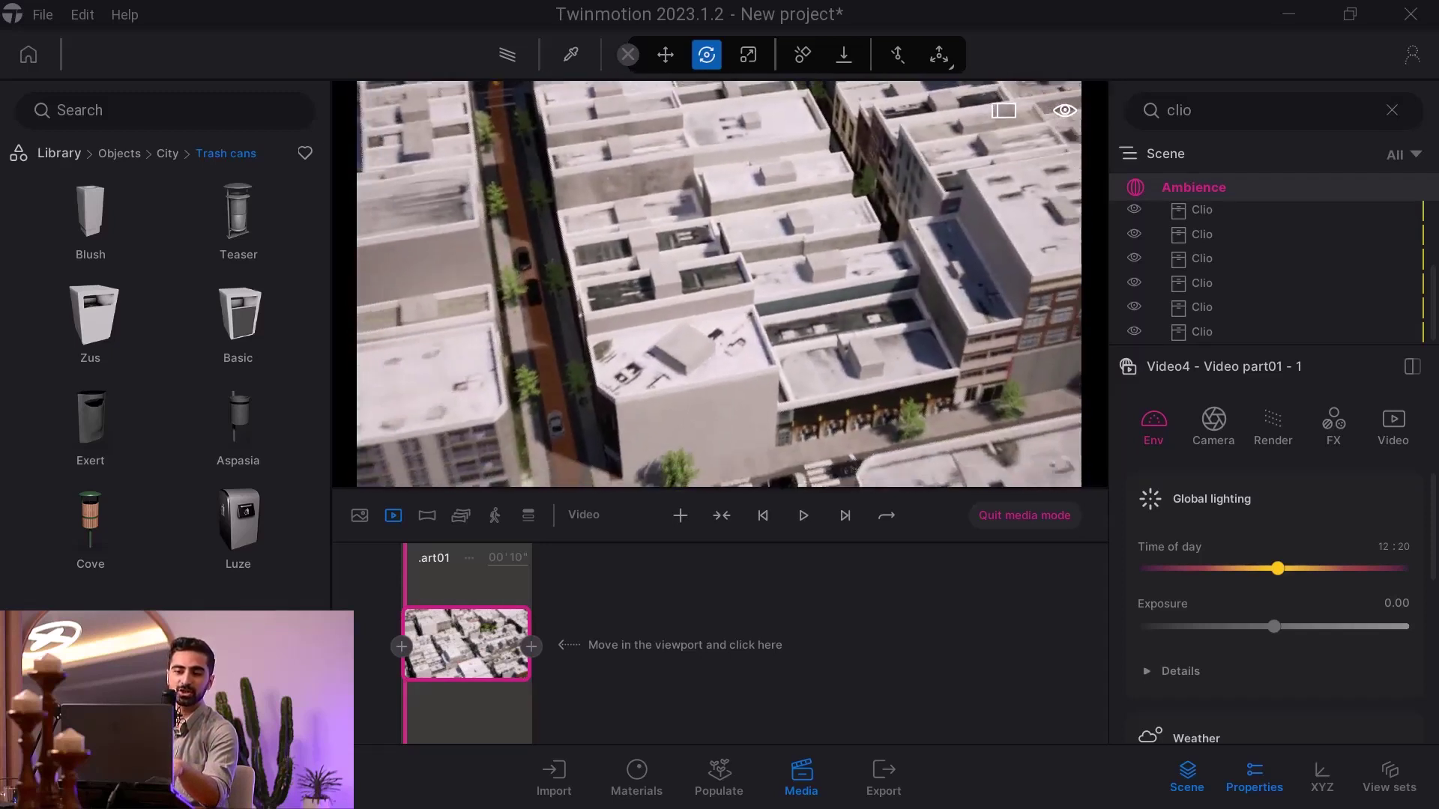
pyautogui.click(479, 656)
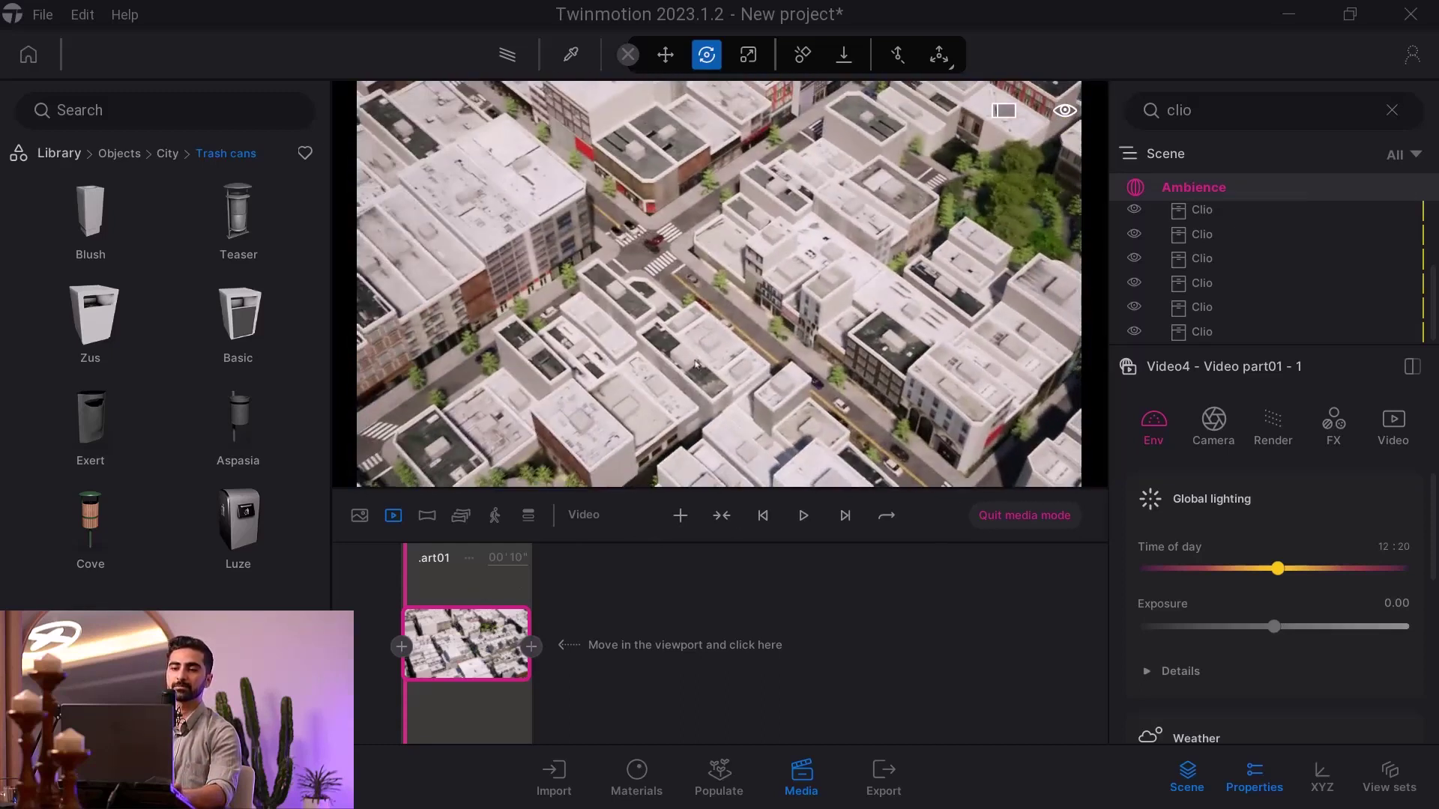
pyautogui.click(530, 646)
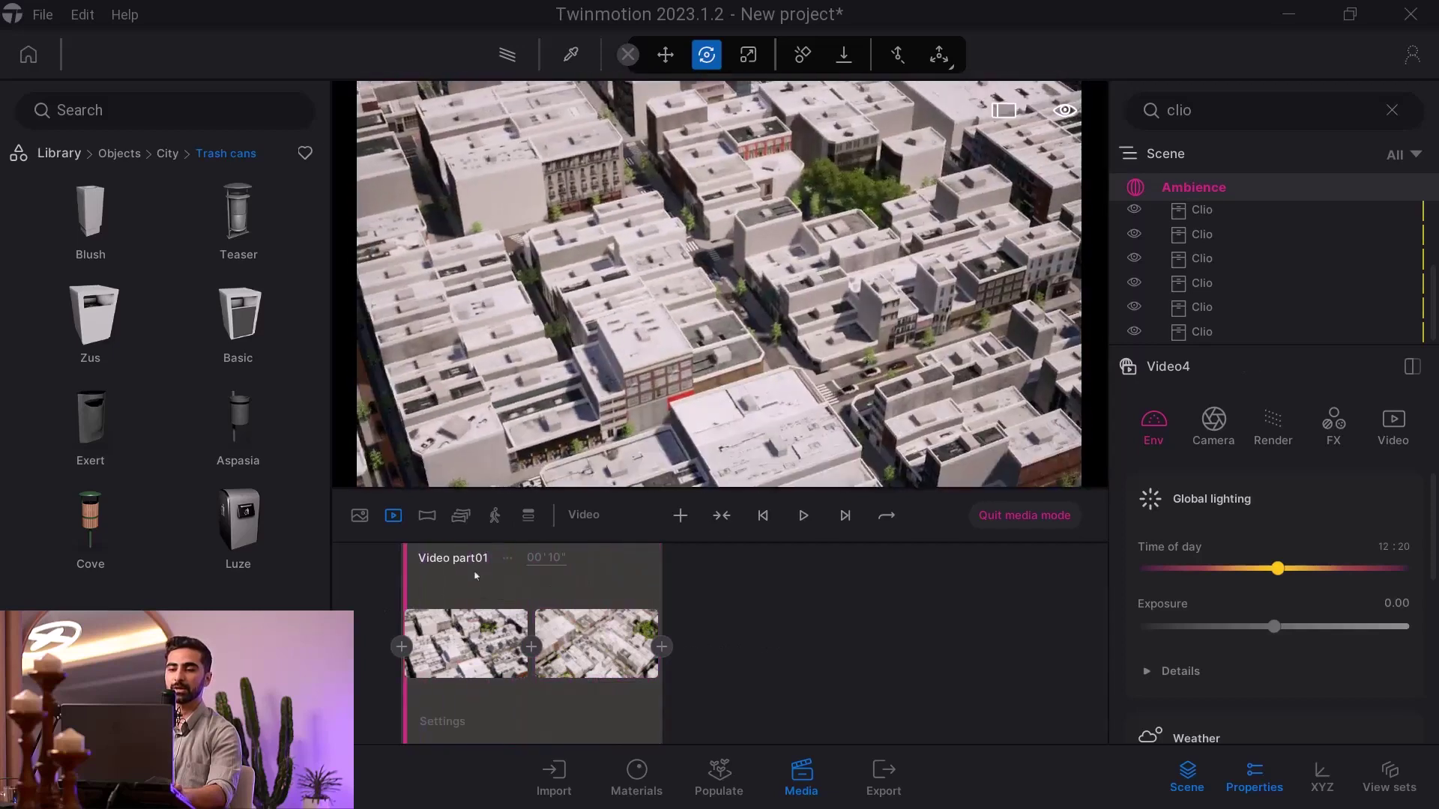
# Create another video with two keyframes moving around the traffic intersection, then return the playhead to the start
pyautogui.click(394, 516)
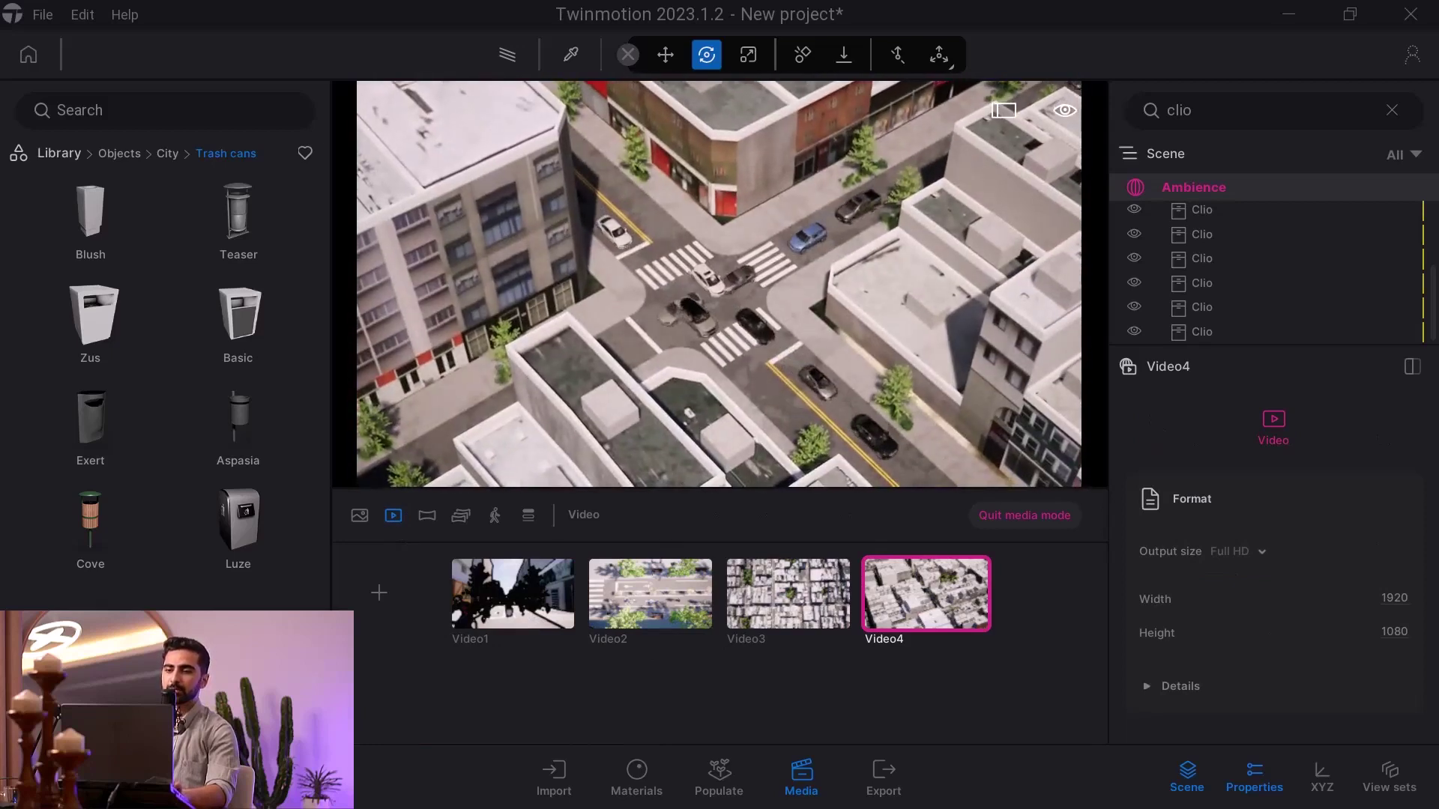
pyautogui.click(379, 593)
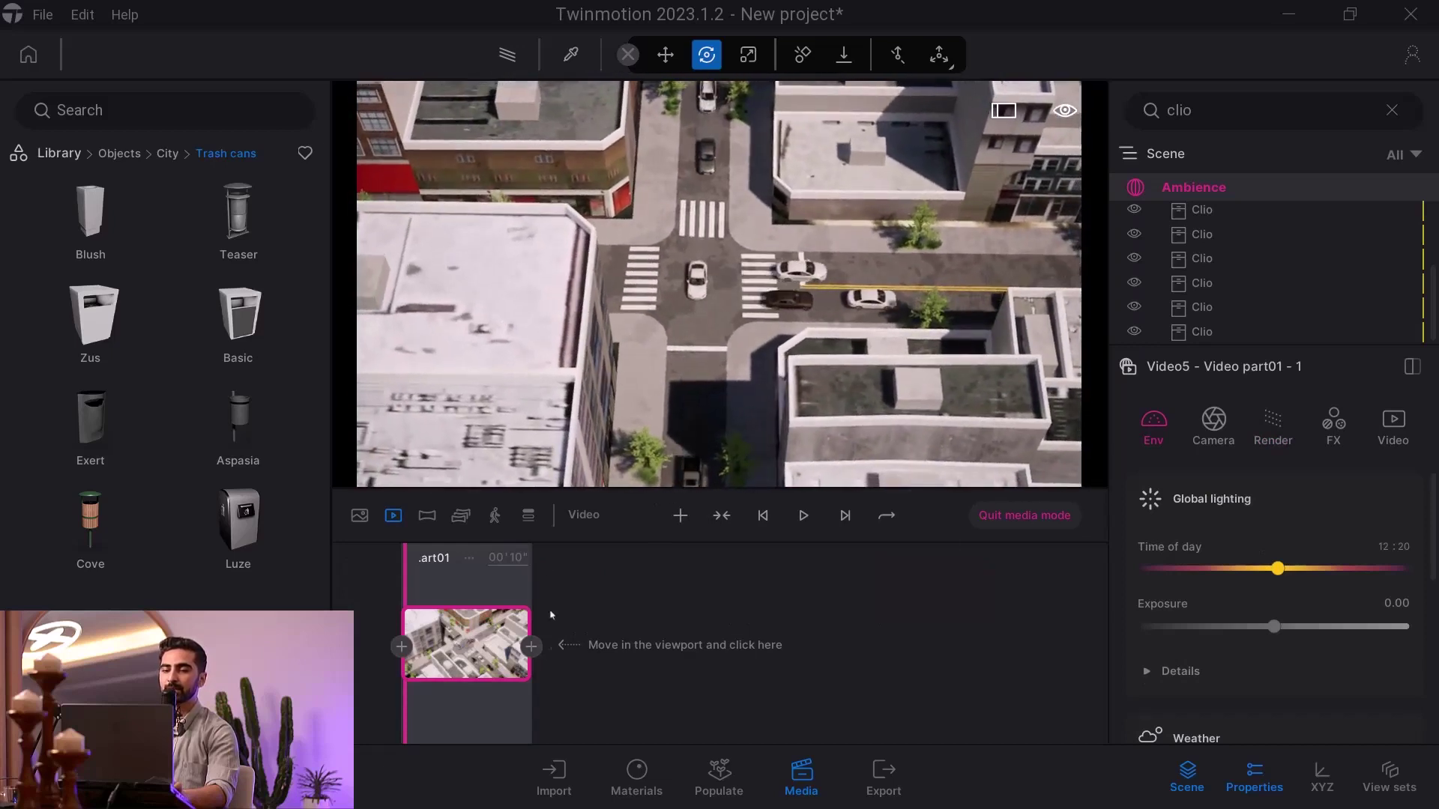
pyautogui.click(532, 648)
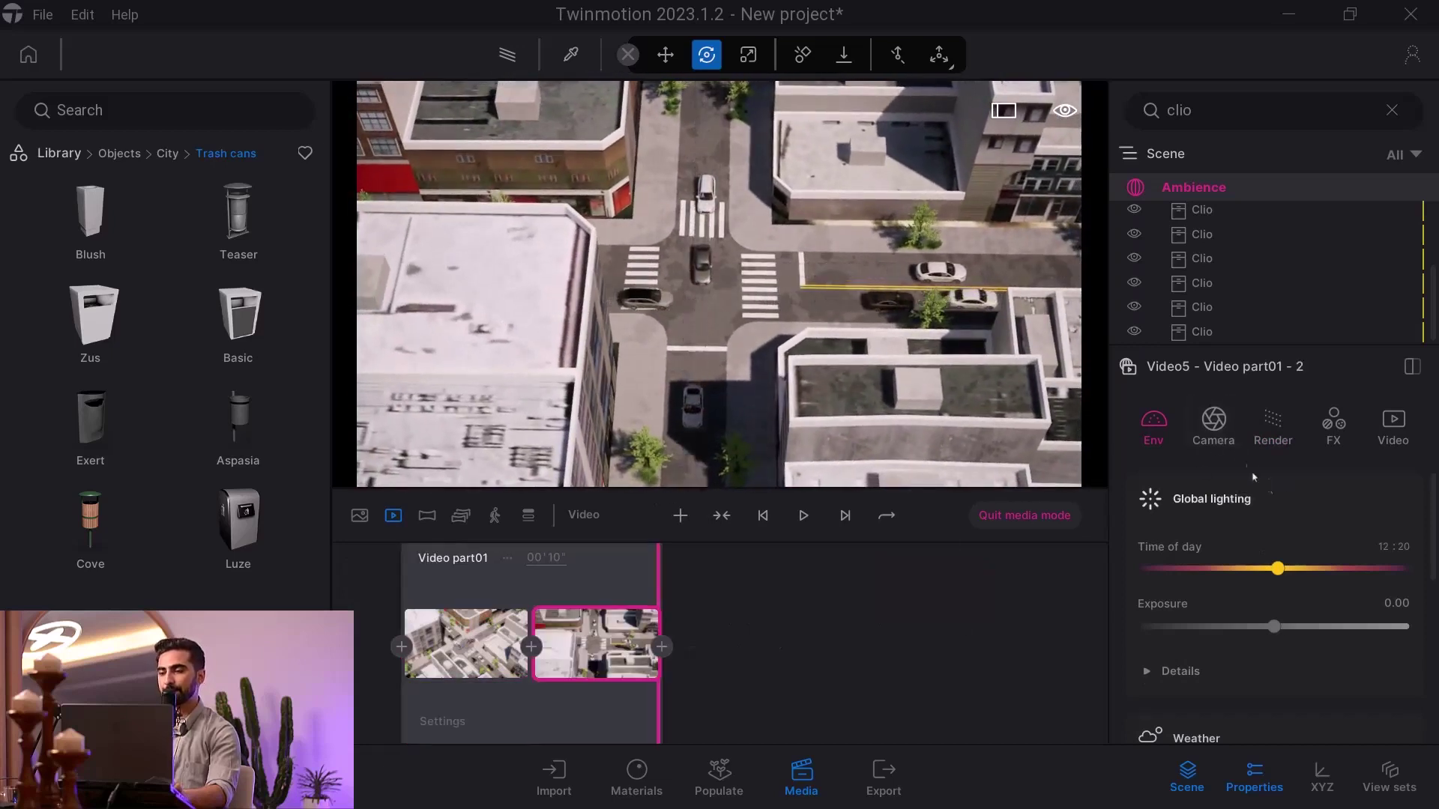
pyautogui.moveTo(656, 583); pyautogui.dragTo(358, 578)
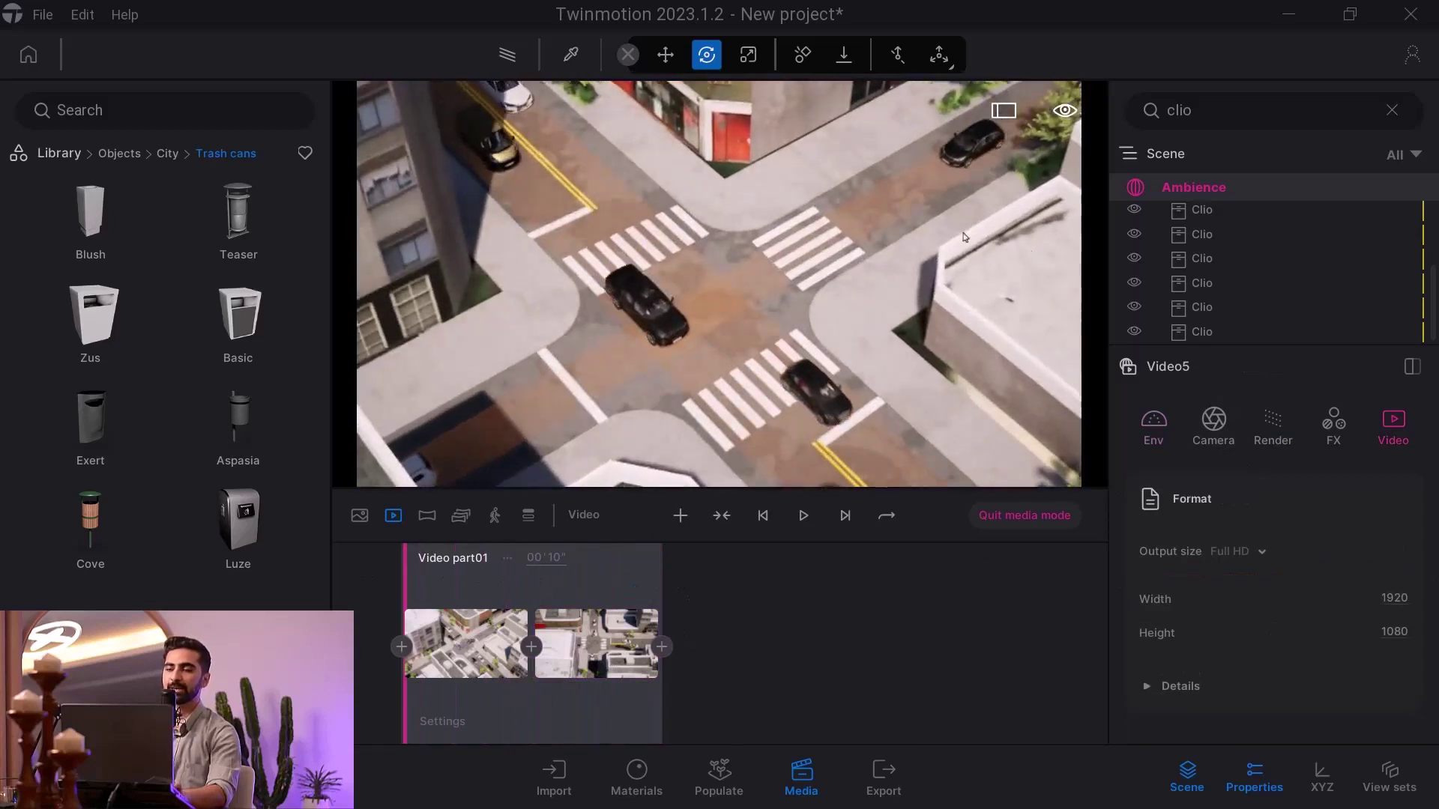
# Clear the scene search, try a higher speed on the two-lane vehicle path through the intersection and set it back to 25 km/h
pyautogui.click(669, 310)
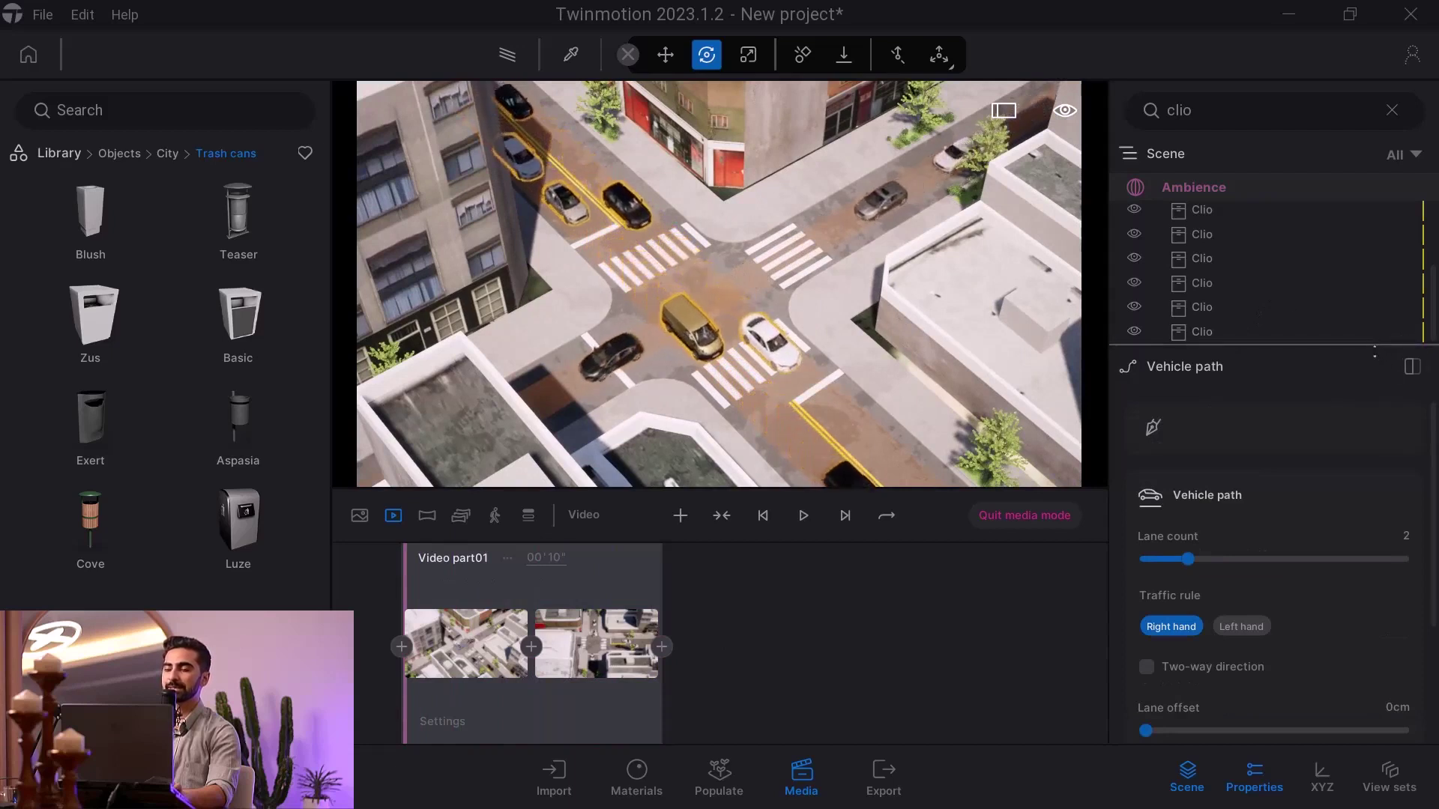
pyautogui.moveTo(1376, 345); pyautogui.dragTo(1375, 517)
pyautogui.click(1392, 112)
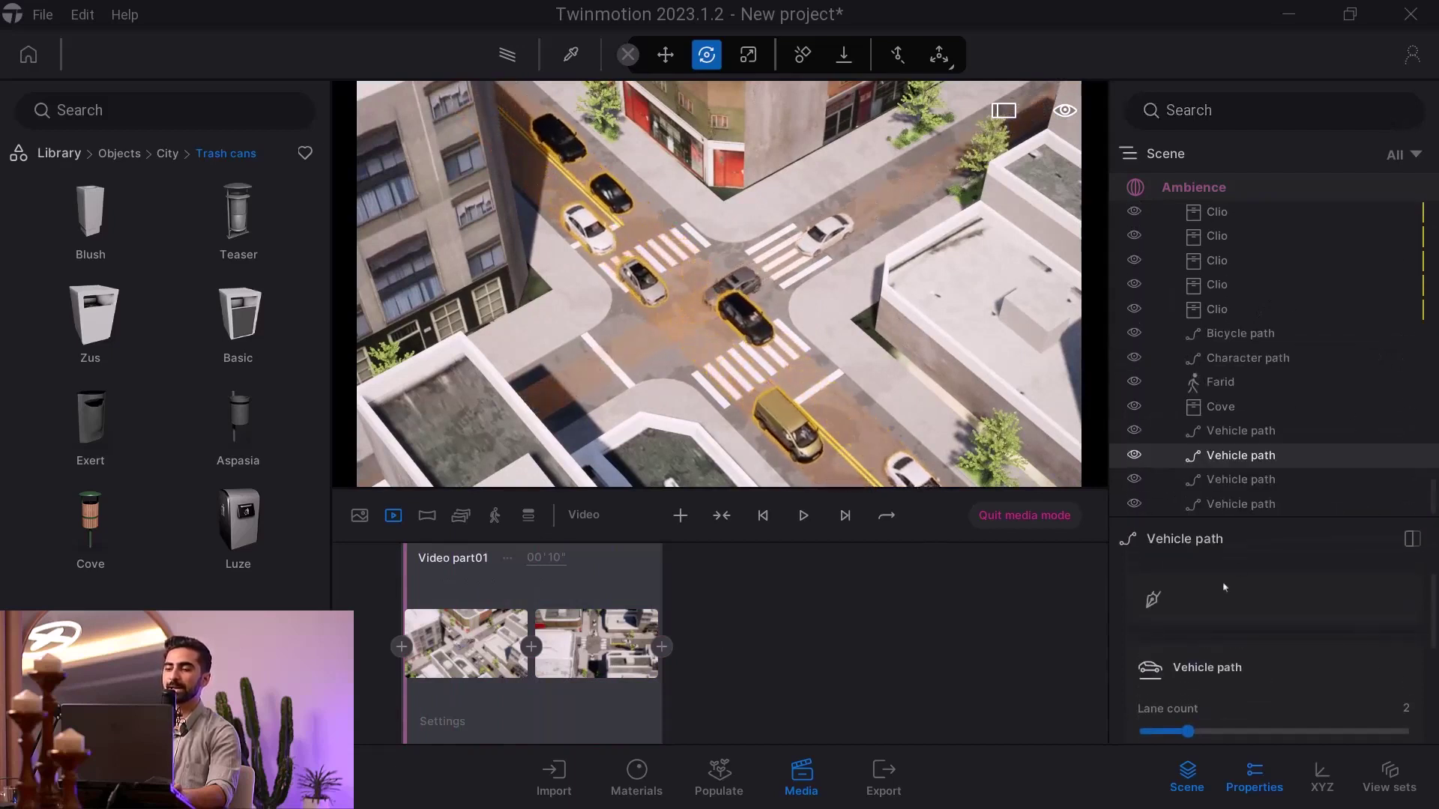
pyautogui.moveTo(1289, 520); pyautogui.dragTo(1289, 378)
pyautogui.scroll(-5, 1236, 674)
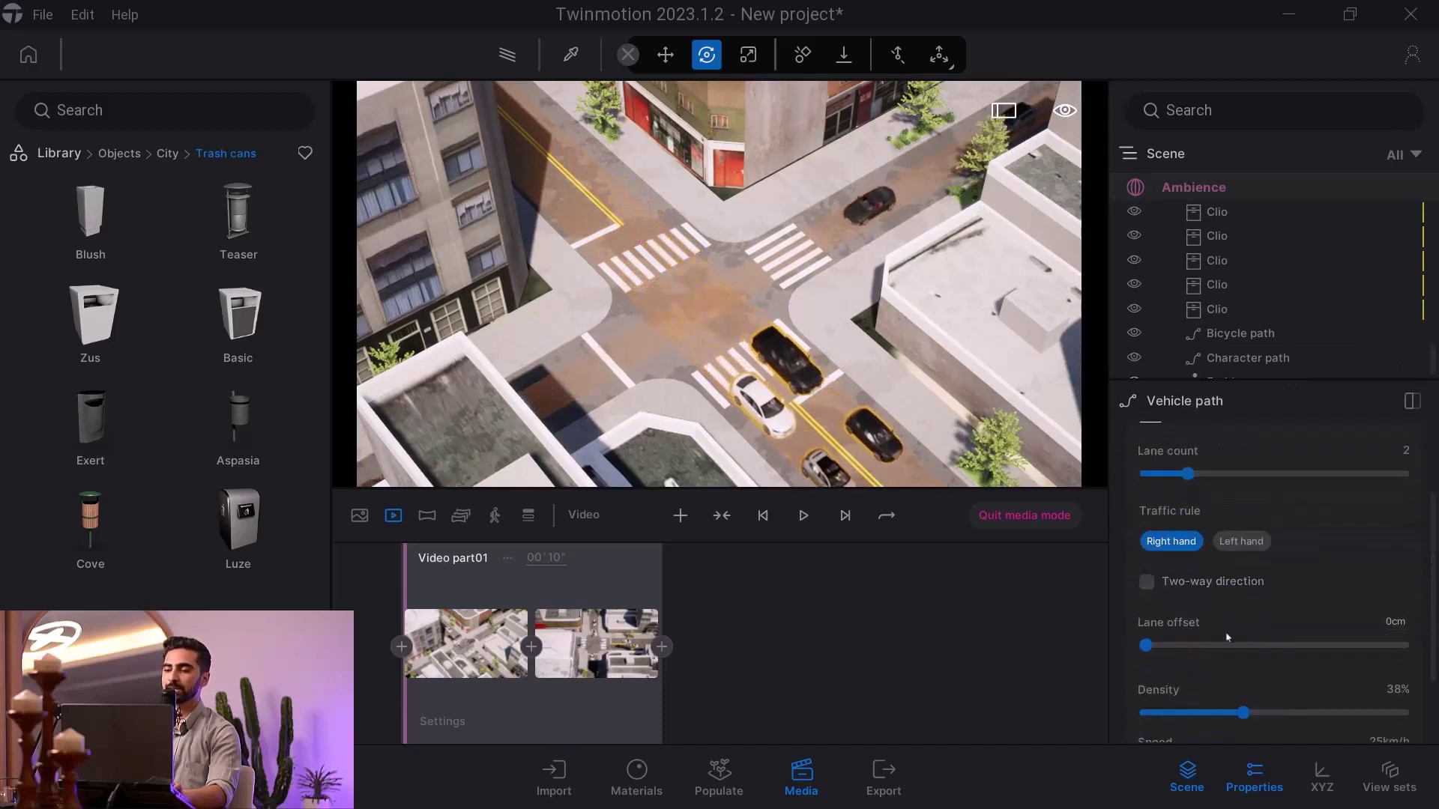
pyautogui.moveTo(1236, 675); pyautogui.dragTo(1321, 675)
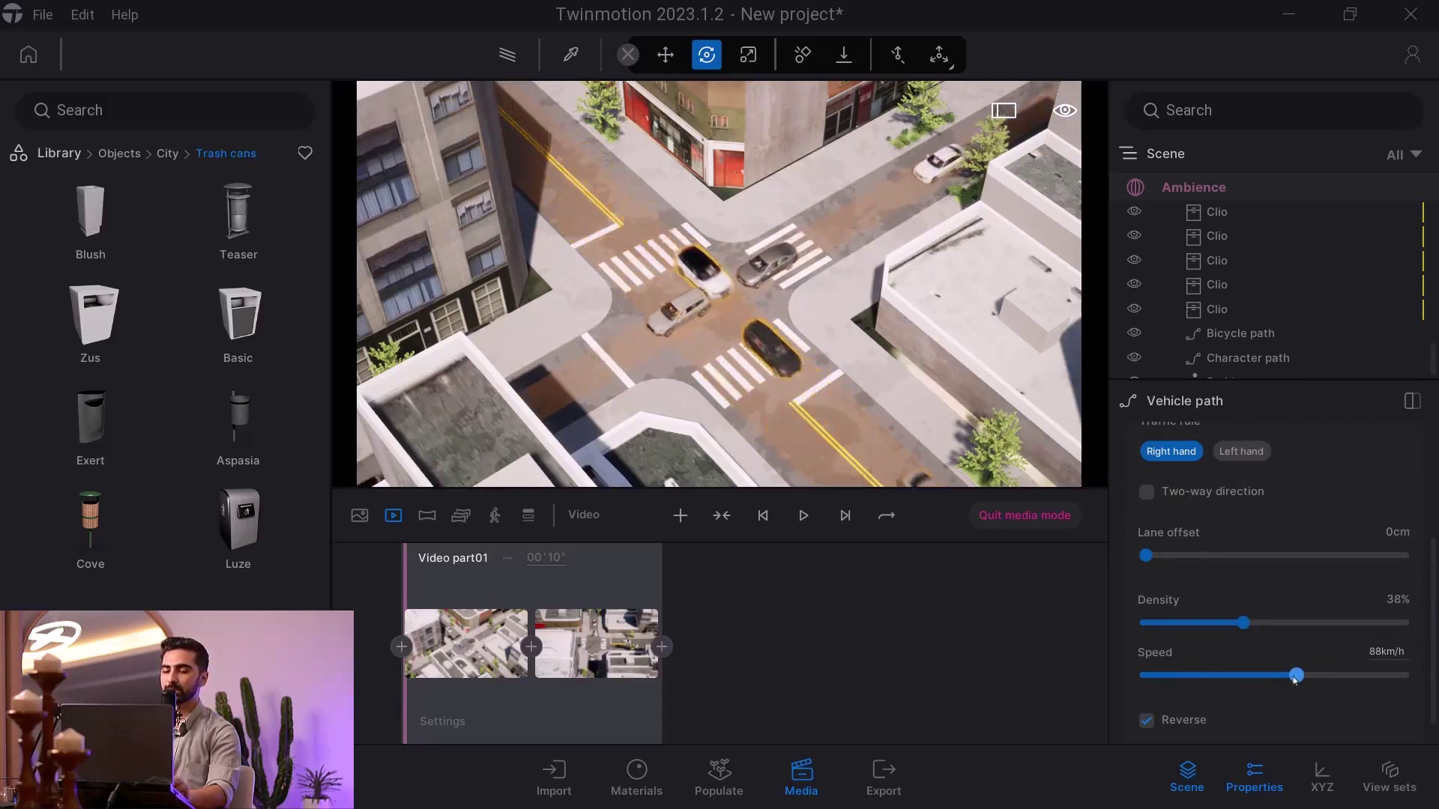
pyautogui.moveTo(1296, 675); pyautogui.dragTo(1188, 675)
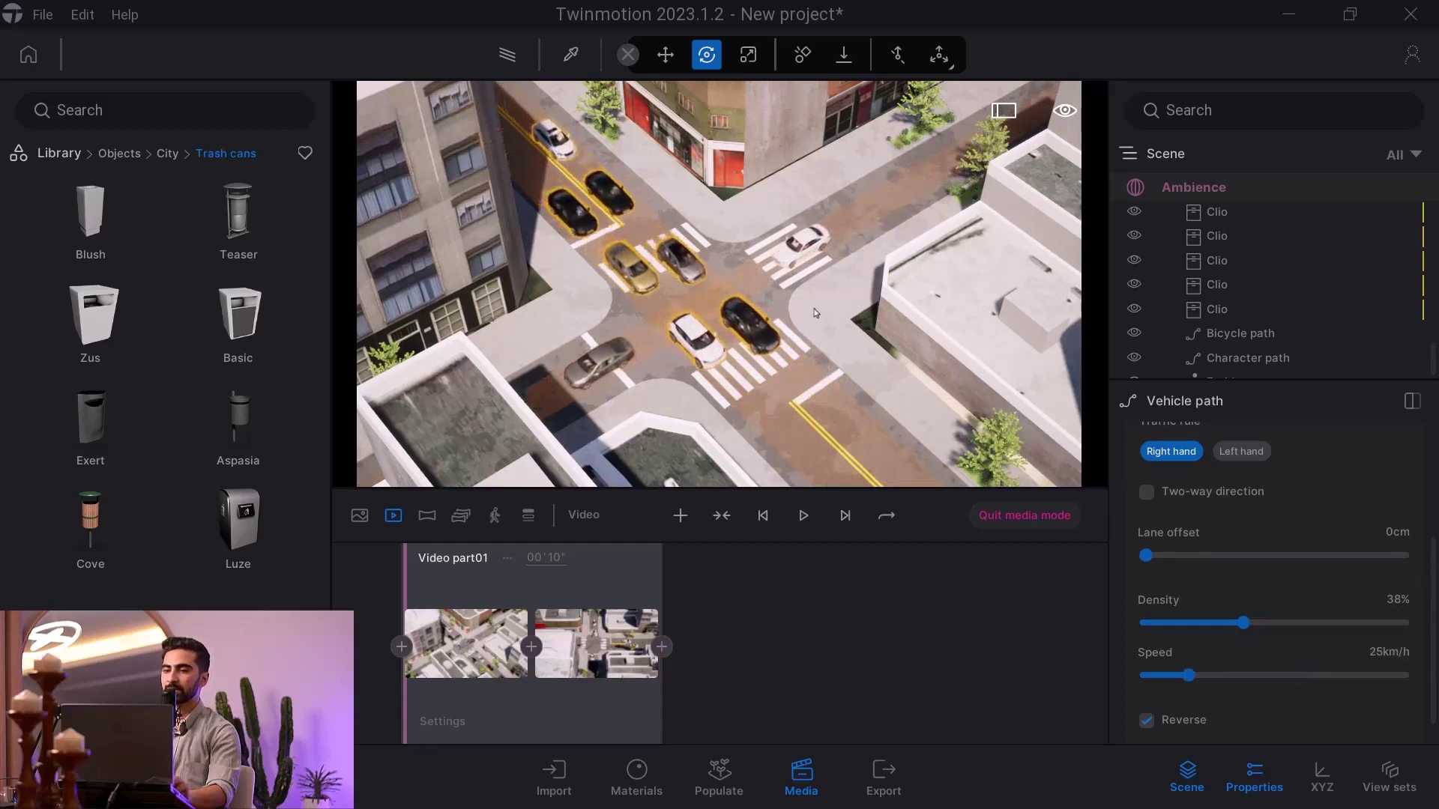
# Set the crossing street's vehicle path to 21% density and 113 km/h, and play the intersection video from its first keyframe
pyautogui.click(804, 257)
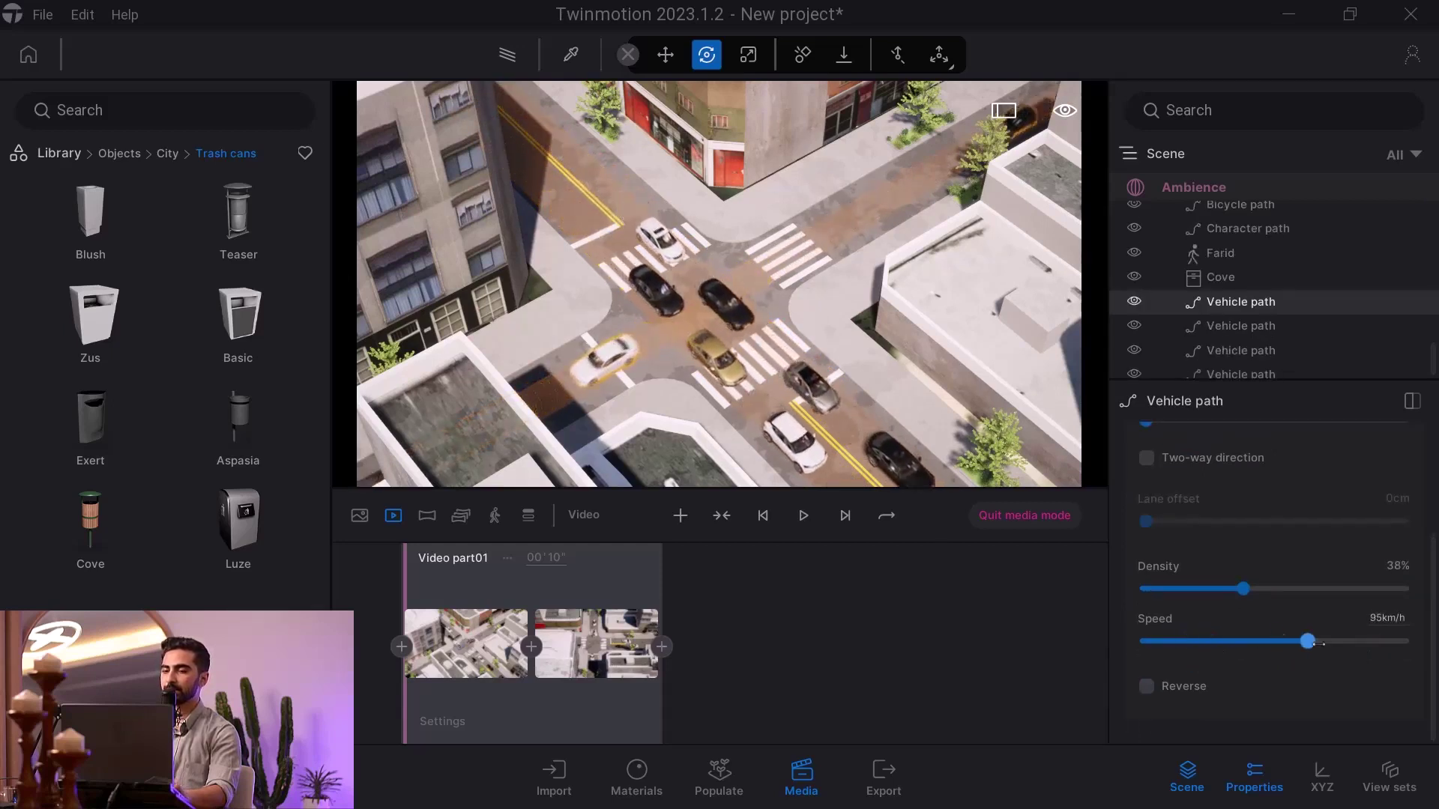
pyautogui.moveTo(1243, 589); pyautogui.dragTo(1207, 589)
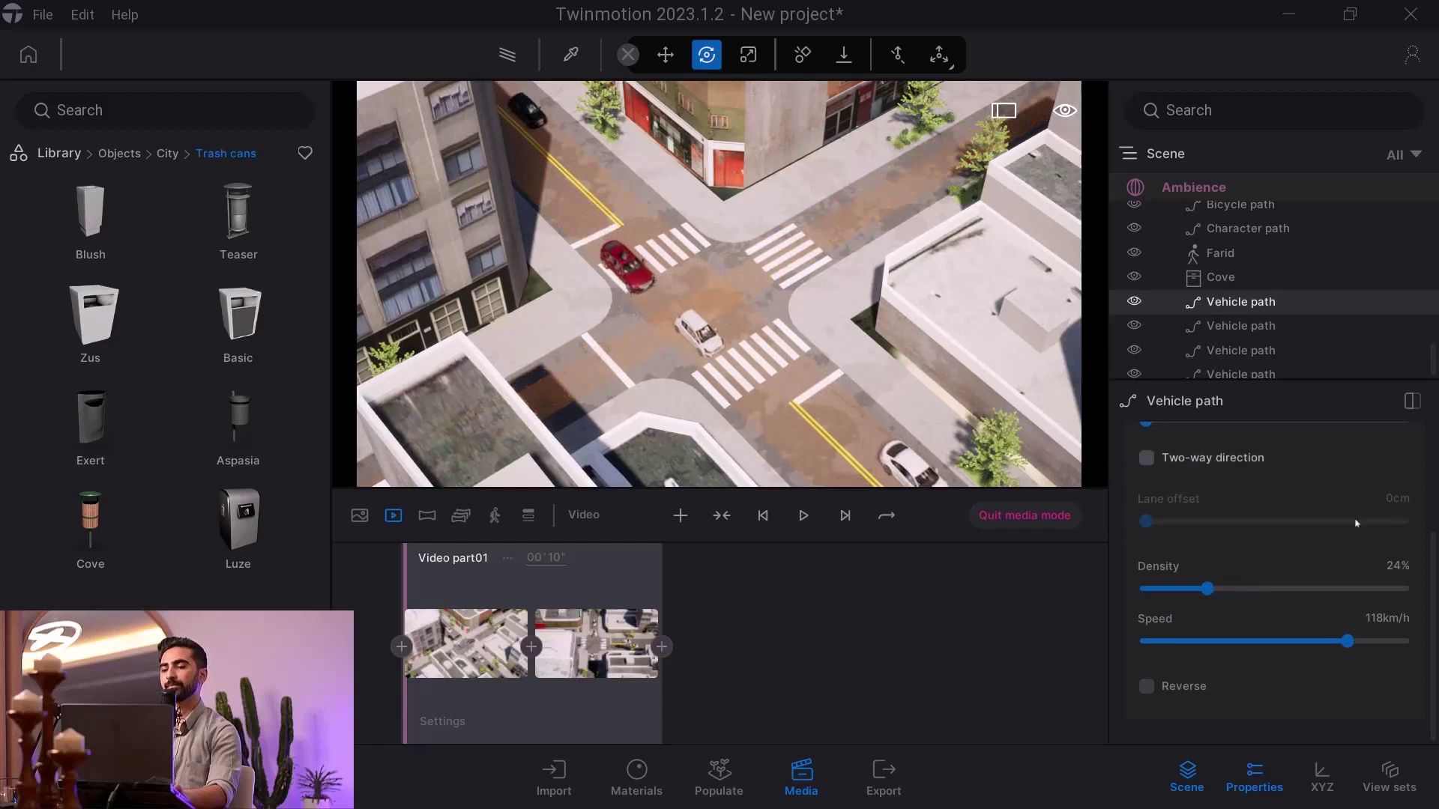
pyautogui.moveTo(1348, 643); pyautogui.dragTo(1339, 642)
pyautogui.moveTo(1207, 589); pyautogui.dragTo(1198, 590)
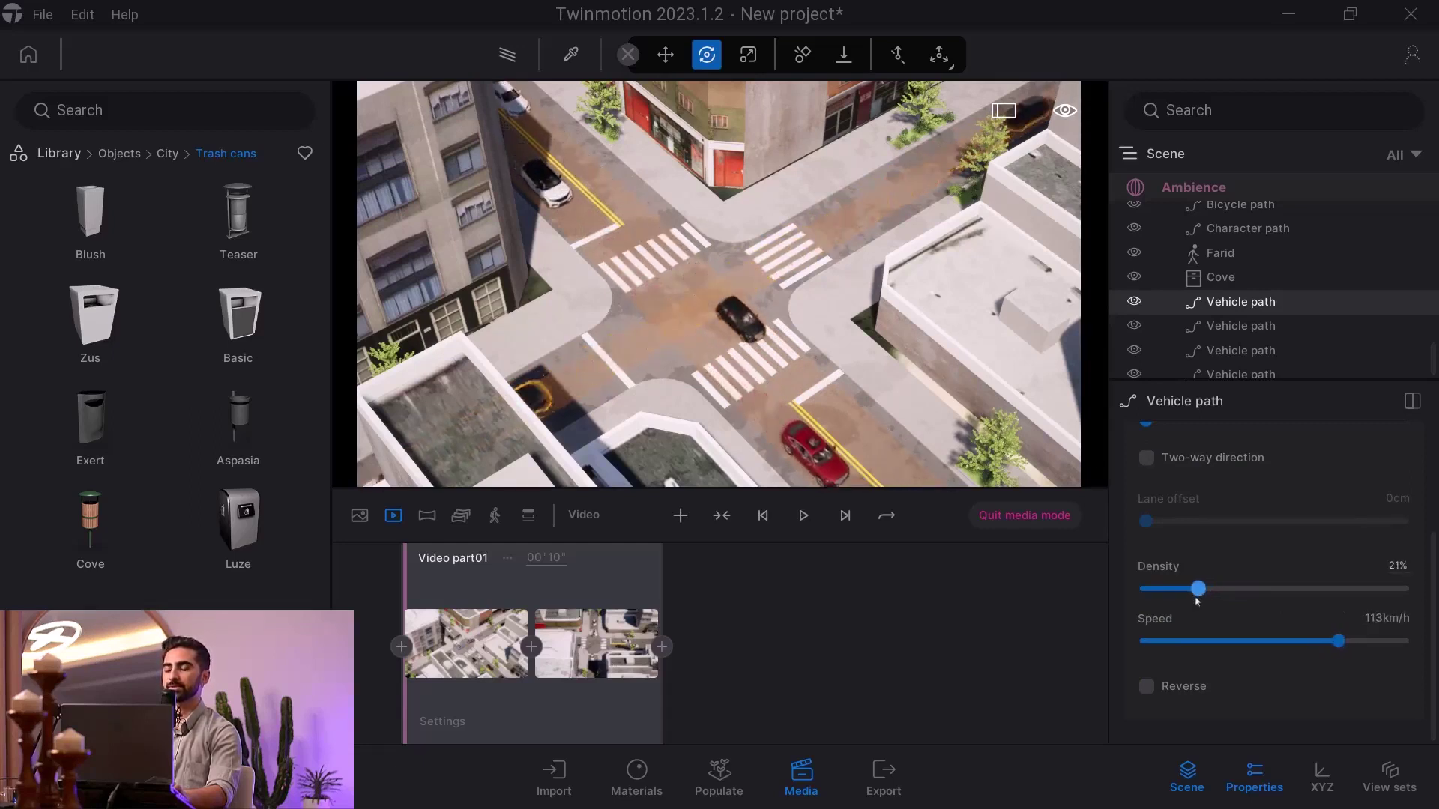
pyautogui.click(472, 654)
pyautogui.click(803, 515)
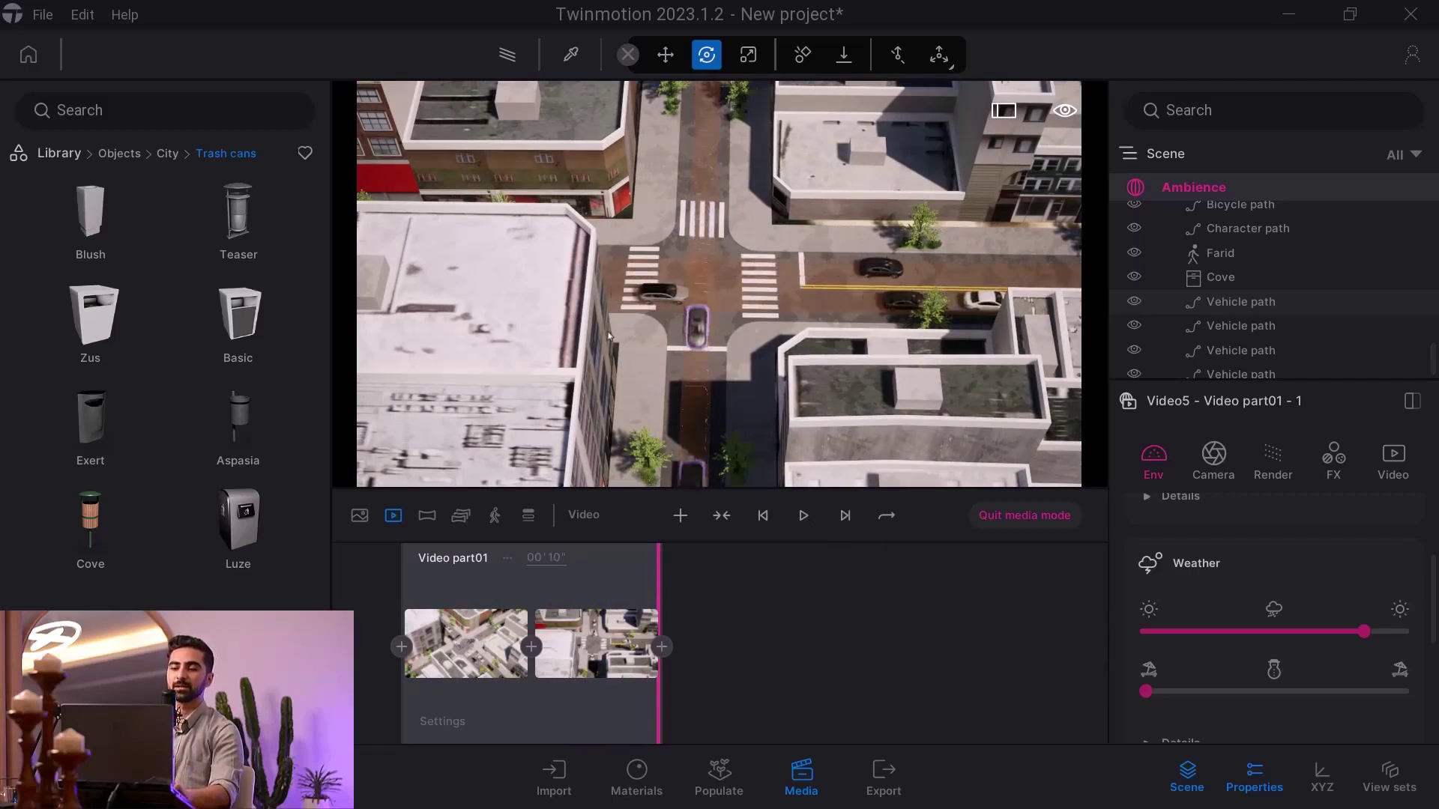
# Create another video with two keyframes moving along the traffic-filled street above the cars, and preview its playback
pyautogui.click(394, 515)
pyautogui.keyDown('shift'); pyautogui.moveTo(626, 402); pyautogui.dragTo(479, 382, button='middle'); pyautogui.keyUp('shift')
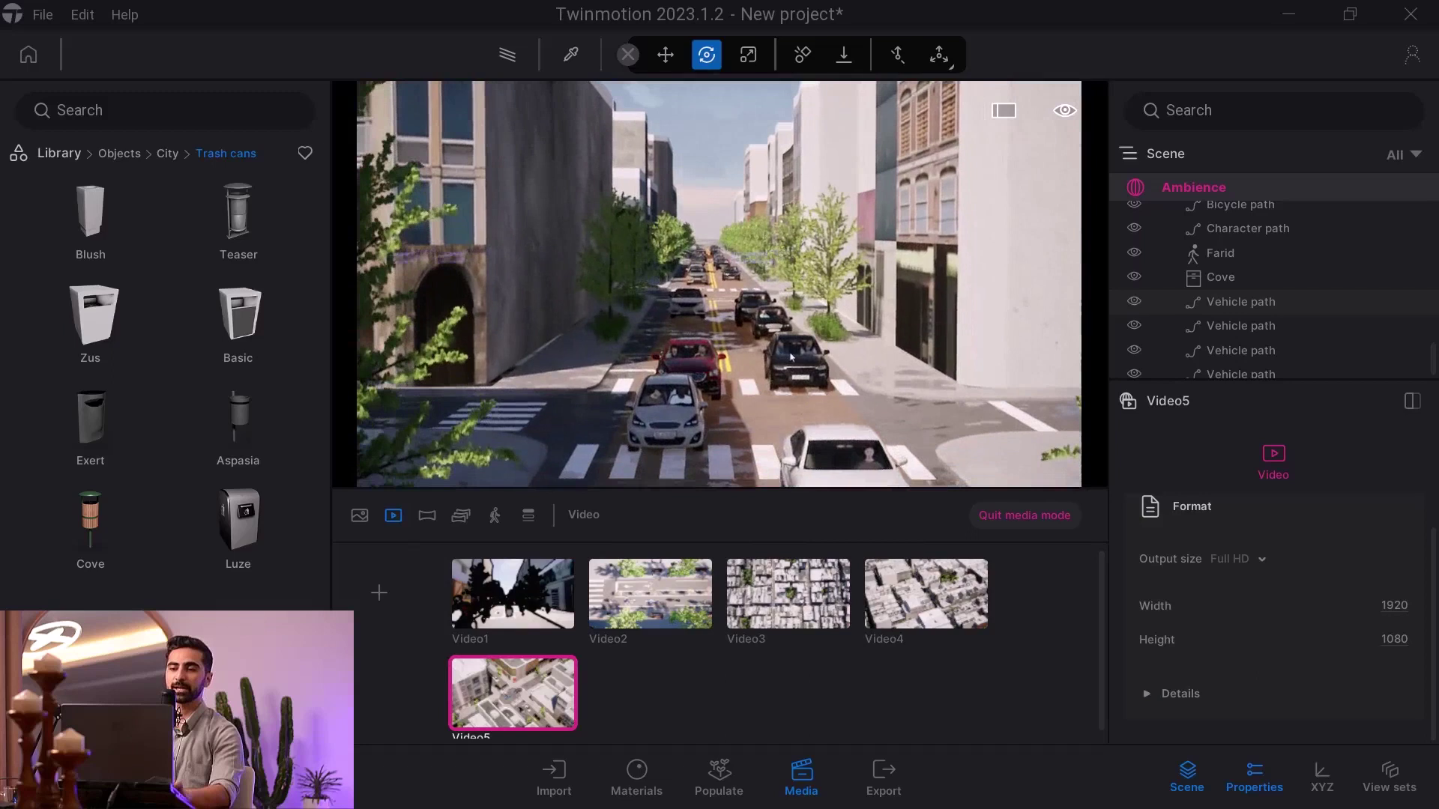
pyautogui.click(376, 587)
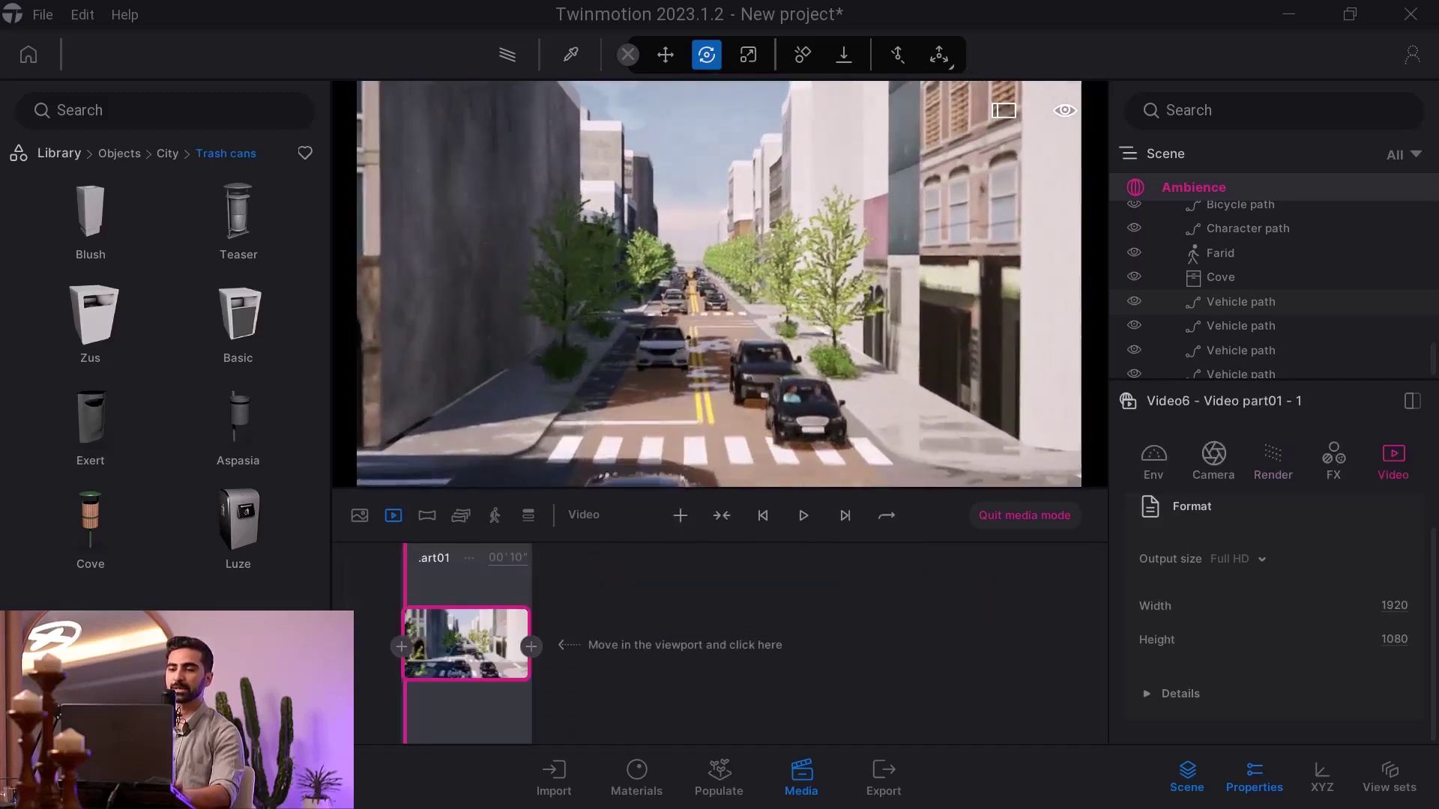
pyautogui.press('w')
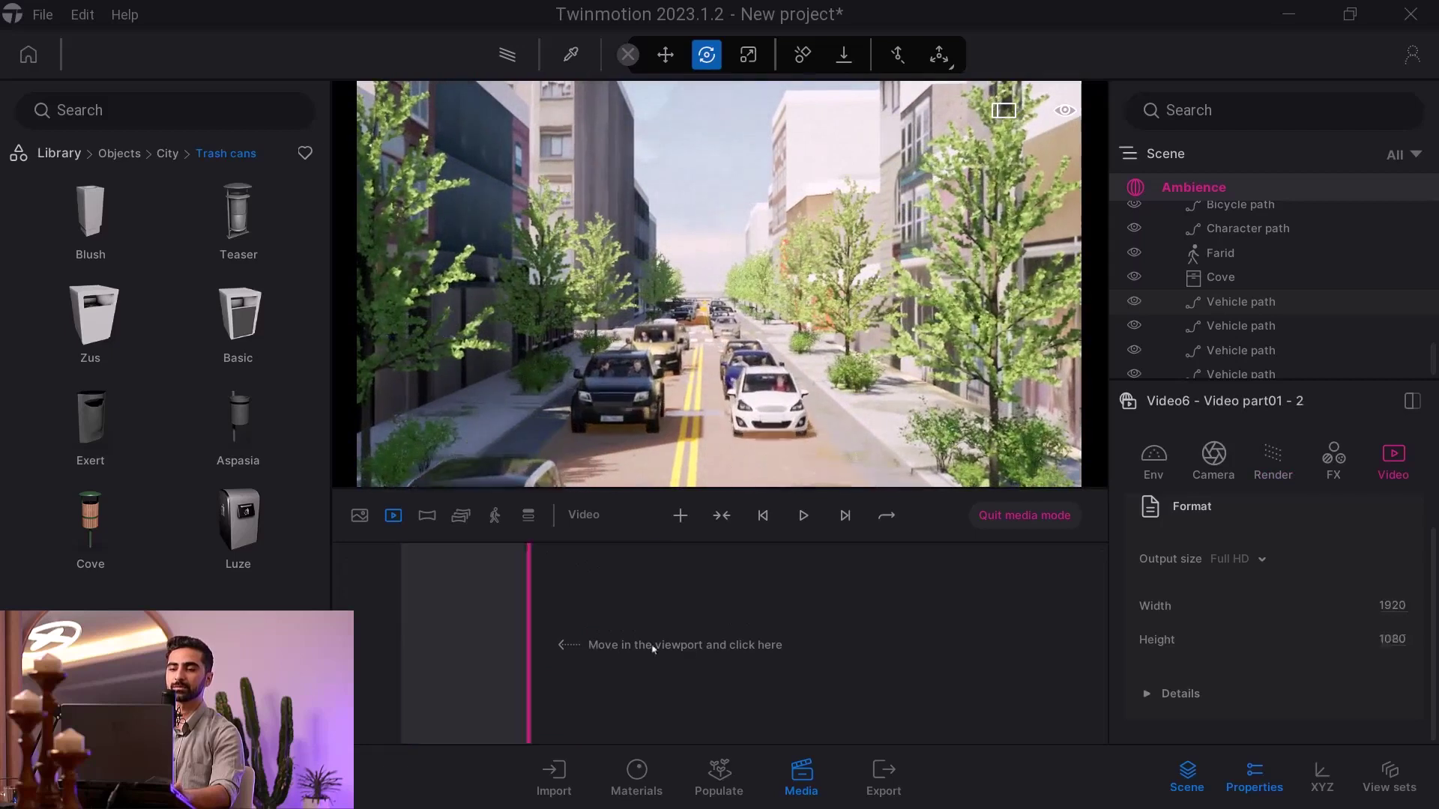
pyautogui.click(592, 646)
pyautogui.click(803, 515)
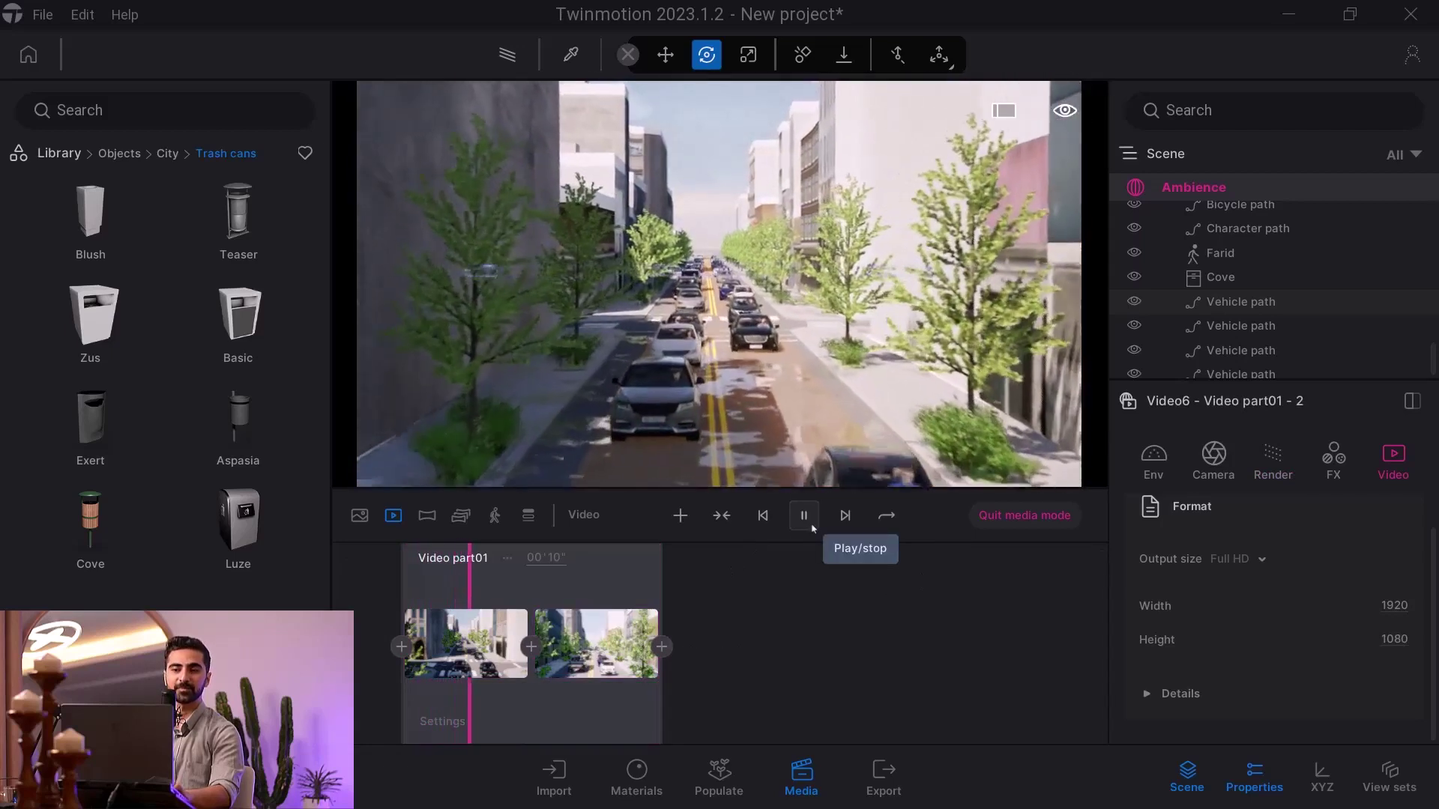
pyautogui.click(808, 522)
# Create another video starting from a top-down close-up of a planter beside the bike lanes
pyautogui.moveTo(828, 288); pyautogui.dragTo(884, 367, button='right')
pyautogui.scroll(-5, 828, 289)
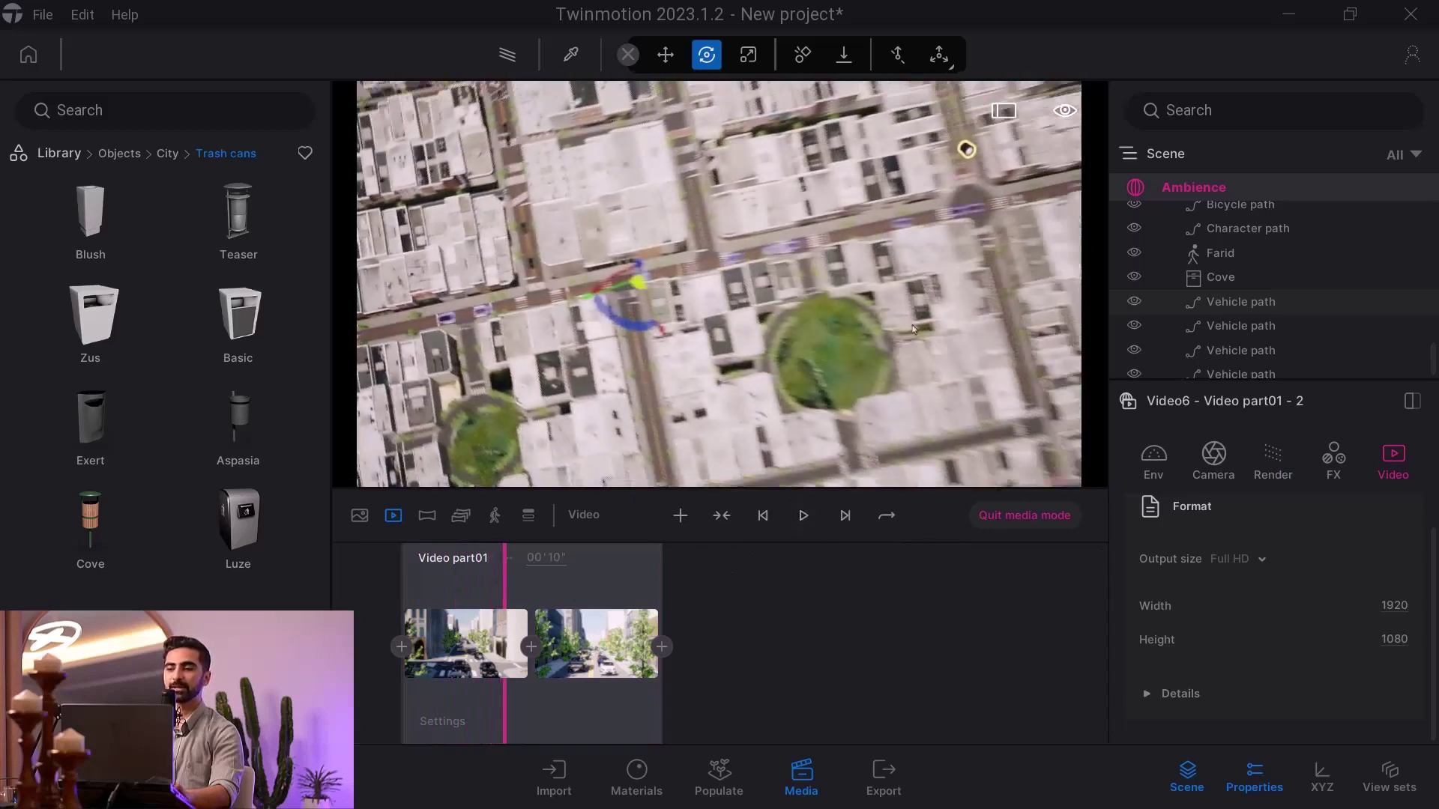
pyautogui.click(1324, 355)
pyautogui.scroll(-1, 1284, 333)
pyautogui.scroll(3, 1266, 319)
pyautogui.click(1260, 312)
pyautogui.press('f')
pyautogui.scroll(-5, 912, 359)
pyautogui.scroll(4, 912, 359)
pyautogui.moveTo(912, 359); pyautogui.dragTo(1049, 345, button='right')
pyautogui.scroll(5, 1038, 348)
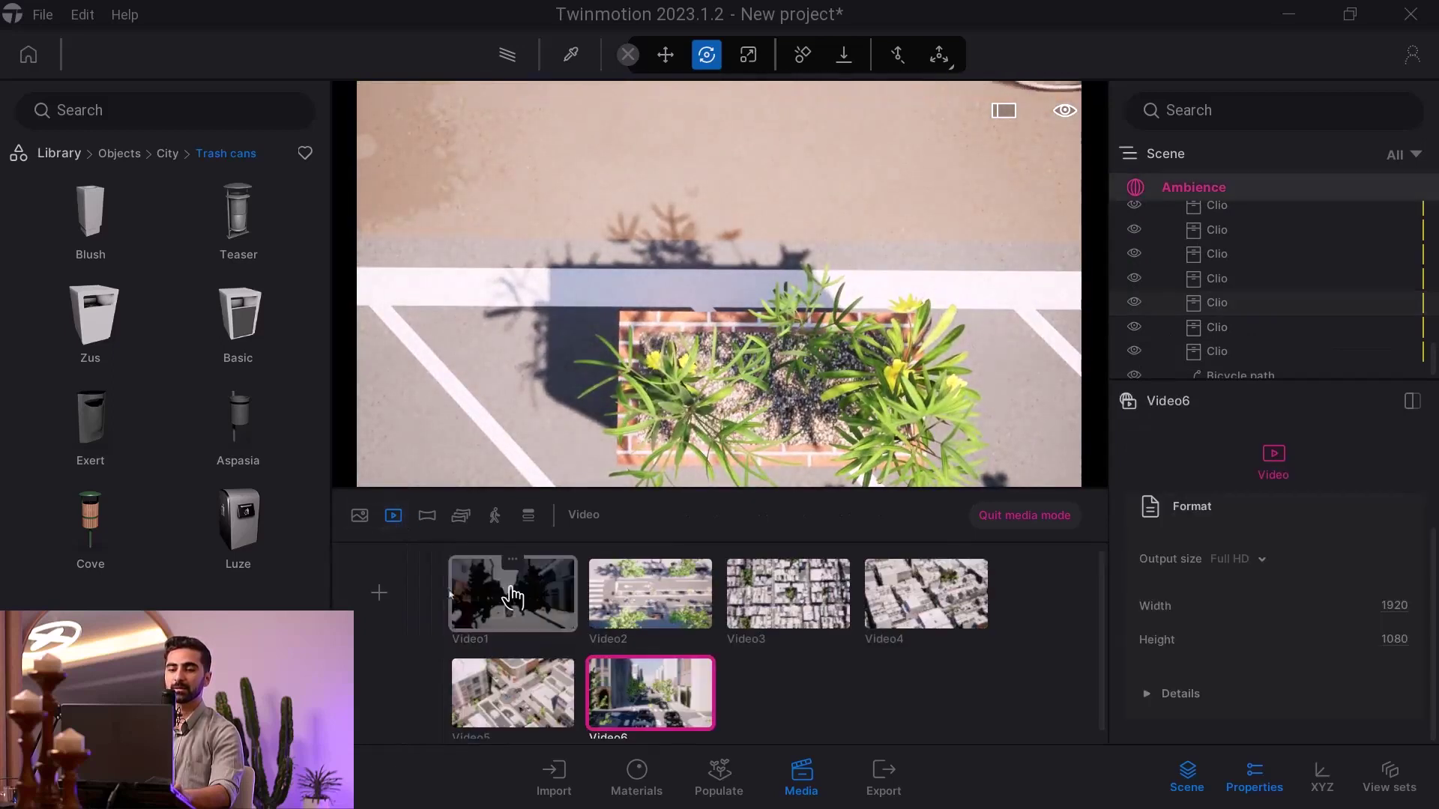
pyautogui.click(377, 594)
# Add a second keyframe pulled back to an aerial view of the whole bike-lane block, and preview the transition
pyautogui.scroll(-10, 626, 398)
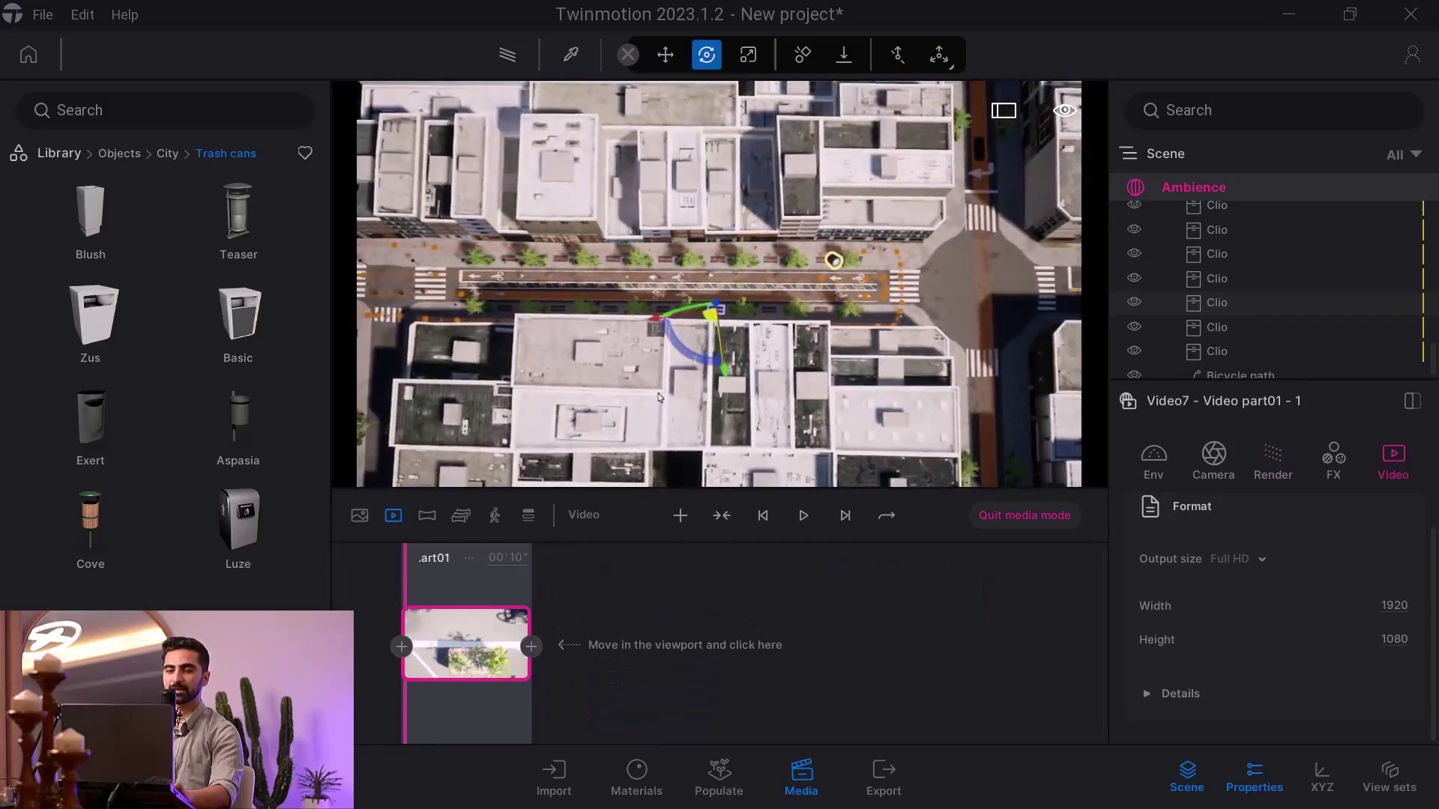
pyautogui.click(531, 646)
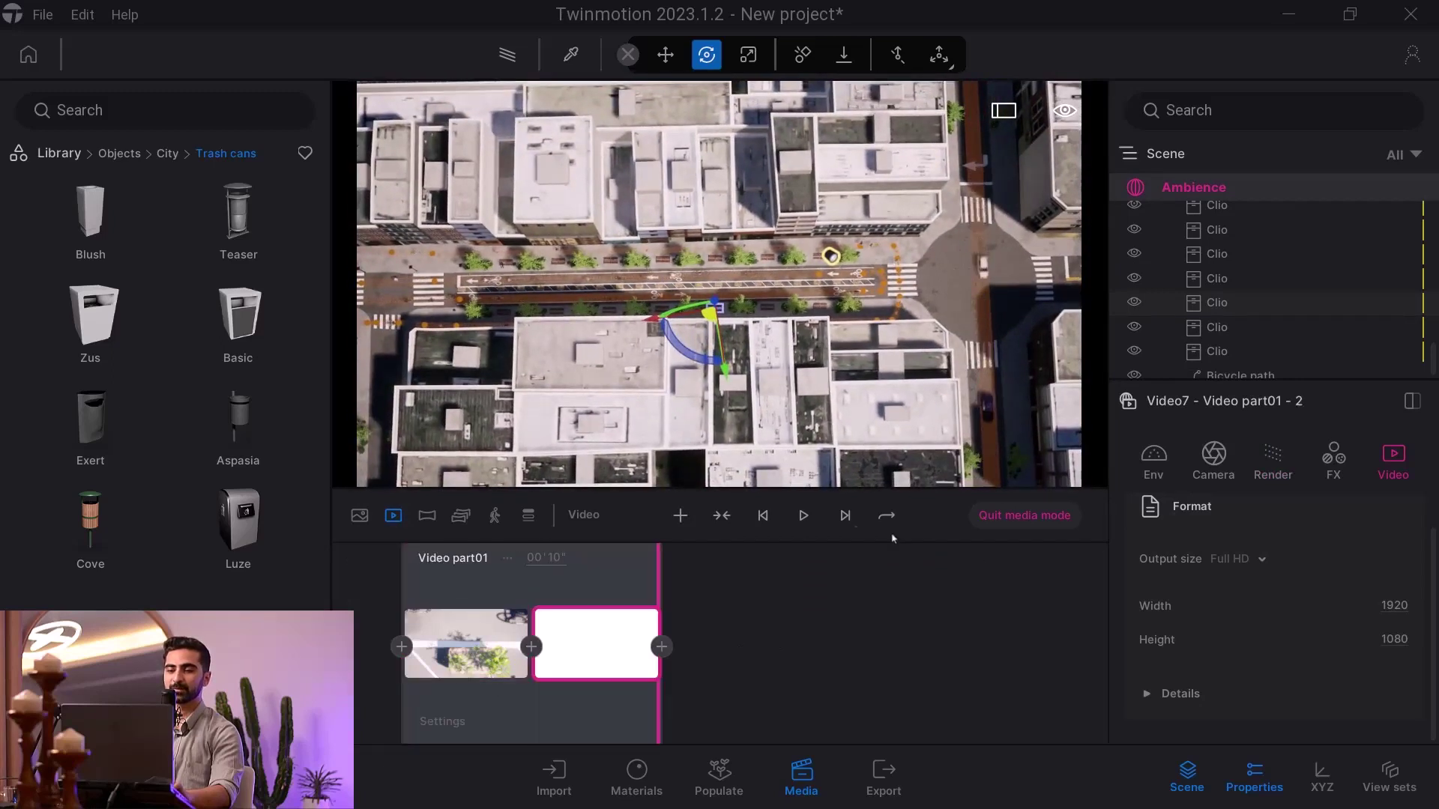
pyautogui.click(803, 515)
pyautogui.click(815, 520)
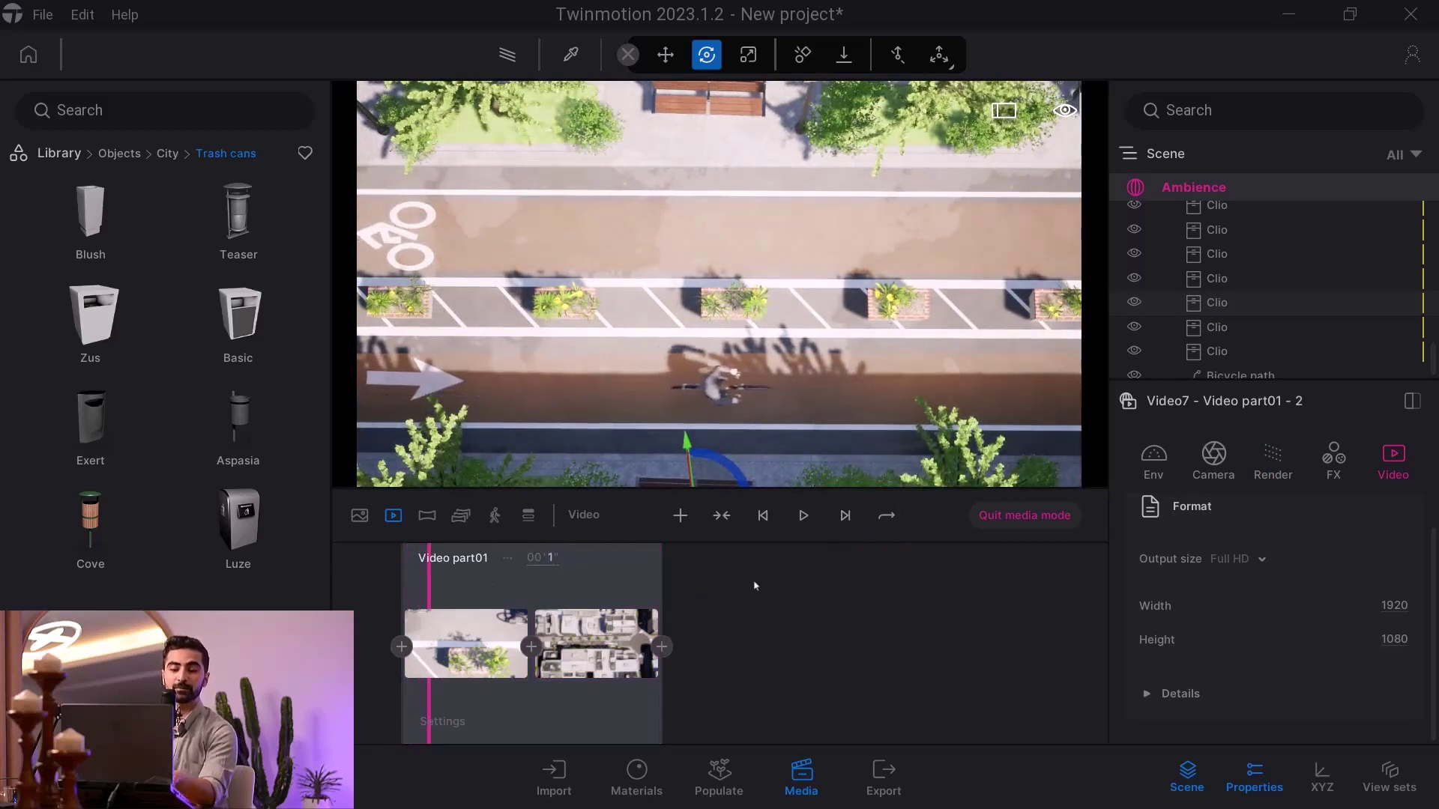
# Set the planter video's duration to 15 seconds and play it from the start
pyautogui.click(766, 518)
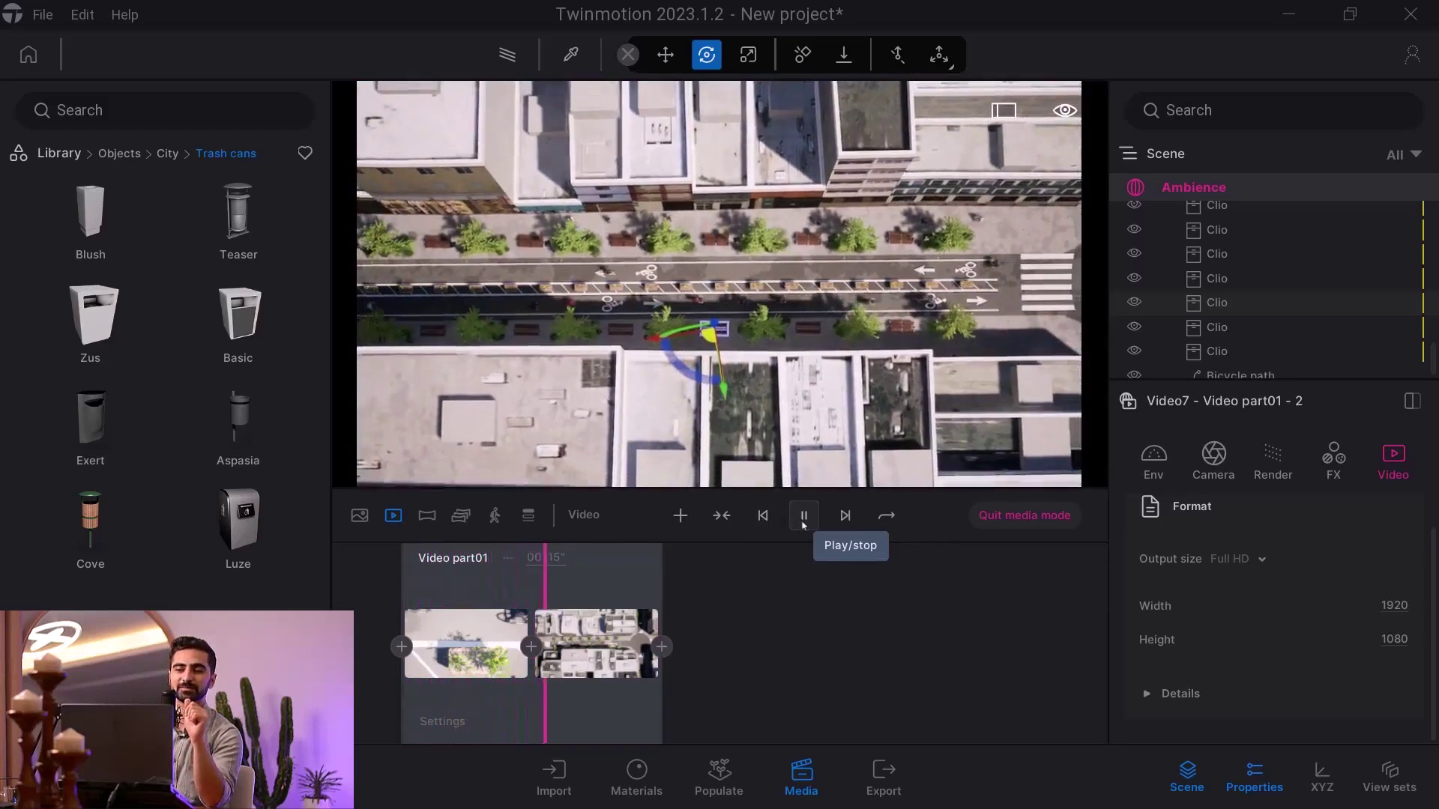
pyautogui.click(804, 517)
pyautogui.click(806, 514)
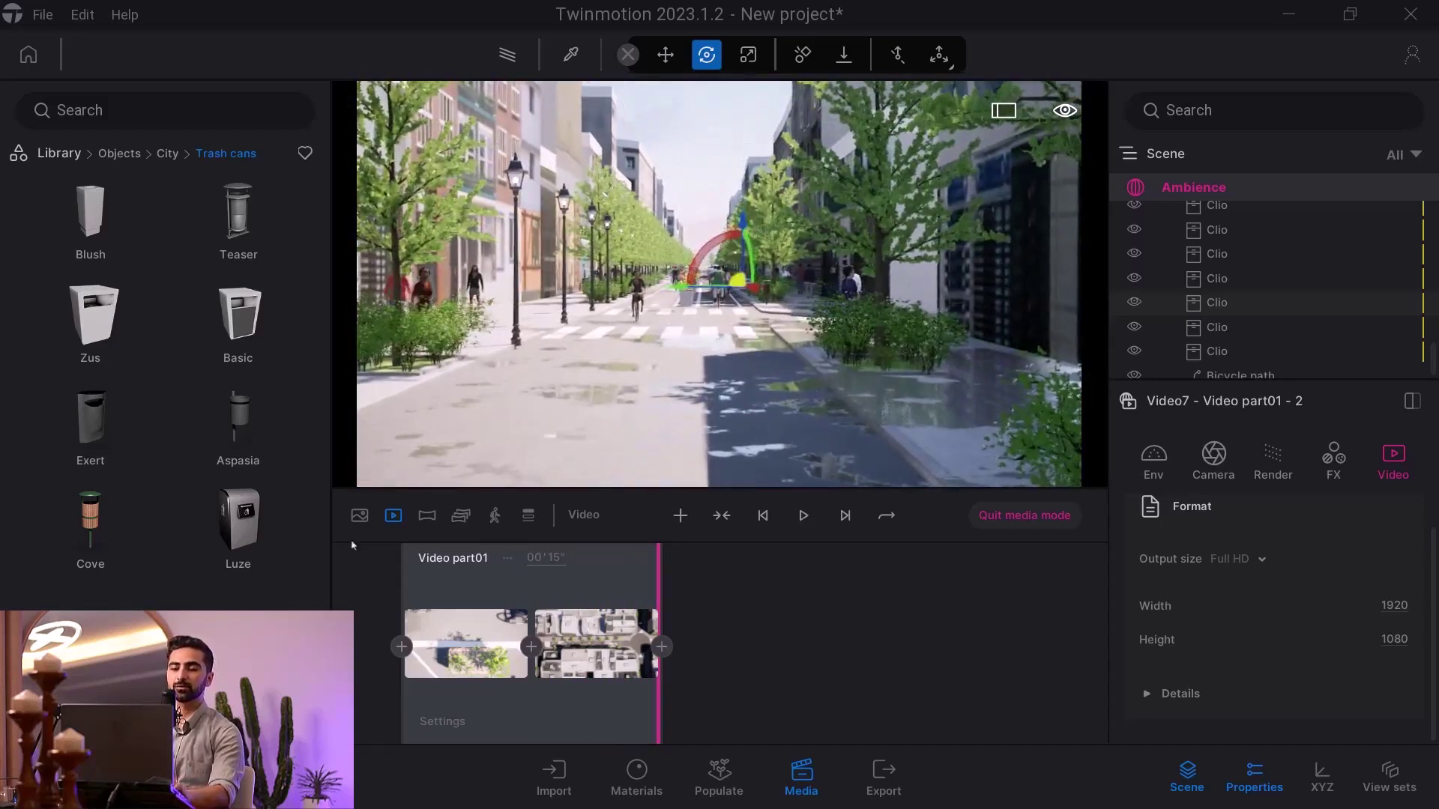
# Create another video at street level looking down the pedestrian avenue, reframe it behind the tree branches and update the first keyframe
pyautogui.click(394, 515)
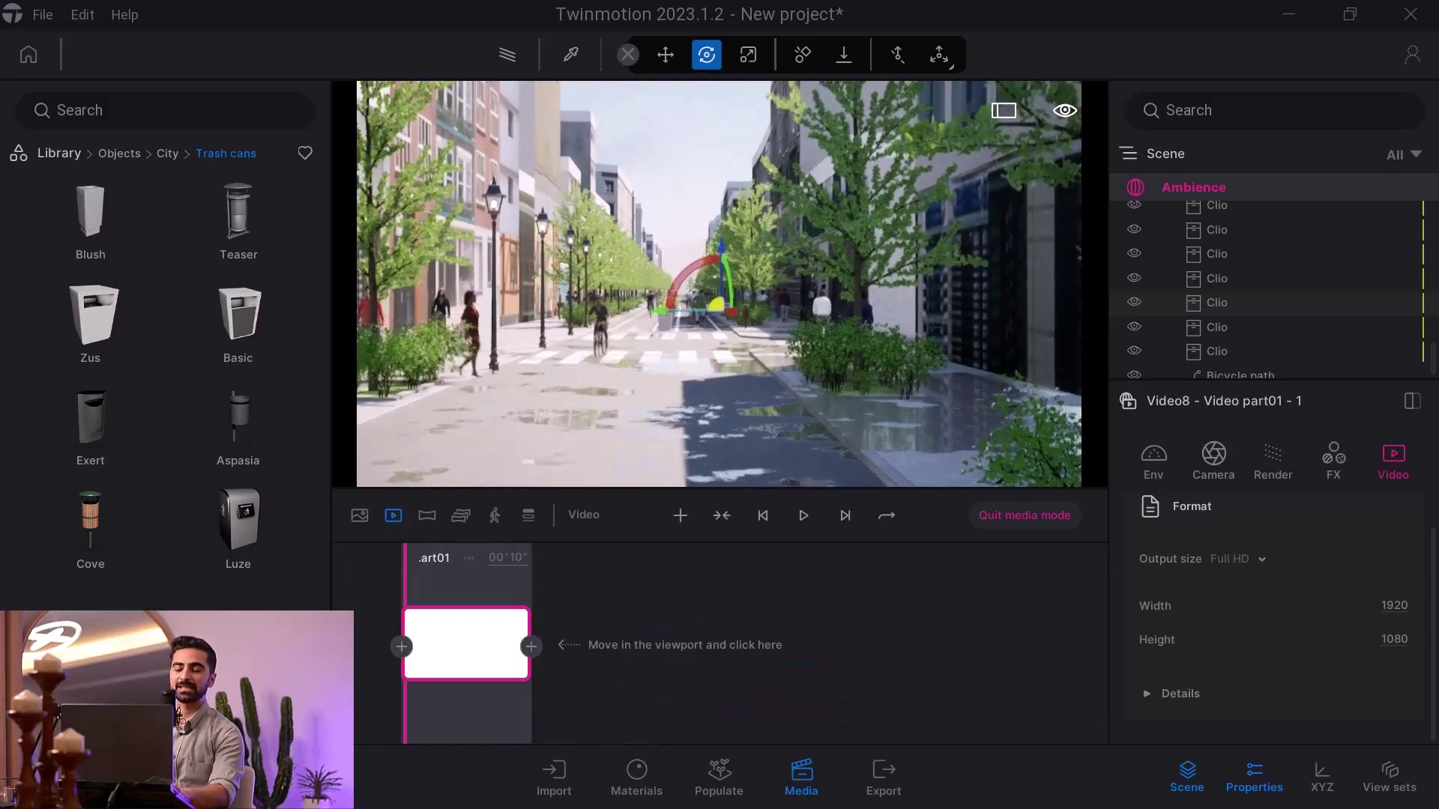
pyautogui.press('e')
pyautogui.press('d')
pyautogui.press('a')
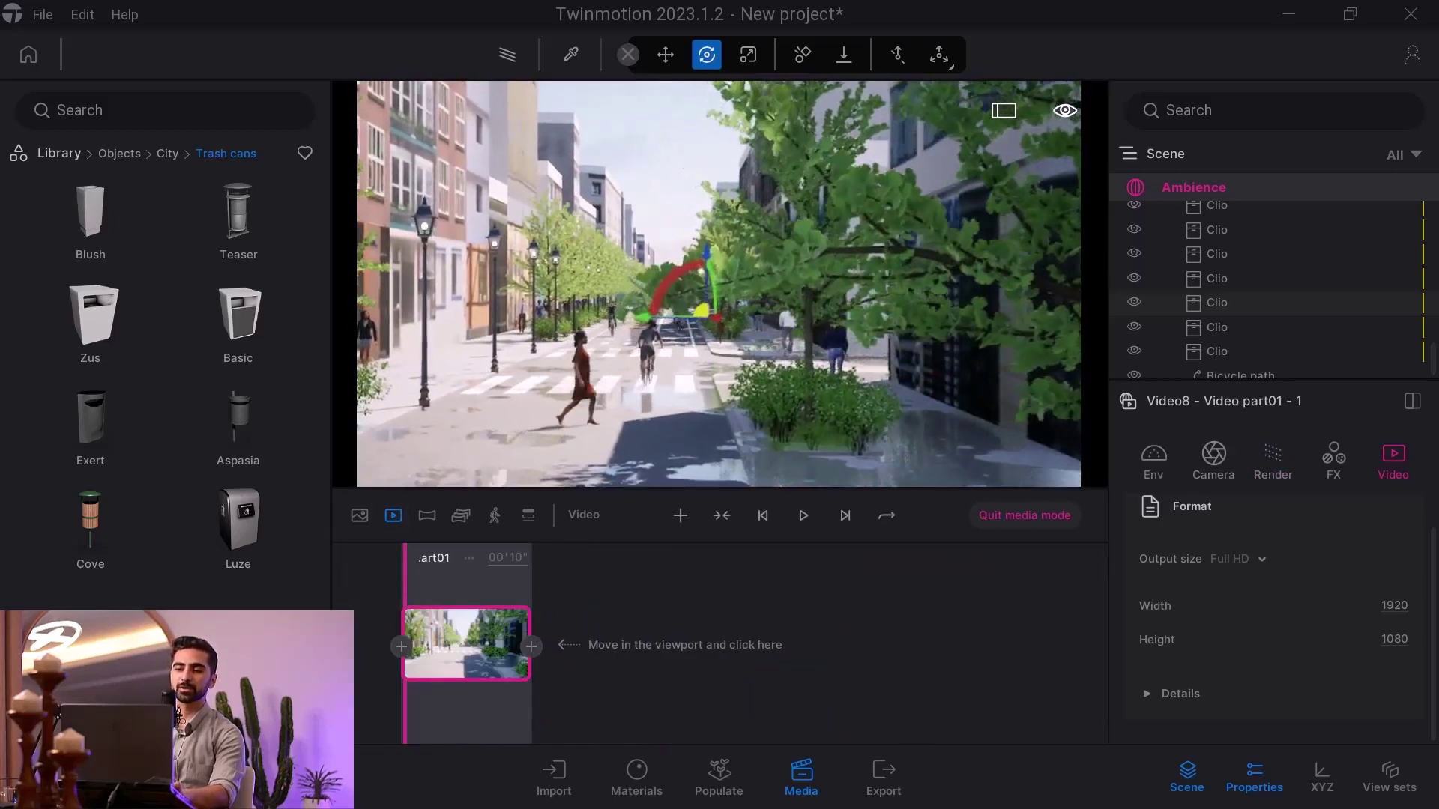
pyautogui.press('d')
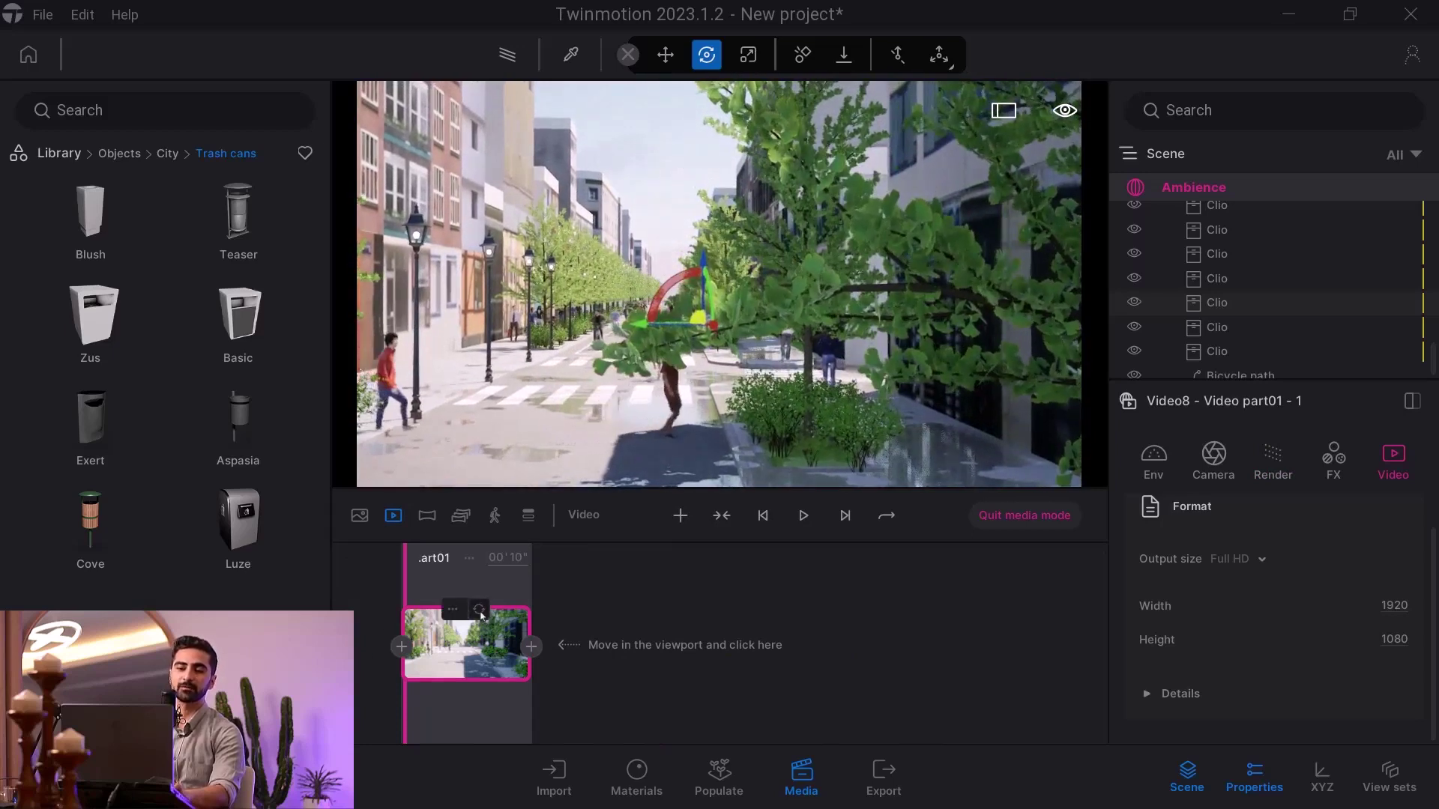
pyautogui.moveTo(491, 645)
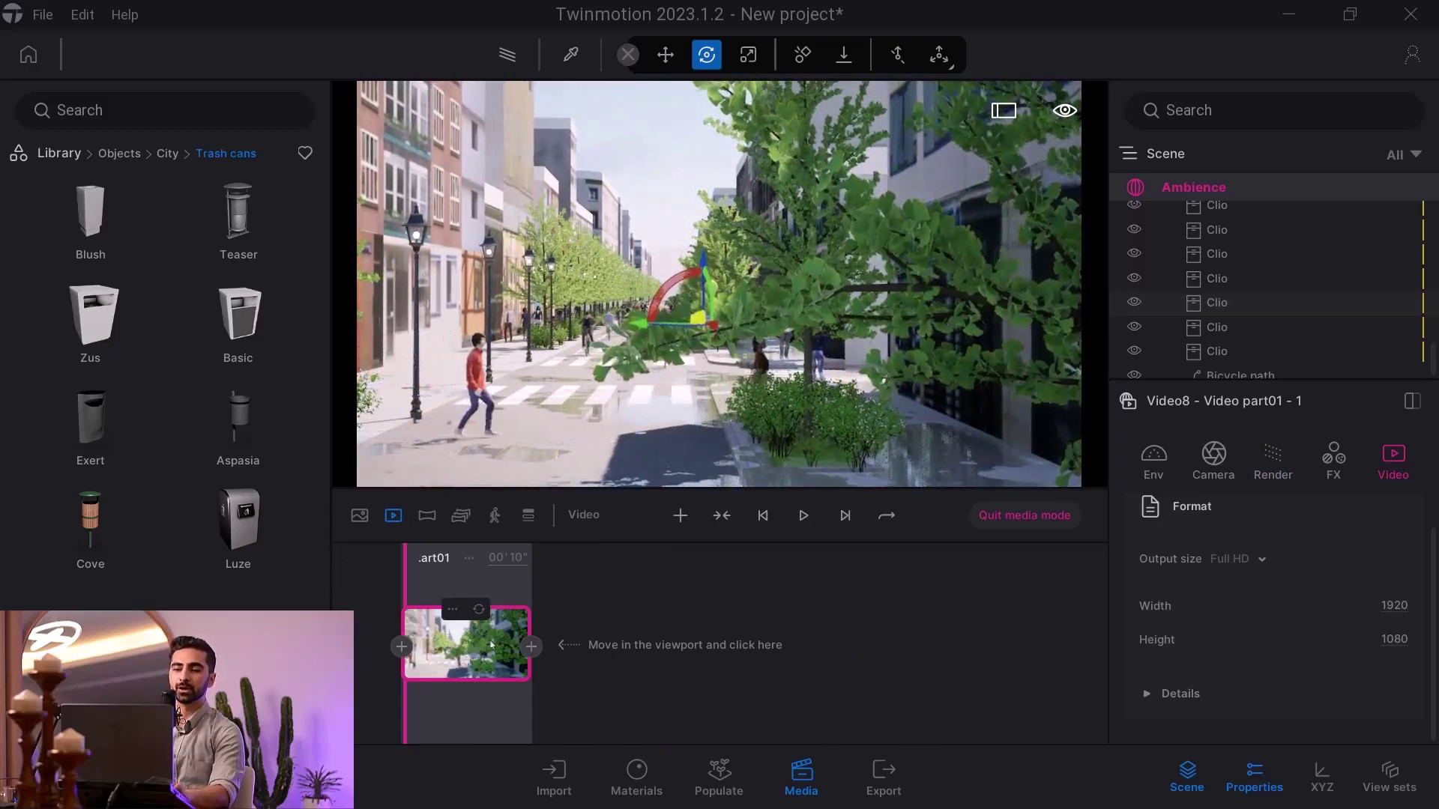
# Enable depth of field for the street-level keyframe and pick the focus in the middle of the avenue view
pyautogui.click(1215, 458)
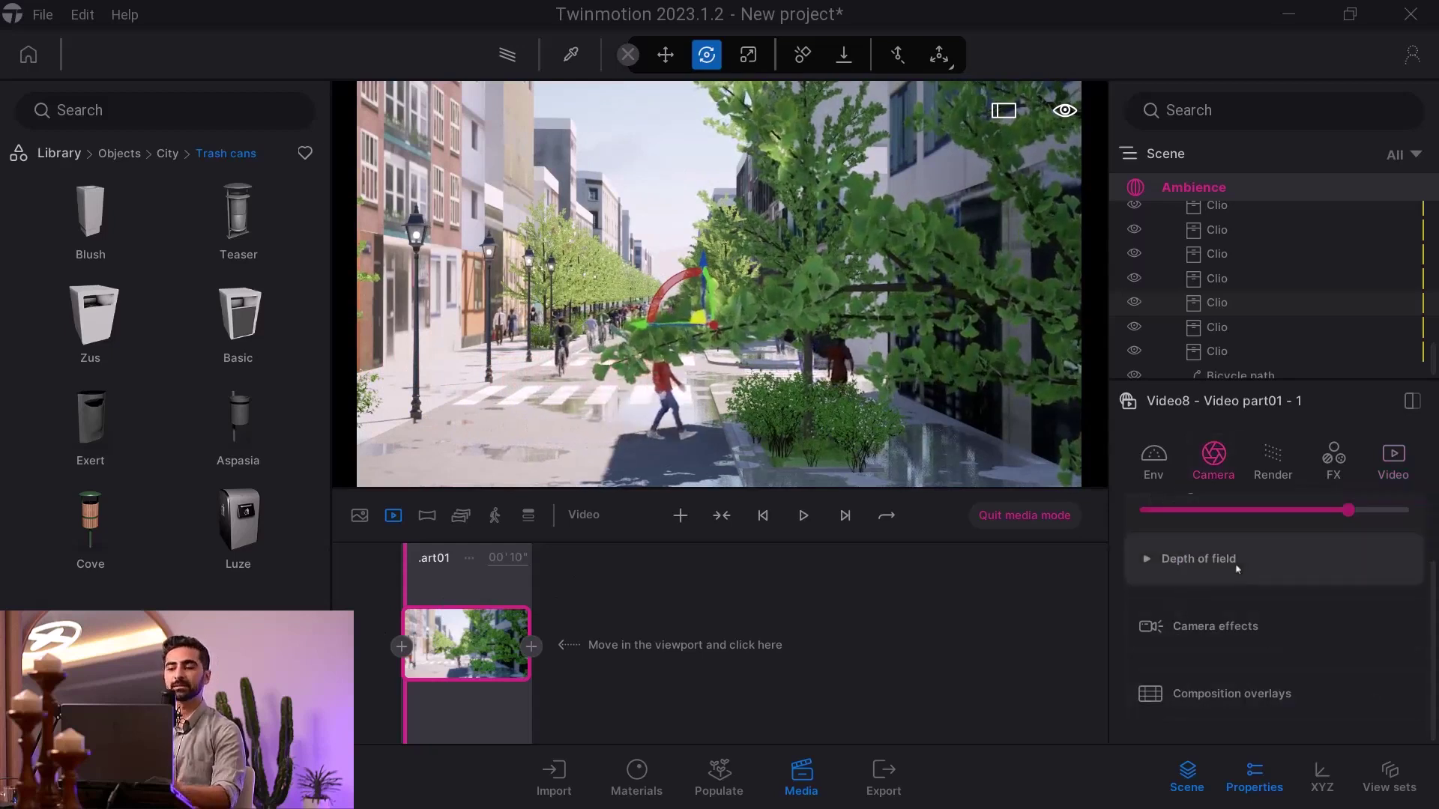
pyautogui.click(1236, 567)
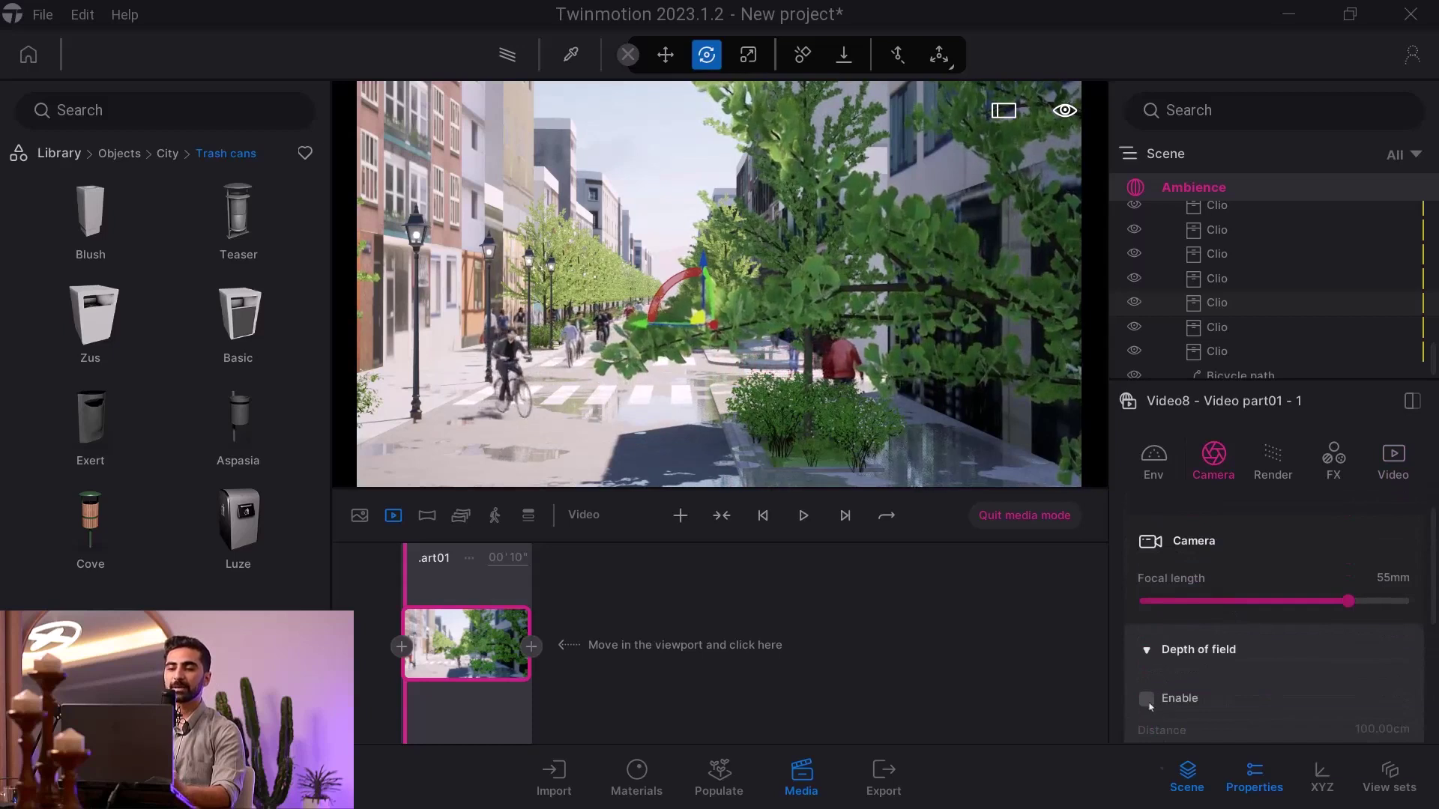
pyautogui.click(1147, 699)
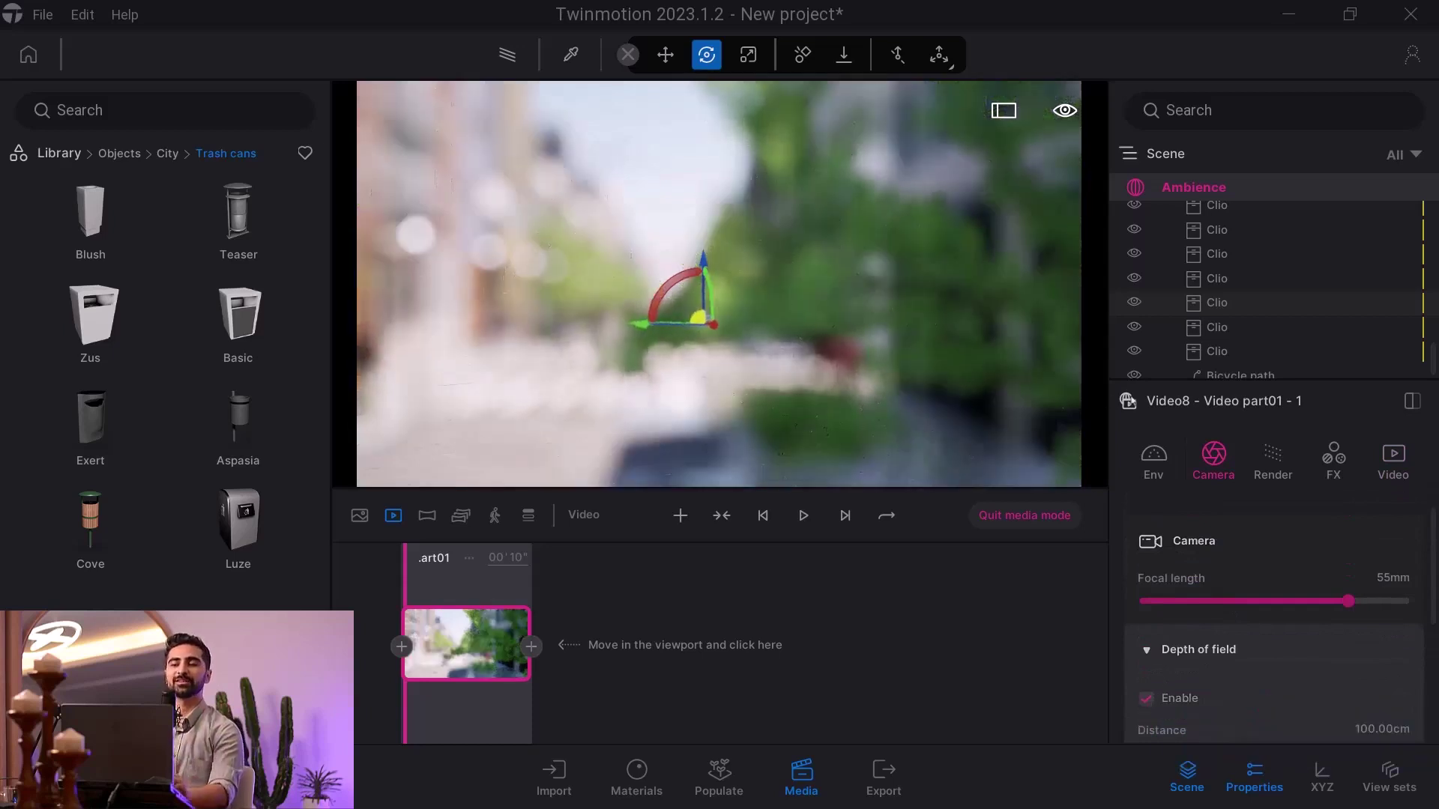
pyautogui.scroll(-1, 1251, 705)
pyautogui.scroll(-2, 1252, 705)
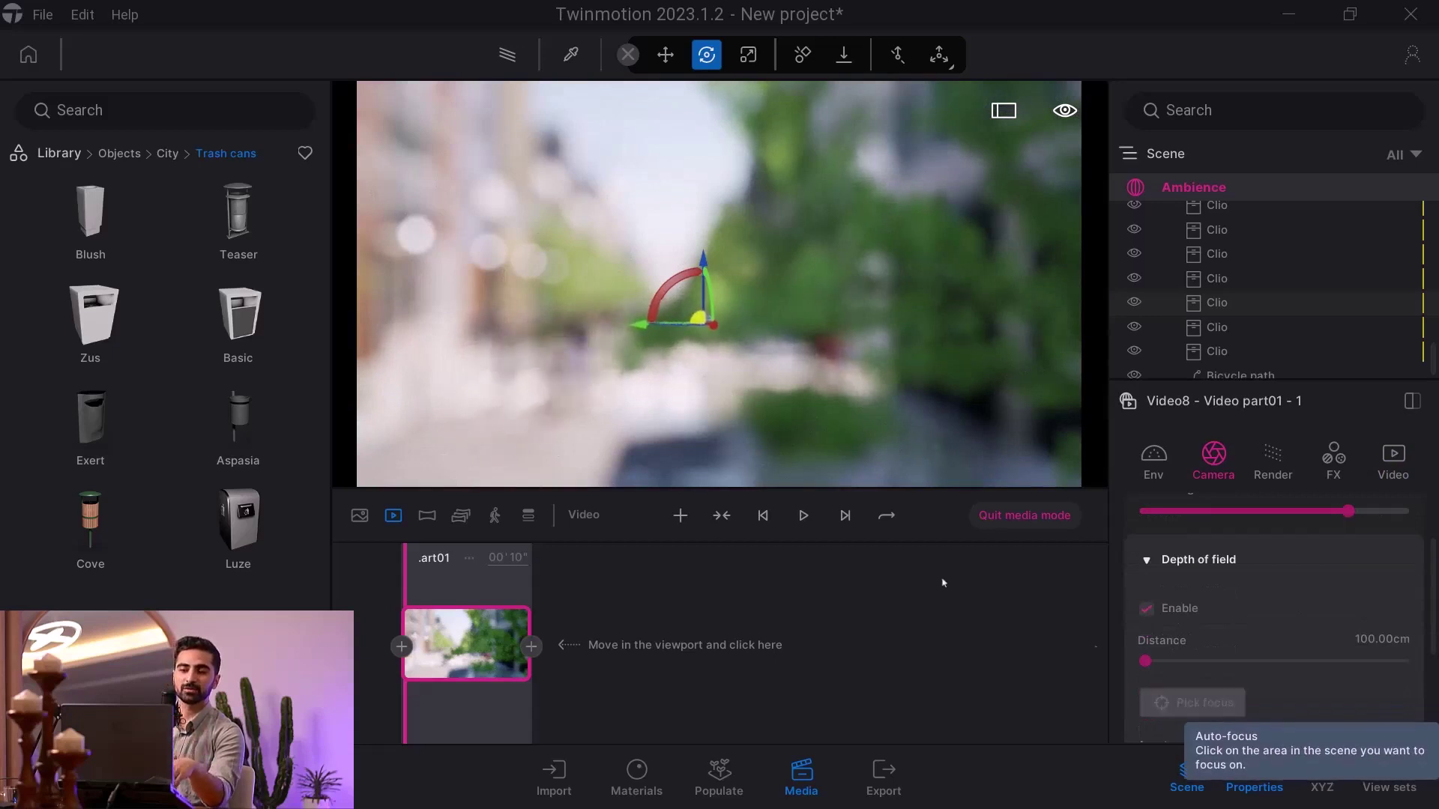
pyautogui.click(1199, 703)
pyautogui.click(701, 318)
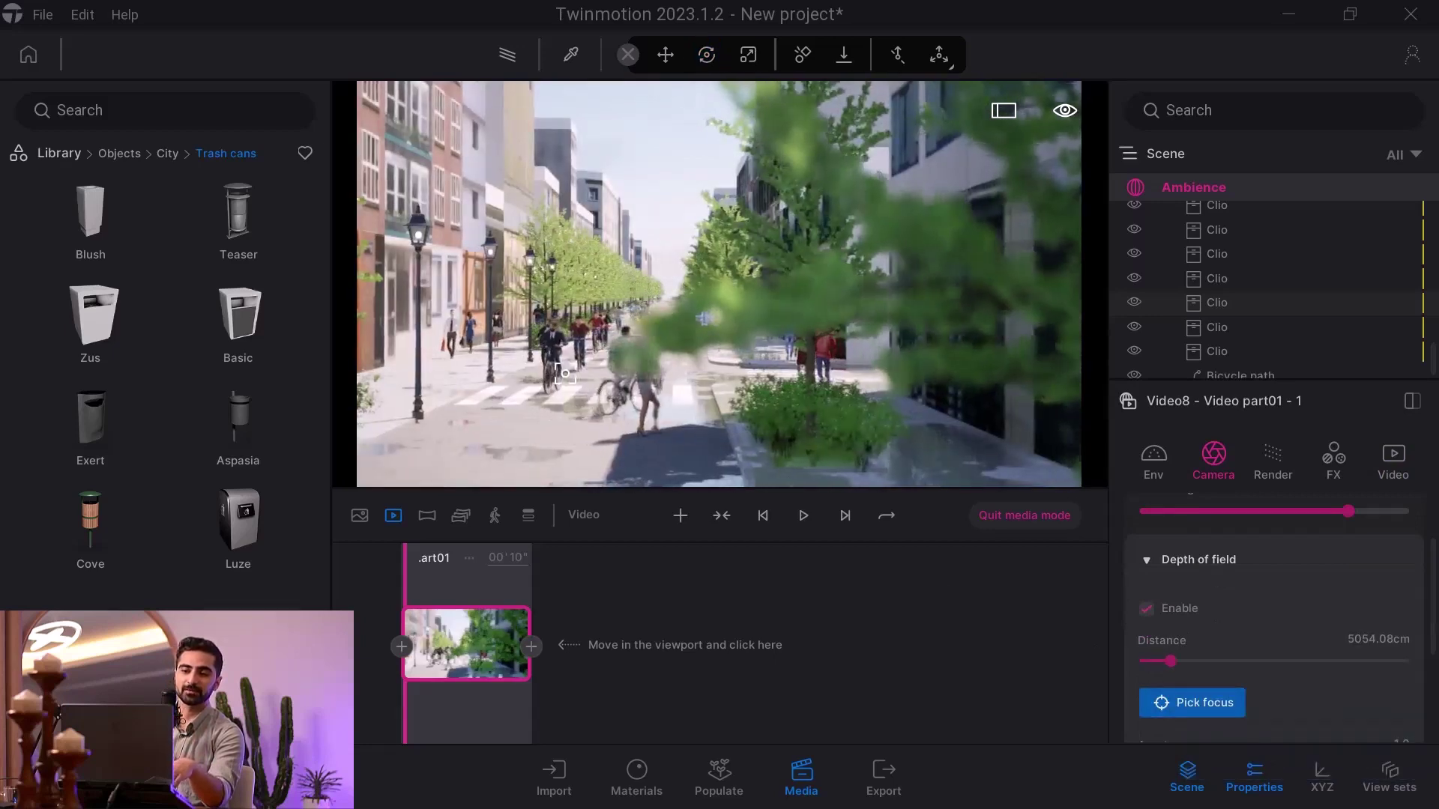
# Refocus the depth of field on the foreground tree branches and update the keyframe
pyautogui.press('a')
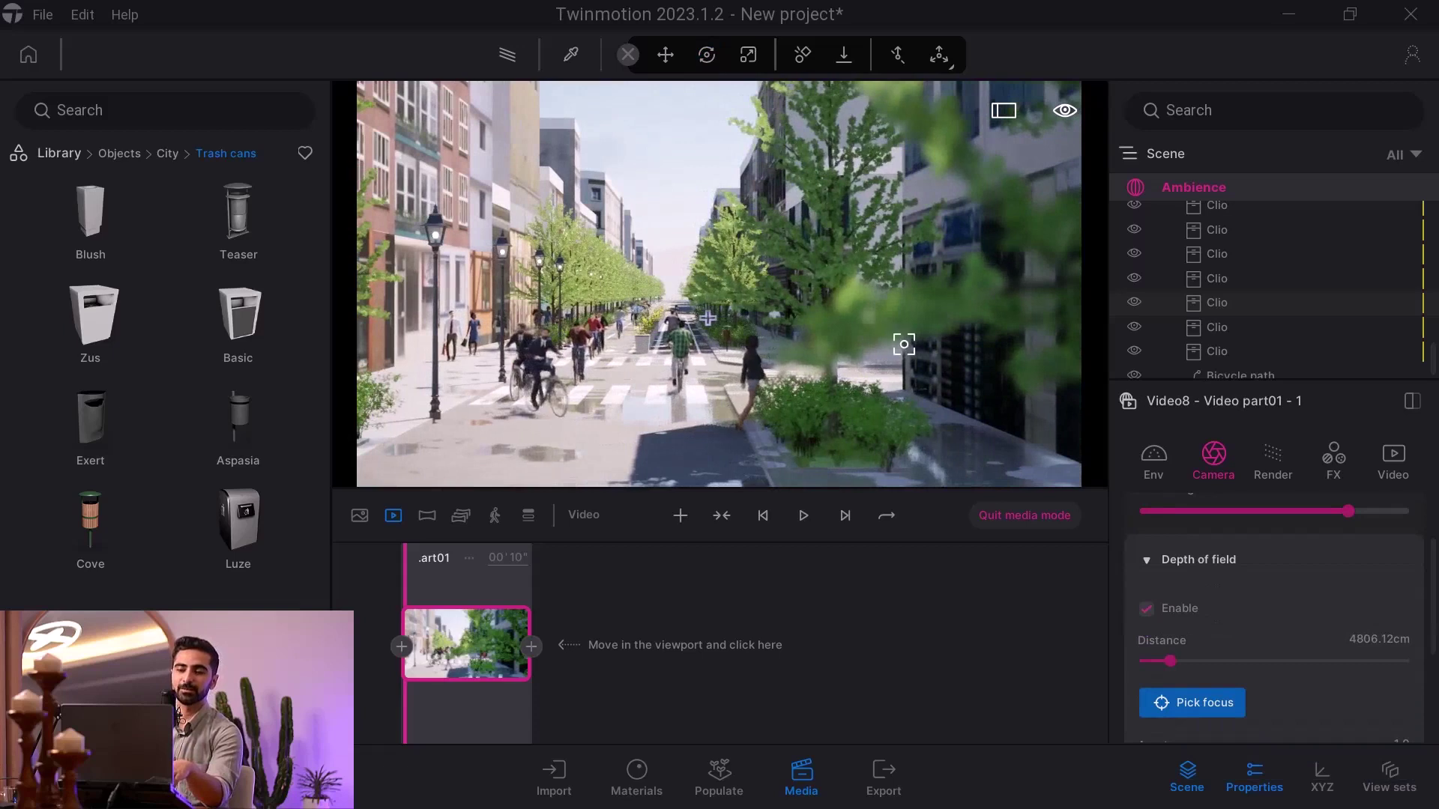
pyautogui.click(872, 315)
pyautogui.scroll(3, 861, 345)
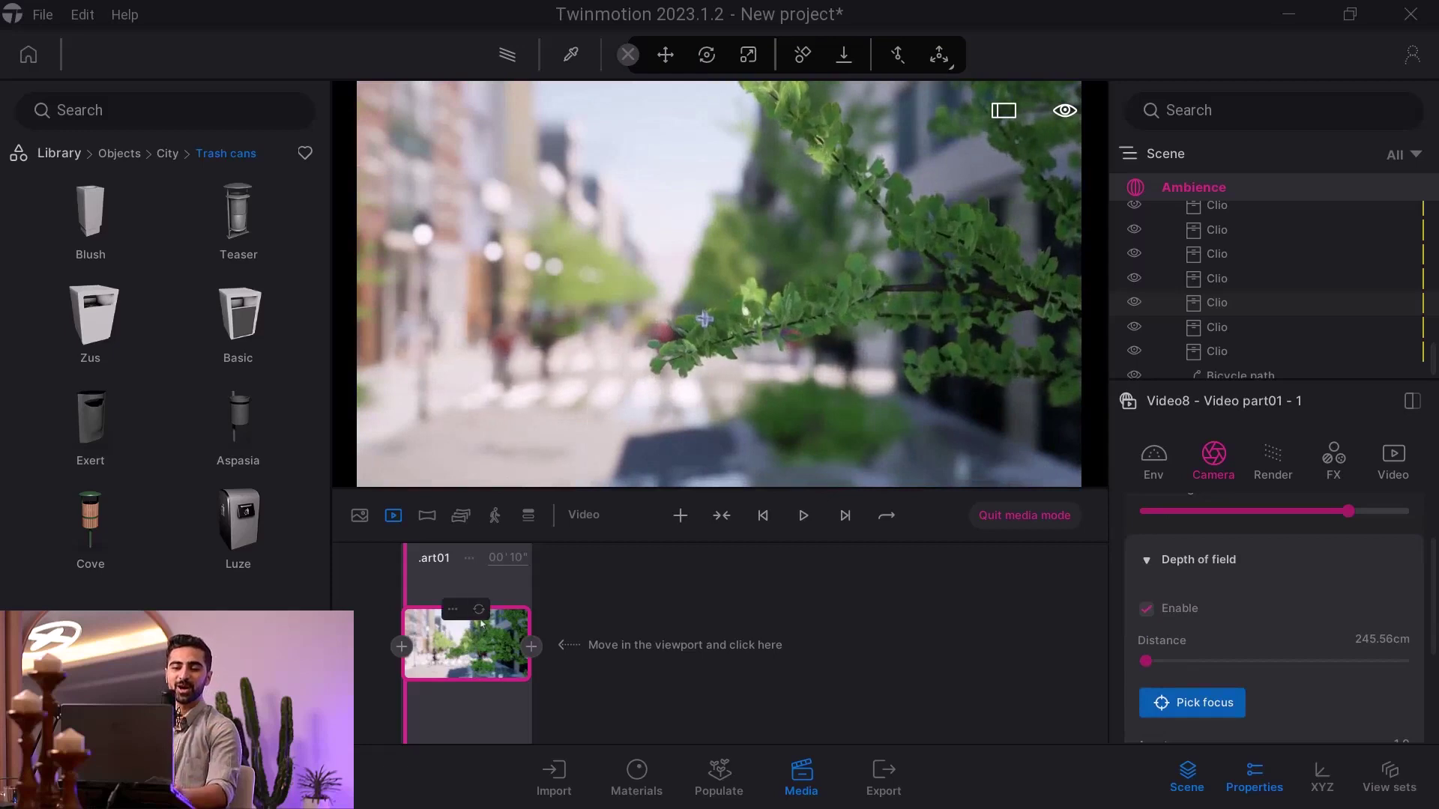
pyautogui.click(480, 614)
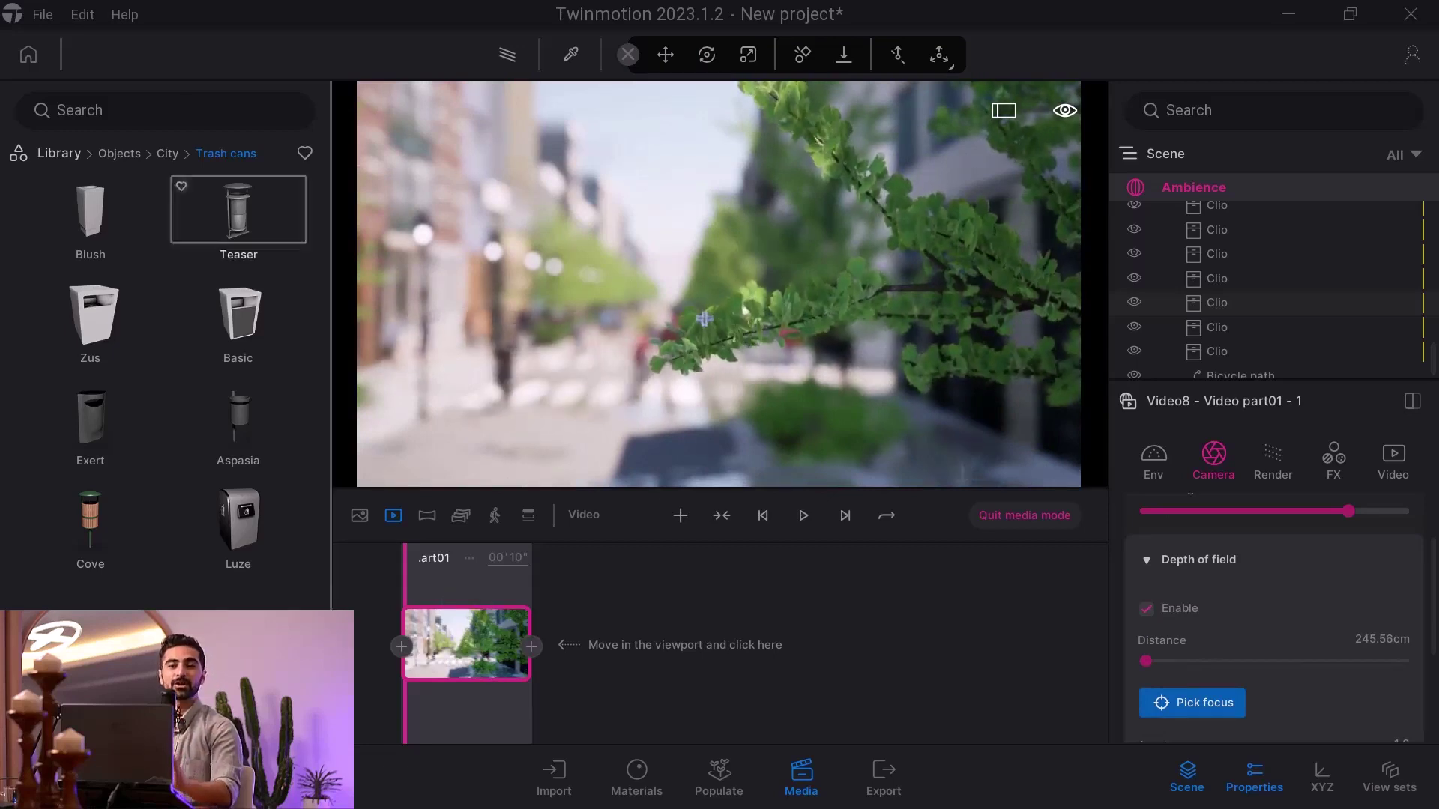
# Set the desktop rendering quality to the Low preset in the preferences and apply it
pyautogui.click(82, 14)
pyautogui.click(109, 302)
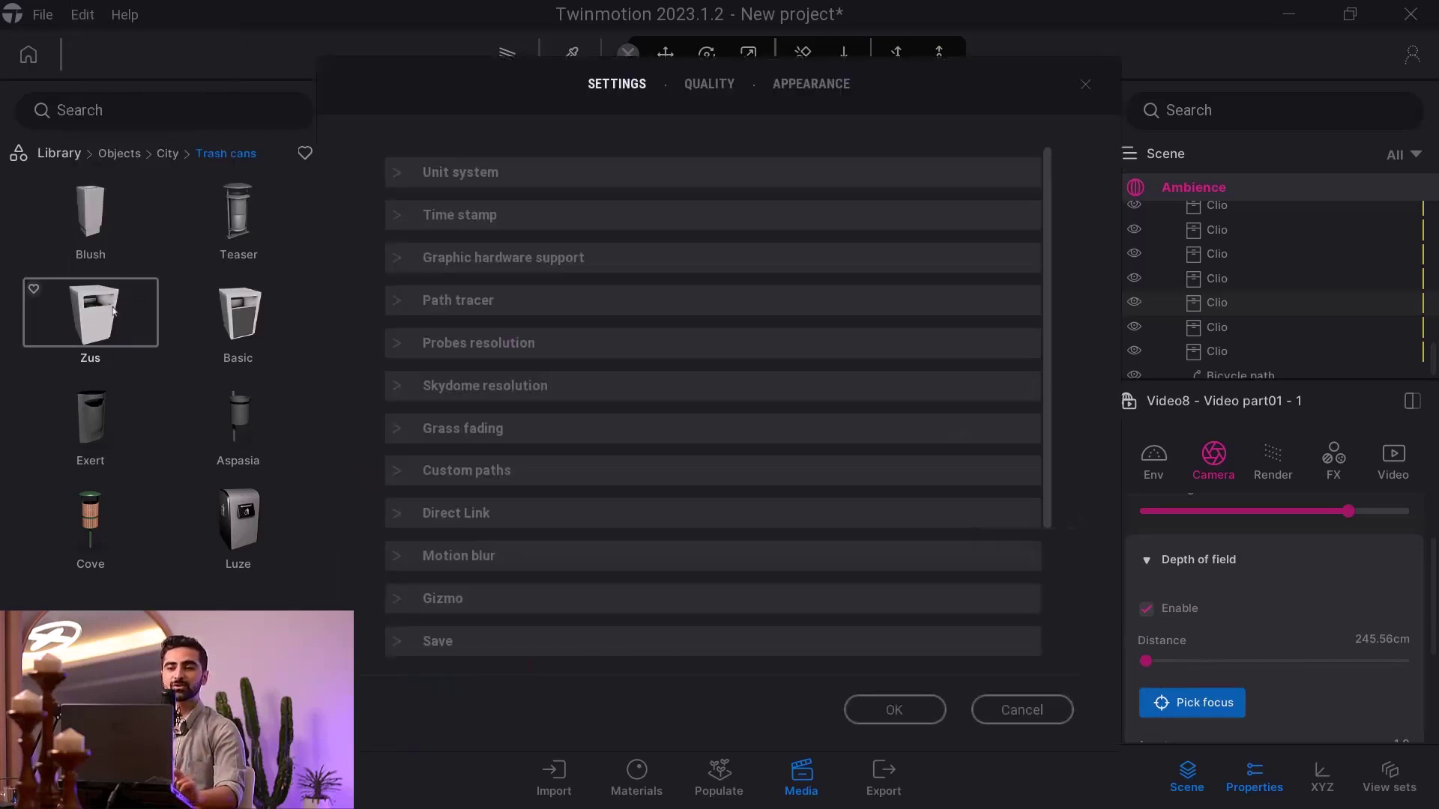
pyautogui.click(709, 85)
pyautogui.click(411, 273)
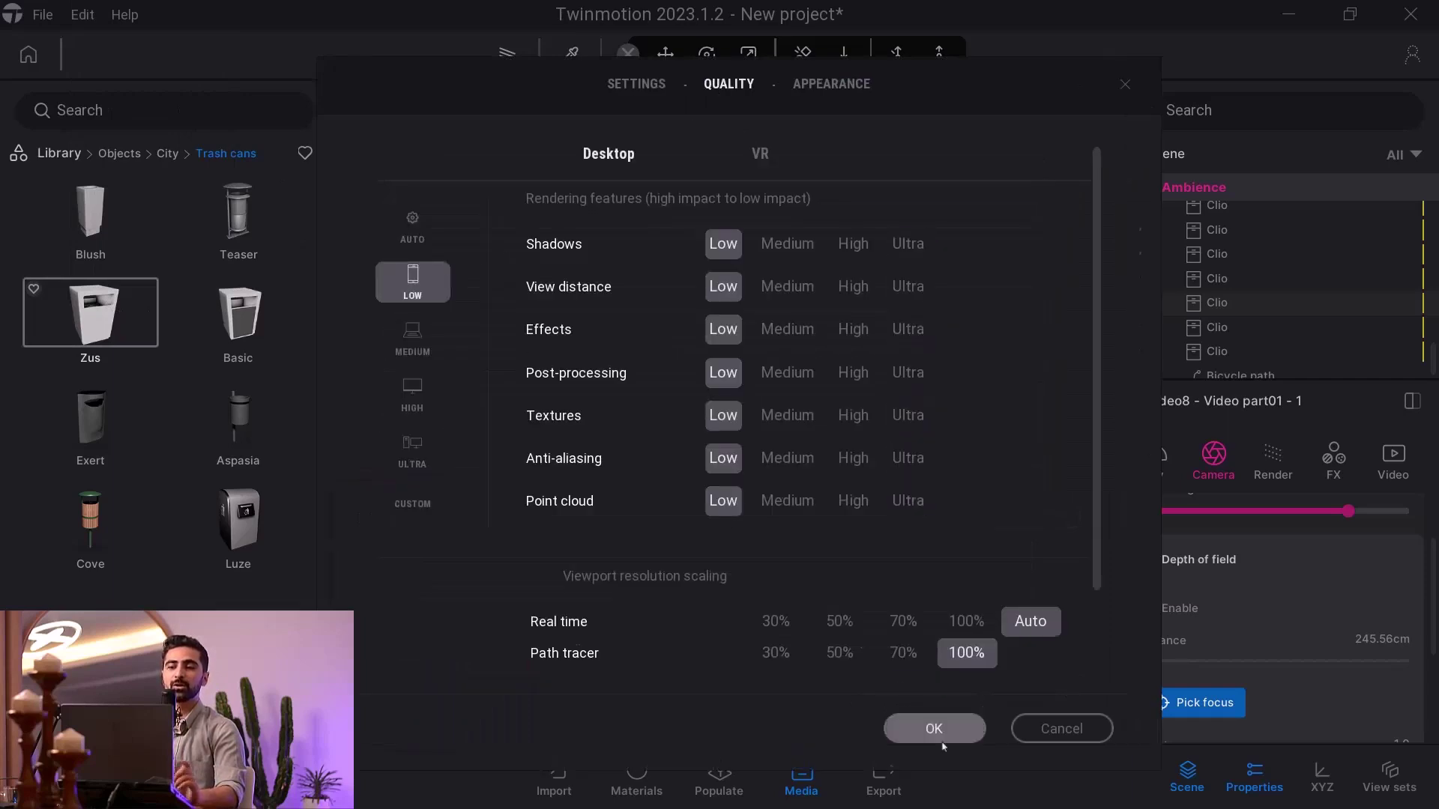
pyautogui.click(933, 713)
# Set the desktop rendering quality to the Medium preset in the preferences and apply it
pyautogui.click(93, 25)
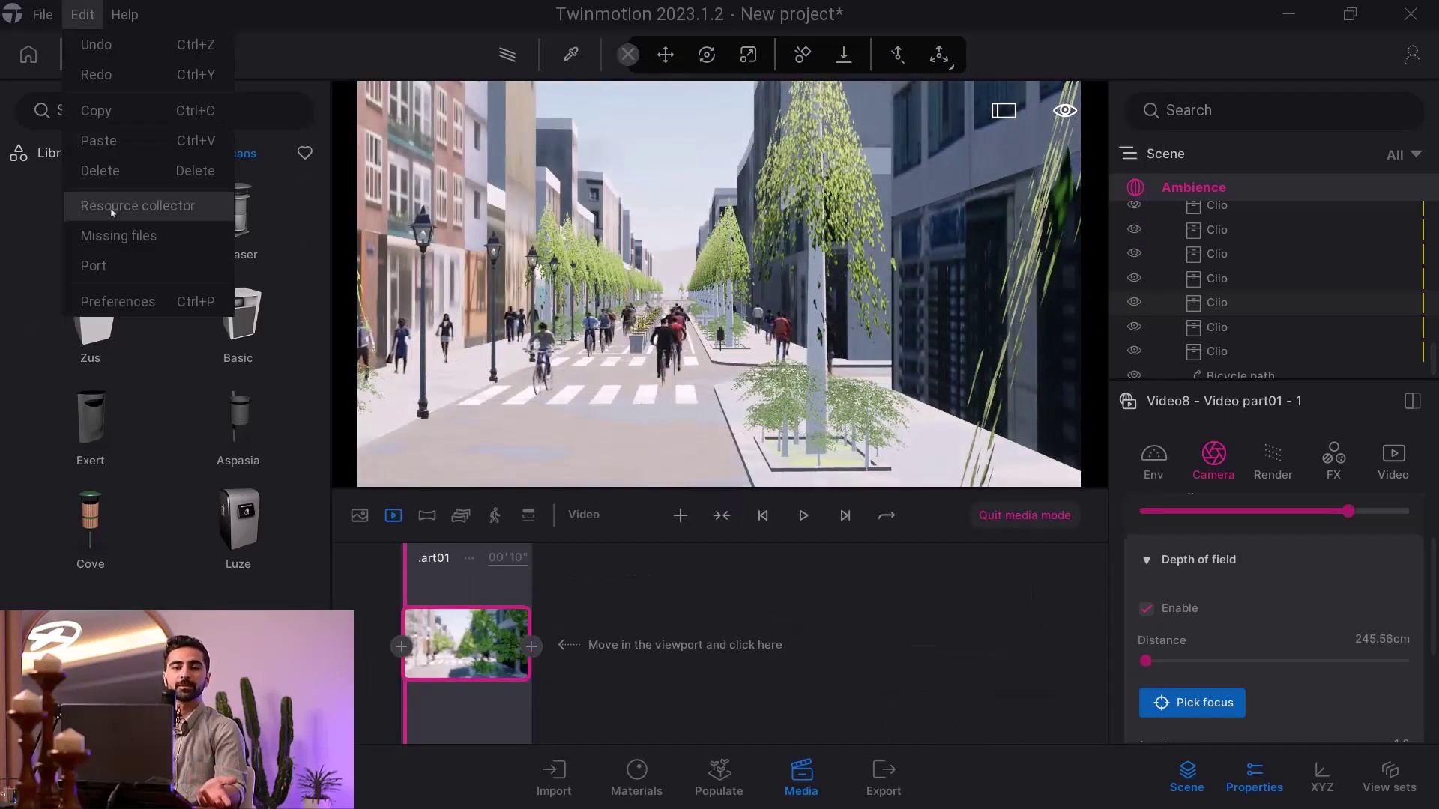
pyautogui.click(109, 302)
pyautogui.click(413, 339)
pyautogui.click(933, 729)
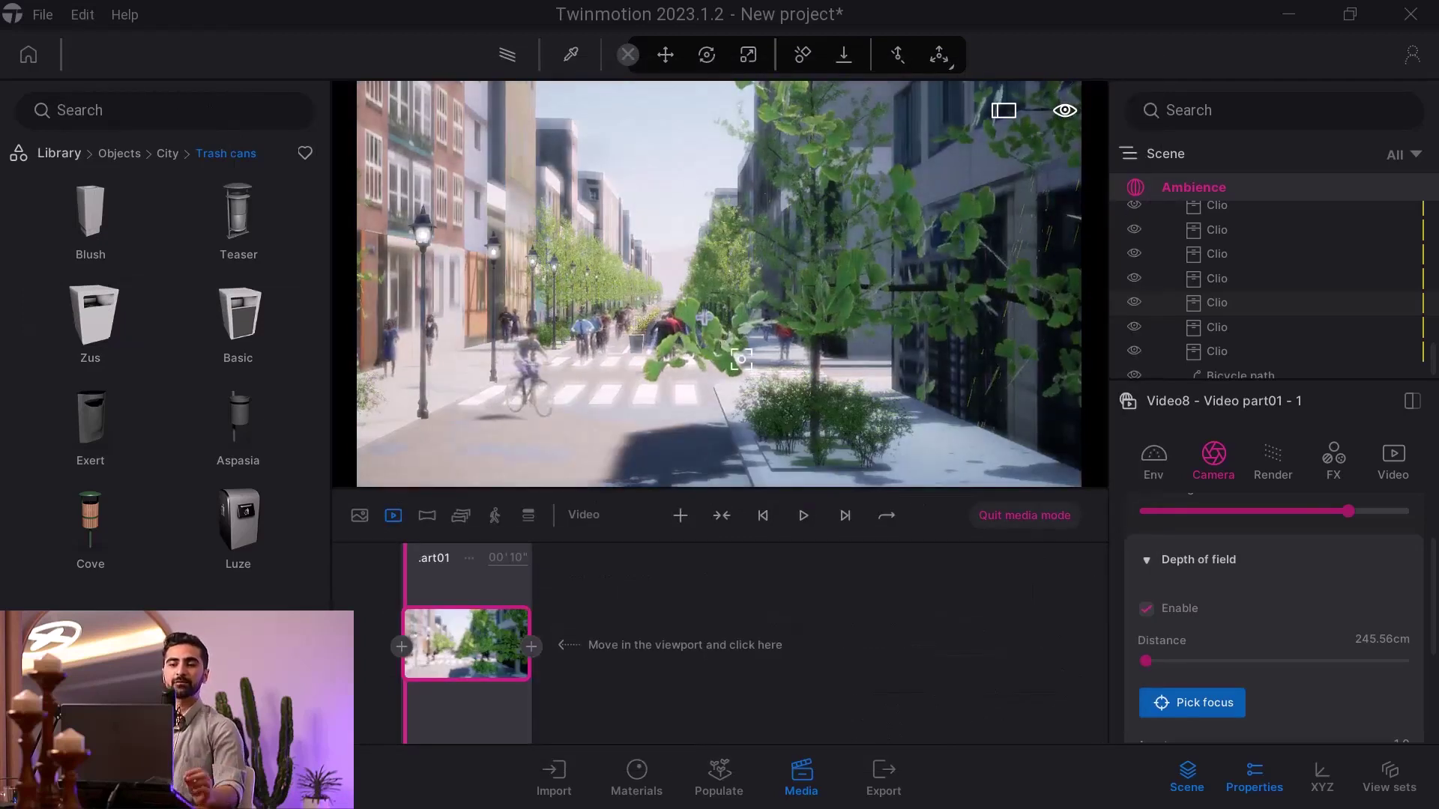
# Set the desktop rendering quality to the Ultra preset in the preferences and apply it
pyautogui.click(82, 16)
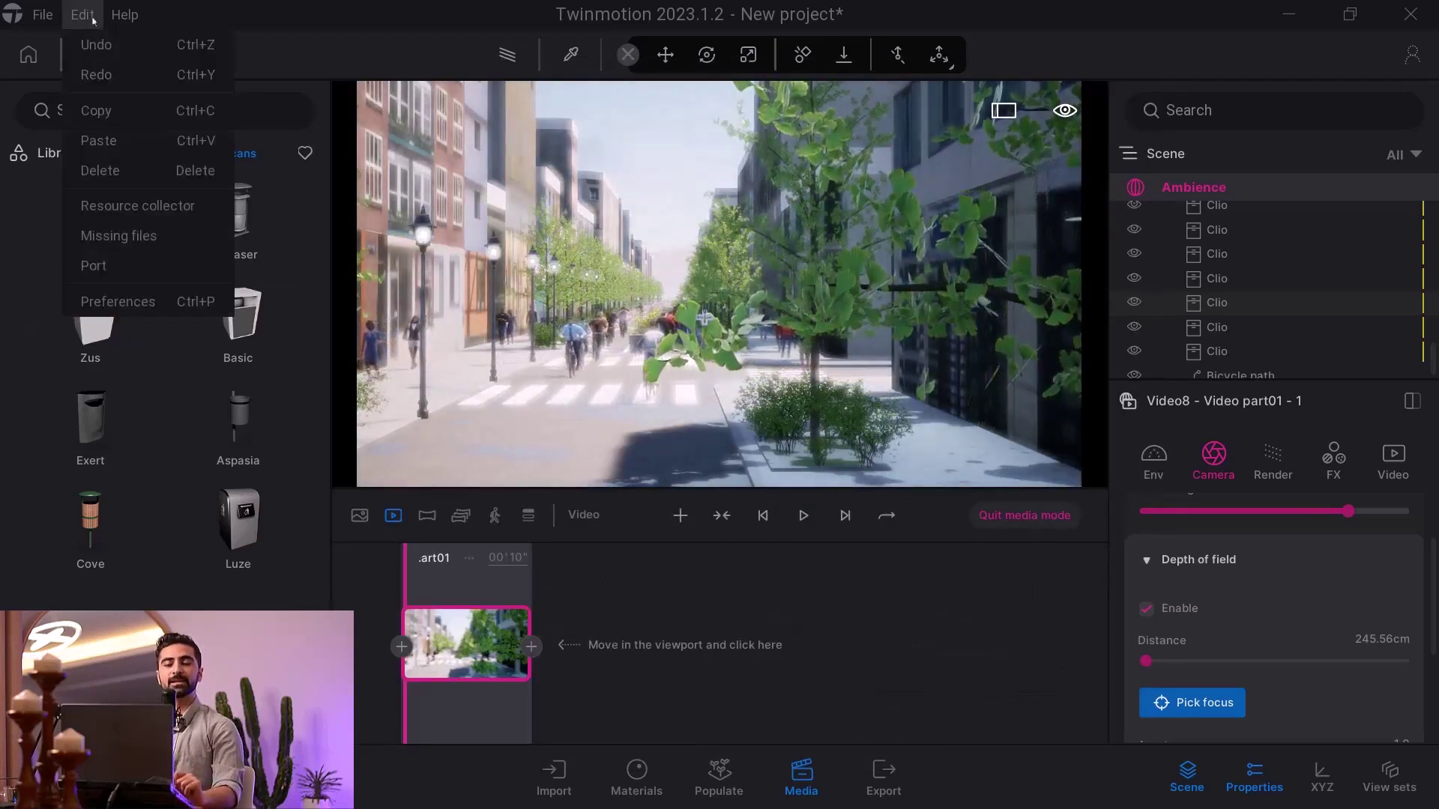
pyautogui.click(113, 302)
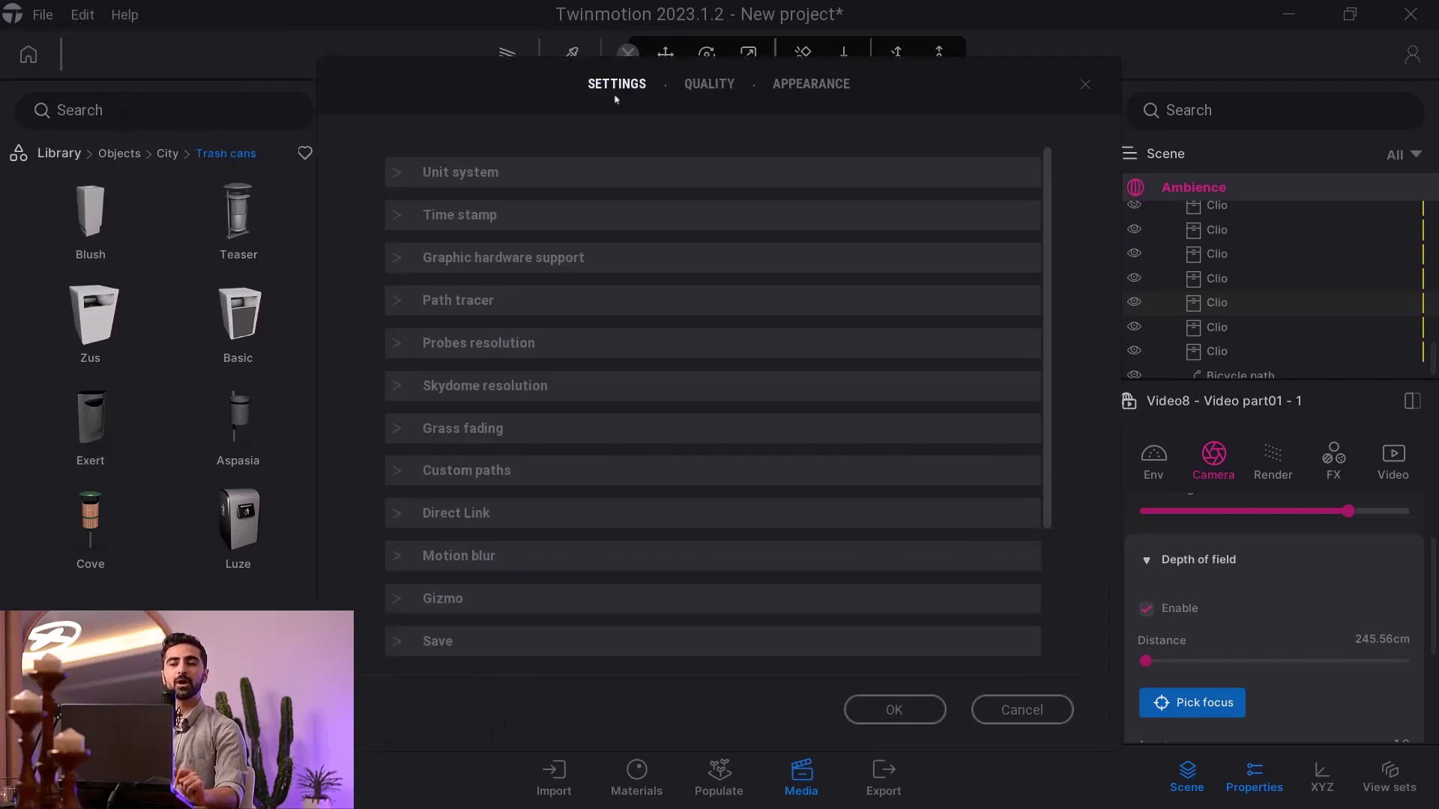
pyautogui.click(413, 445)
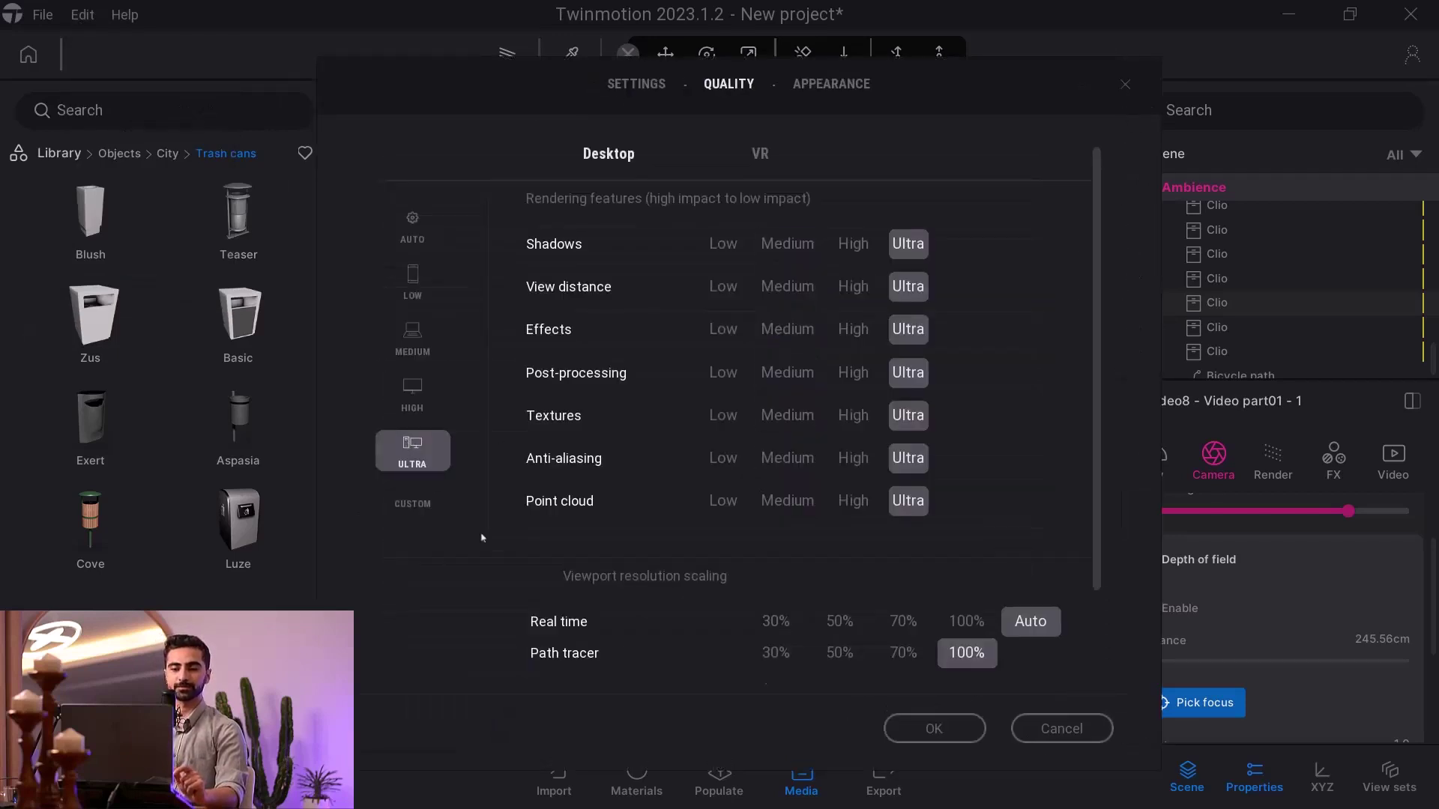
pyautogui.click(936, 730)
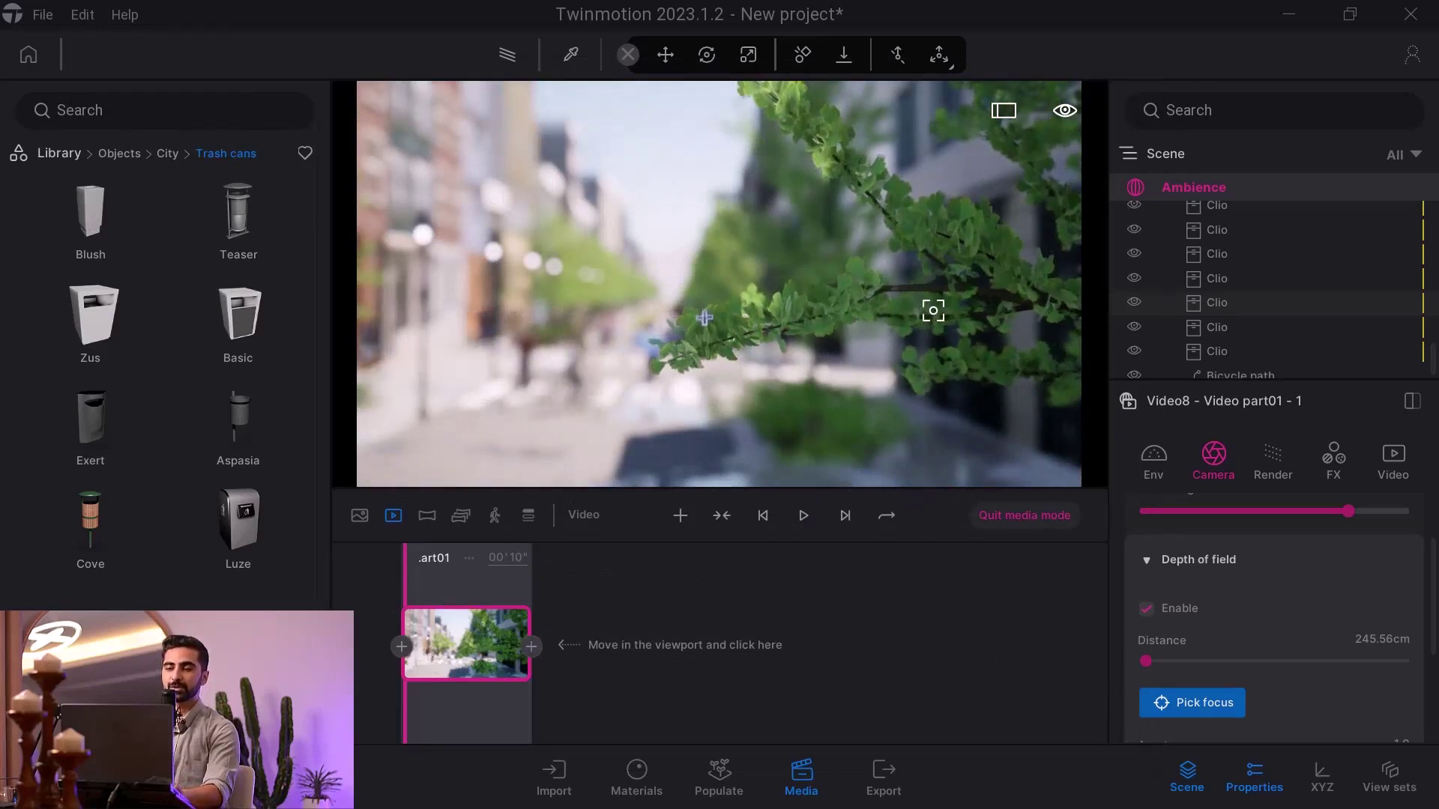
# Add second and third keyframes with the camera moving progressively past the tree branches, and play the video
pyautogui.click(532, 647)
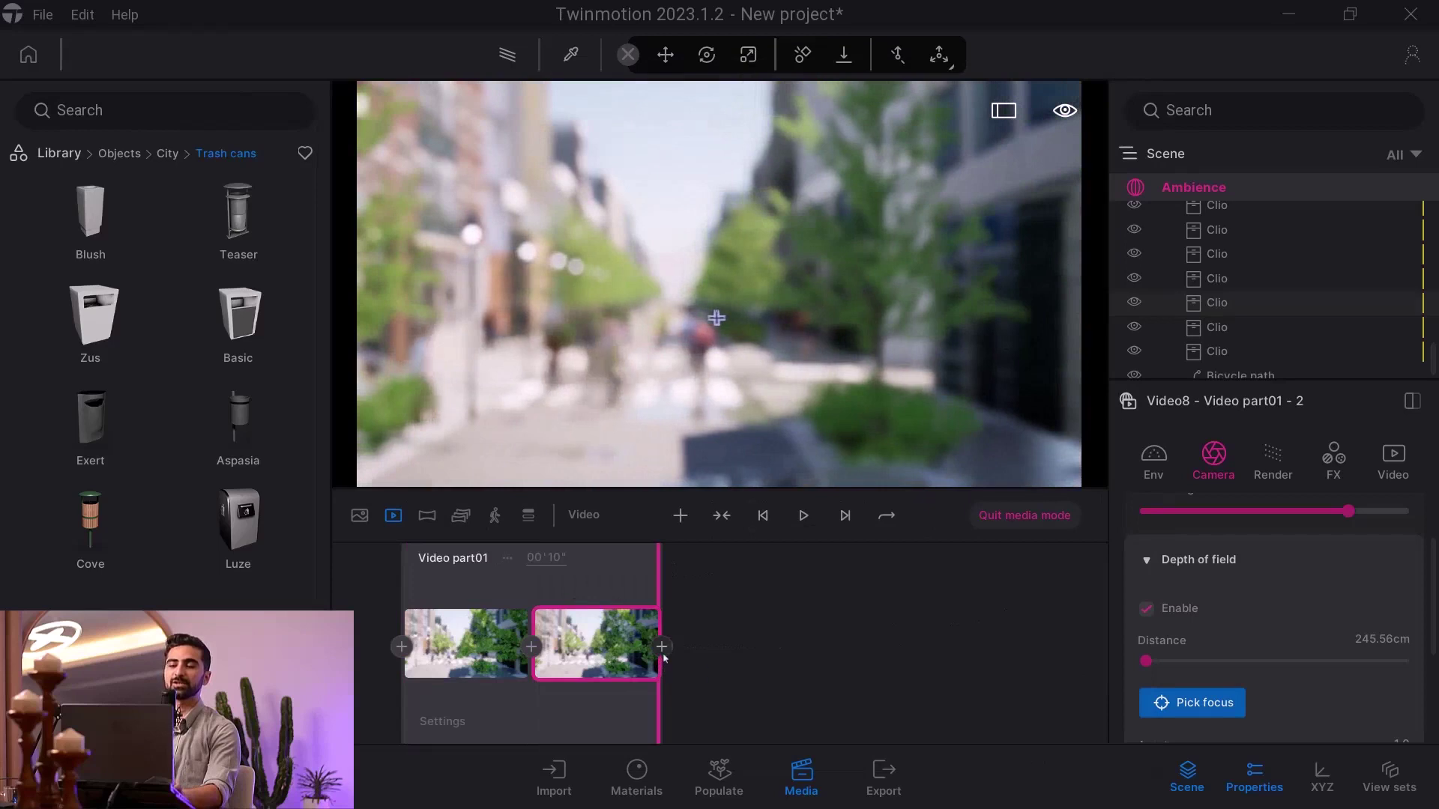
pyautogui.click(662, 646)
pyautogui.click(800, 516)
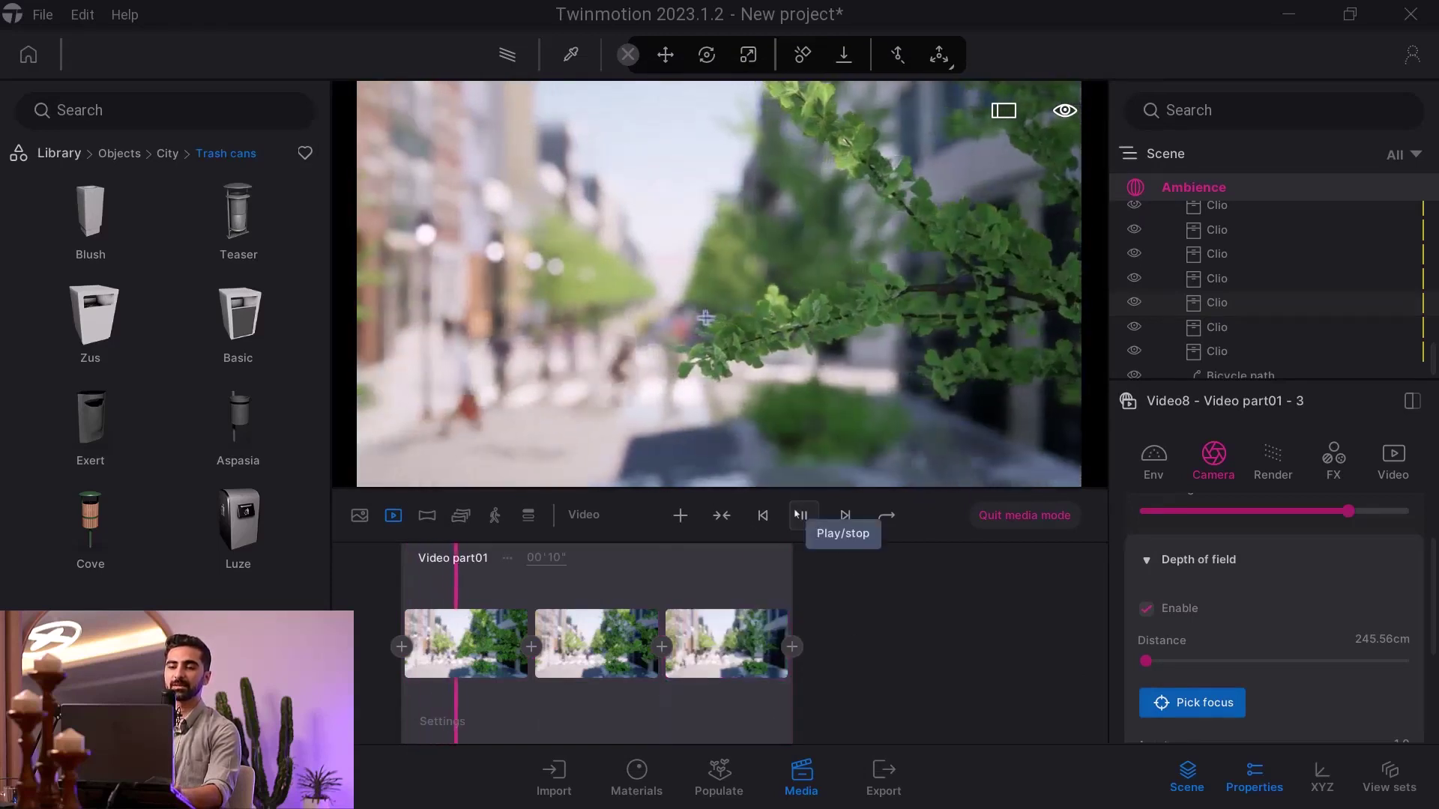
# Pick the depth of field focus on the distant avenue for the second and third keyframes, and play the video
pyautogui.click(607, 649)
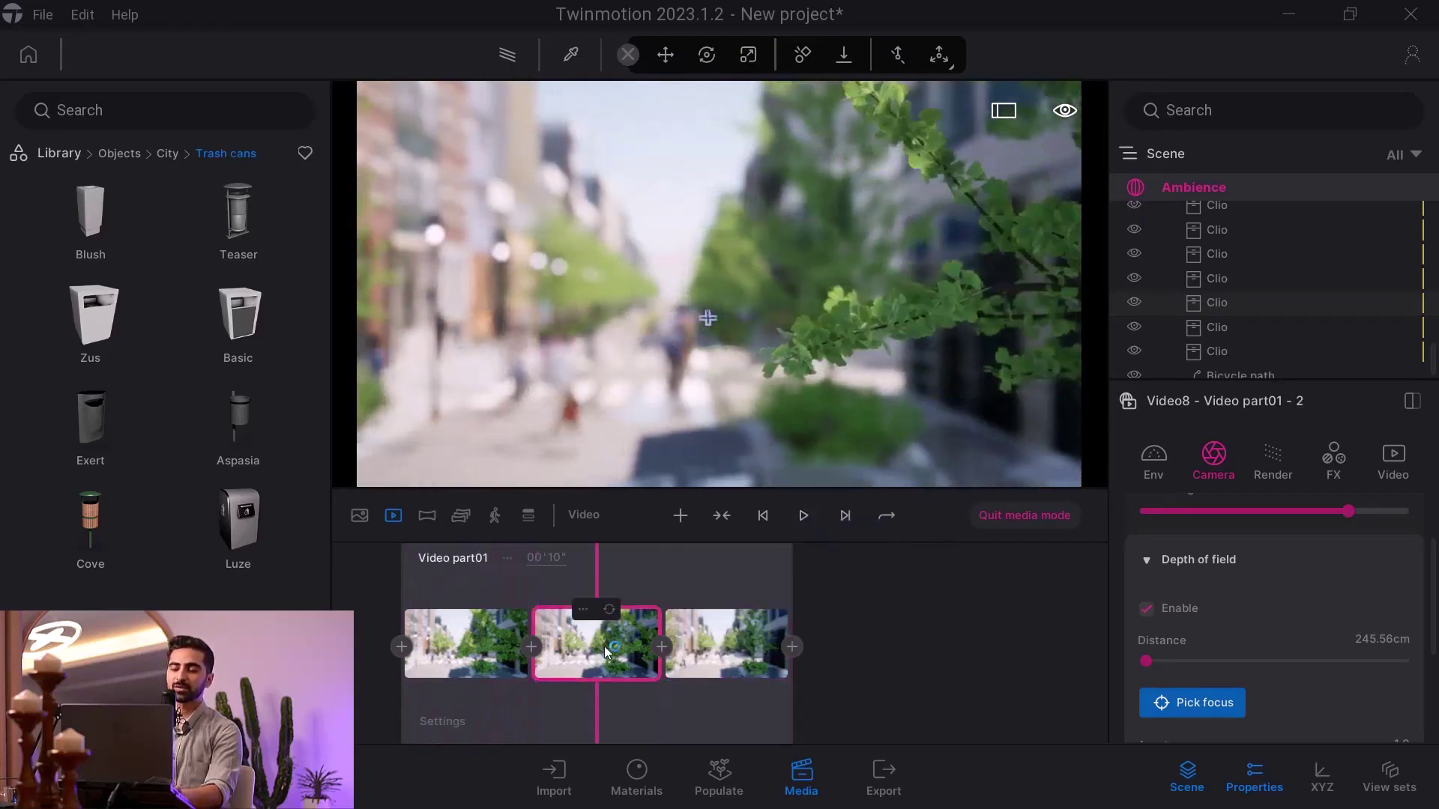
pyautogui.click(1169, 703)
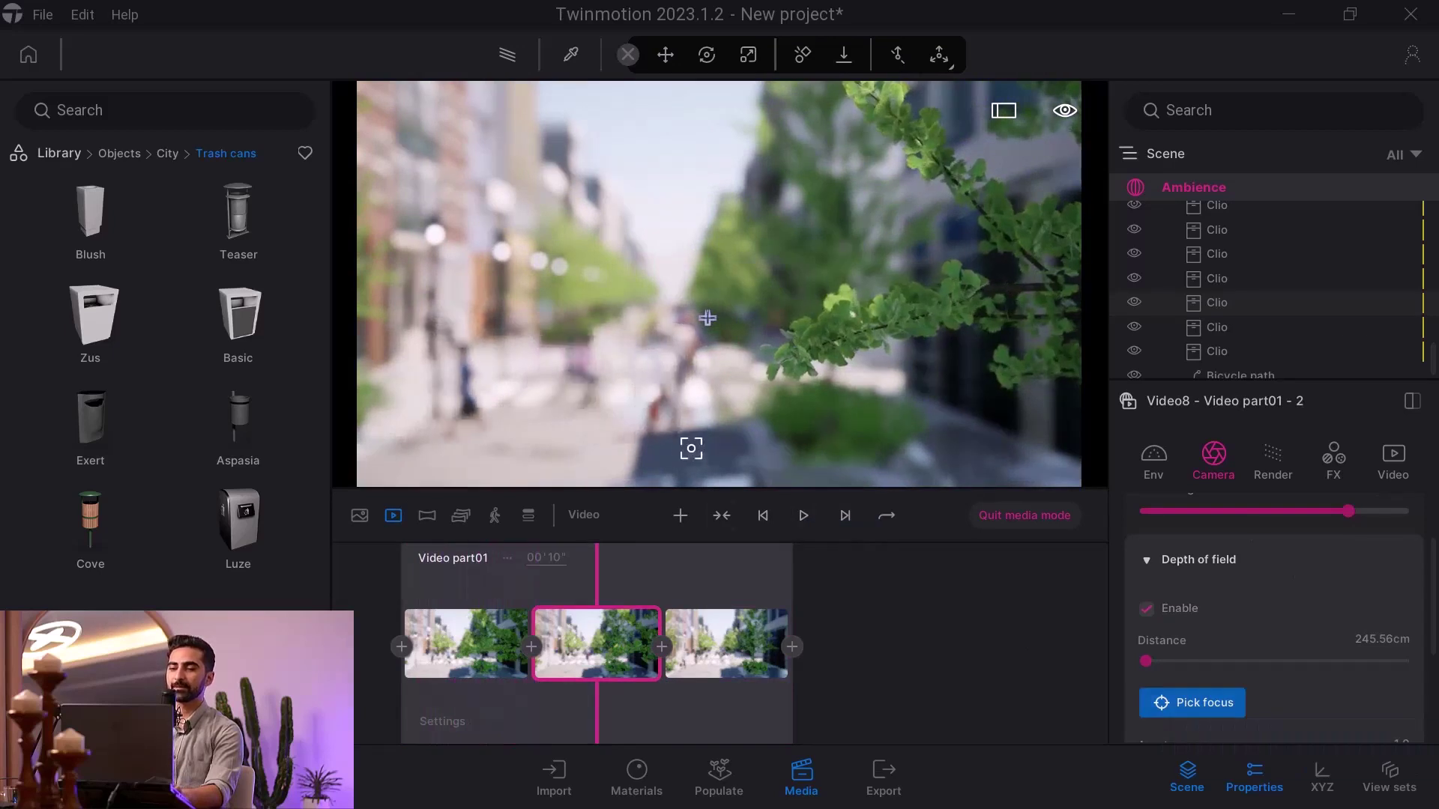
pyautogui.click(707, 317)
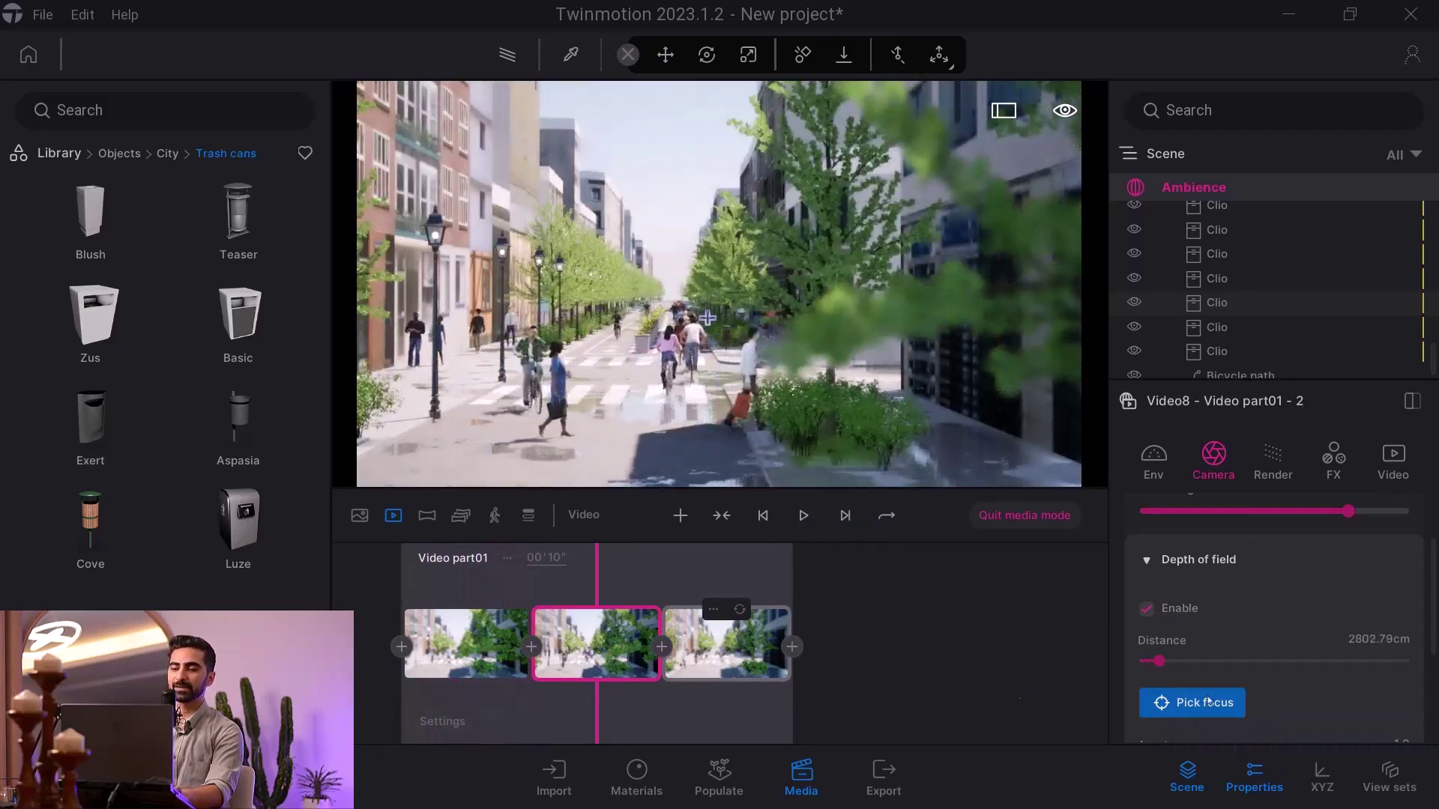
pyautogui.click(725, 652)
pyautogui.click(1193, 702)
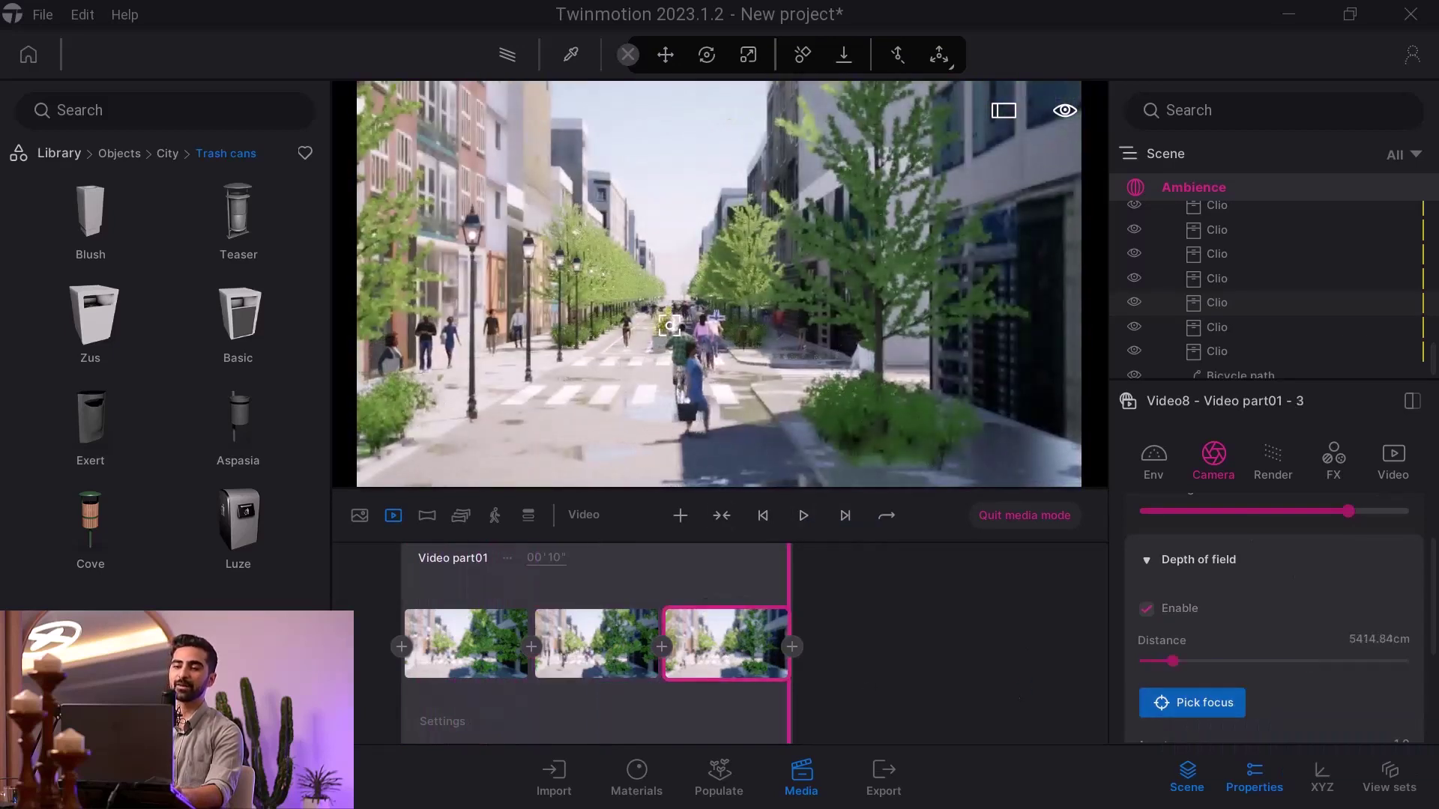
pyautogui.click(805, 516)
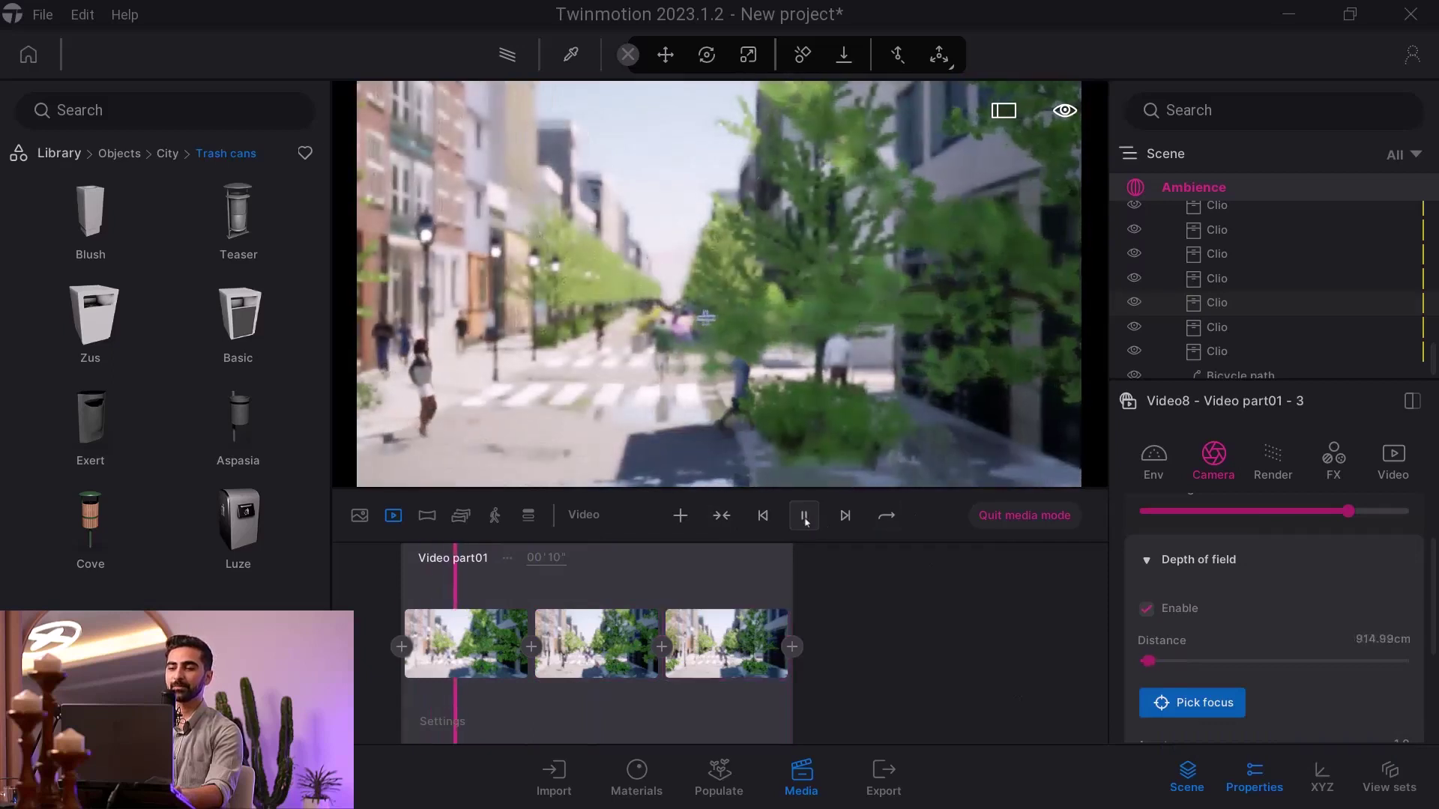
# Insert a keyframe at the start of the video with the branches covering more of the avenue, and play it
pyautogui.click(464, 652)
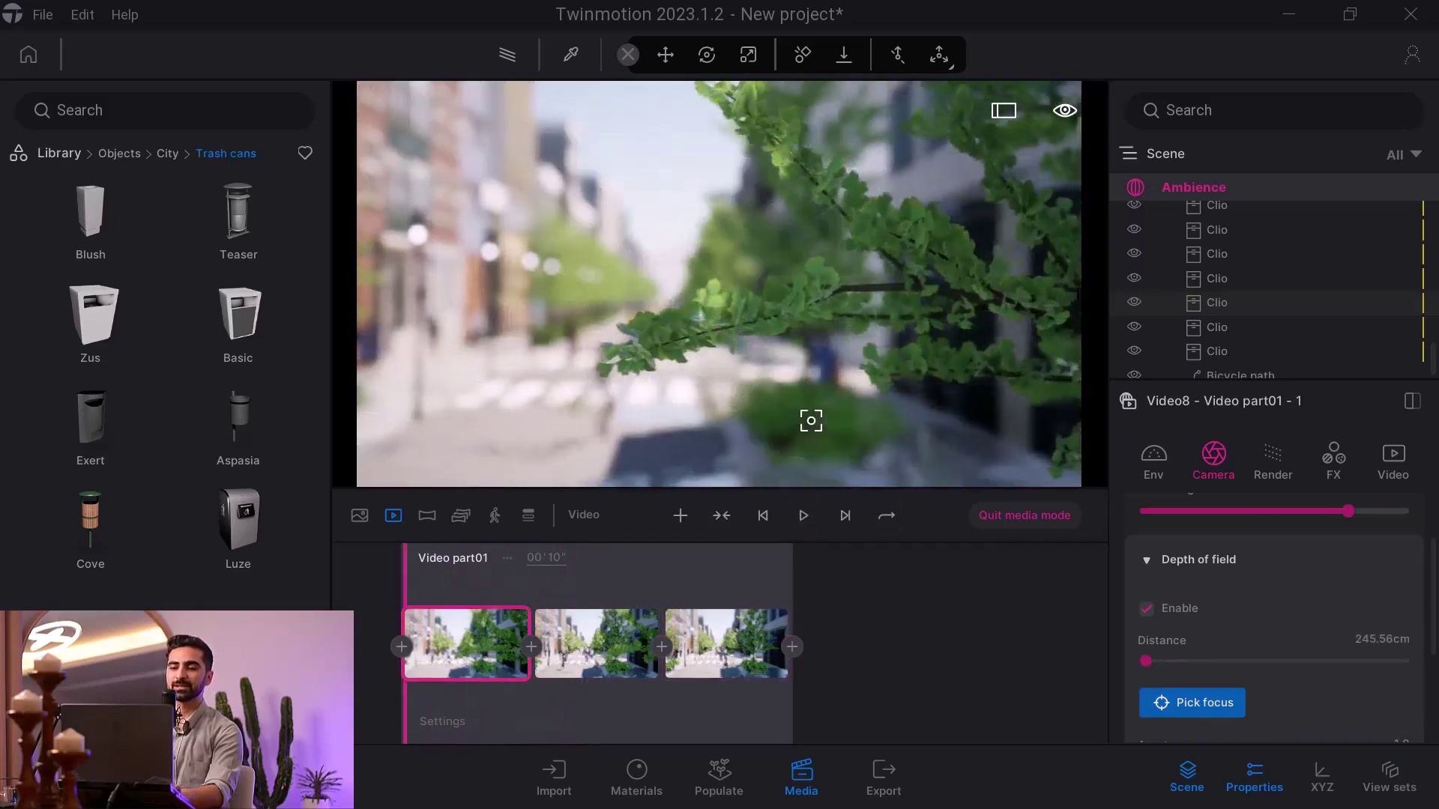
pyautogui.click(401, 647)
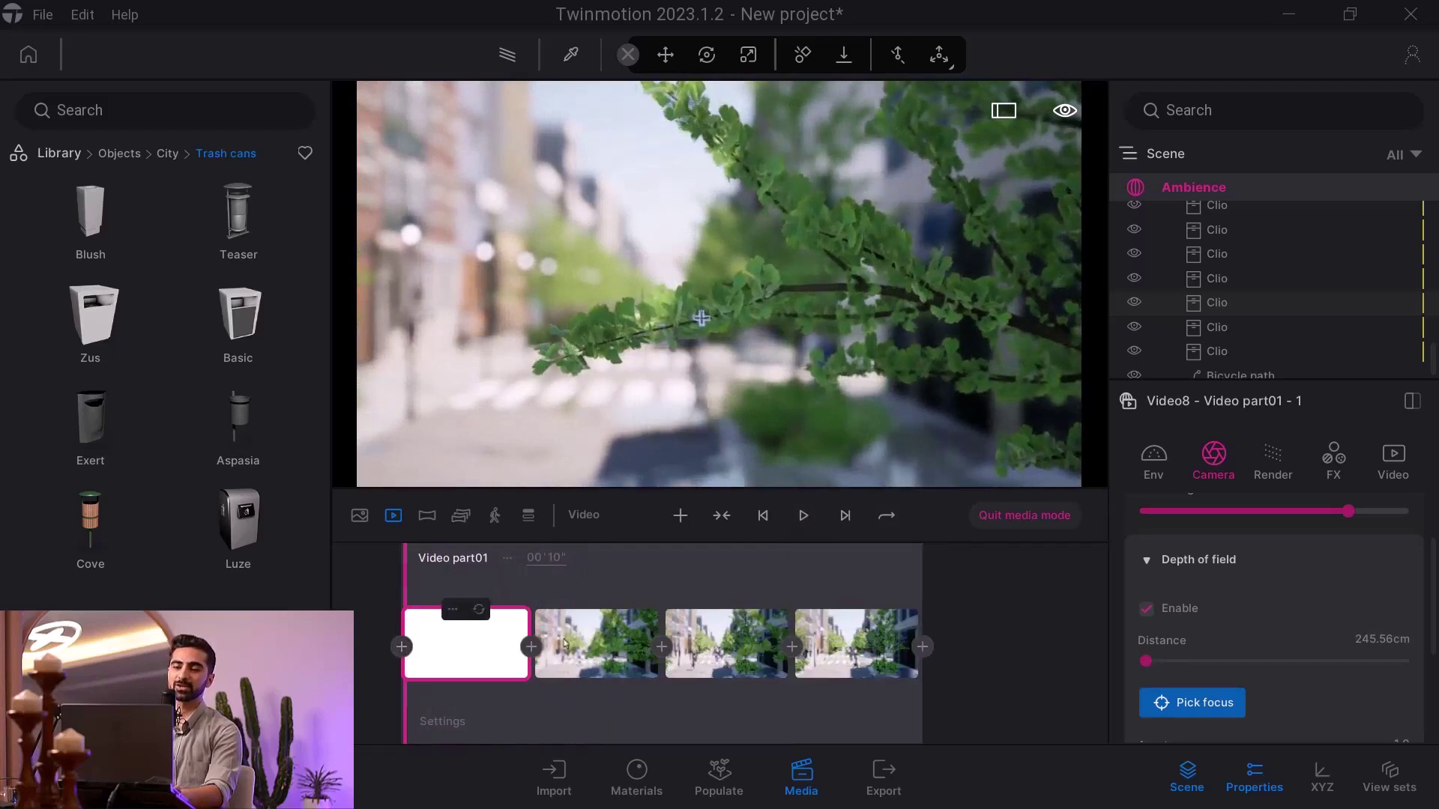
pyautogui.click(804, 515)
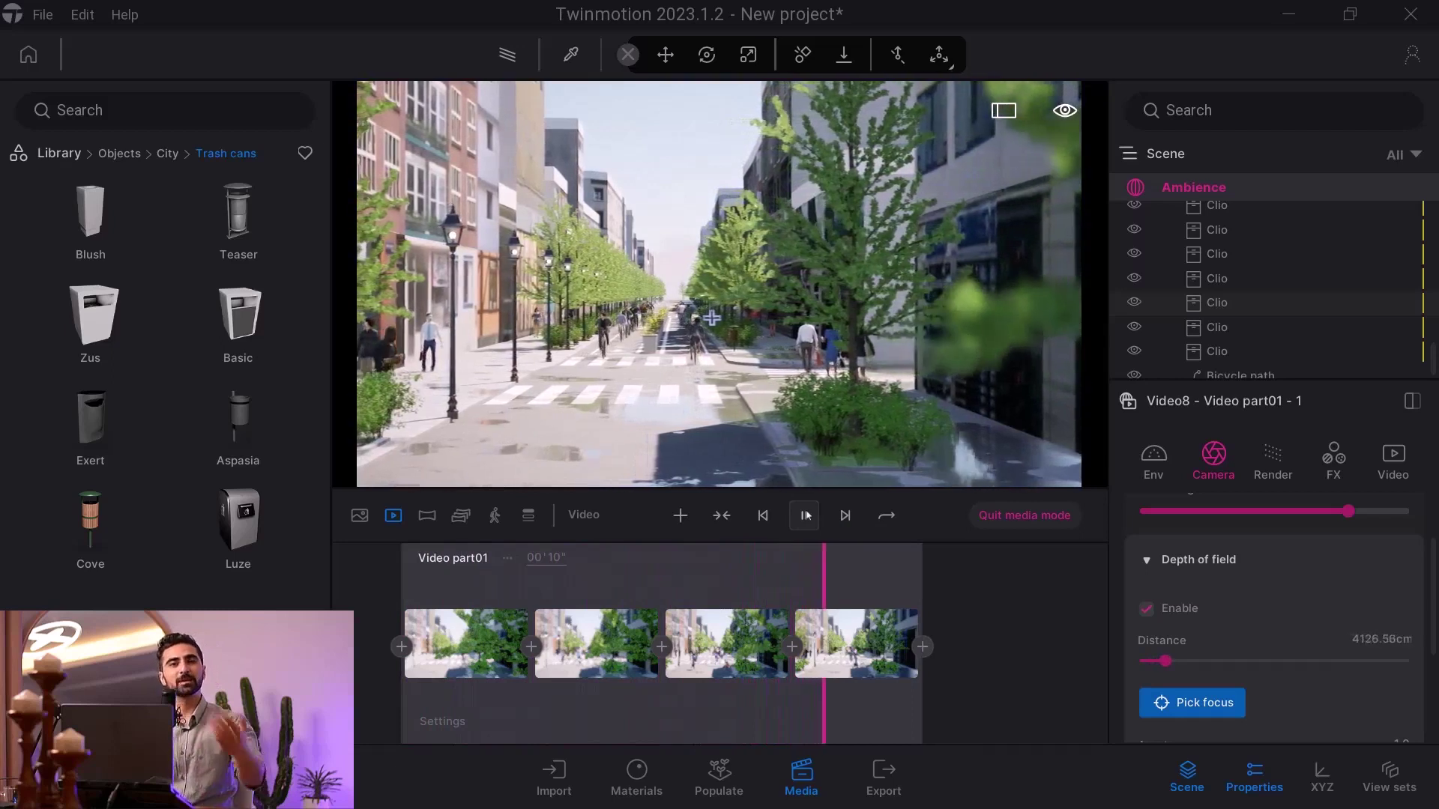
# Create another video with a telephoto view of about 302 mm down onto the tree-lined bicycle avenue and update its first keyframe
pyautogui.click(593, 268)
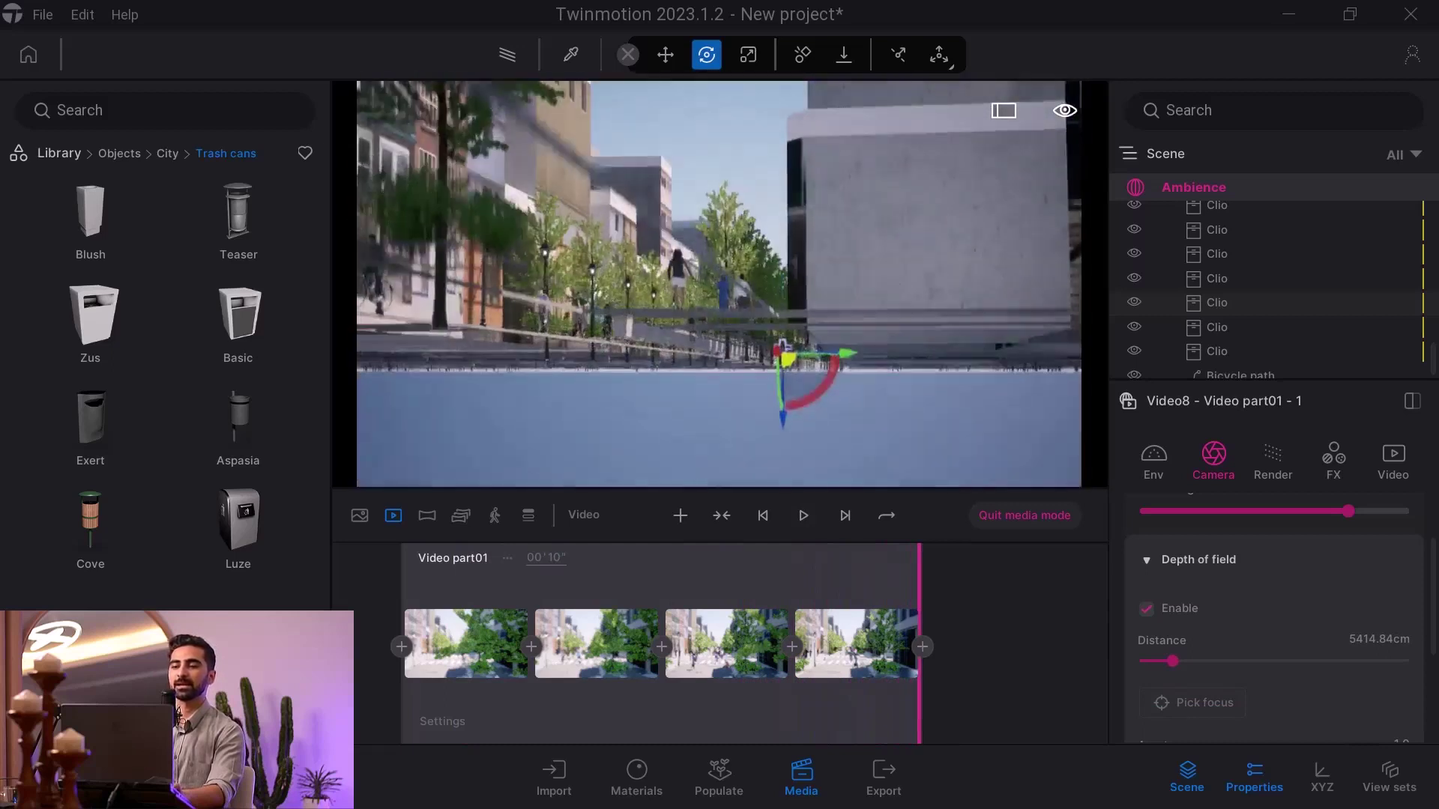
pyautogui.click(391, 515)
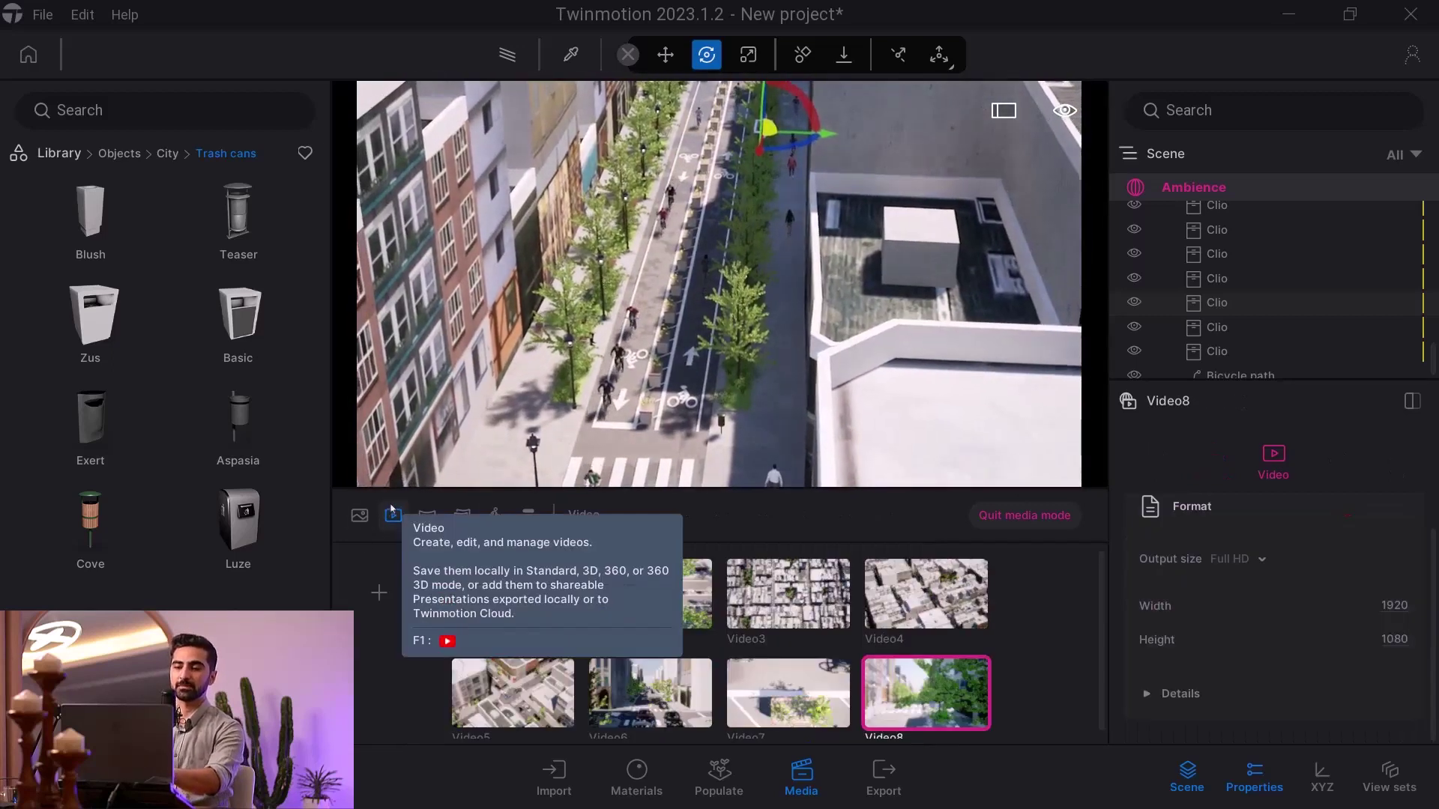
pyautogui.click(379, 593)
pyautogui.click(1199, 468)
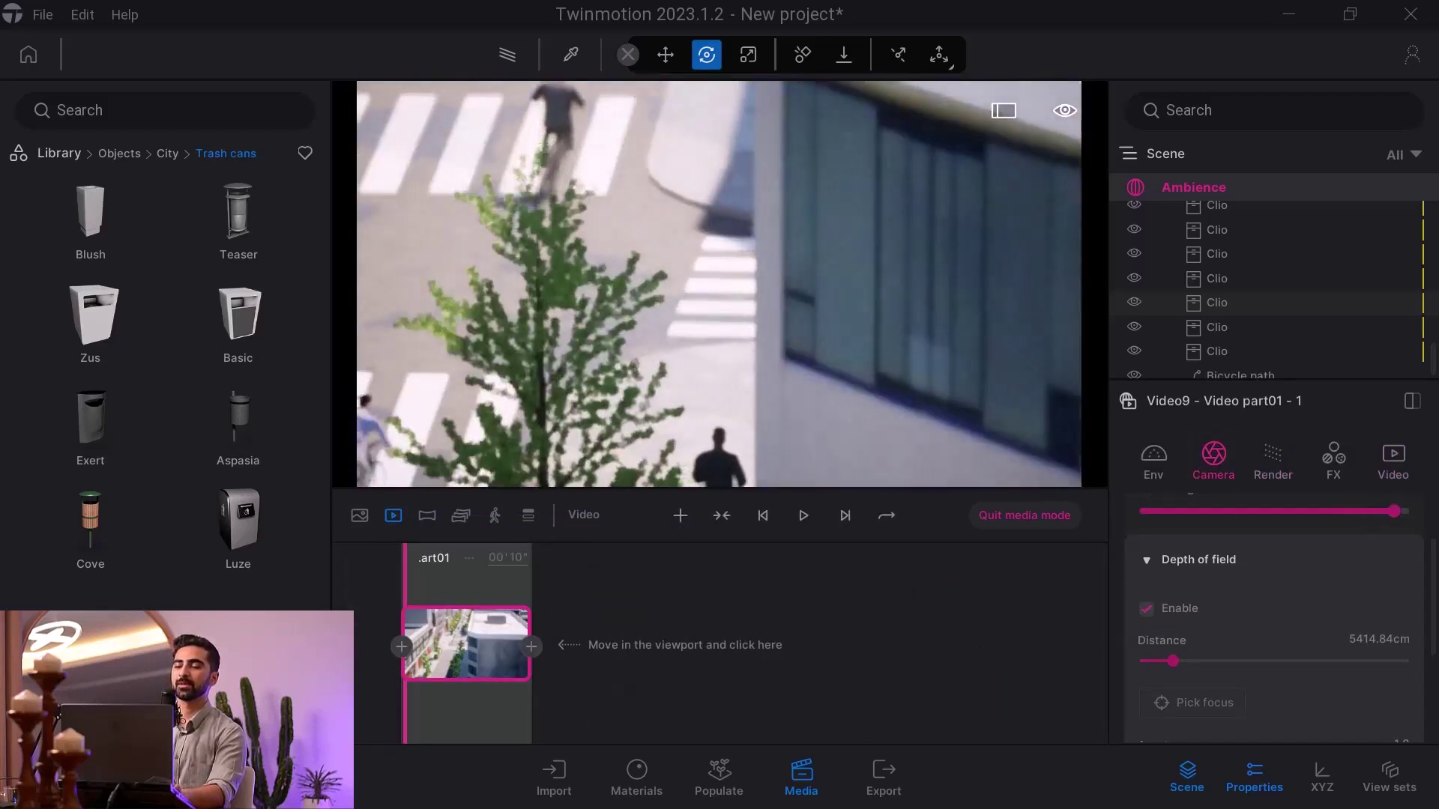
pyautogui.moveTo(718, 284); pyautogui.dragTo(719, 225, button='right')
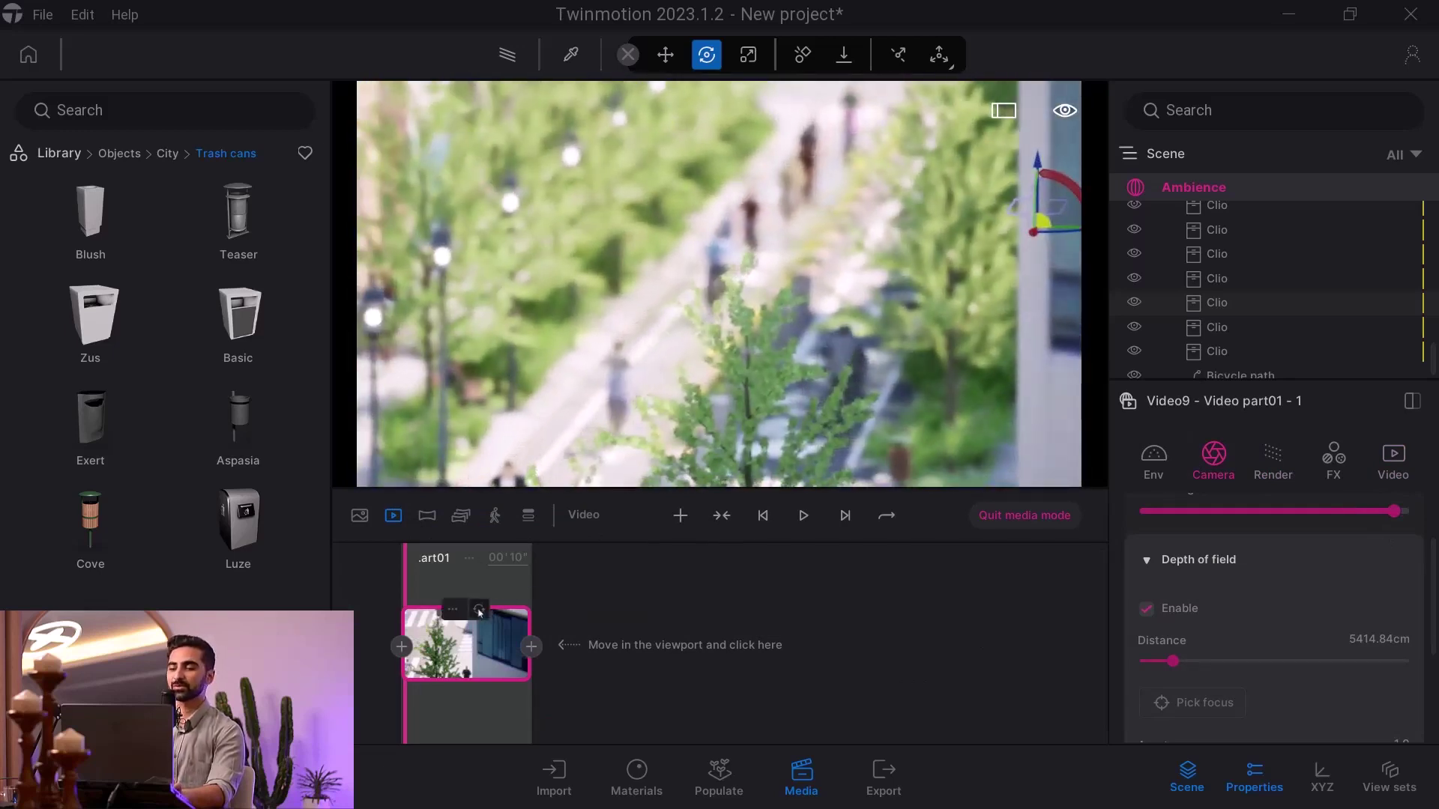
pyautogui.click(480, 611)
# Pick the depth of field focus on the cyclists riding along the avenue and update the keyframe
pyautogui.click(1192, 703)
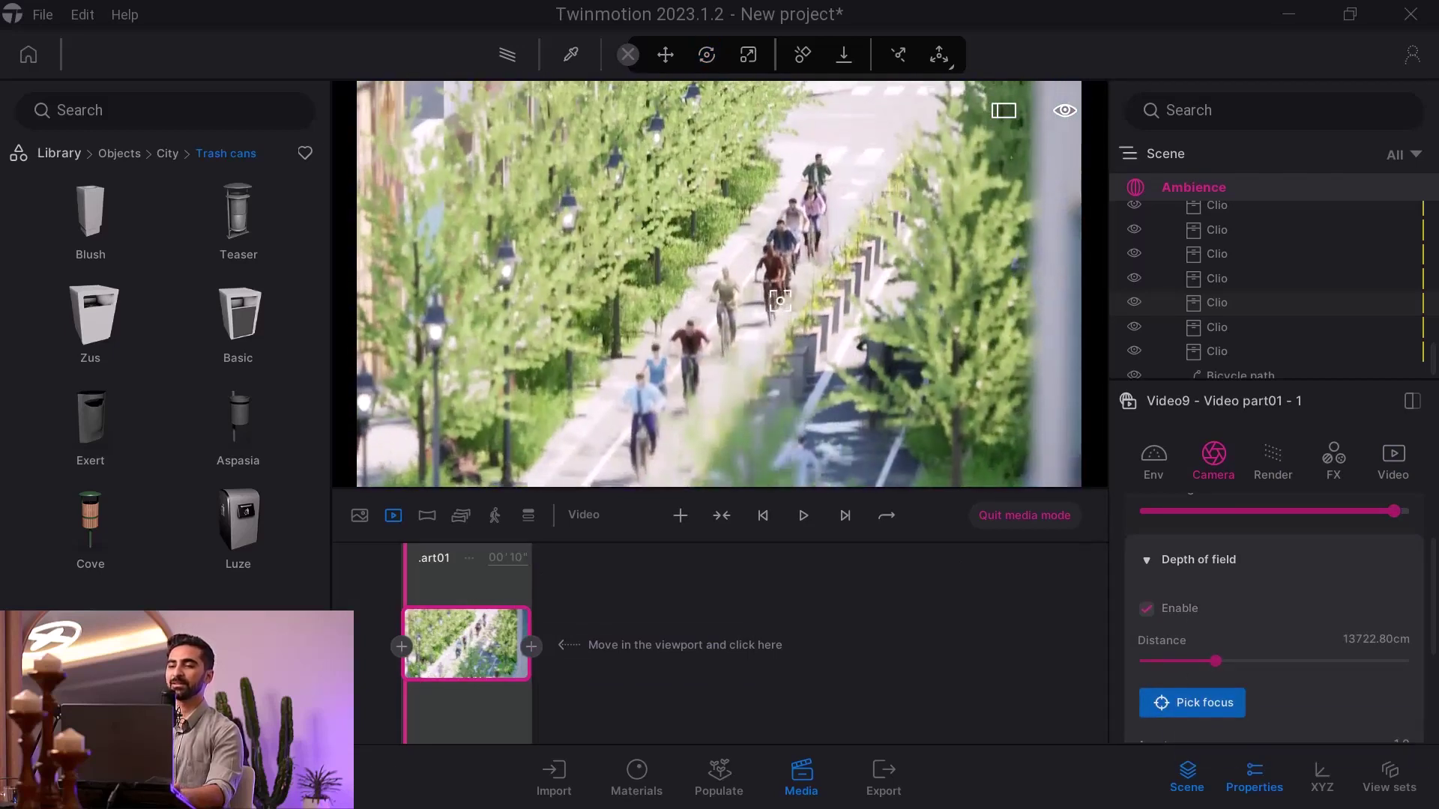
pyautogui.click(787, 329)
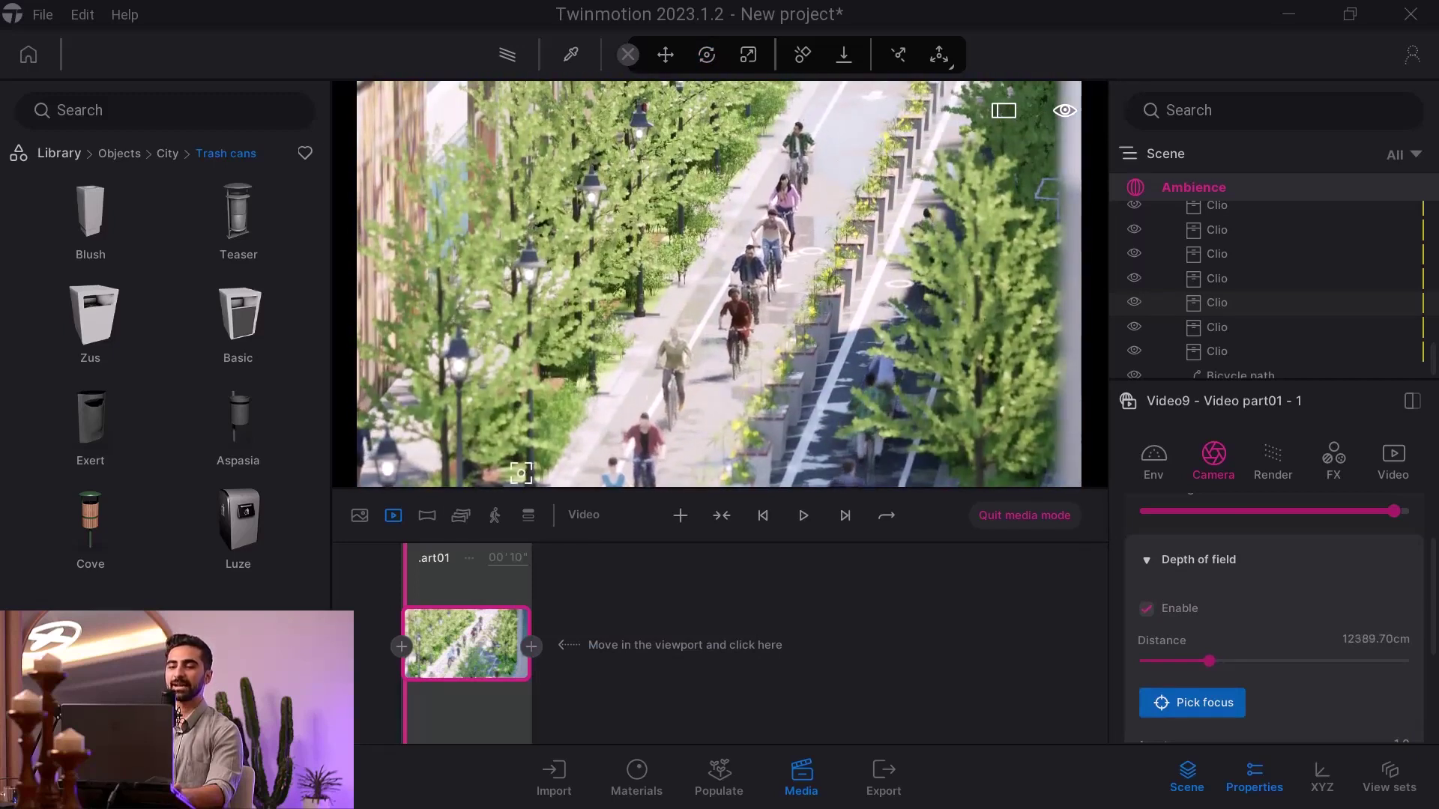
pyautogui.click(479, 609)
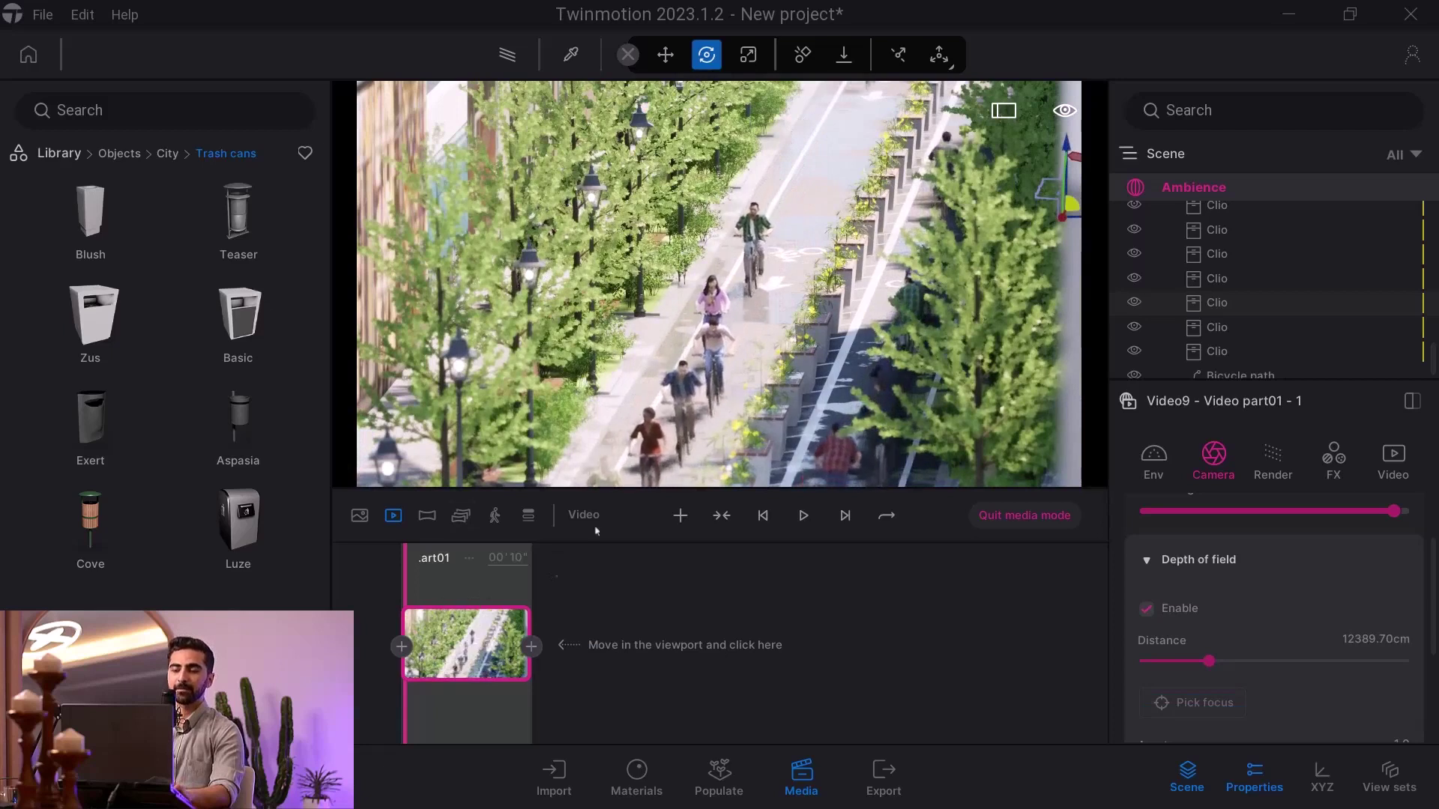
# Shift the camera sideways so the building corner partly enters the frame, and update the first keyframe
pyautogui.press('d')
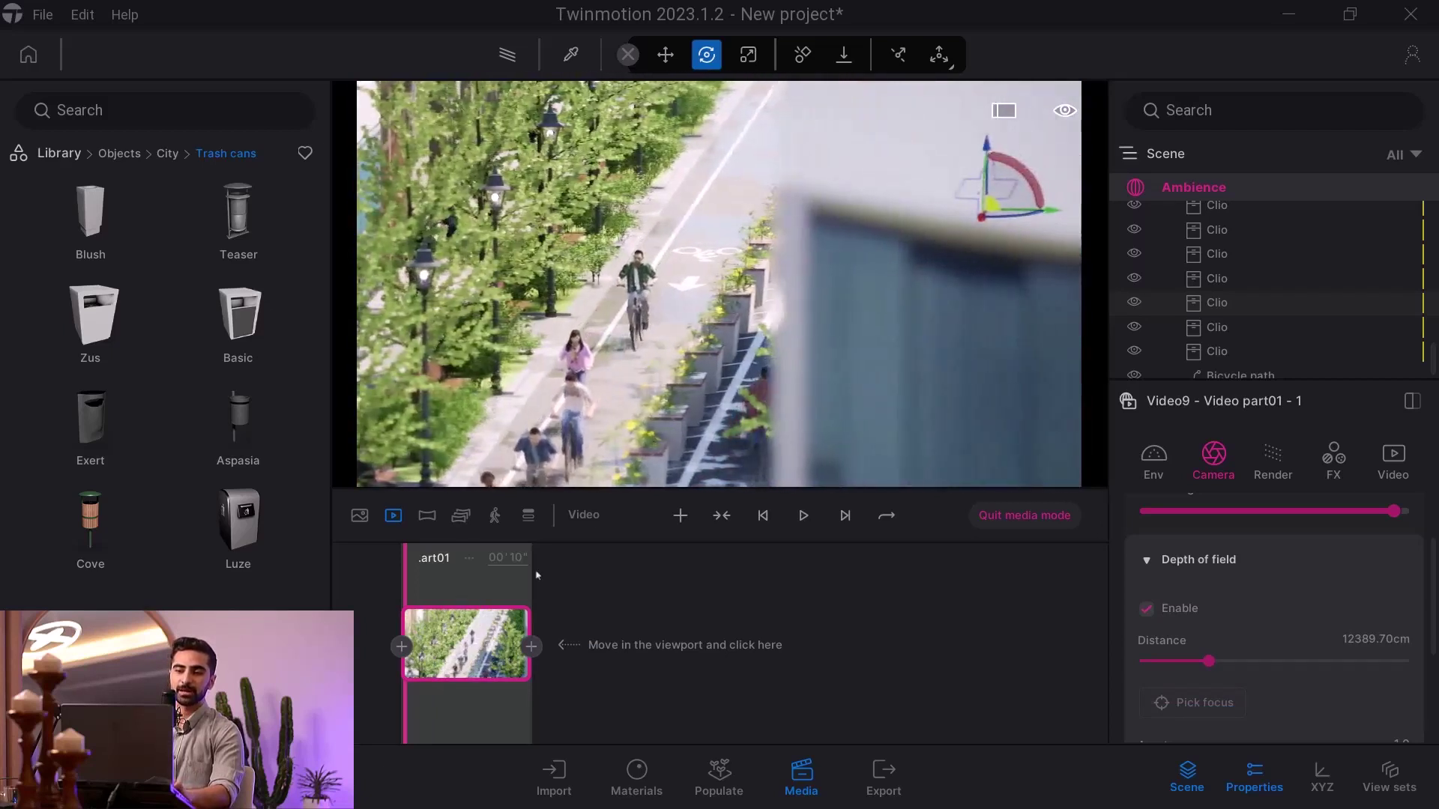
pyautogui.press('a')
pyautogui.click(479, 611)
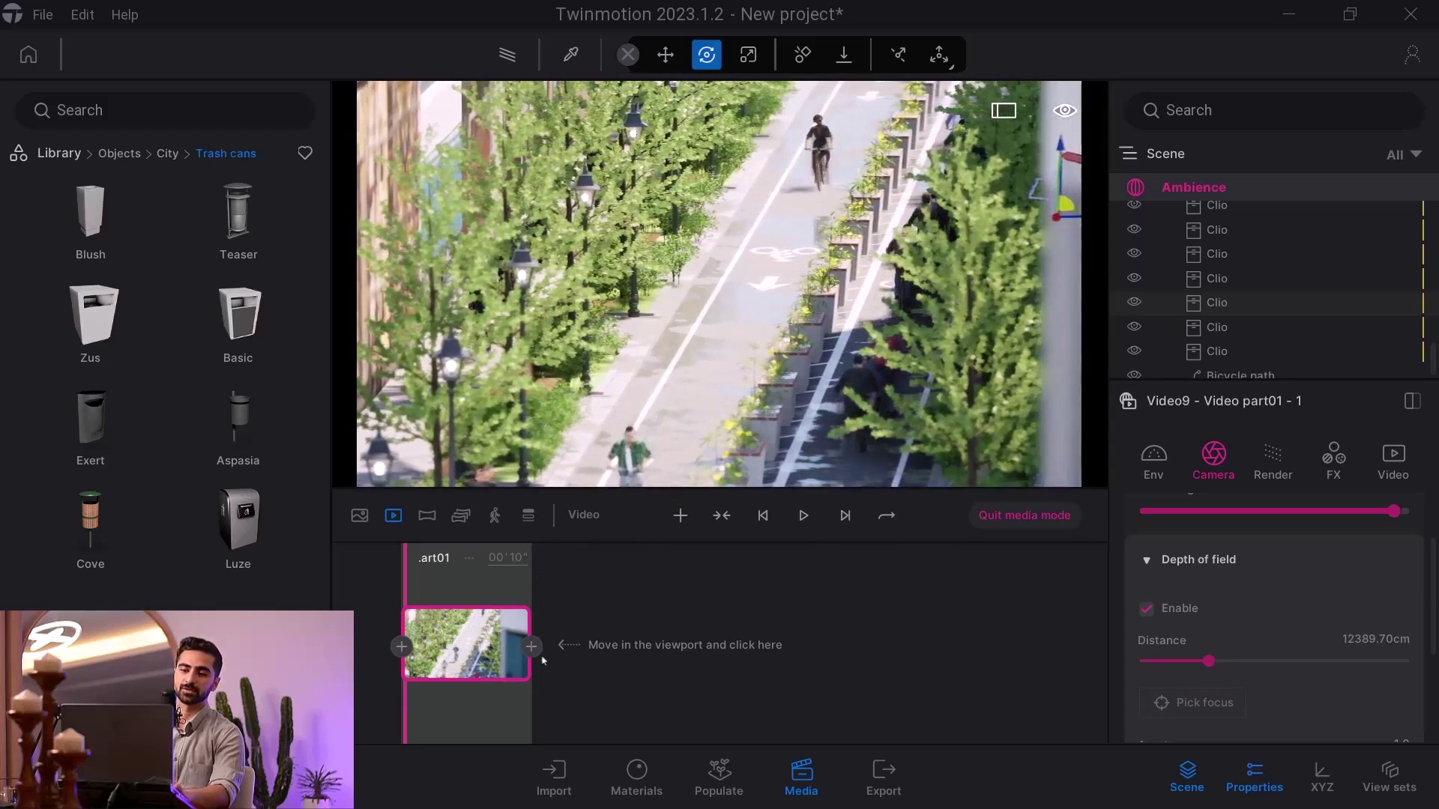
# Add a second keyframe with the building moved out of frame, set the video part length to 5 seconds and play it
pyautogui.click(531, 646)
pyautogui.click(552, 558)
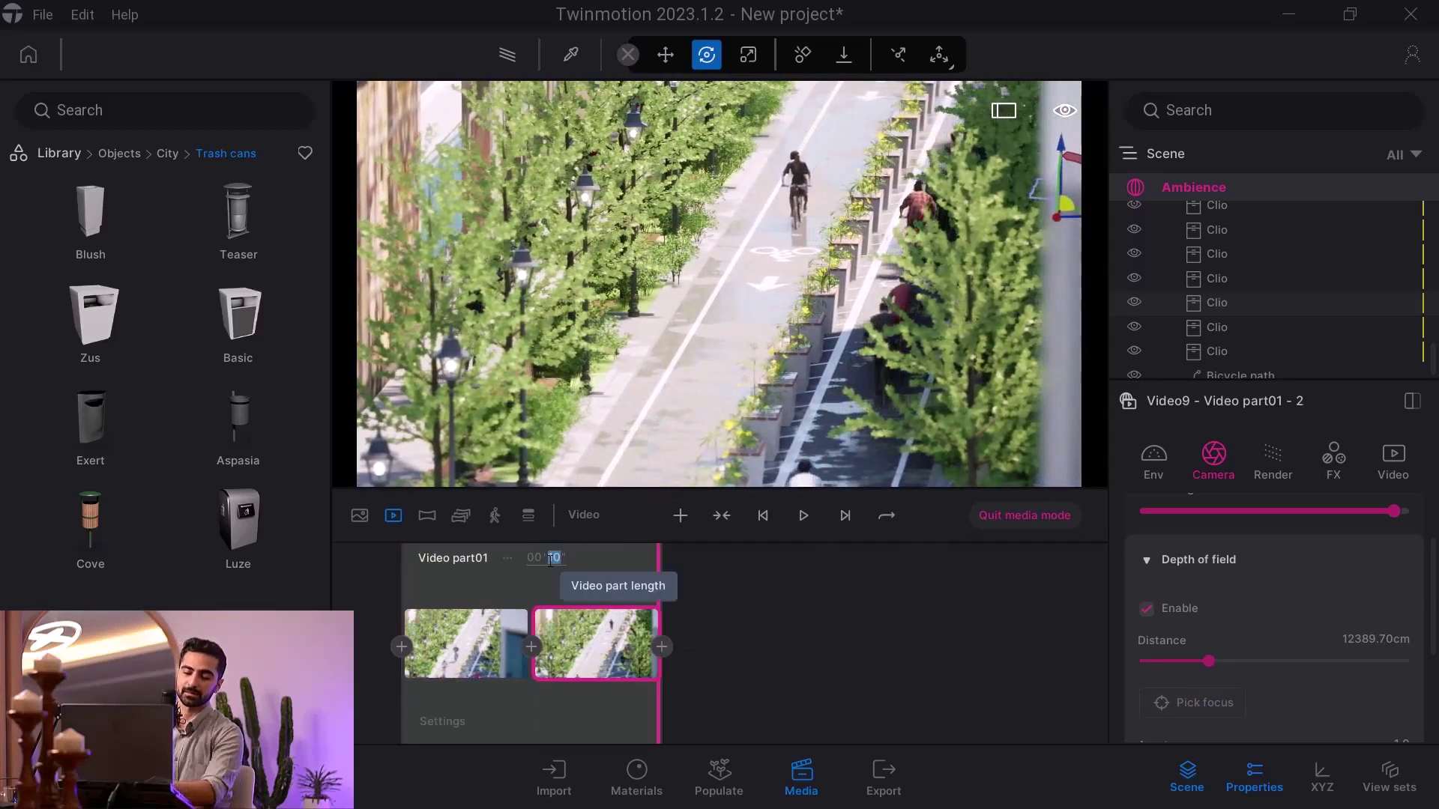
pyautogui.click(762, 516)
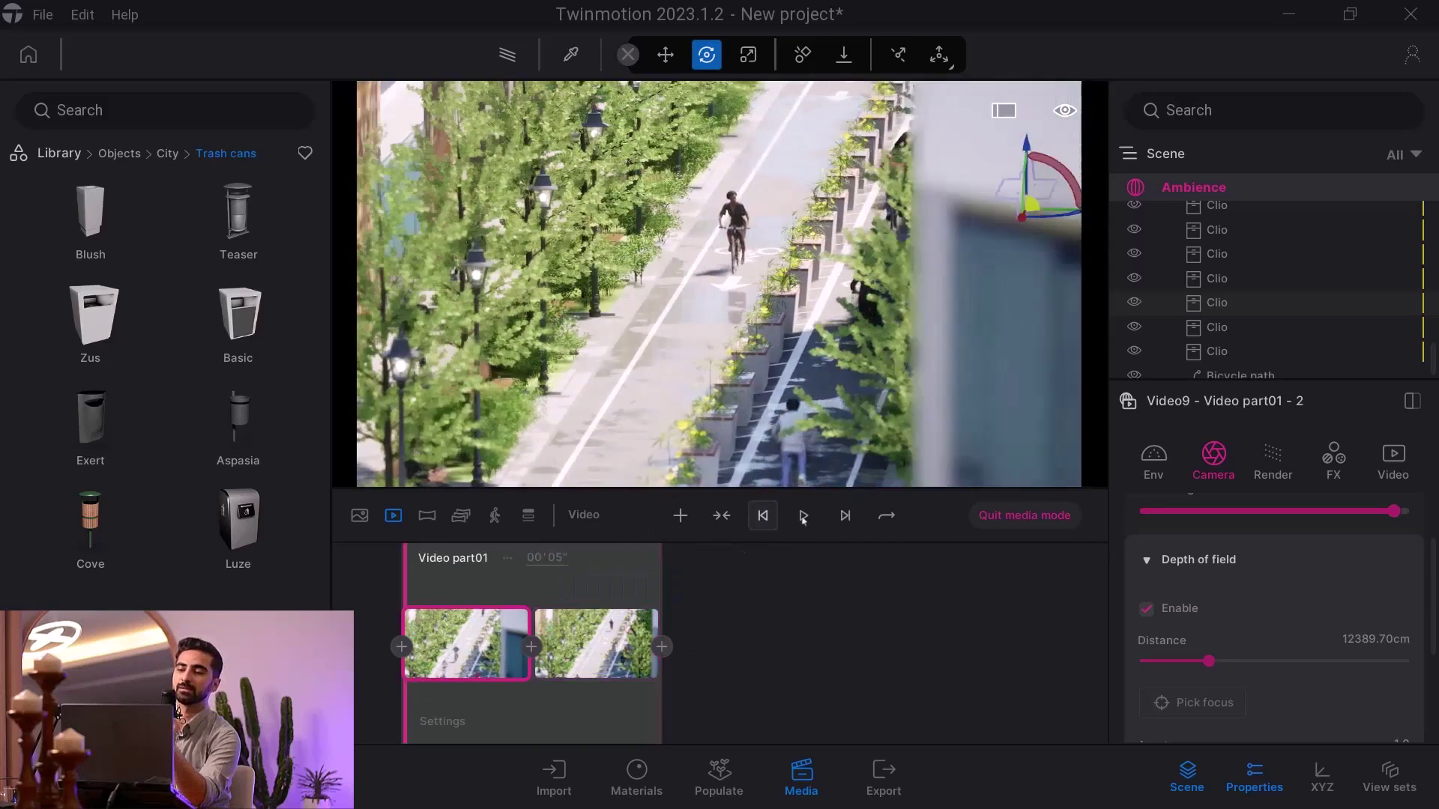
pyautogui.click(804, 516)
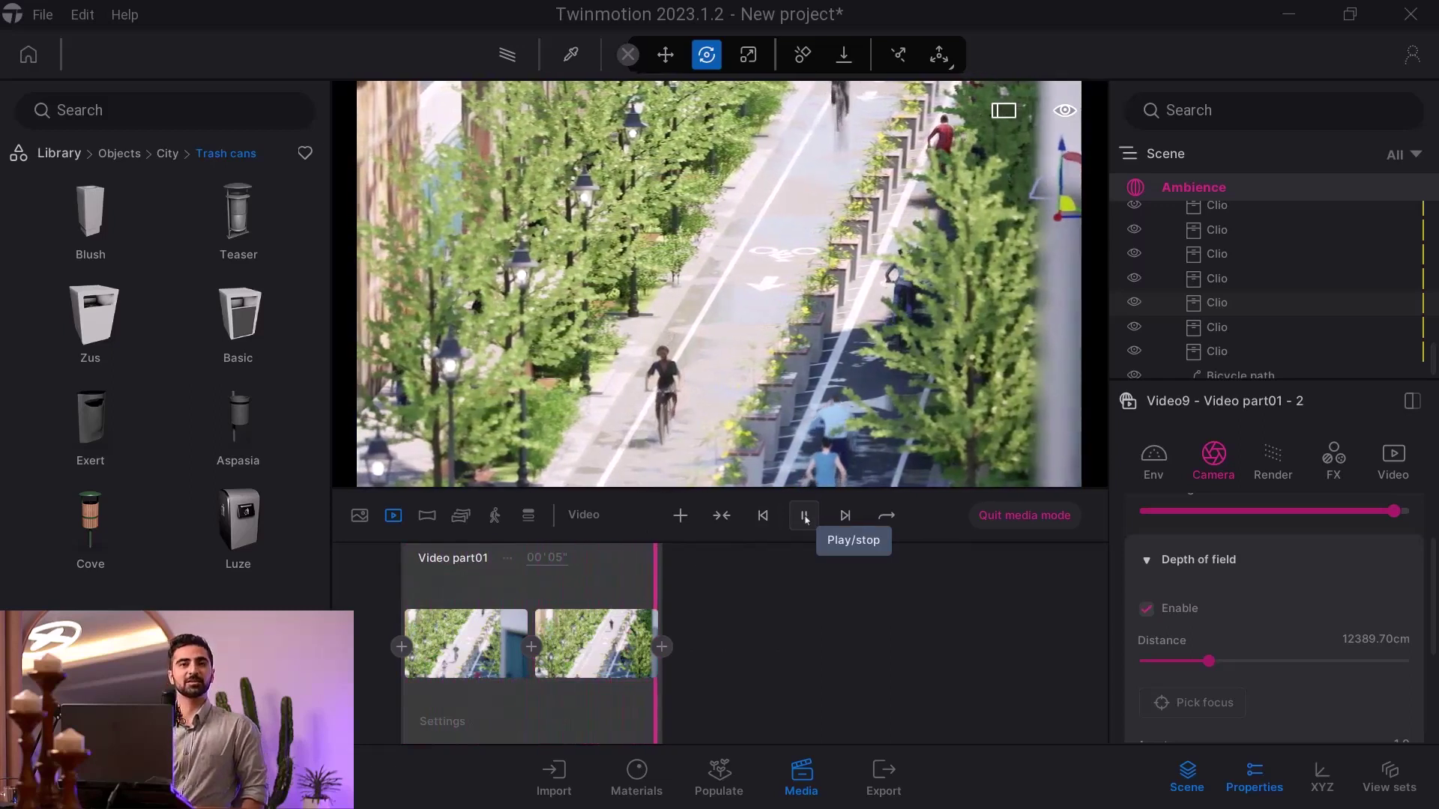
# Create another video from high above the rooftops, looking down on the bicycle avenue
pyautogui.moveTo(952, 295); pyautogui.dragTo(821, 402, button='right')
pyautogui.scroll(-10, 799, 397)
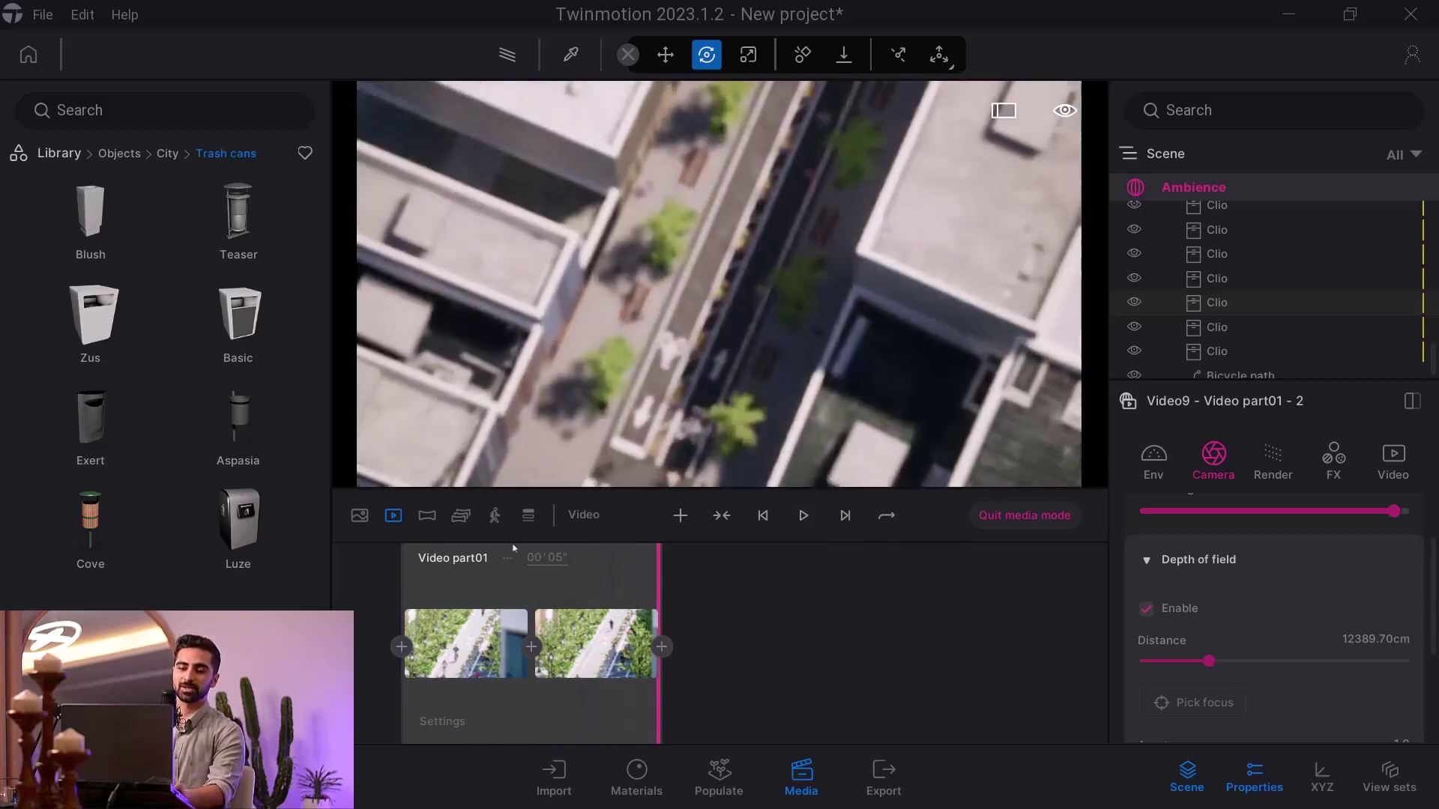
pyautogui.click(394, 514)
pyautogui.click(380, 592)
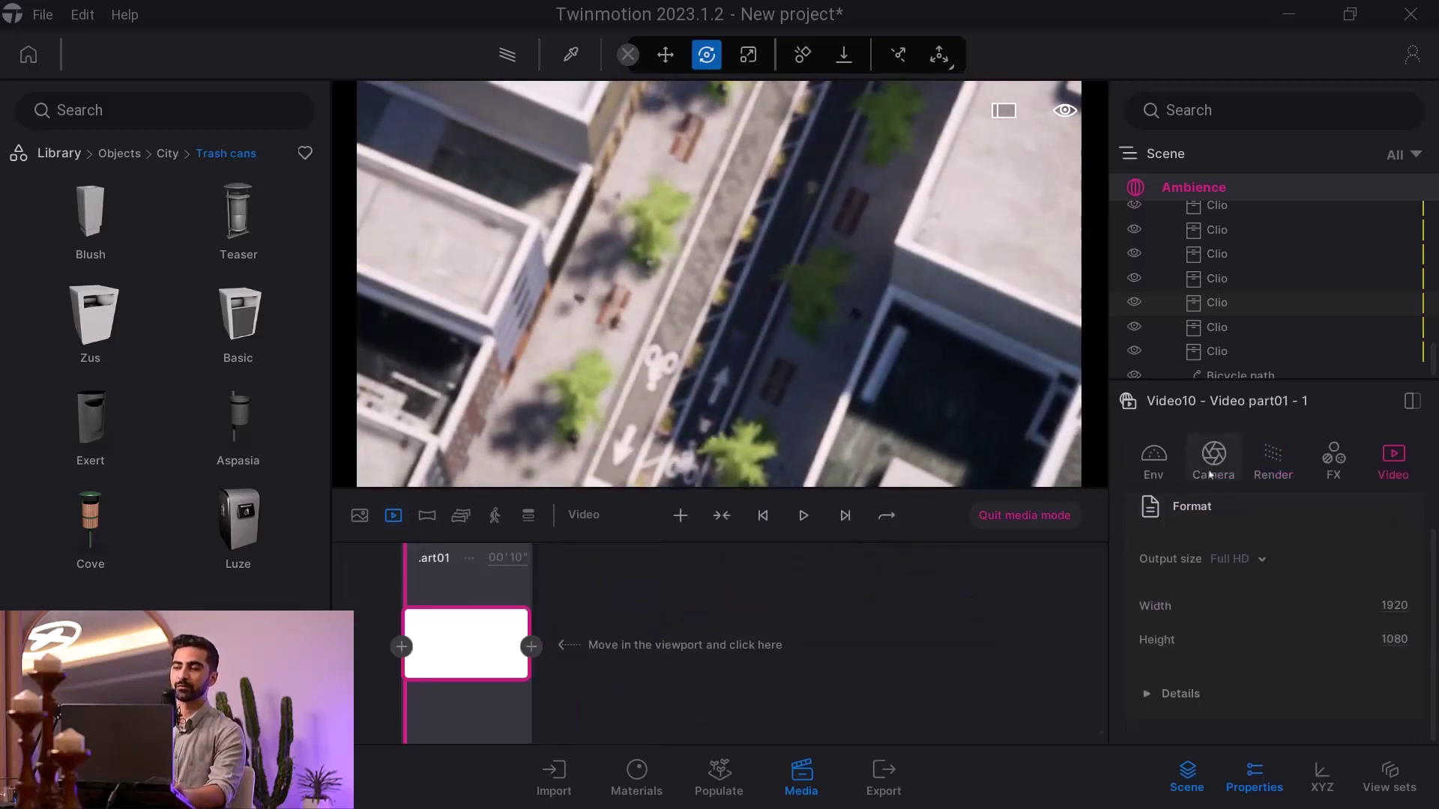
# Turn off depth of field for the new keyframe and reframe it top-down with the avenue running horizontally
pyautogui.click(1213, 456)
pyautogui.scroll(2, 1219, 620)
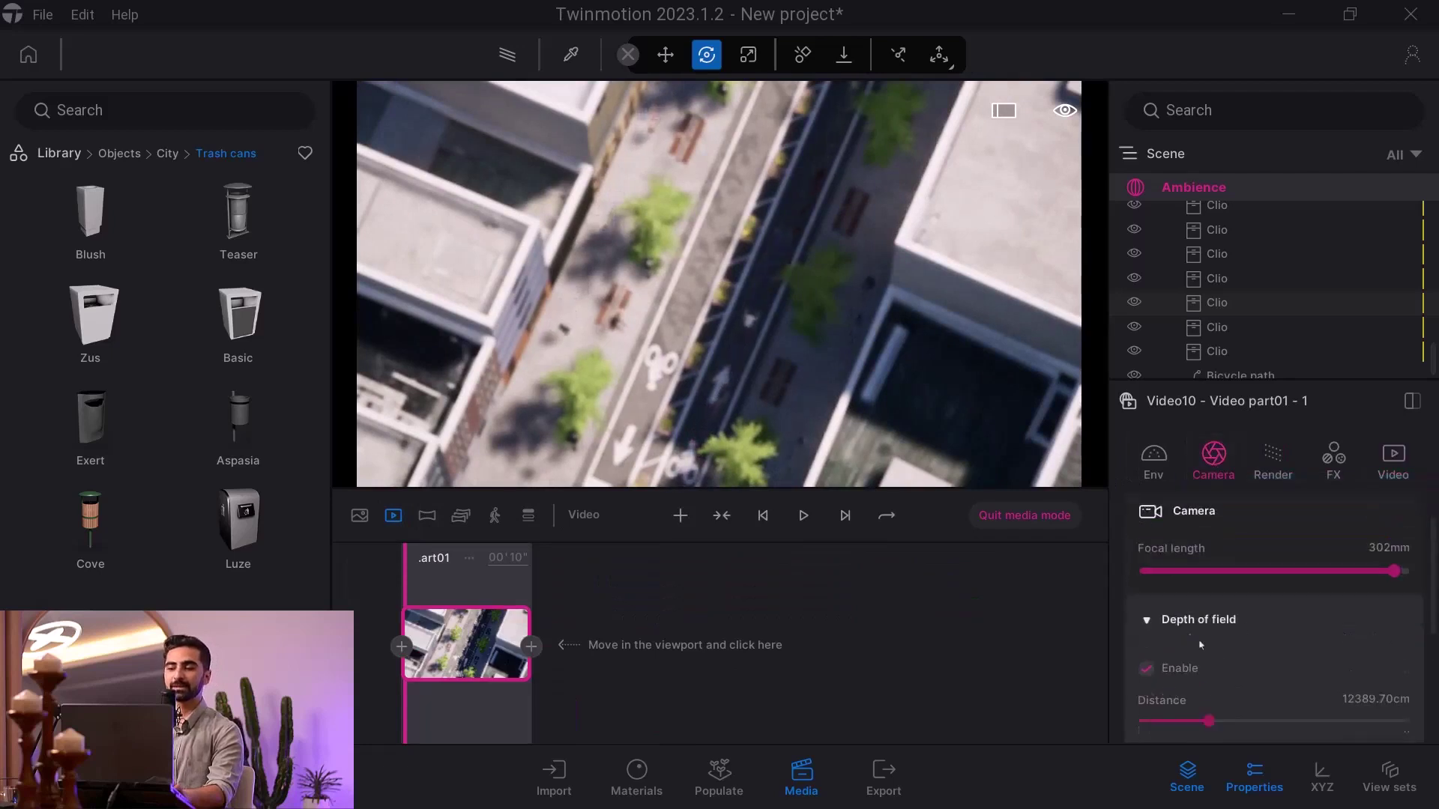
pyautogui.scroll(-2, 897, 484)
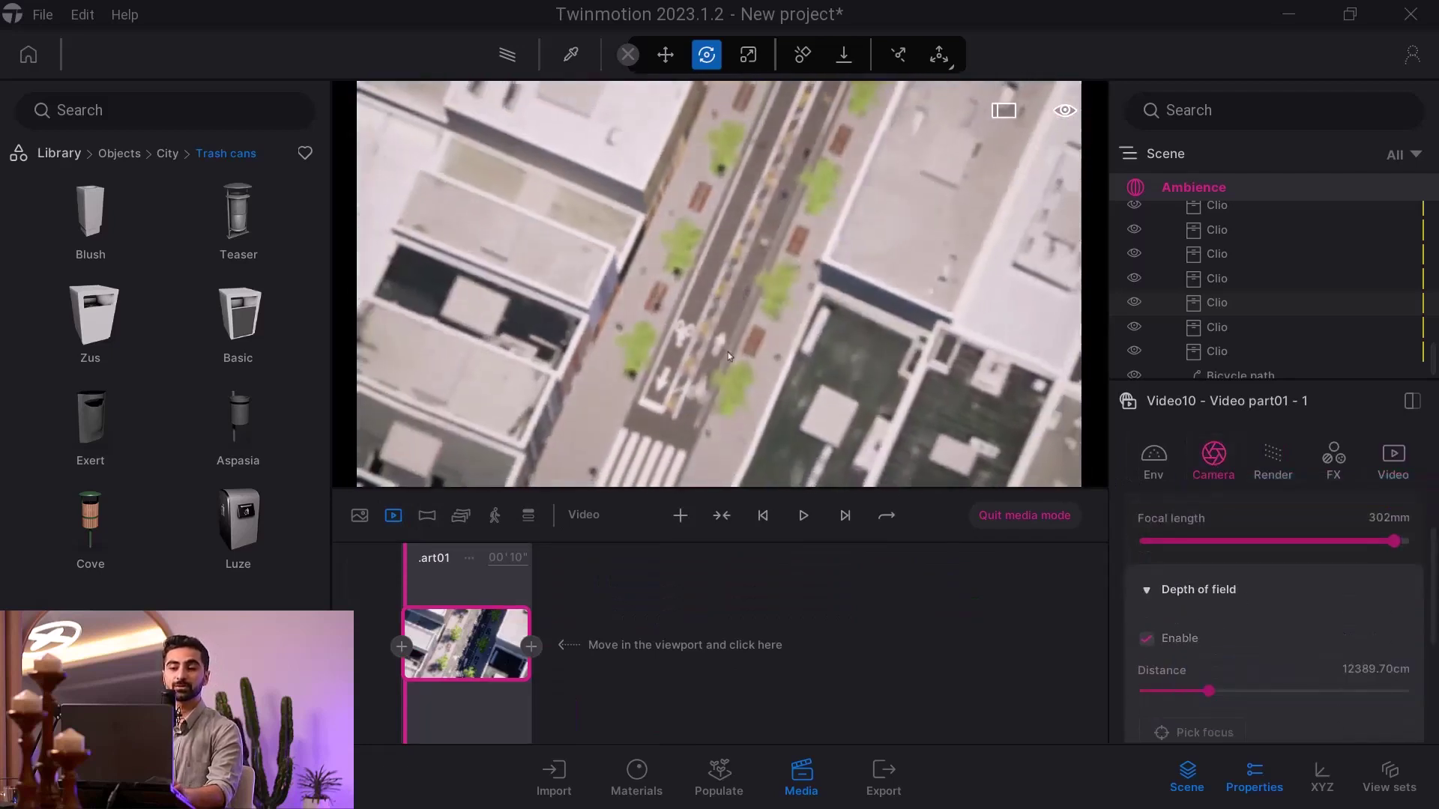
pyautogui.click(1178, 646)
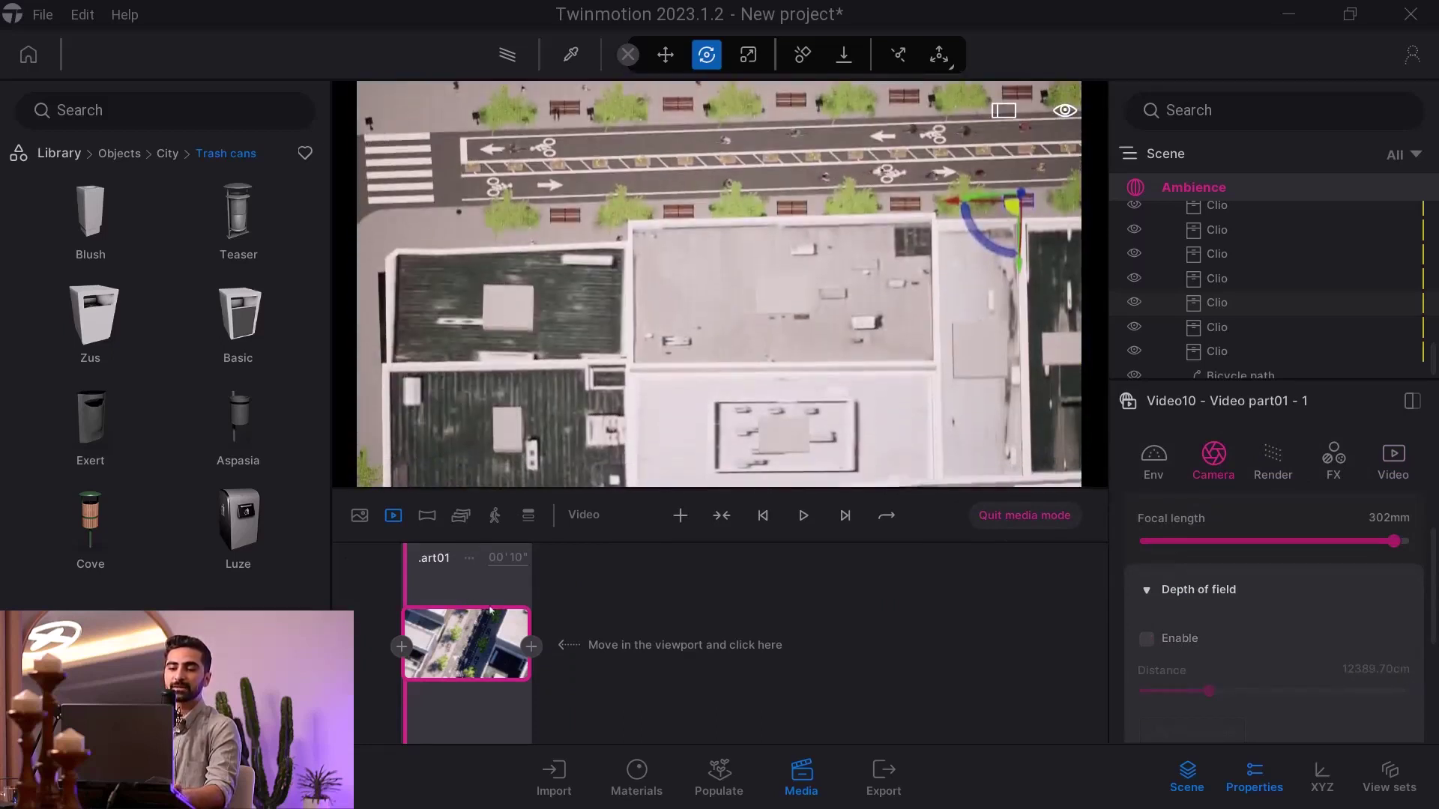
# Raise the shadow distance of the top-down keyframe to about 141230 cm in its render settings
pyautogui.click(1272, 458)
pyautogui.scroll(-3, 1224, 671)
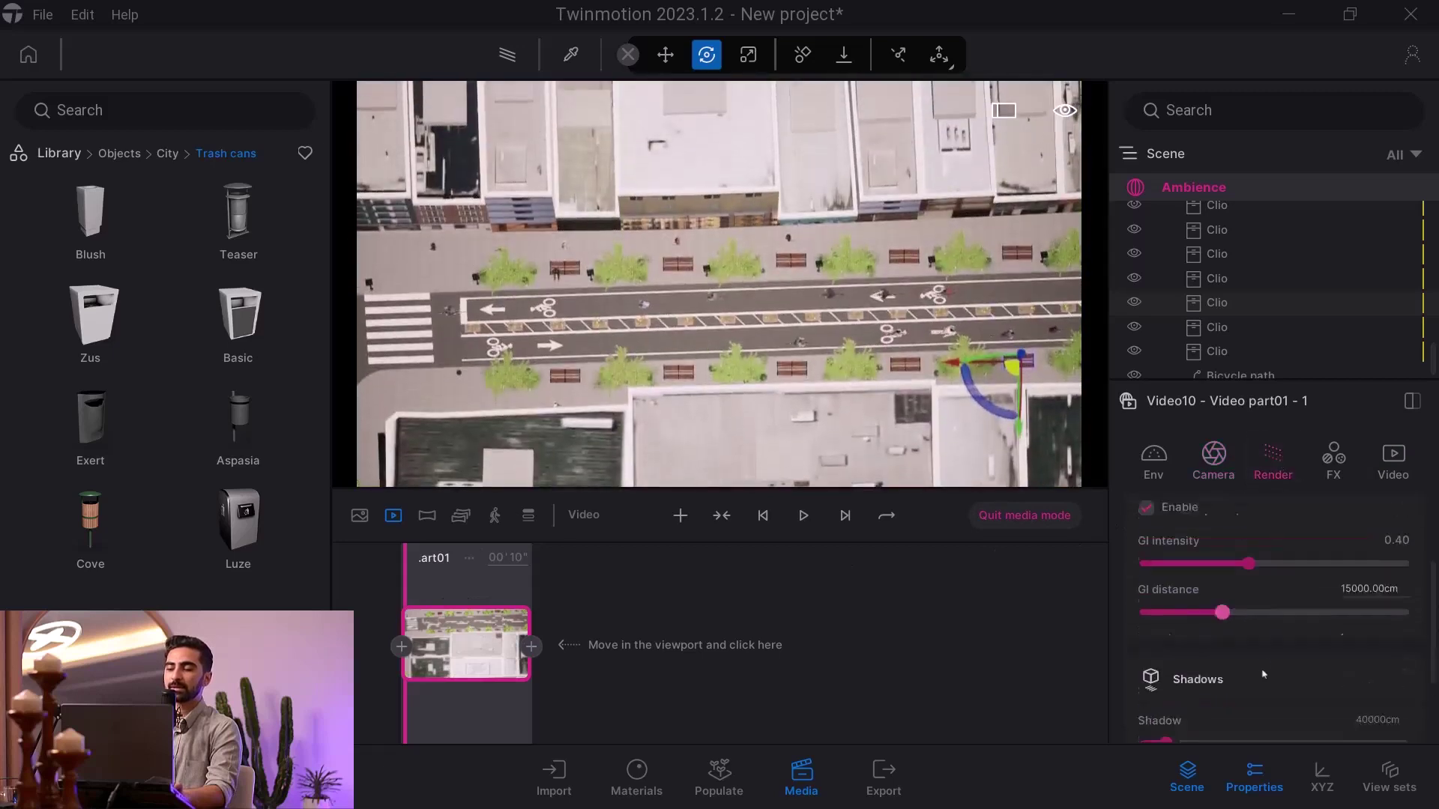
pyautogui.moveTo(1174, 685)
pyautogui.mouseDown()
pyautogui.moveTo(1203, 684)
pyautogui.moveTo(1191, 686)
pyautogui.mouseUp()
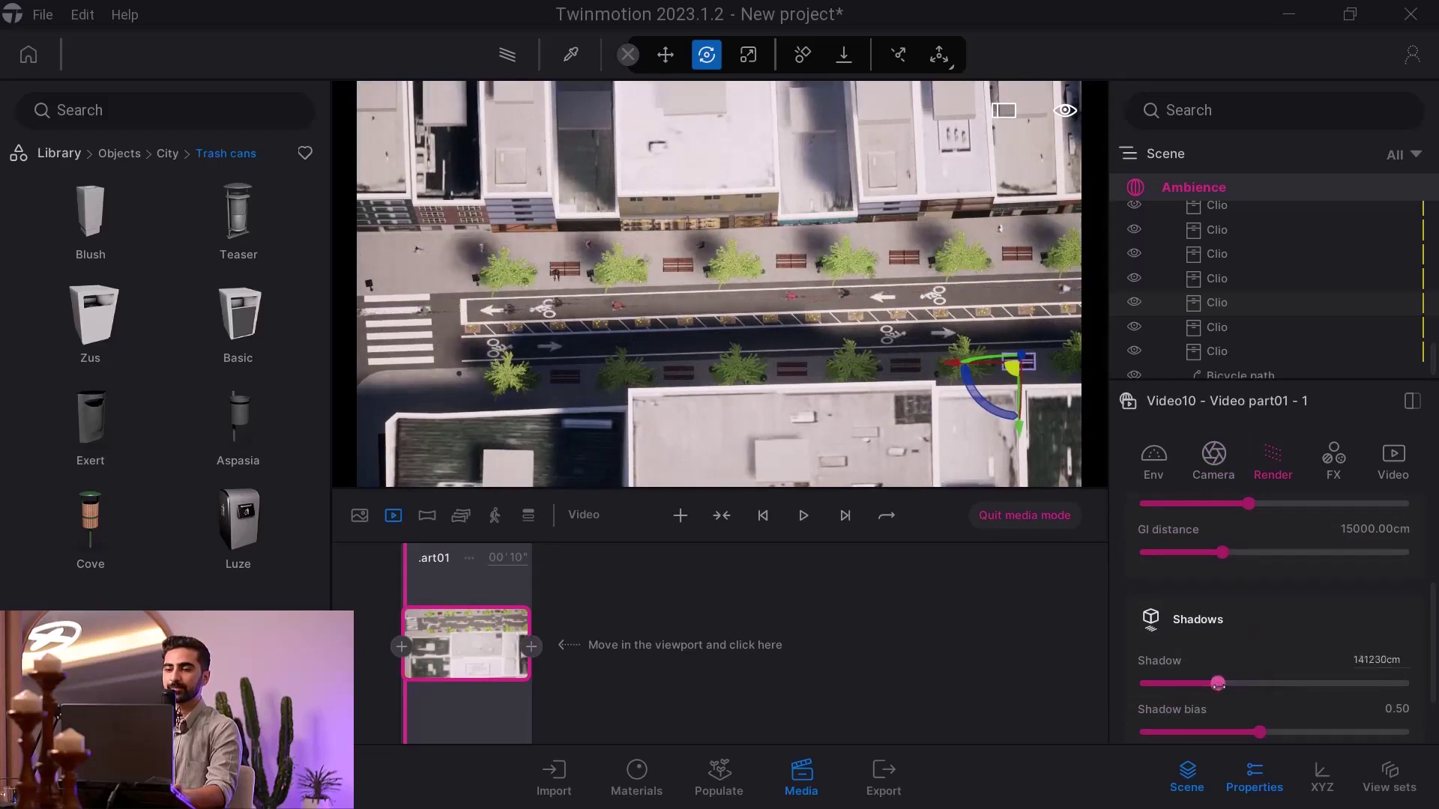
# Set the top-down keyframe's shadow distance to about 218447 cm and its shadow bias to 0.47
pyautogui.scroll(2, 1259, 556)
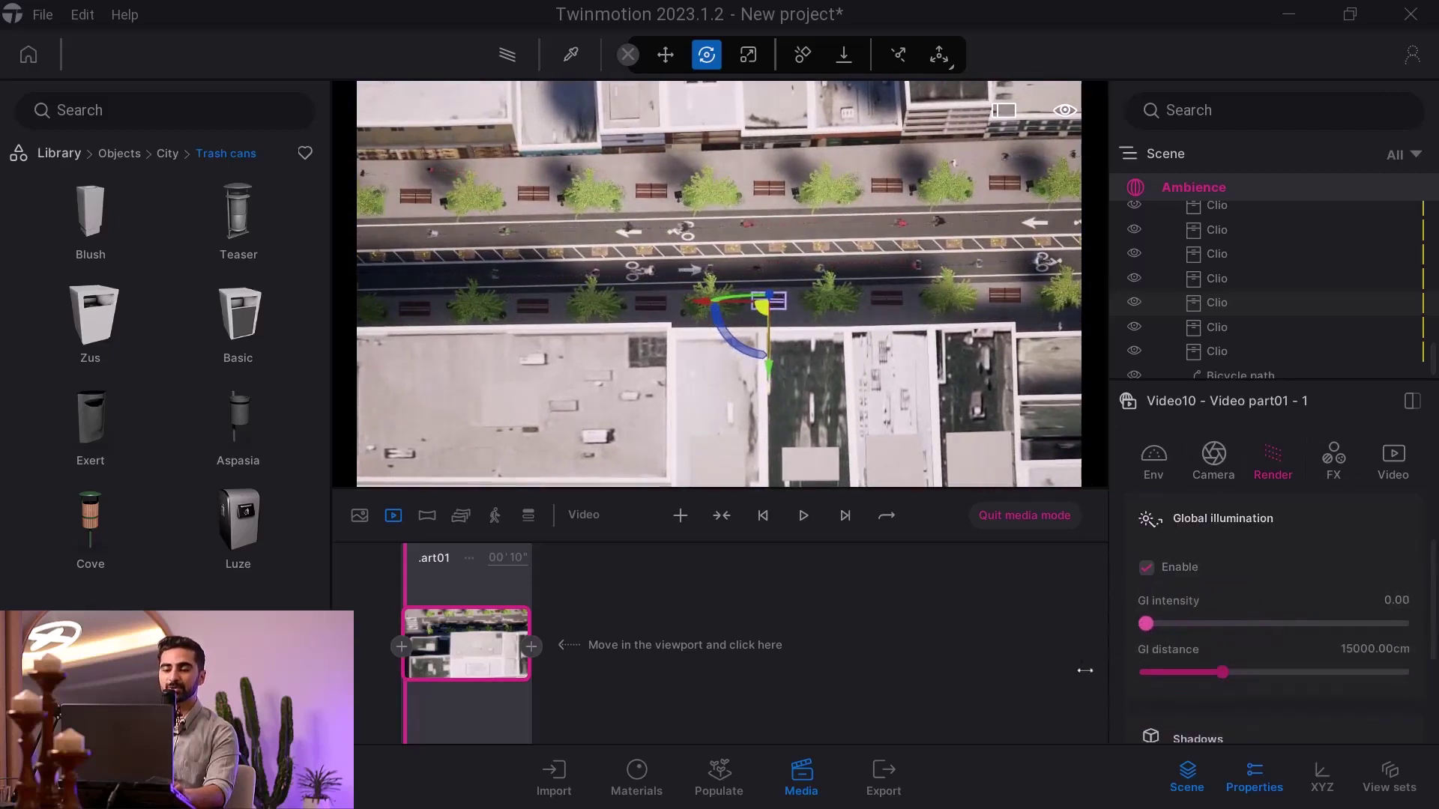
pyautogui.click(472, 673)
pyautogui.scroll(-4, 1223, 601)
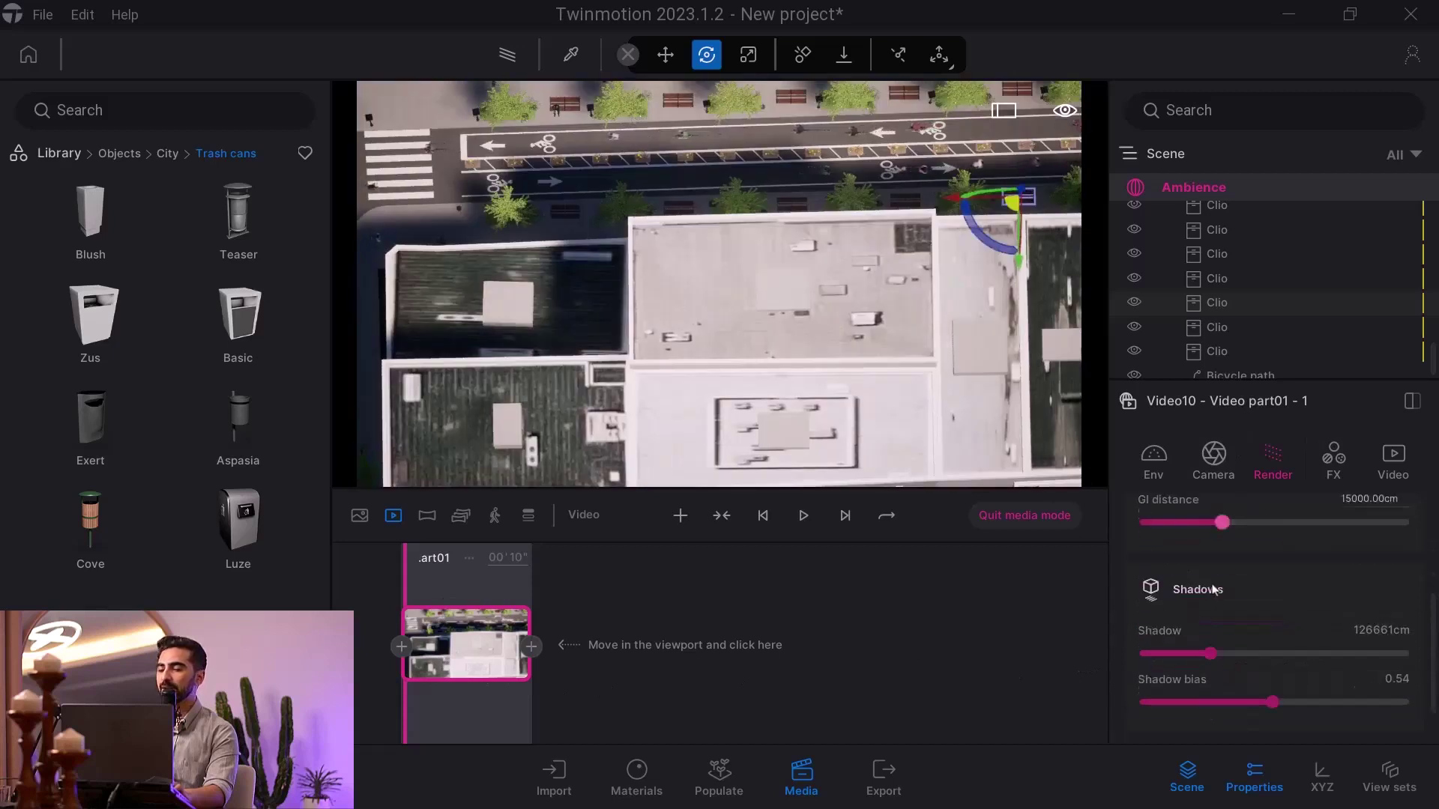
pyautogui.moveTo(1203, 589)
pyautogui.mouseDown()
pyautogui.moveTo(1246, 594)
pyautogui.moveTo(1183, 594)
pyautogui.mouseUp()
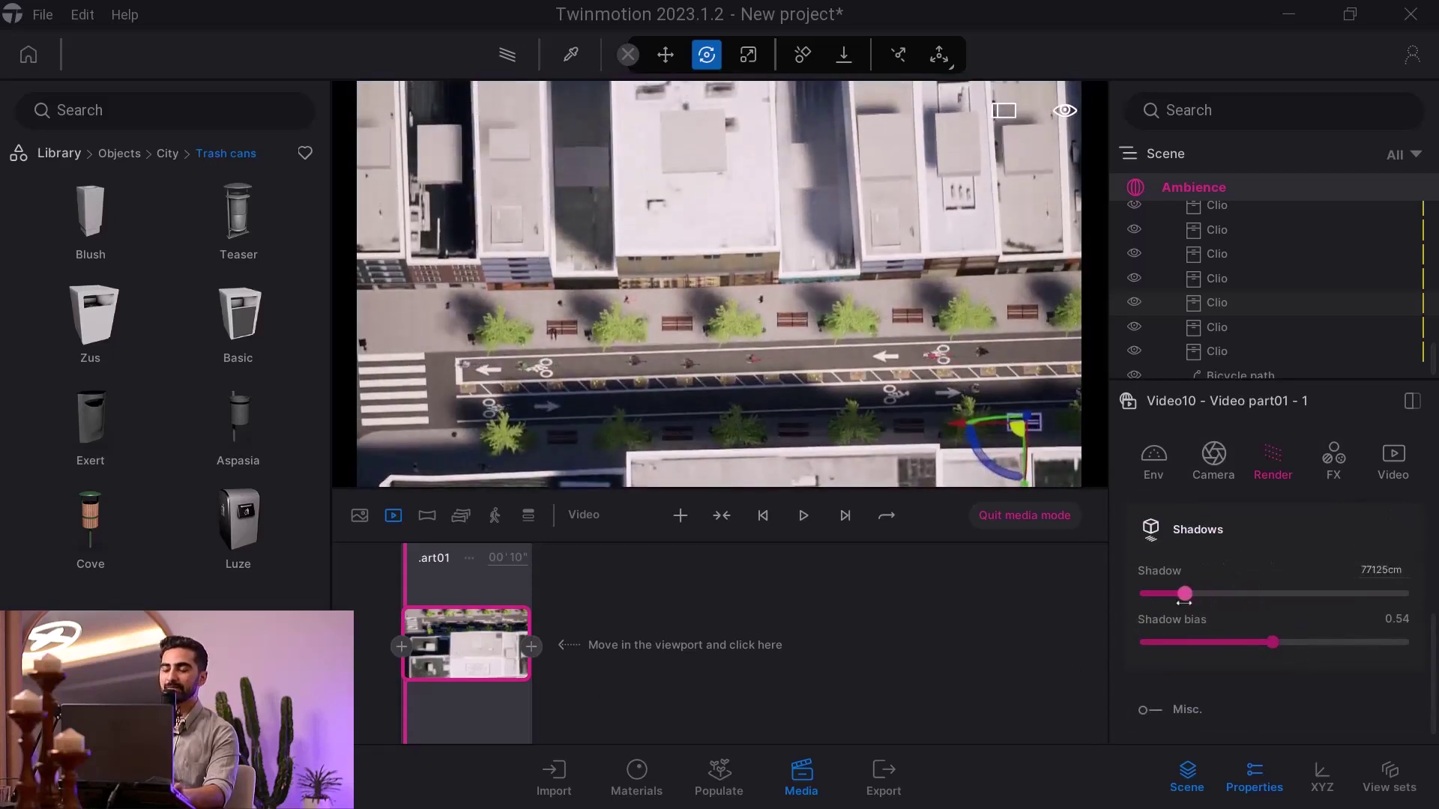
pyautogui.moveTo(1268, 612); pyautogui.dragTo(1253, 657)
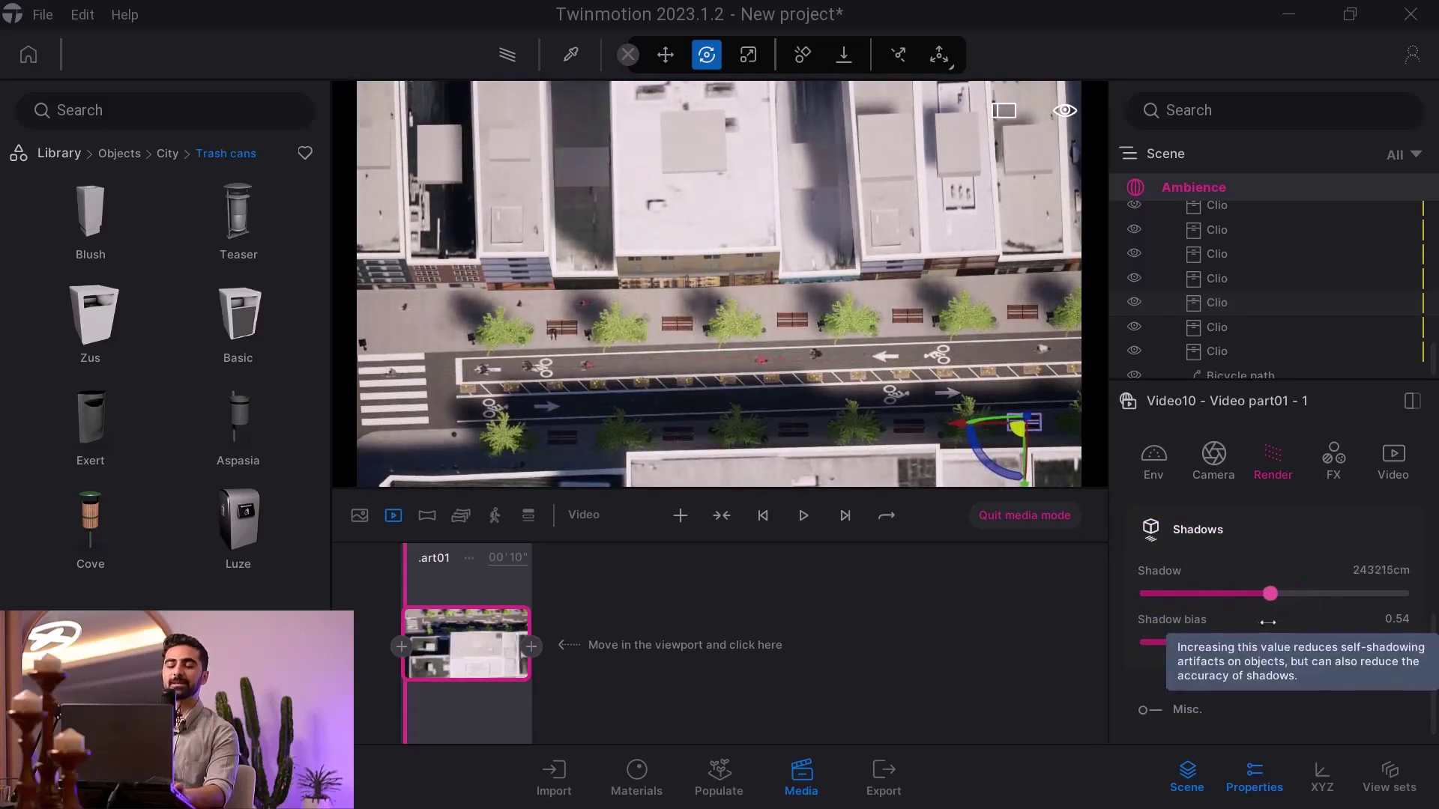
pyautogui.moveTo(1271, 643); pyautogui.dragTo(1250, 643)
# Pull the top-down camera back until the whole district is in frame and raise the shadow distance to 500000 cm
pyautogui.press('s')
pyautogui.press('d')
pyautogui.scroll(-5, 751, 351)
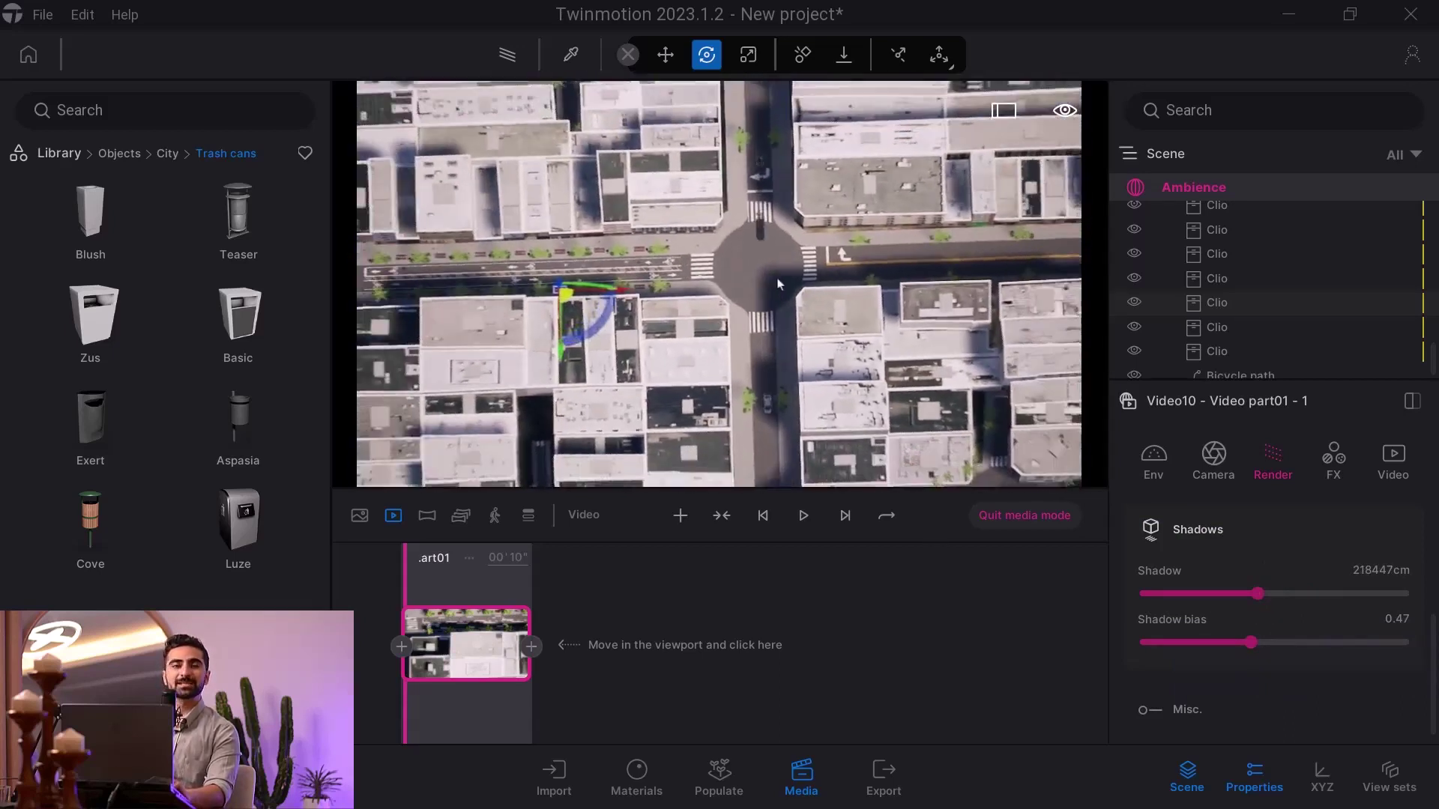
pyautogui.scroll(-3, 768, 291)
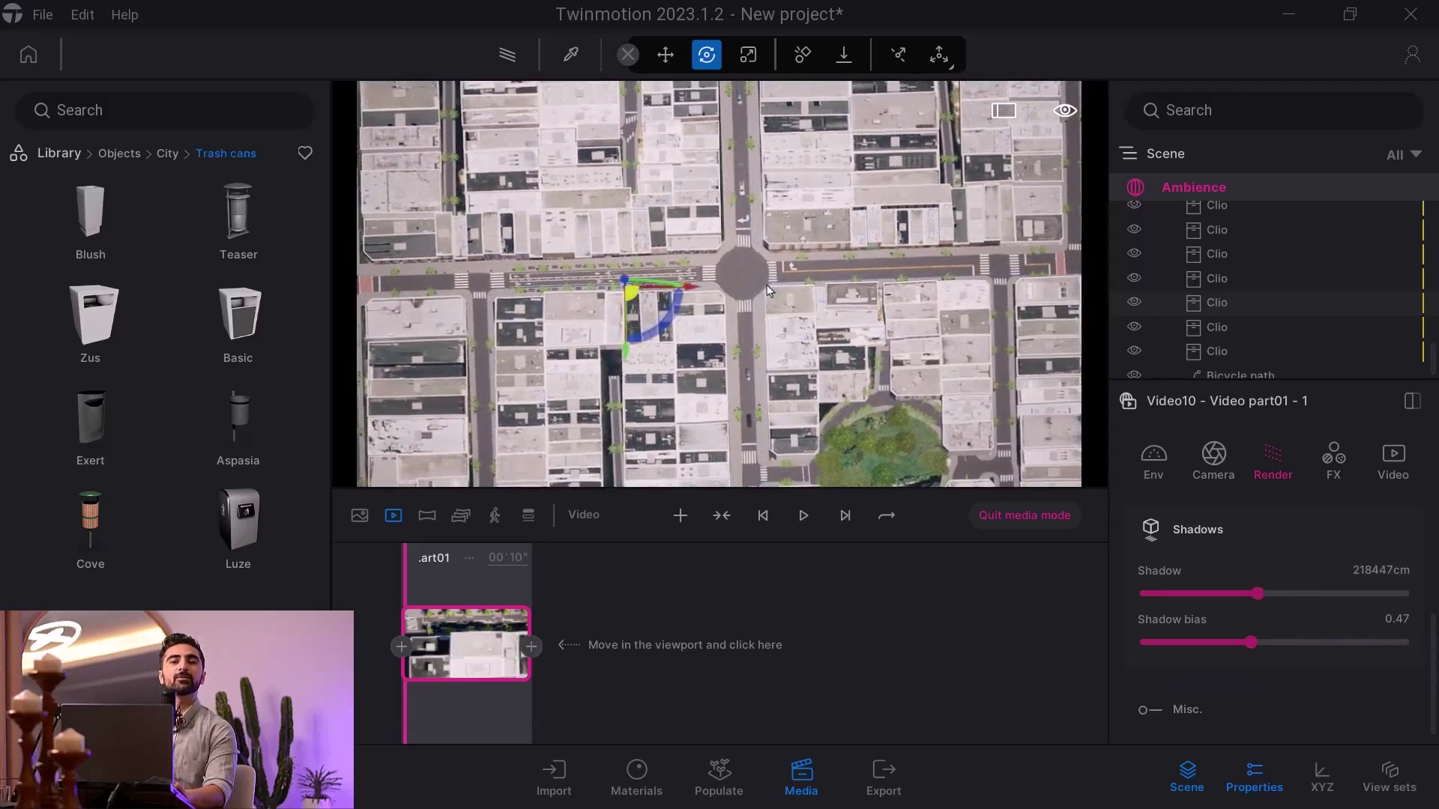
pyautogui.scroll(-3, 772, 287)
pyautogui.scroll(-5, 770, 287)
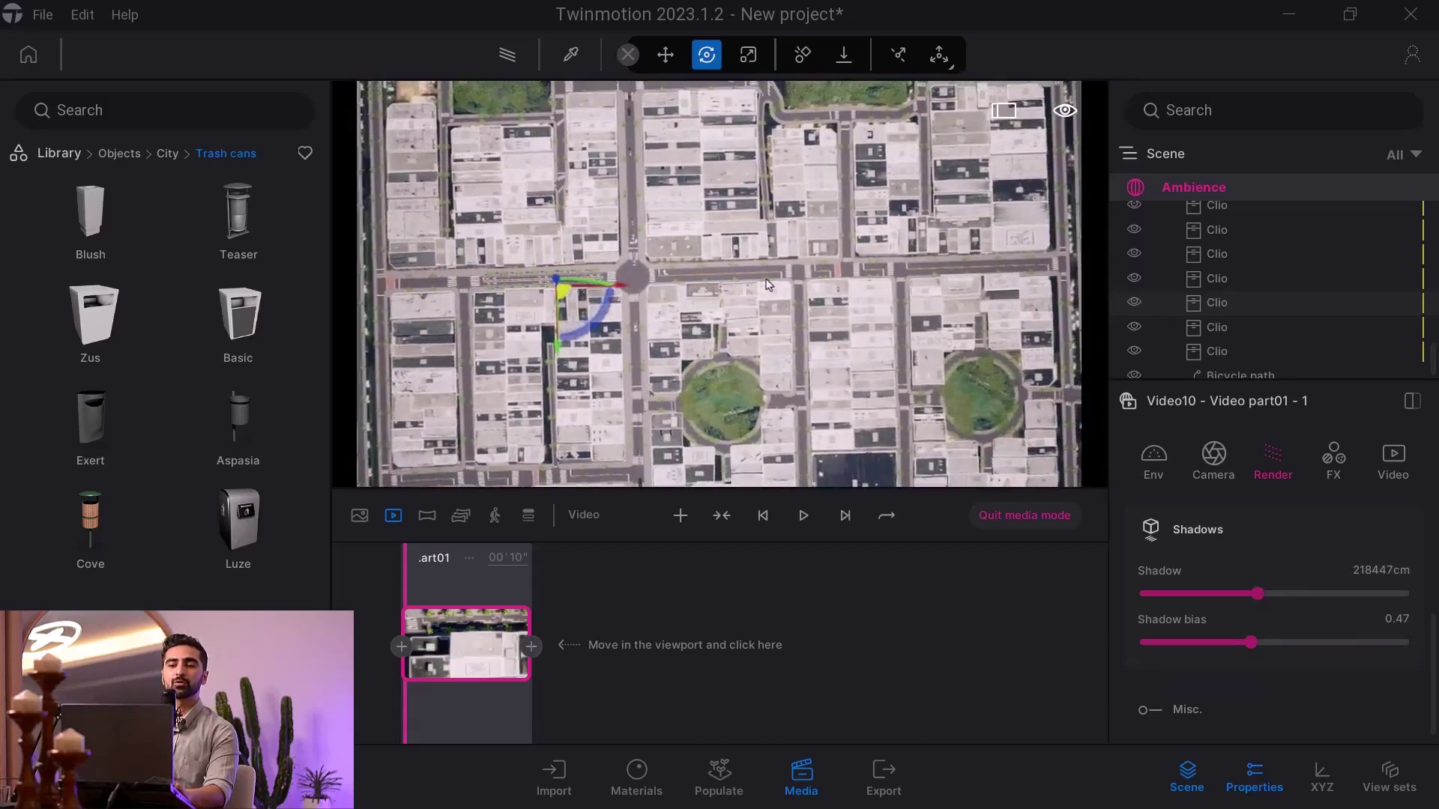
pyautogui.scroll(-3, 765, 284)
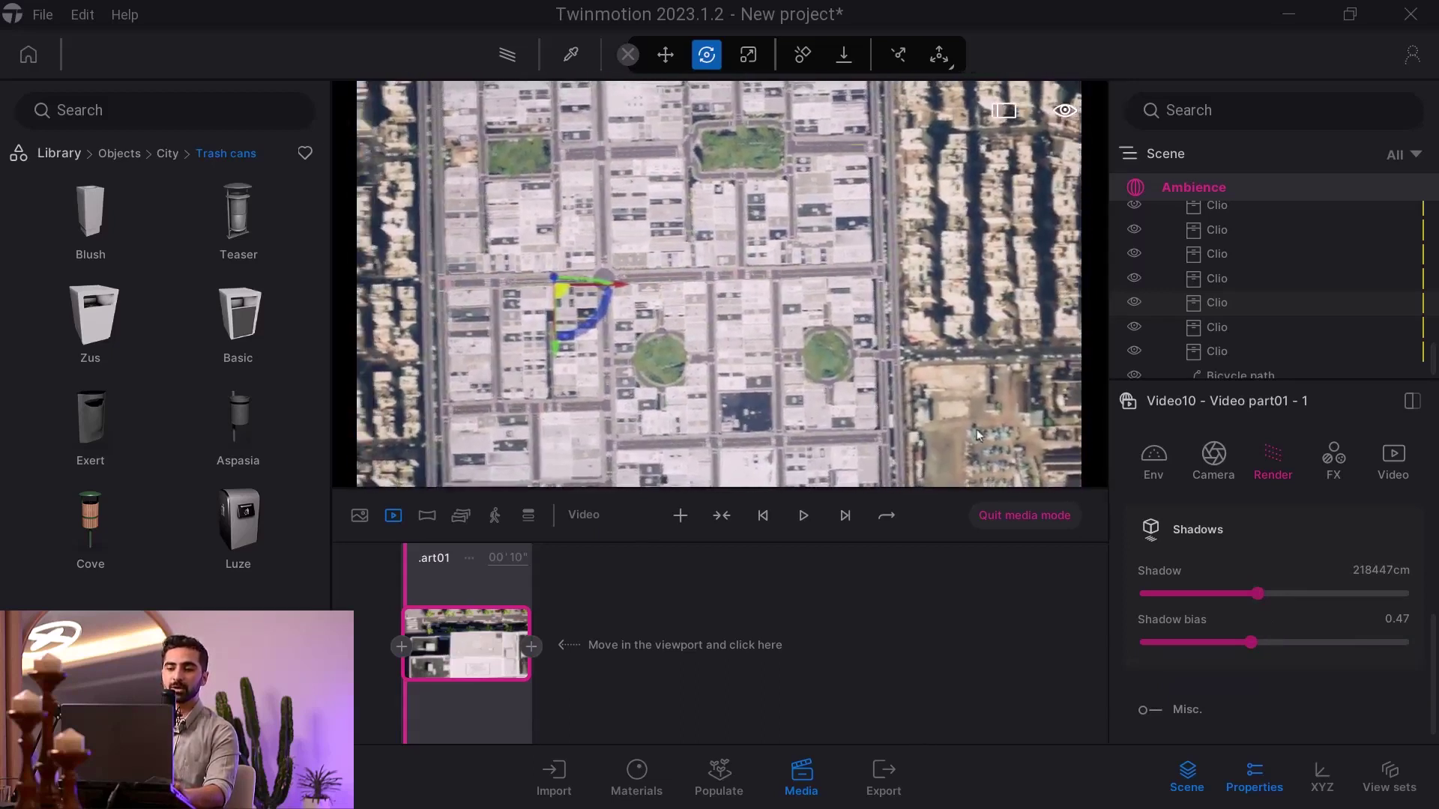
pyautogui.moveTo(1351, 593); pyautogui.dragTo(1409, 594)
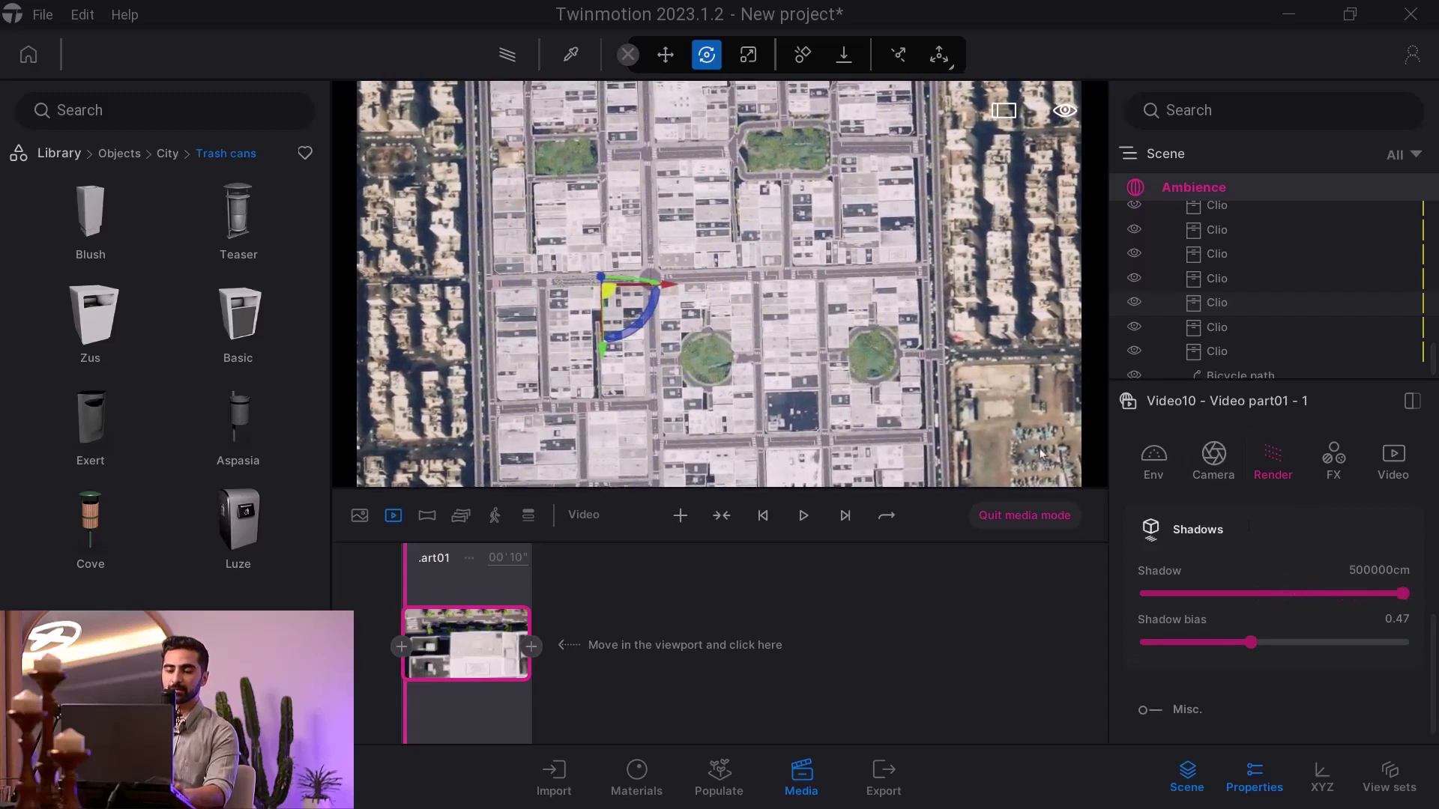
# Reframe the camera closer over the city blocks and set its focal length to 60 mm
pyautogui.scroll(3, 871, 315)
pyautogui.keyDown('shift'); pyautogui.moveTo(873, 292); pyautogui.dragTo(807, 288, button='middle'); pyautogui.keyUp('shift')
pyautogui.click(1214, 457)
pyautogui.scroll(5, 1248, 582)
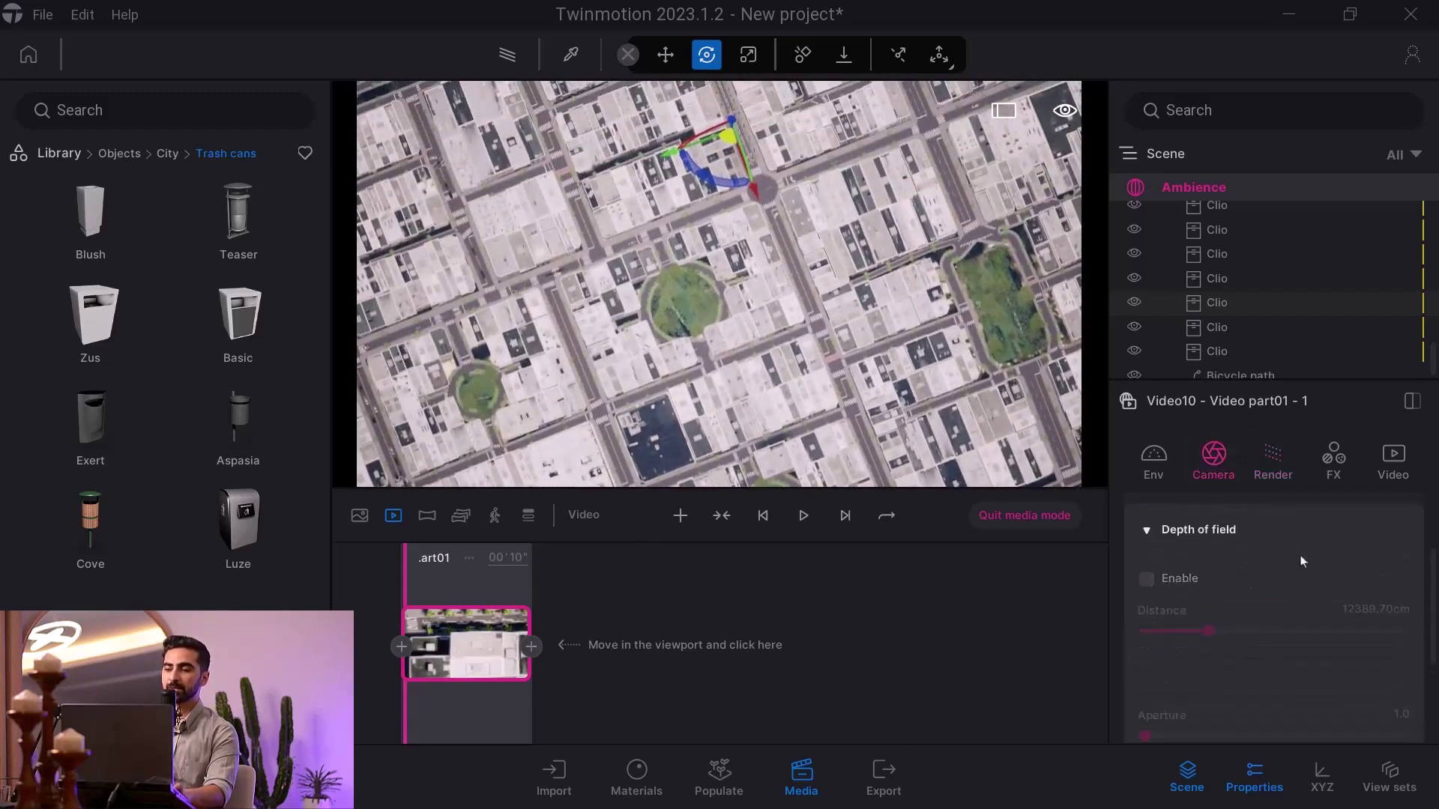
pyautogui.moveTo(1396, 604); pyautogui.dragTo(1371, 601)
pyautogui.moveTo(1371, 601); pyautogui.dragTo(1352, 601)
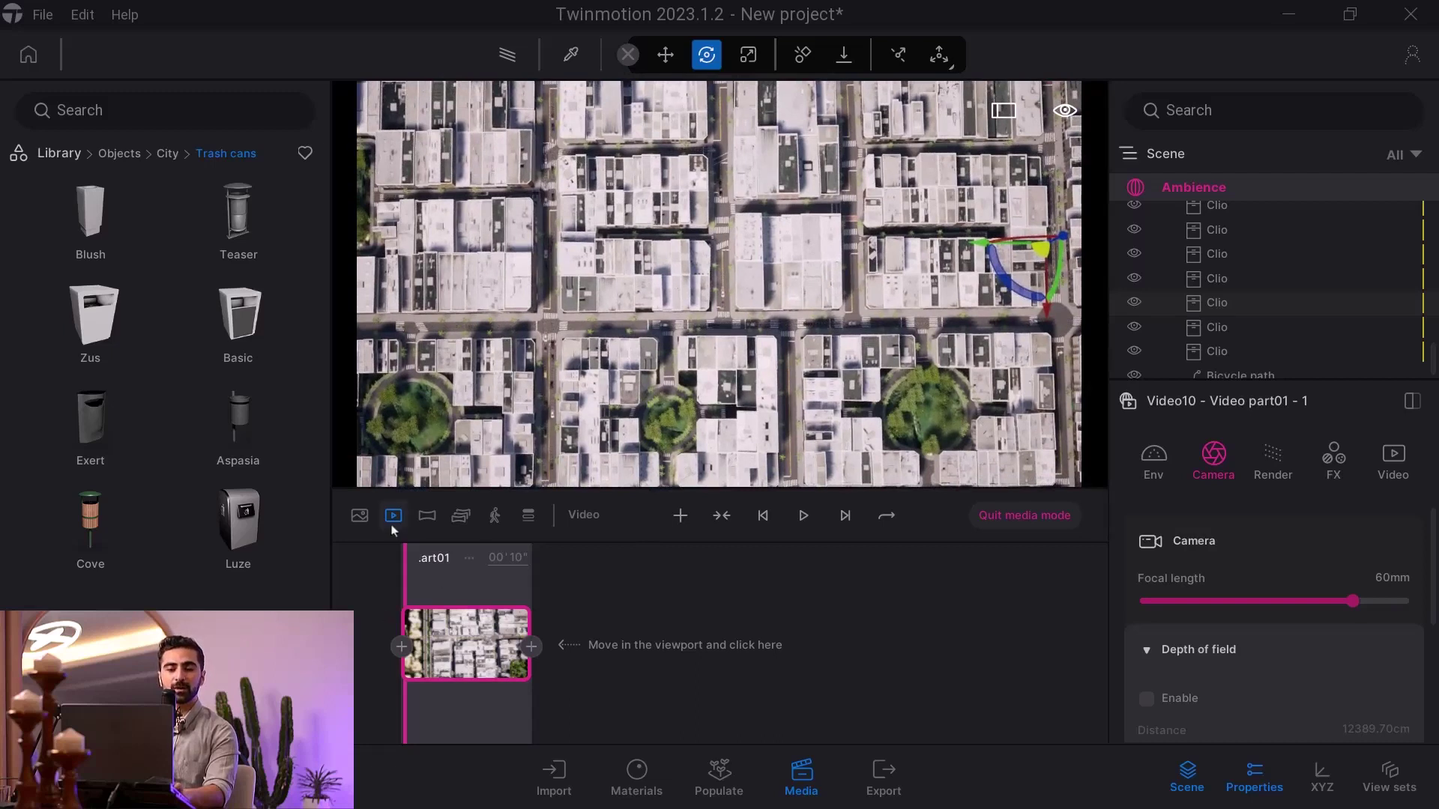
# Add a second top-down keyframe further across the city blocks, over the park squares, and preview the camera move
pyautogui.scroll(-2, 671, 397)
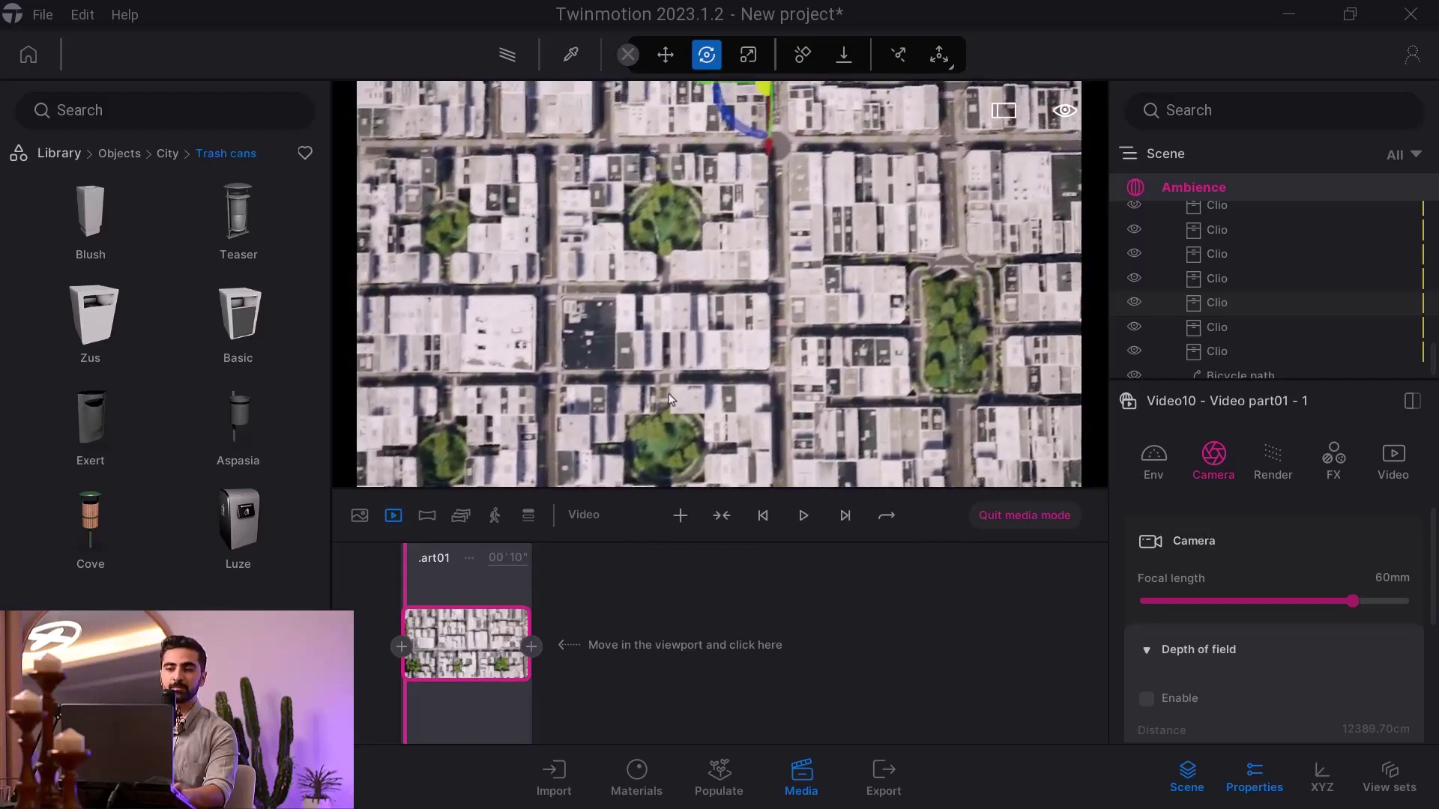
pyautogui.click(608, 624)
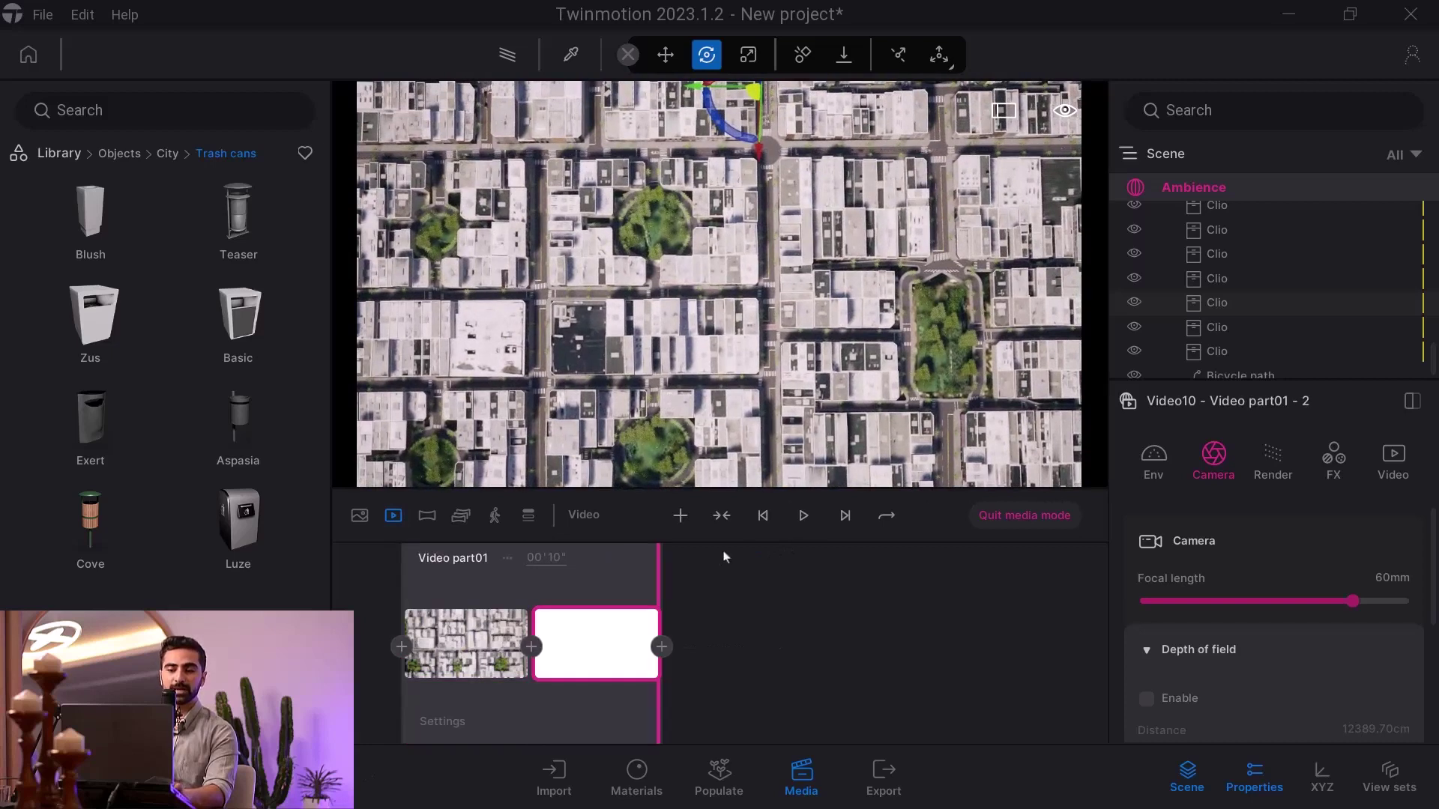
pyautogui.click(802, 515)
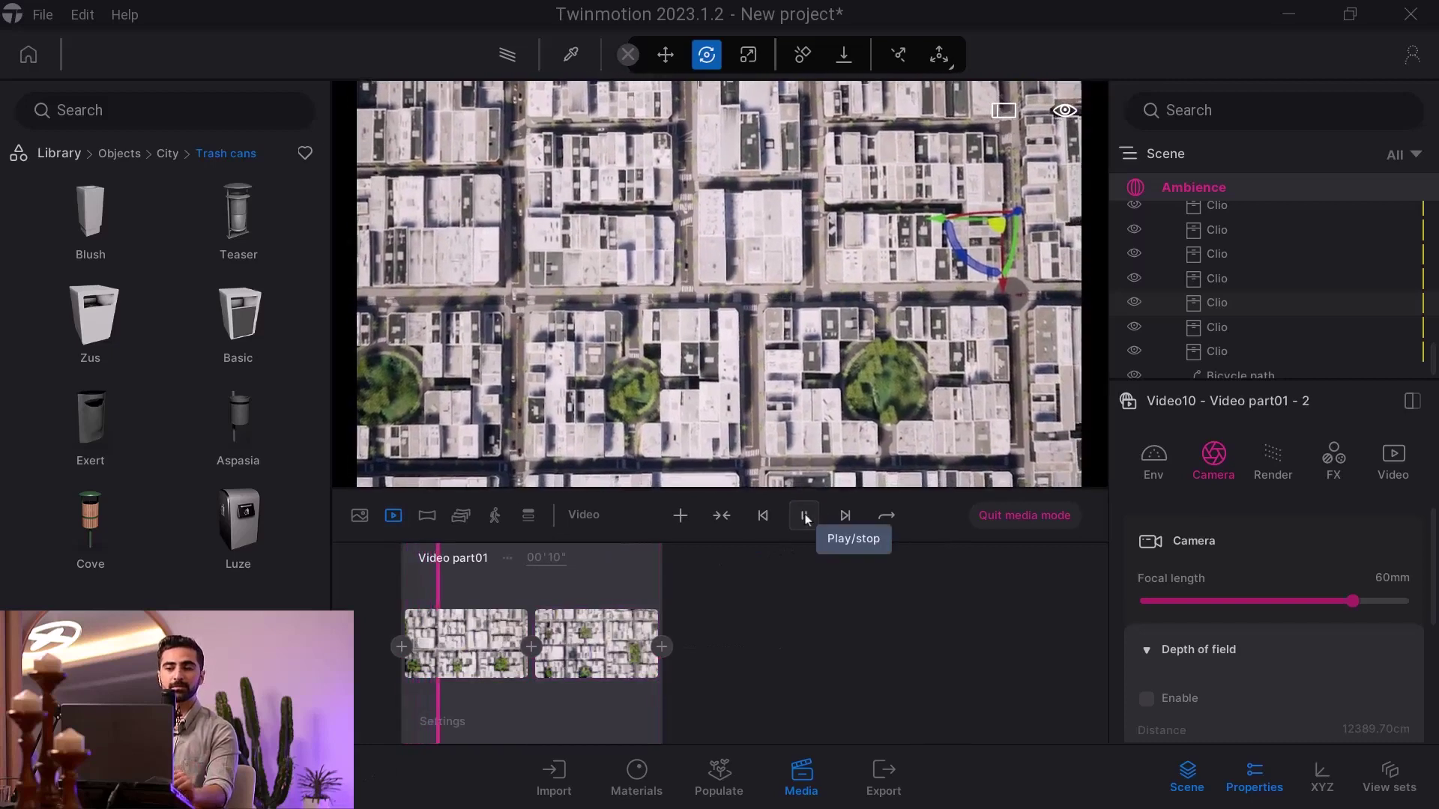
pyautogui.click(805, 517)
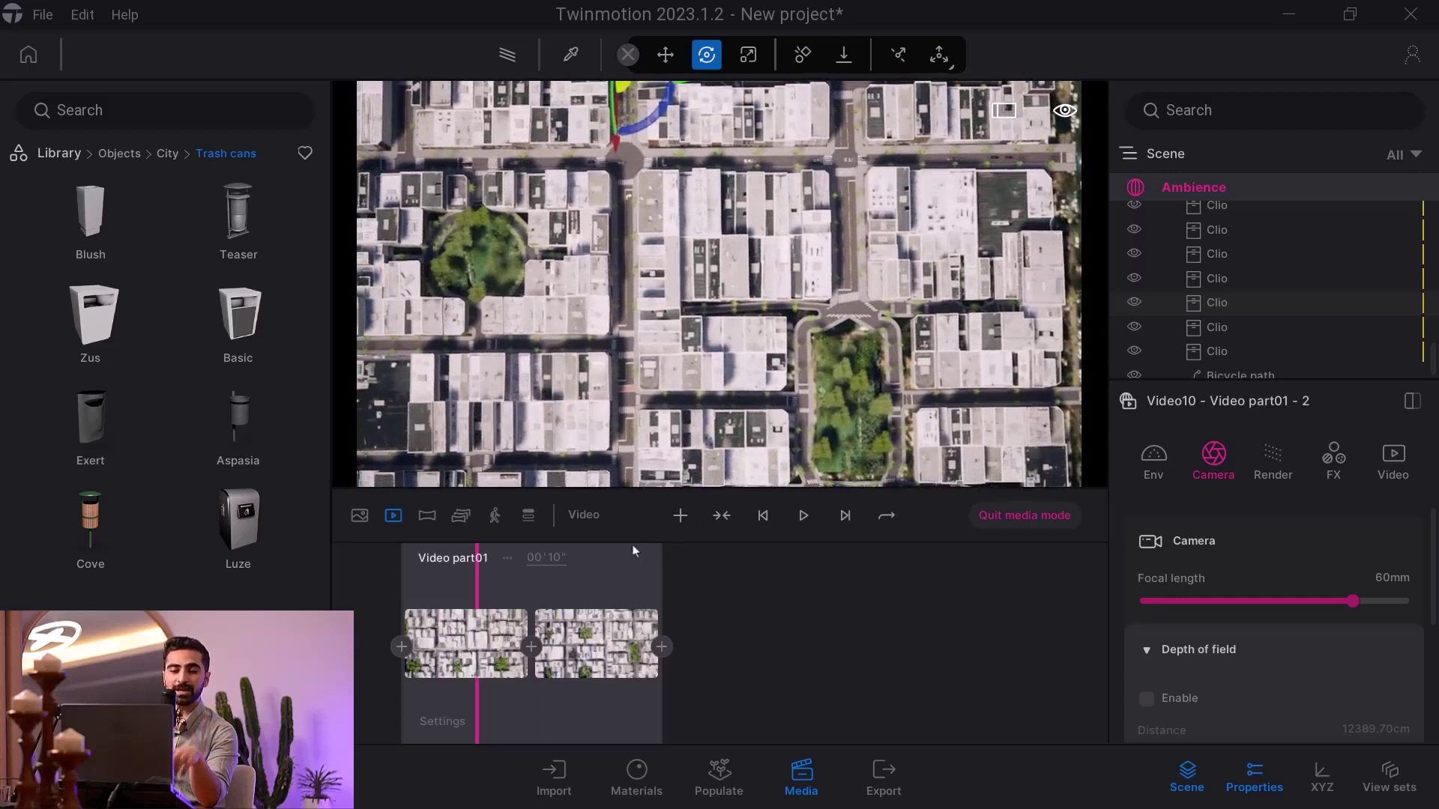
pyautogui.moveTo(478, 583); pyautogui.dragTo(811, 543)
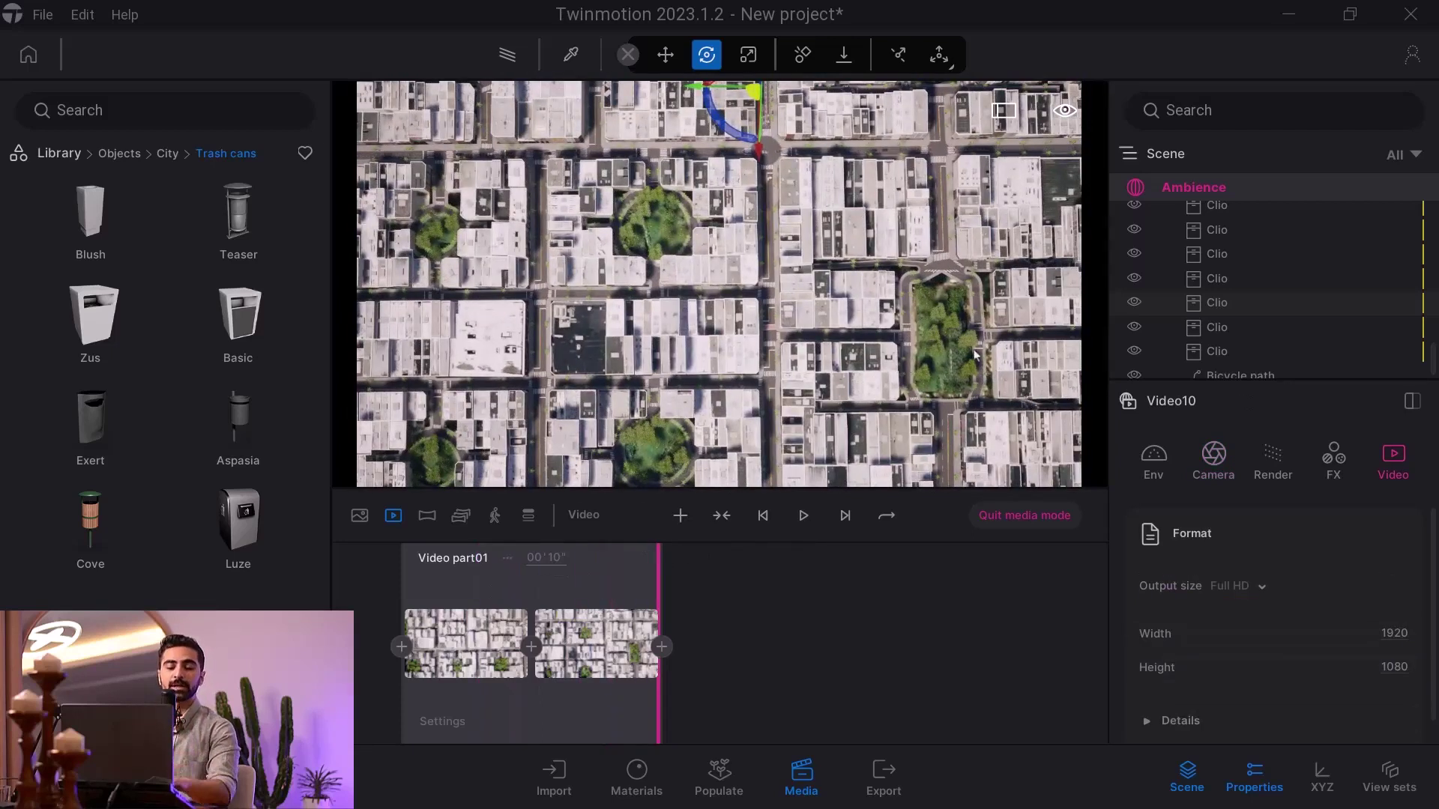
pyautogui.moveTo(902, 291); pyautogui.dragTo(900, 476, button='middle')
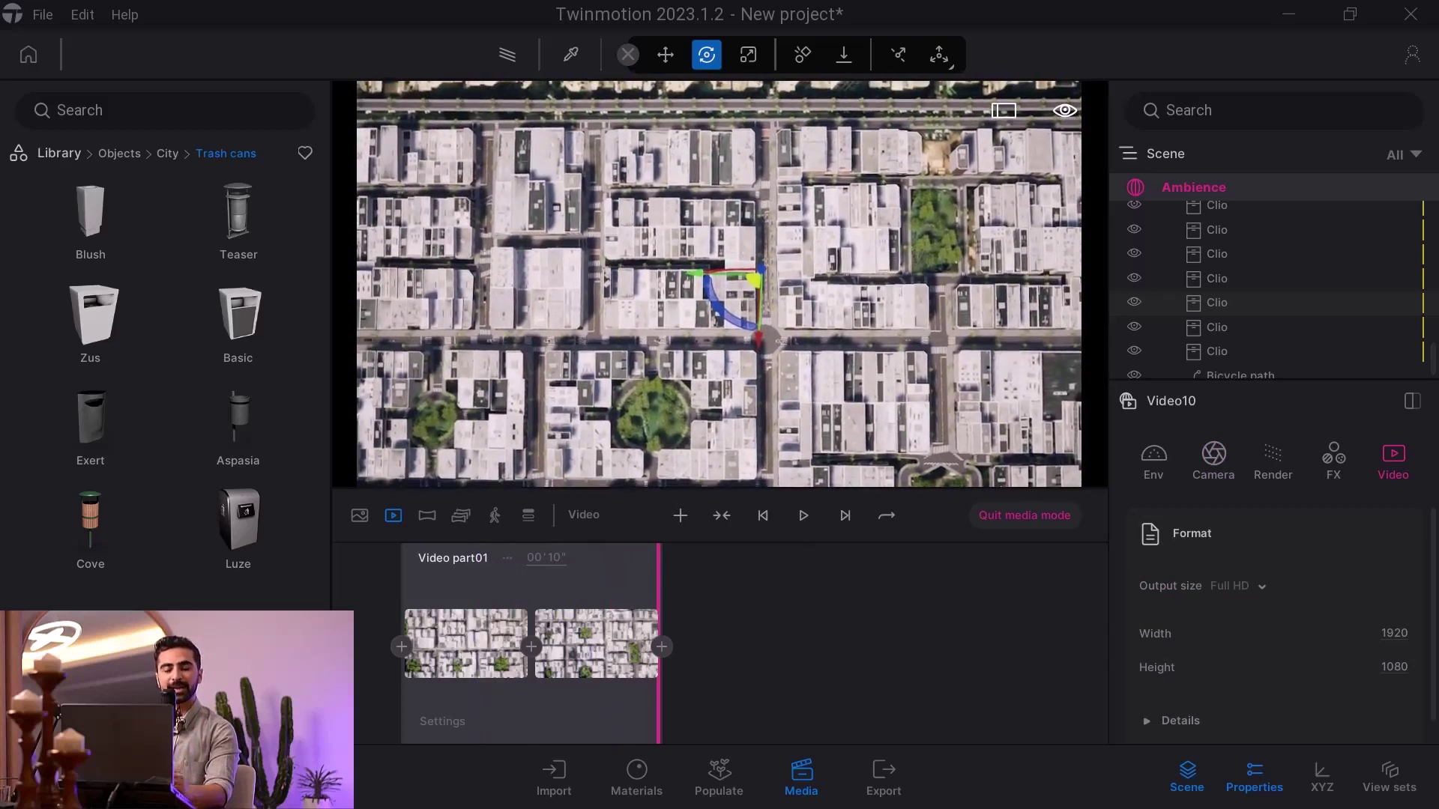